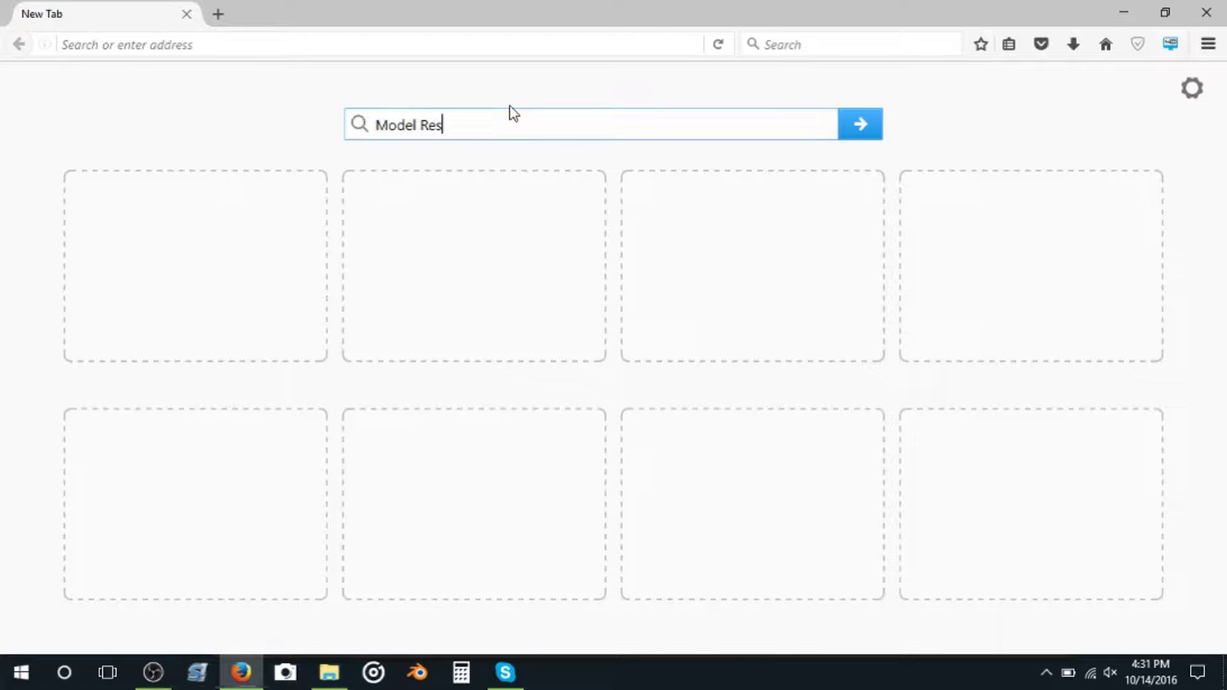
# Step: Search the web for "Model Resource" and open The Models Resource website
pyautogui.write('e')
pyautogui.press('Return')
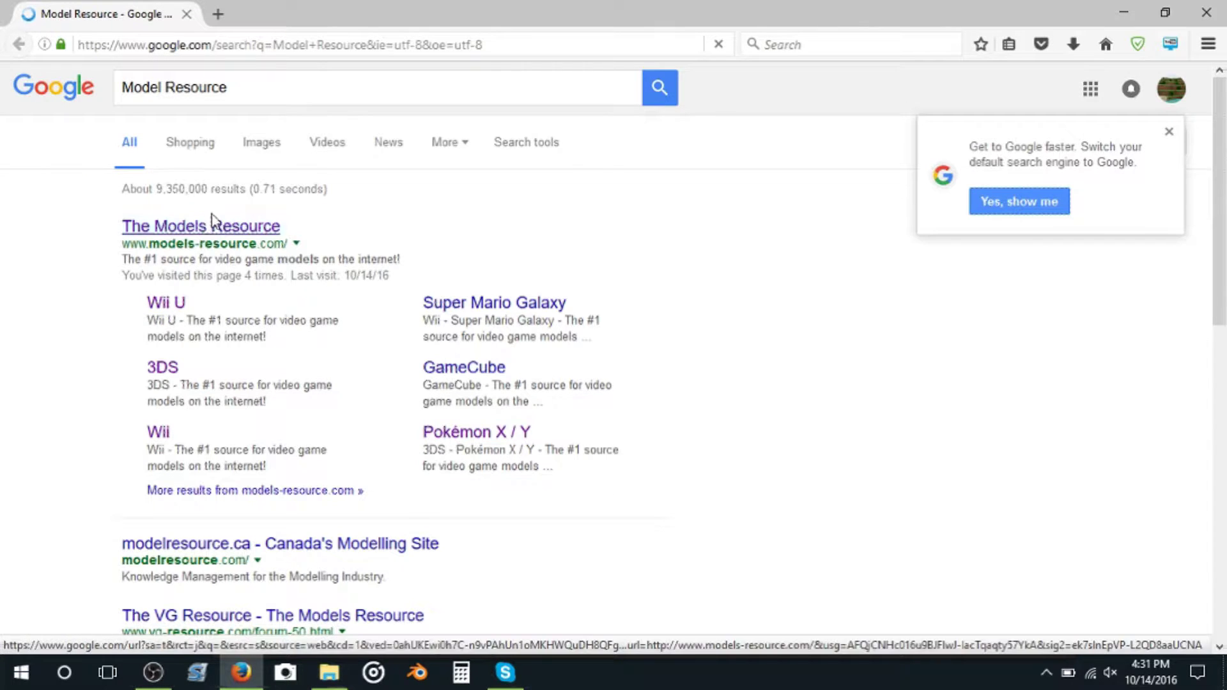
pyautogui.click(214, 223)
pyautogui.keyDown('ctrl'); pyautogui.scroll(1, 596, 229); pyautogui.keyUp('ctrl')
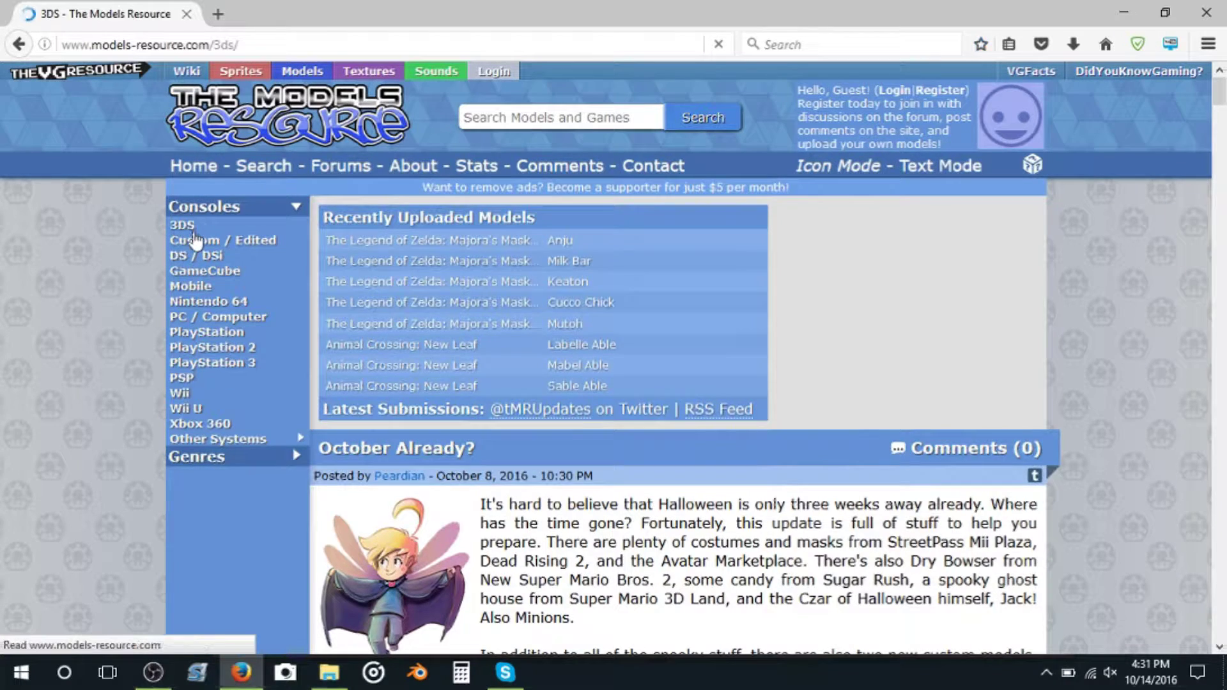
# Step: Open the 3DS console section and go to the Pokémon X / Y game page from its most popular games
pyautogui.scroll(-1, 939, 192)
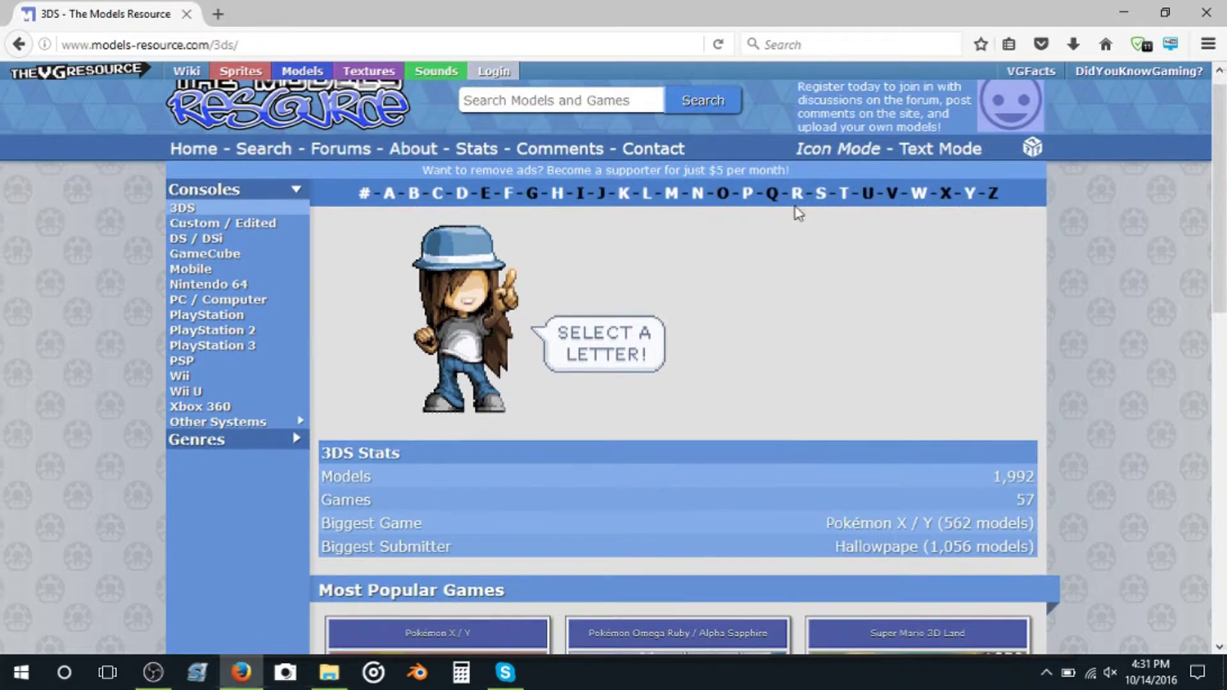
pyautogui.scroll(-3, 507, 438)
pyautogui.rightClick(505, 432)
pyautogui.click(439, 571)
pyautogui.scroll(-7, 438, 571)
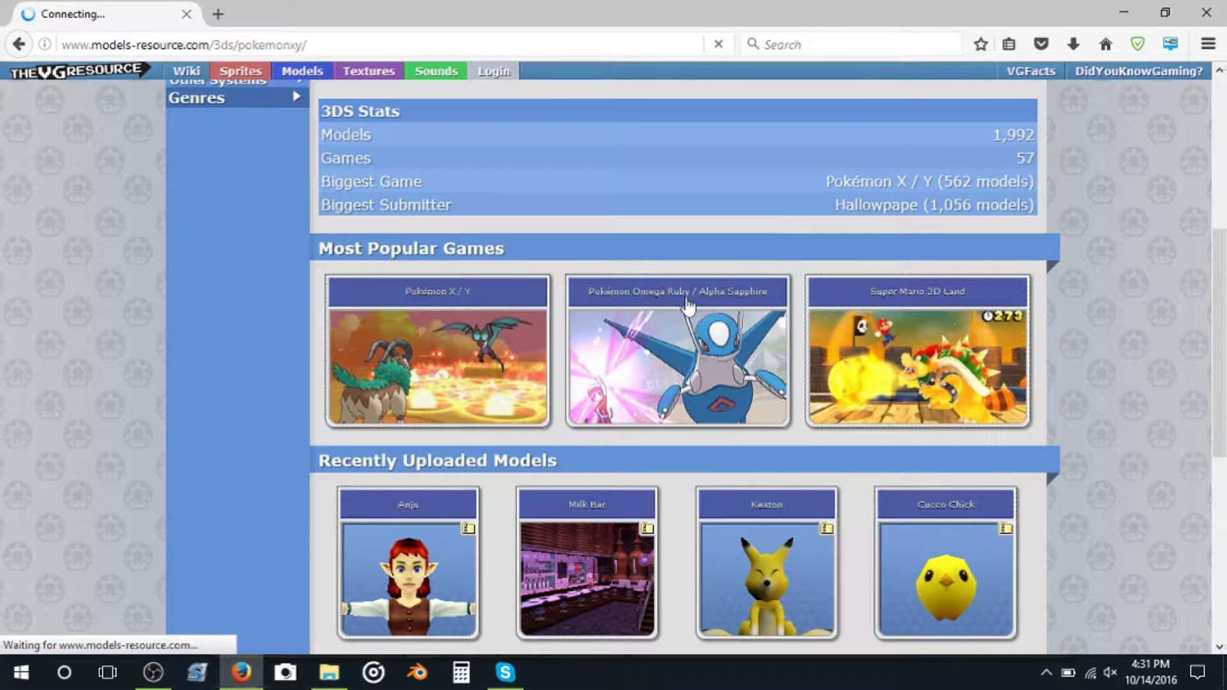
pyautogui.scroll(-2, 664, 316)
pyautogui.scroll(-1, 624, 343)
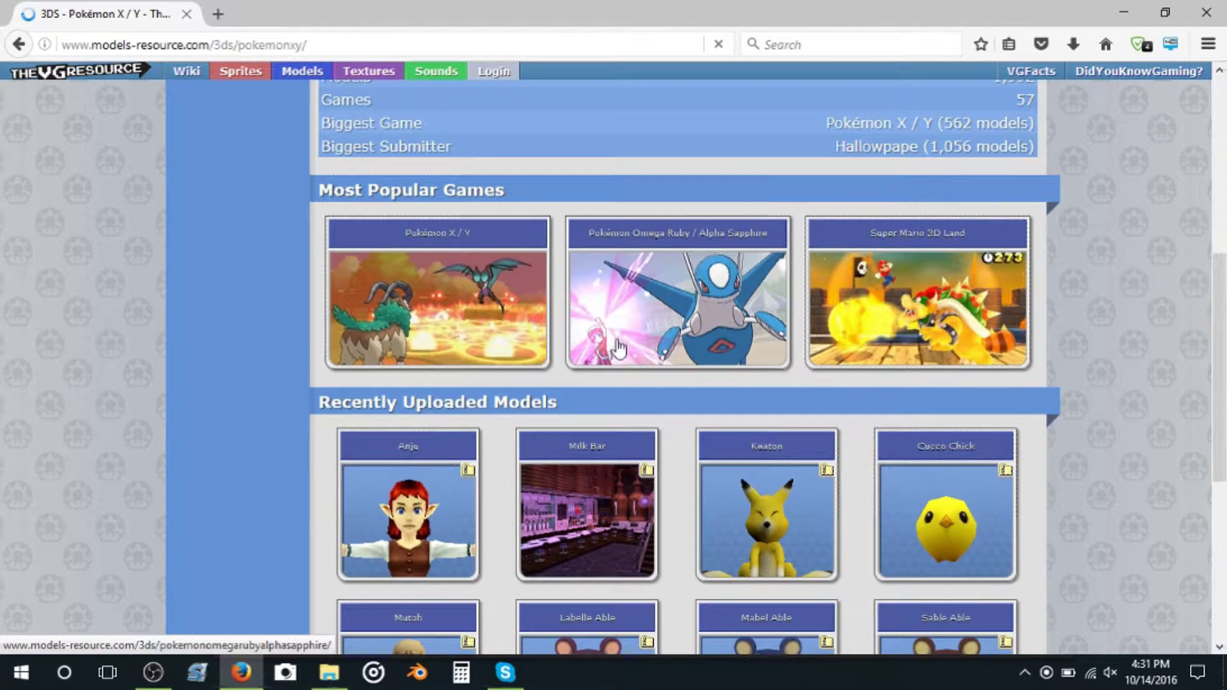
pyautogui.scroll(-3, 622, 335)
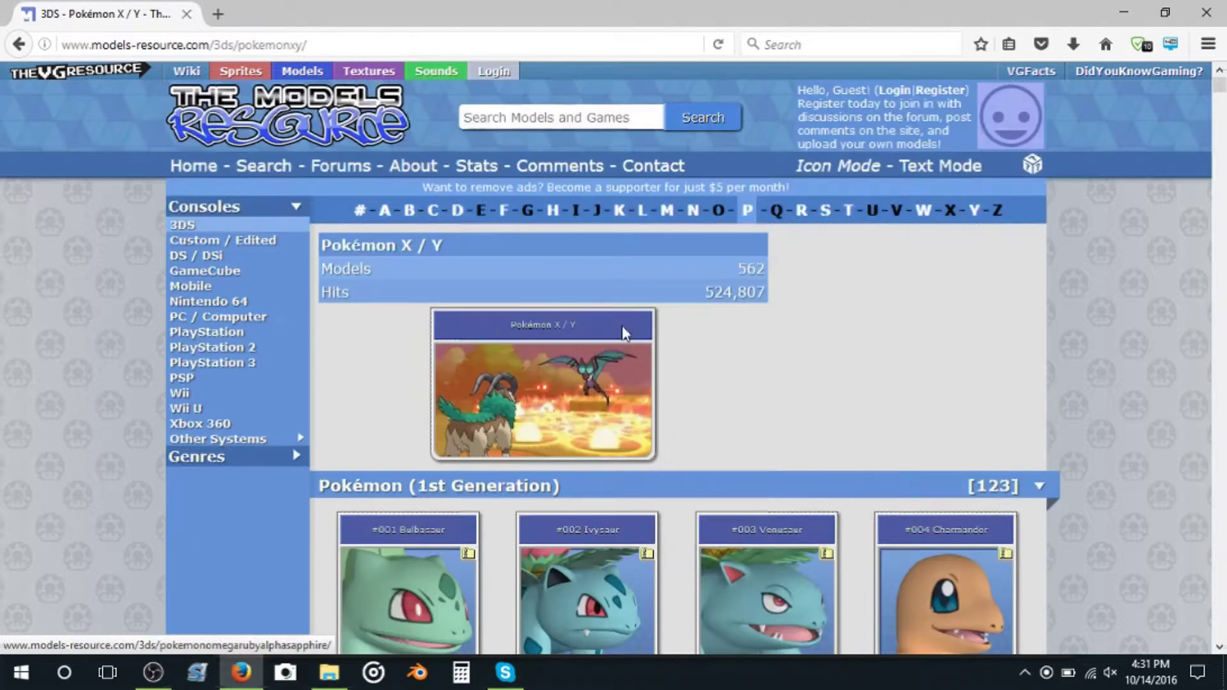
# Step: Look through the Pokémon X / Y models from the 1st Generation to the 6th Generation section
pyautogui.scroll(-5, 623, 326)
pyautogui.scroll(1, 637, 331)
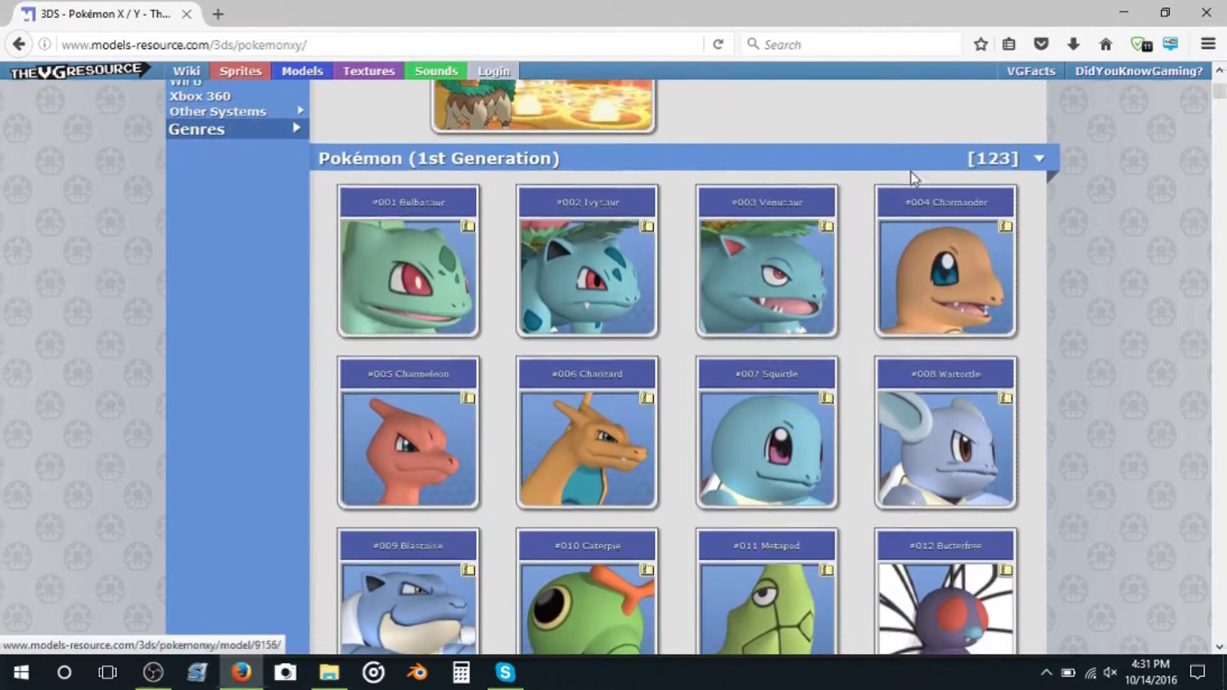
pyautogui.scroll(-20, 1014, 171)
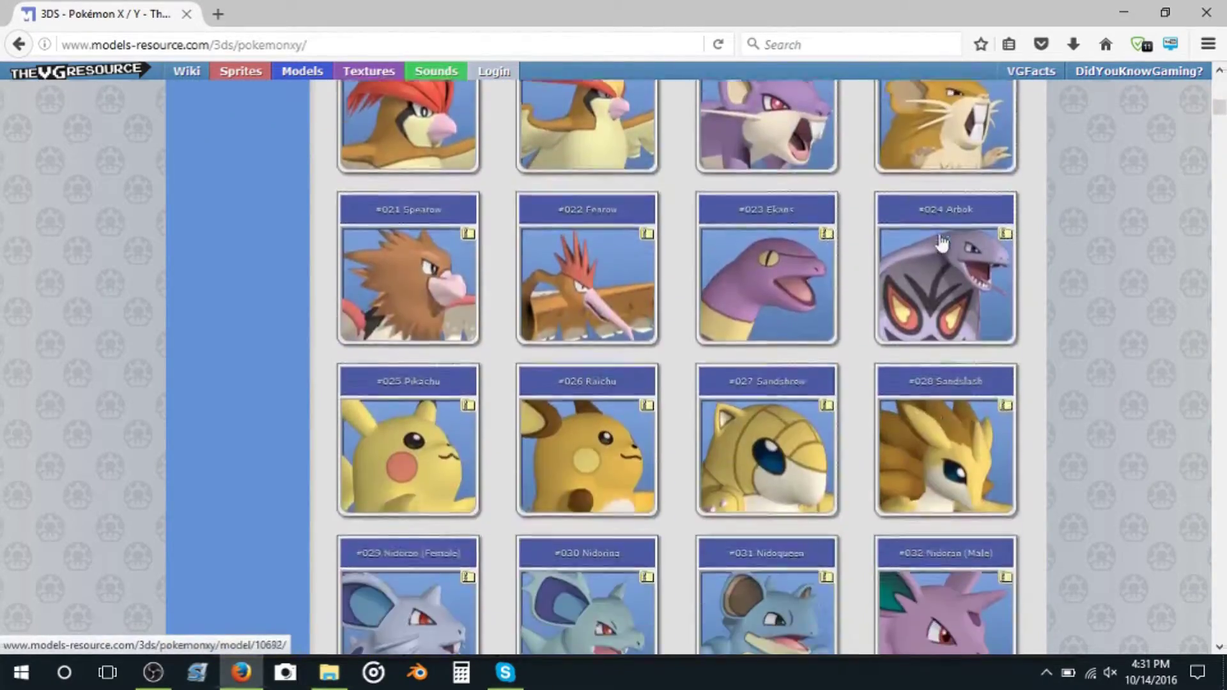
pyautogui.scroll(-20, 915, 224)
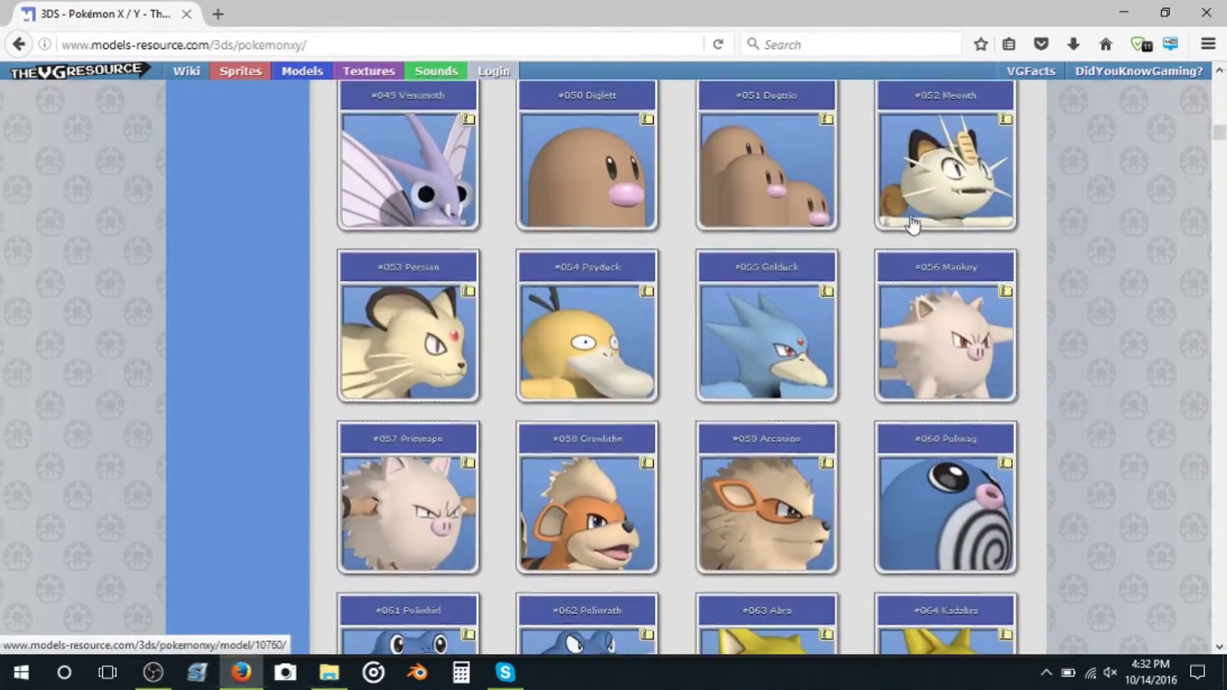
pyautogui.scroll(-20, 914, 222)
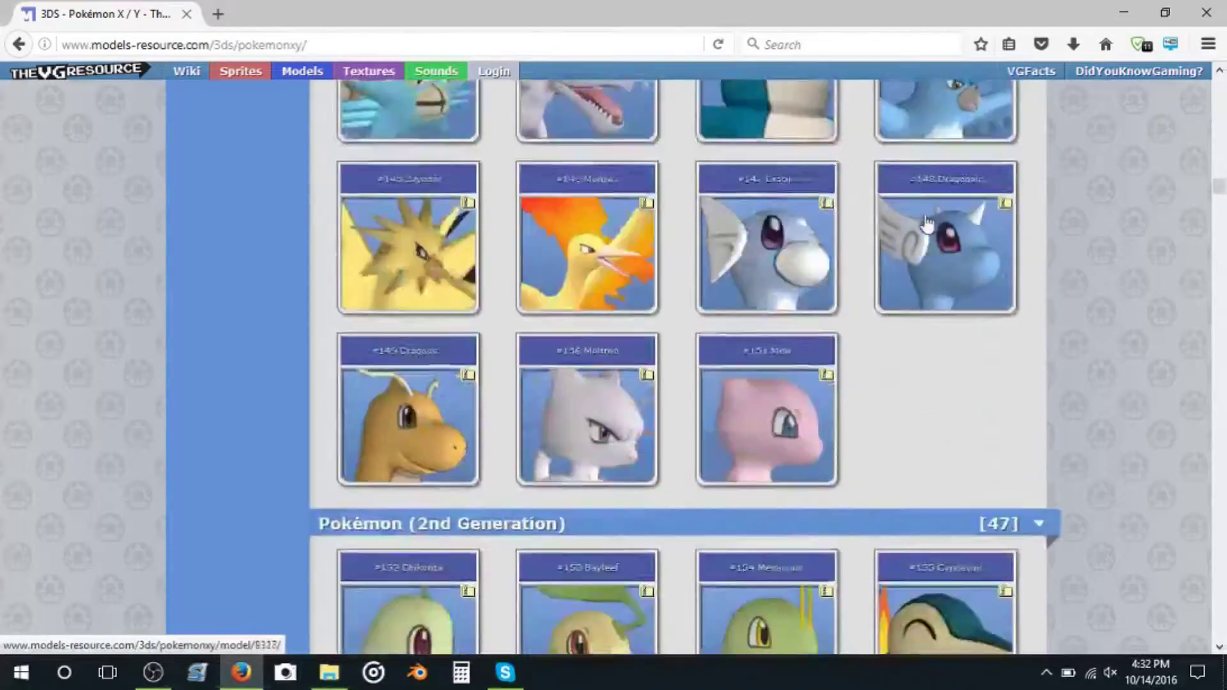
pyautogui.scroll(15, 924, 203)
pyautogui.scroll(15, 923, 203)
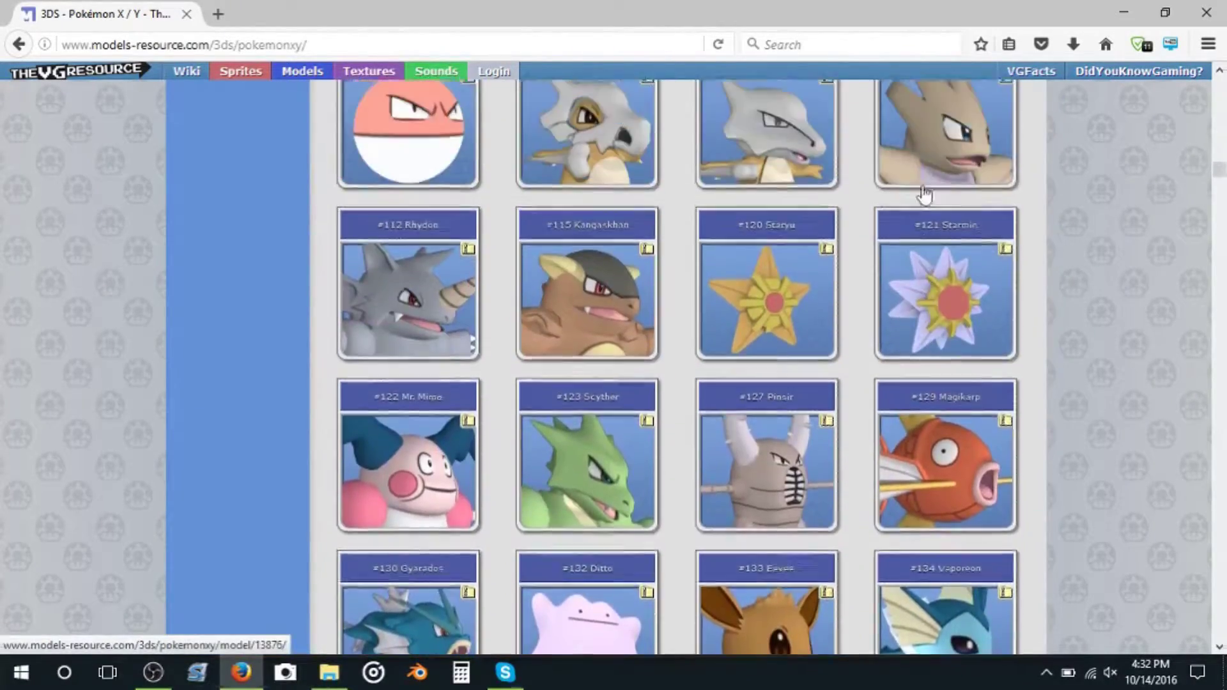
pyautogui.scroll(8, 920, 192)
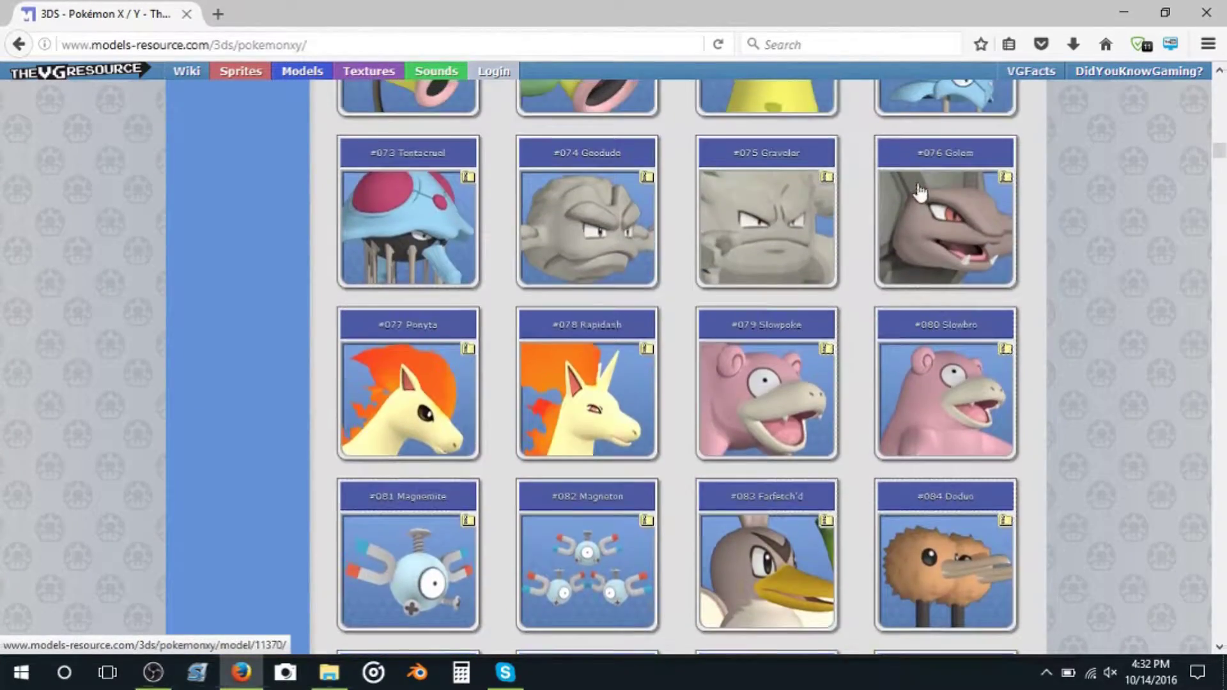
pyautogui.scroll(-20, 923, 202)
pyautogui.scroll(-20, 924, 202)
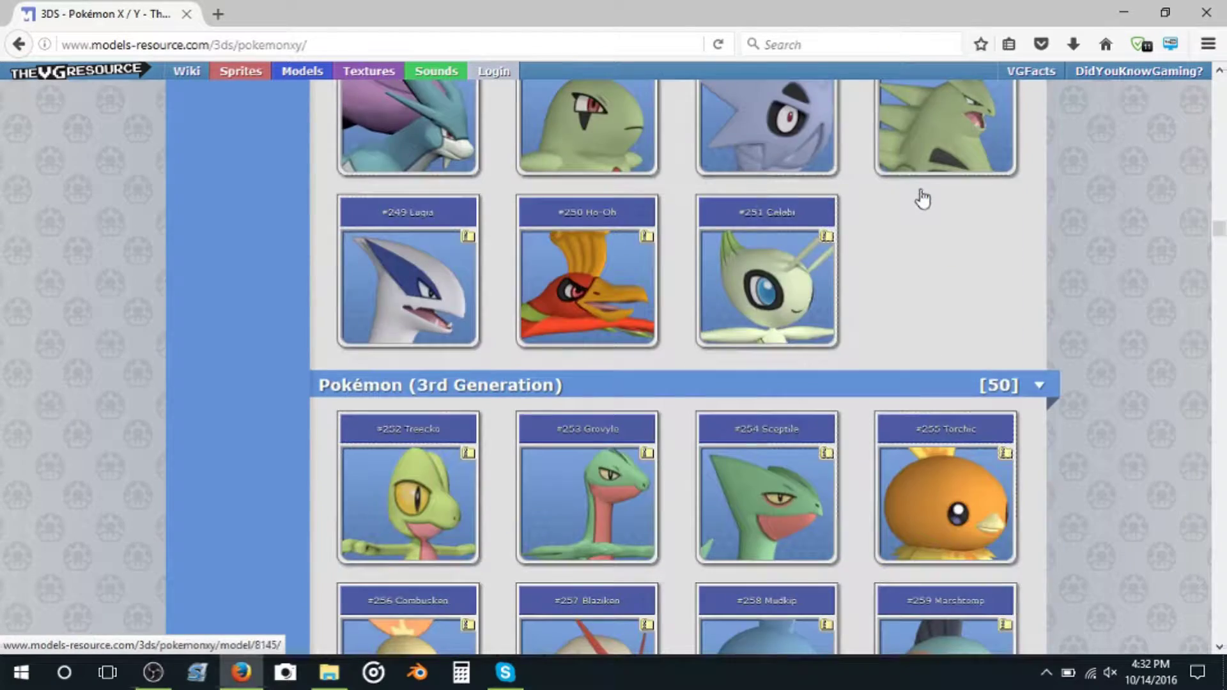
pyautogui.scroll(-20, 923, 199)
pyautogui.scroll(10, 862, 254)
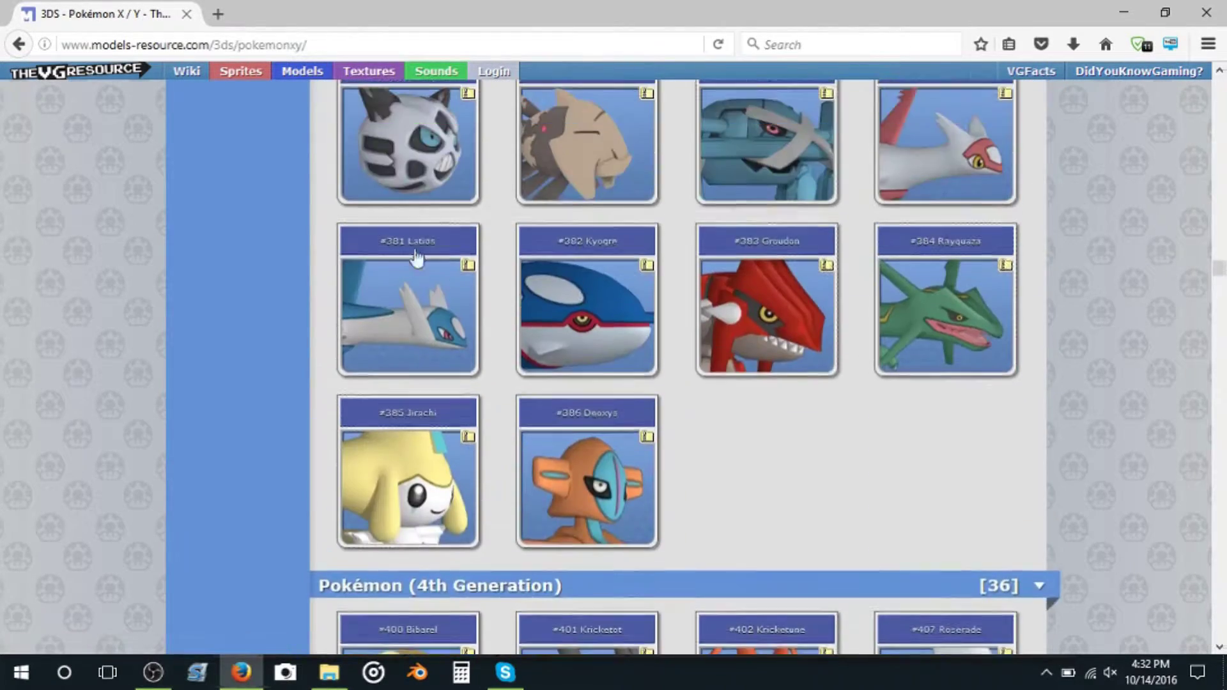
pyautogui.scroll(-7, 516, 271)
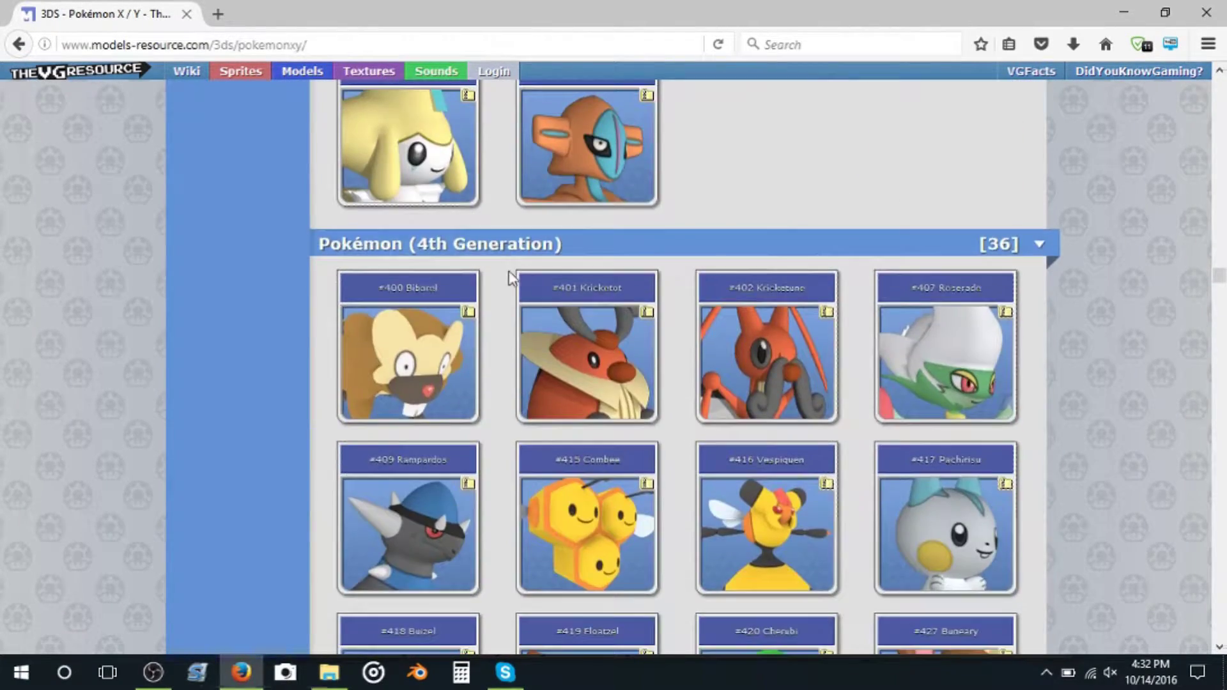
pyautogui.scroll(-12, 473, 259)
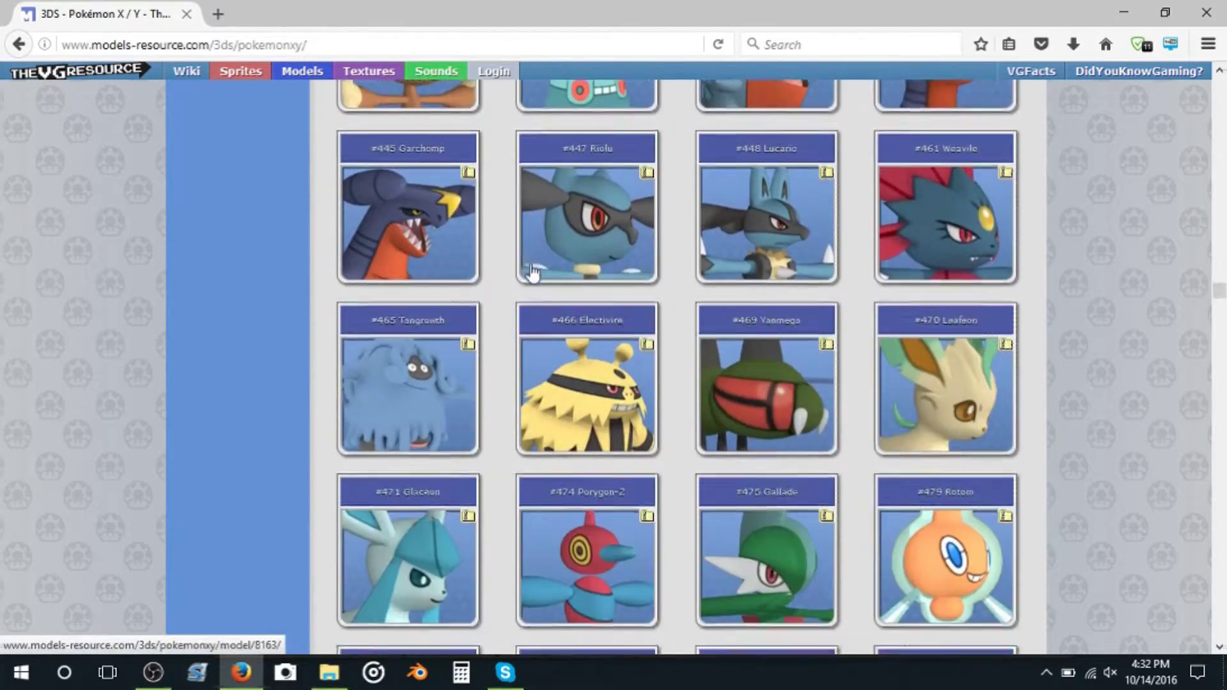
pyautogui.scroll(-8, 457, 259)
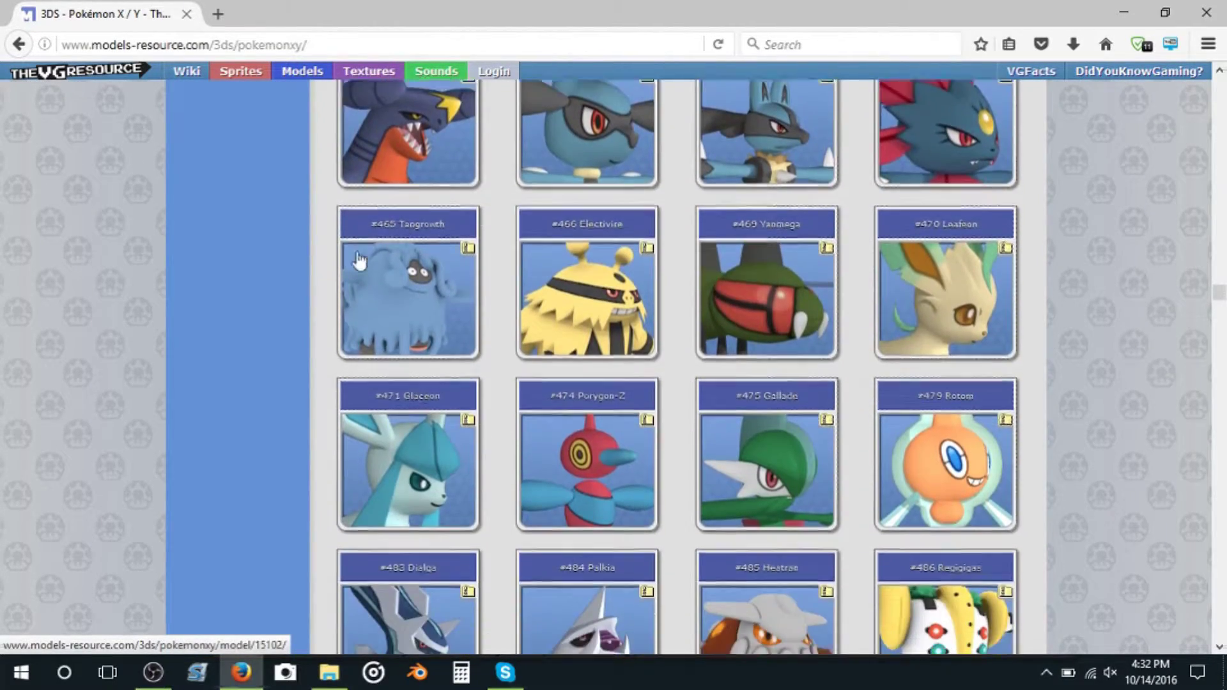
pyautogui.scroll(-15, 405, 232)
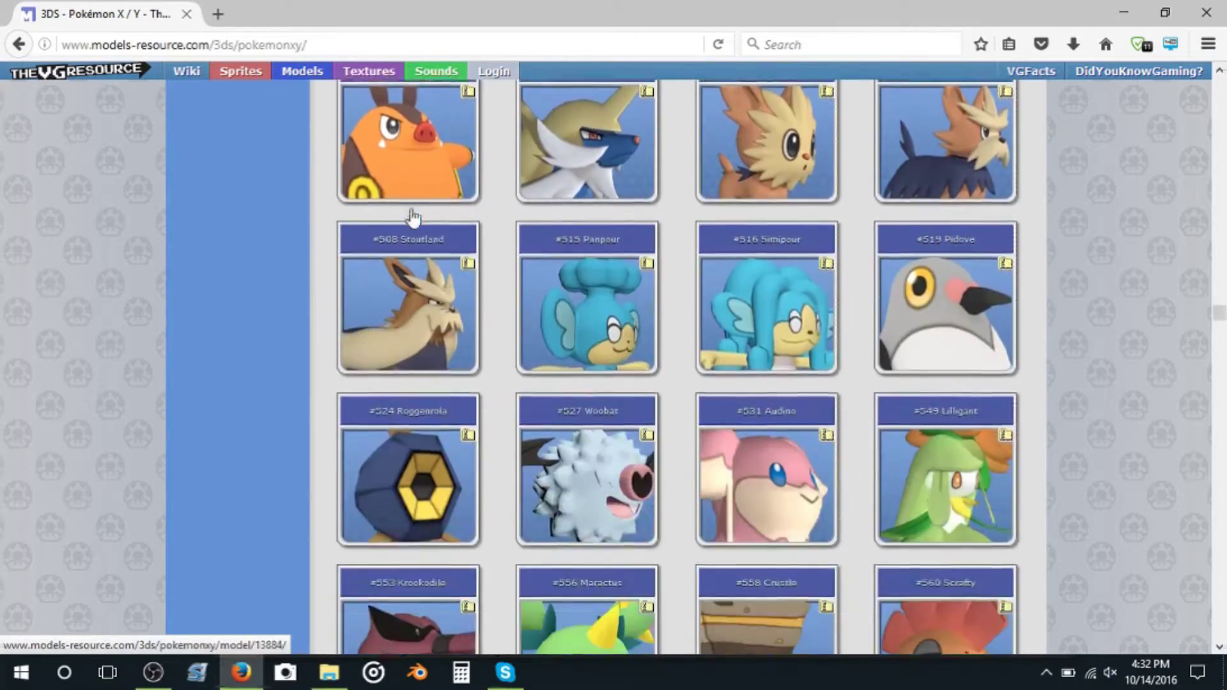
pyautogui.scroll(-12, 412, 214)
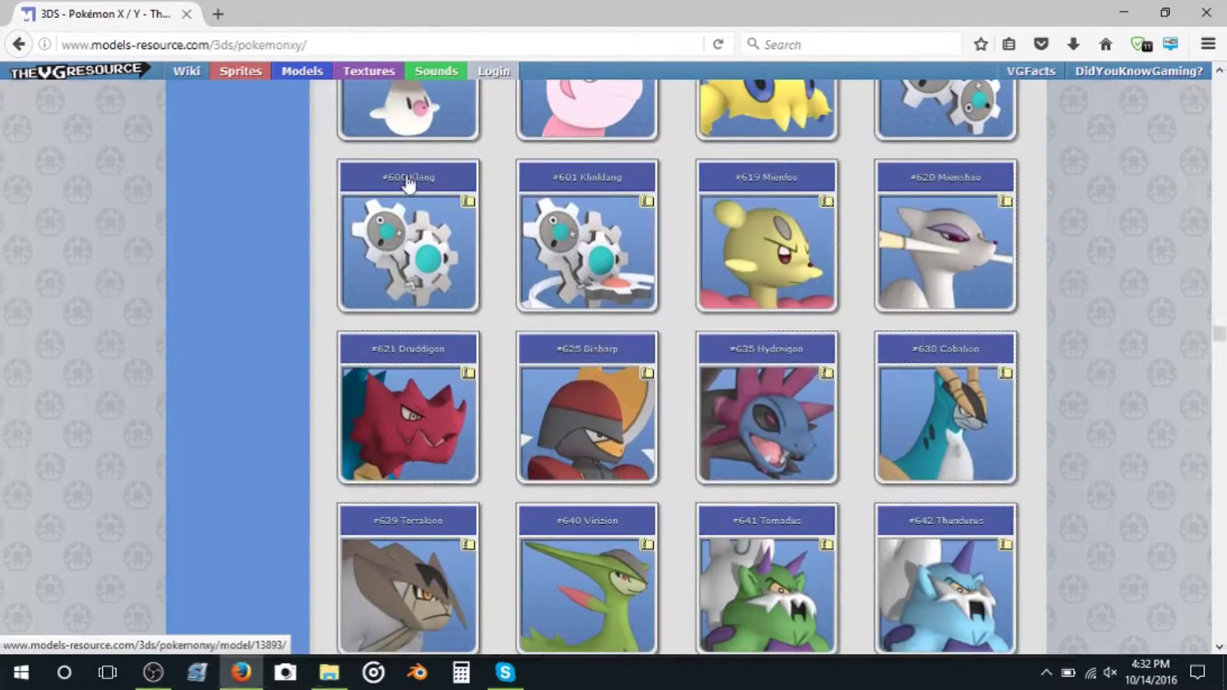
pyautogui.scroll(-14, 409, 182)
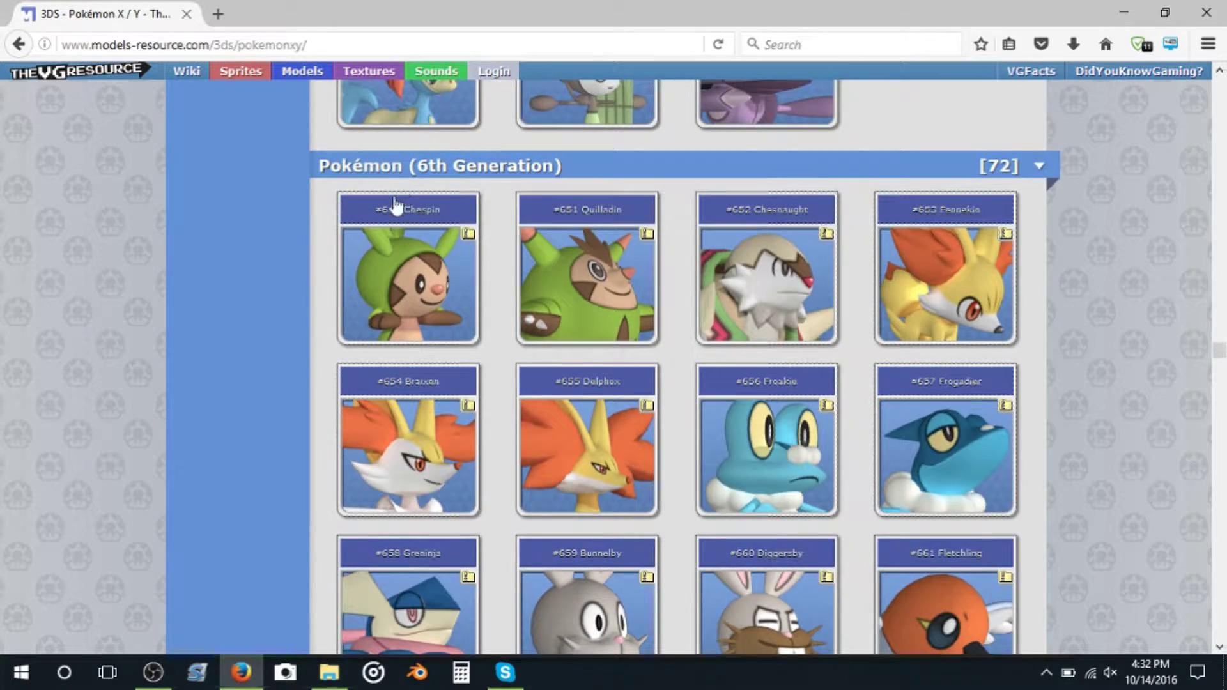
pyautogui.scroll(-8, 404, 185)
pyautogui.scroll(-10, 406, 179)
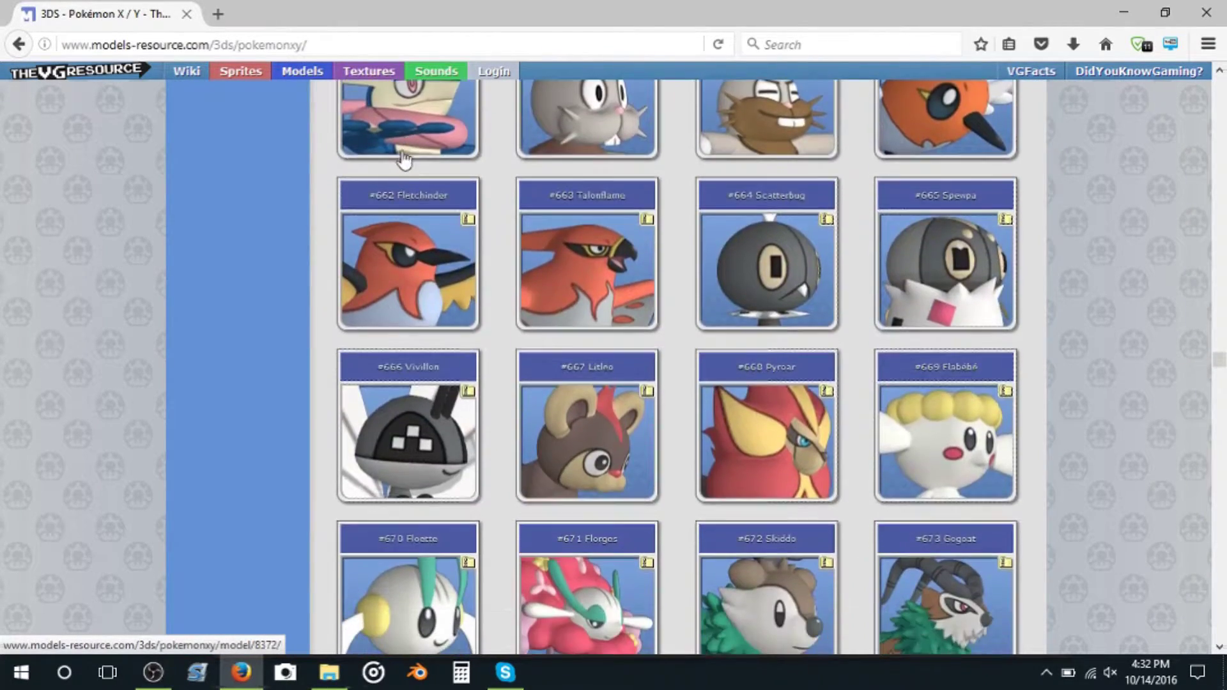
pyautogui.scroll(1, 398, 134)
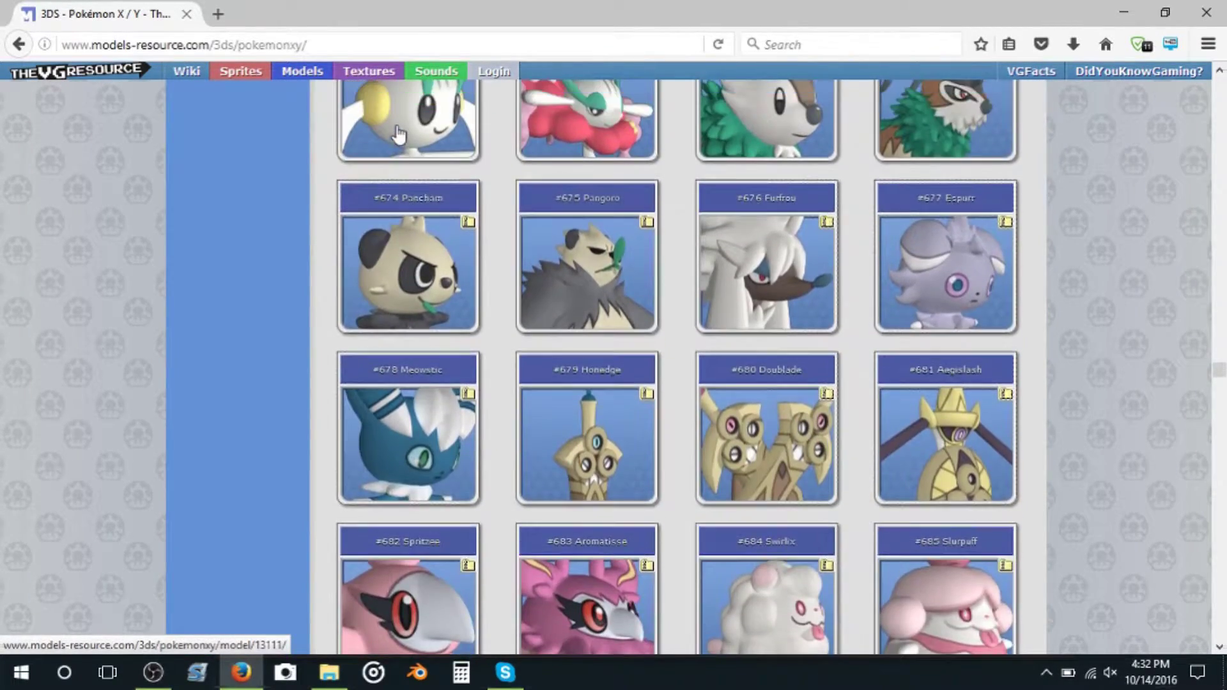
pyautogui.scroll(-3, 866, 249)
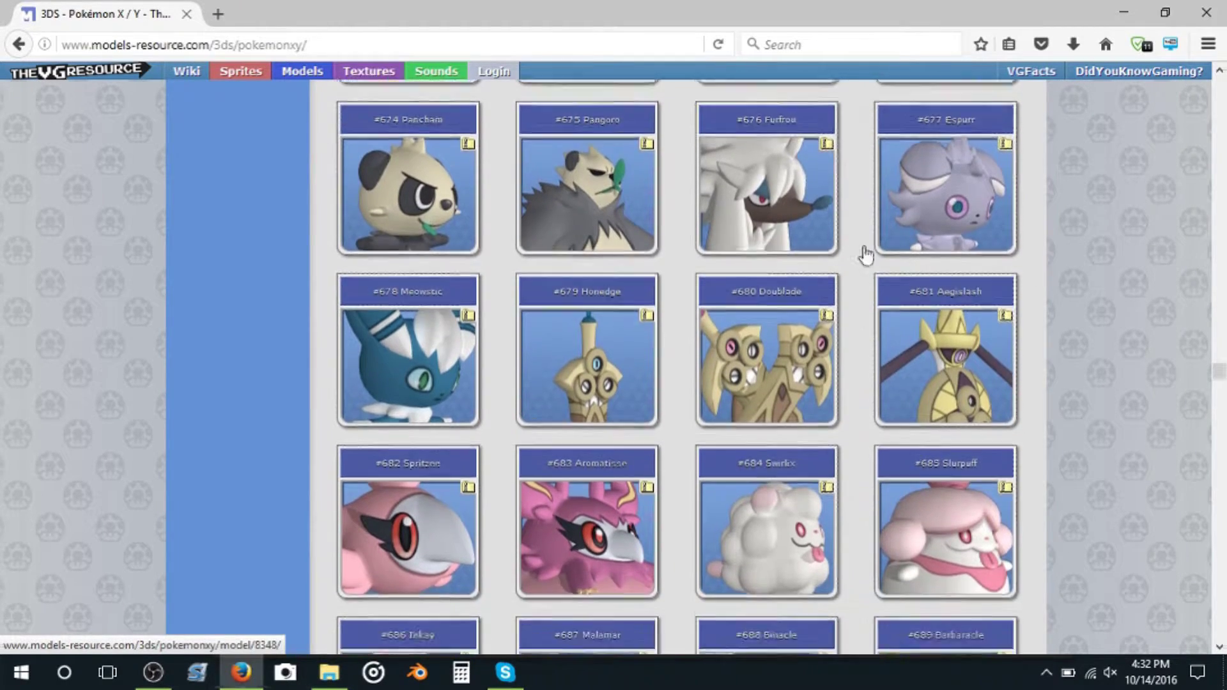
pyautogui.scroll(-13, 866, 239)
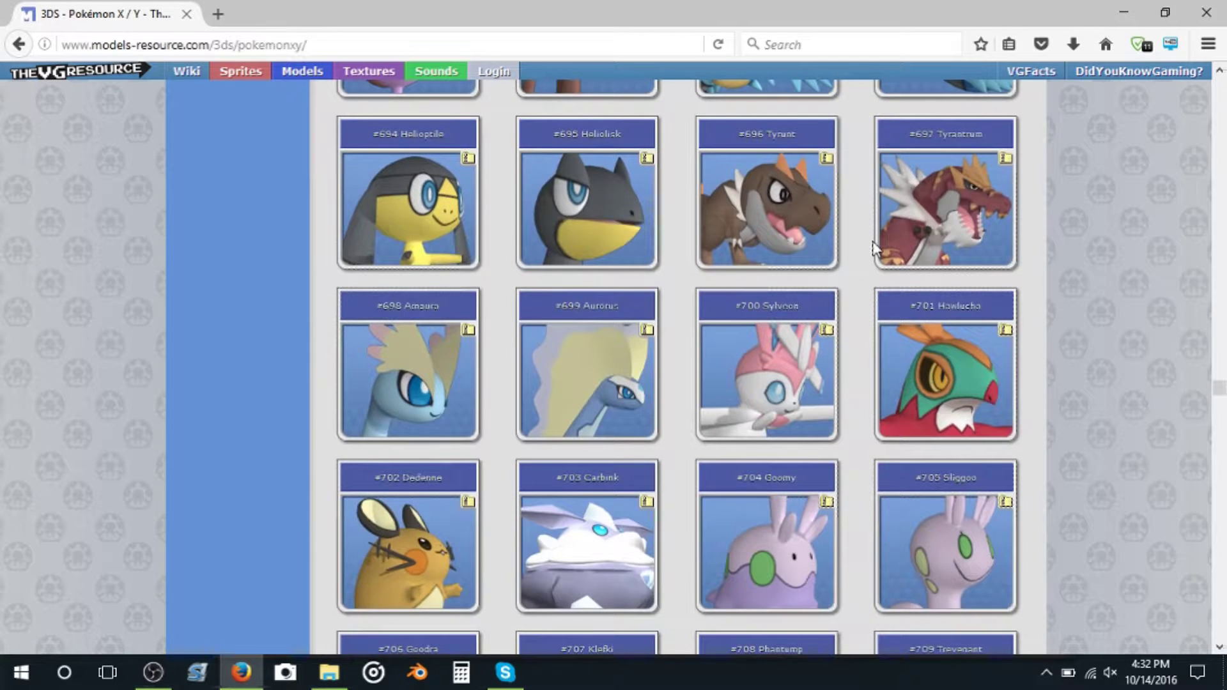
# Step: View the #697 Tyrantrum model page and its zip archive download options, leaving the file unsaved
pyautogui.click(950, 189)
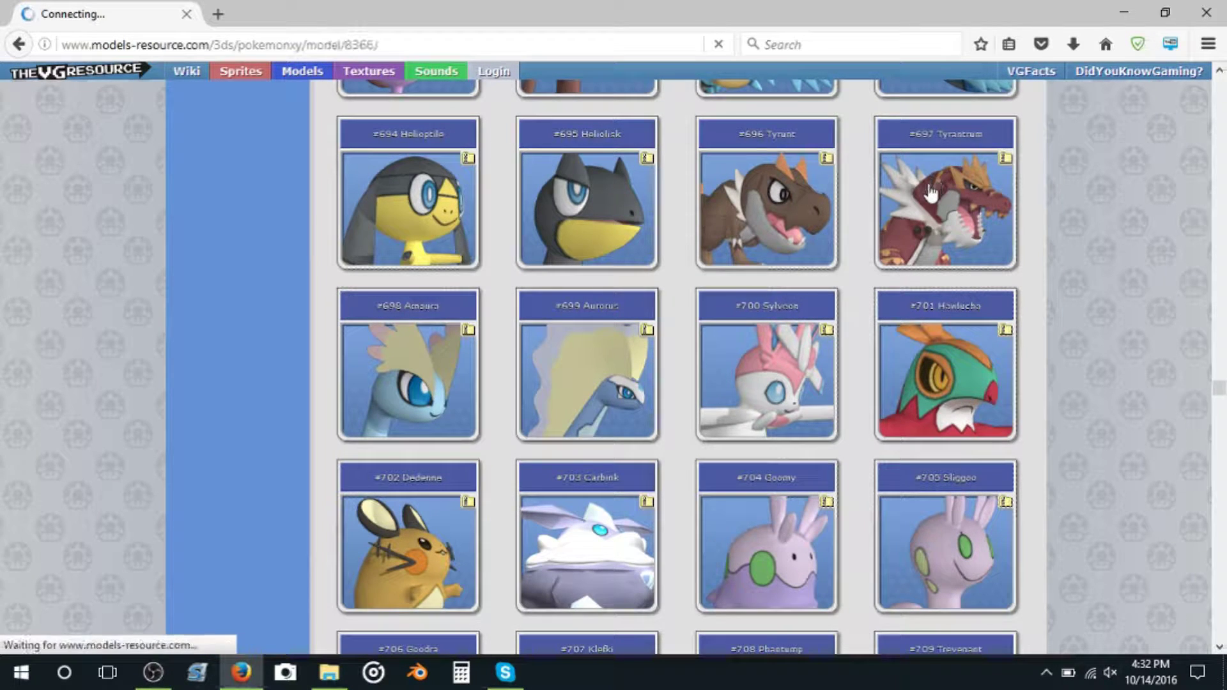
pyautogui.scroll(-15, 594, 364)
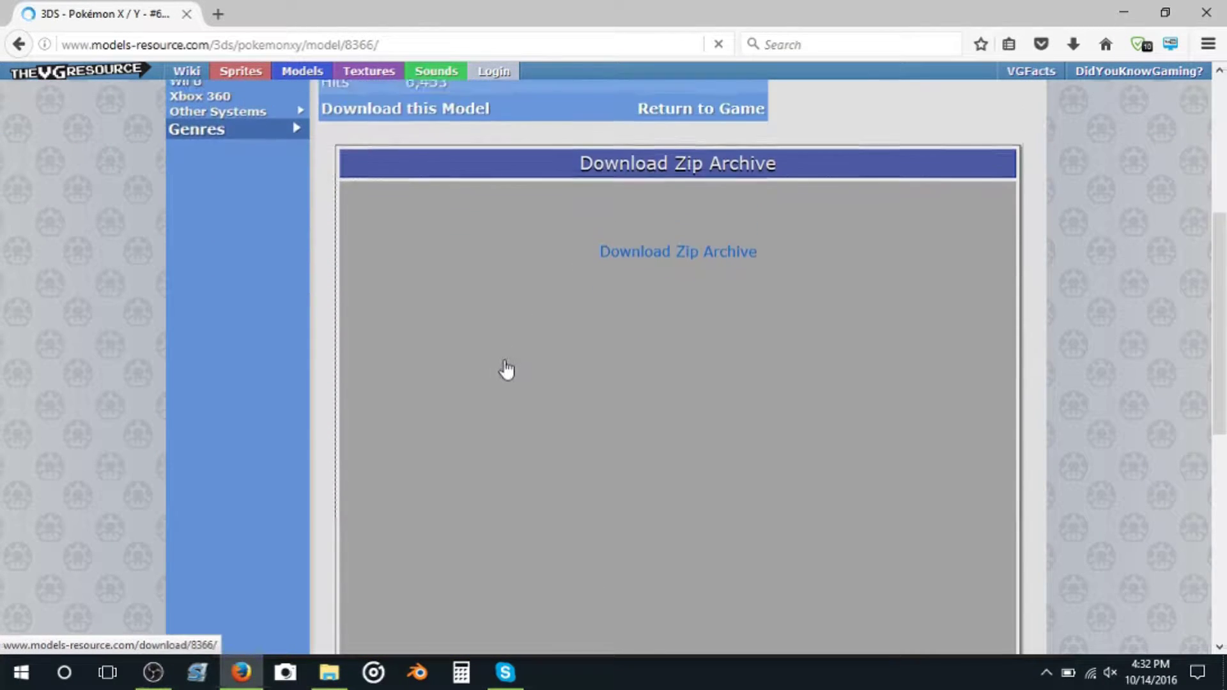
pyautogui.scroll(7, 517, 367)
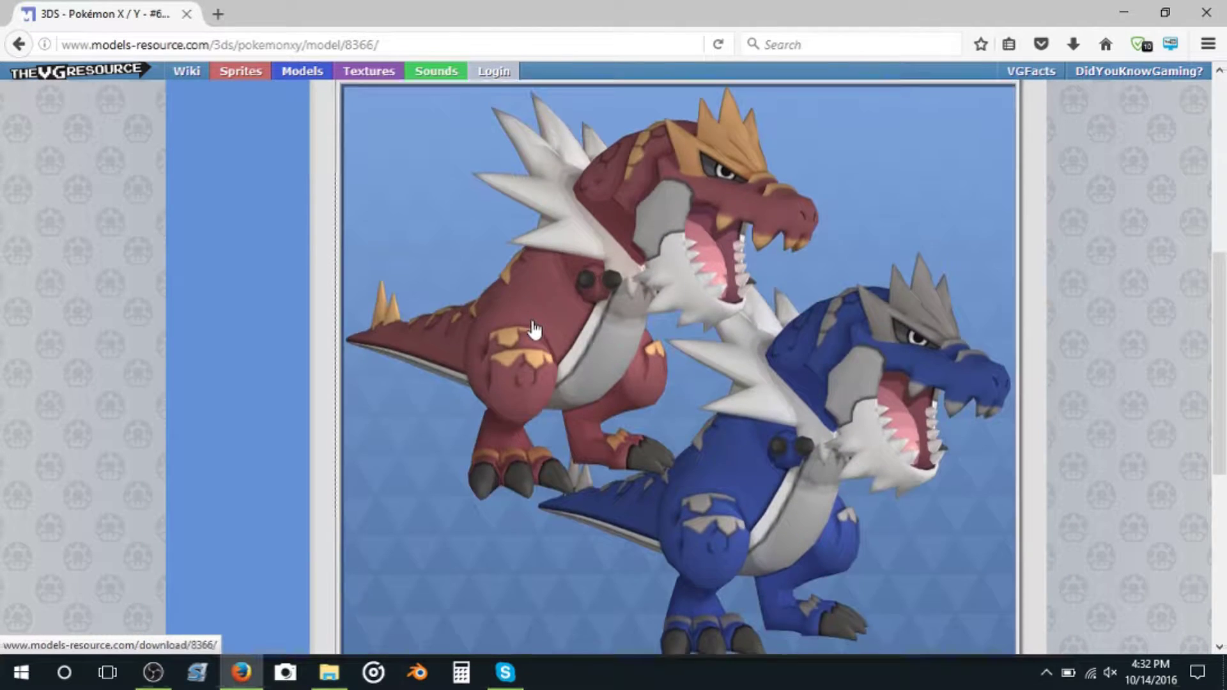
pyautogui.scroll(3, 534, 319)
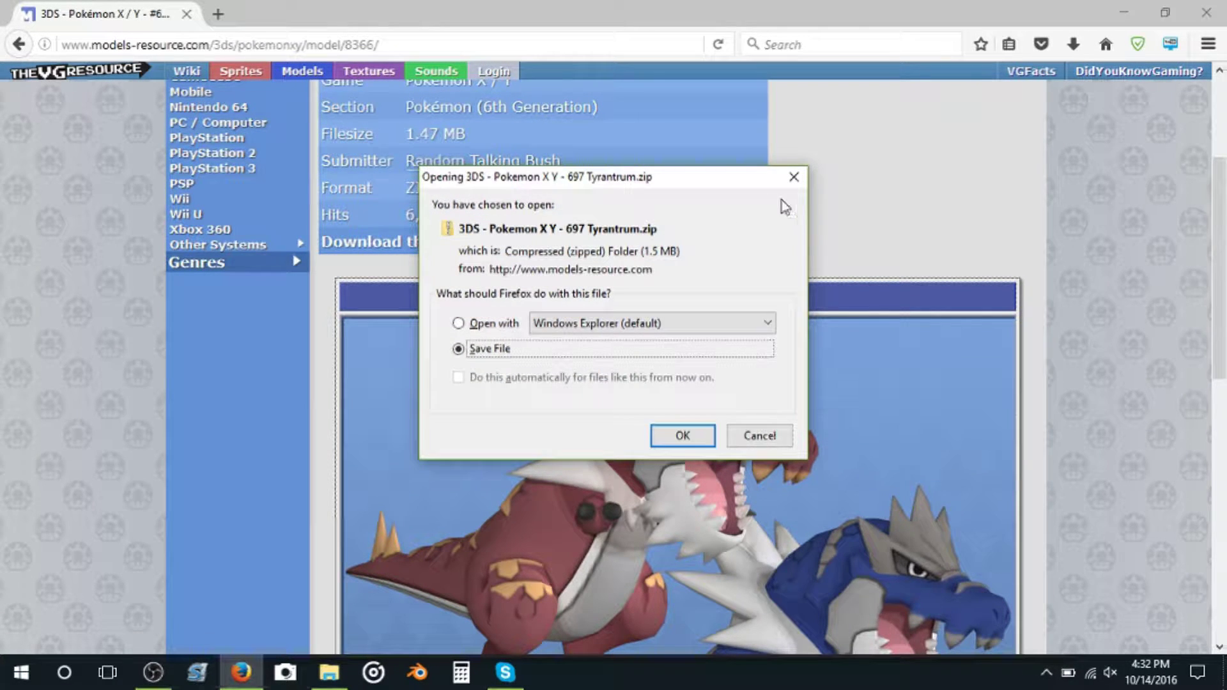
pyautogui.click(793, 178)
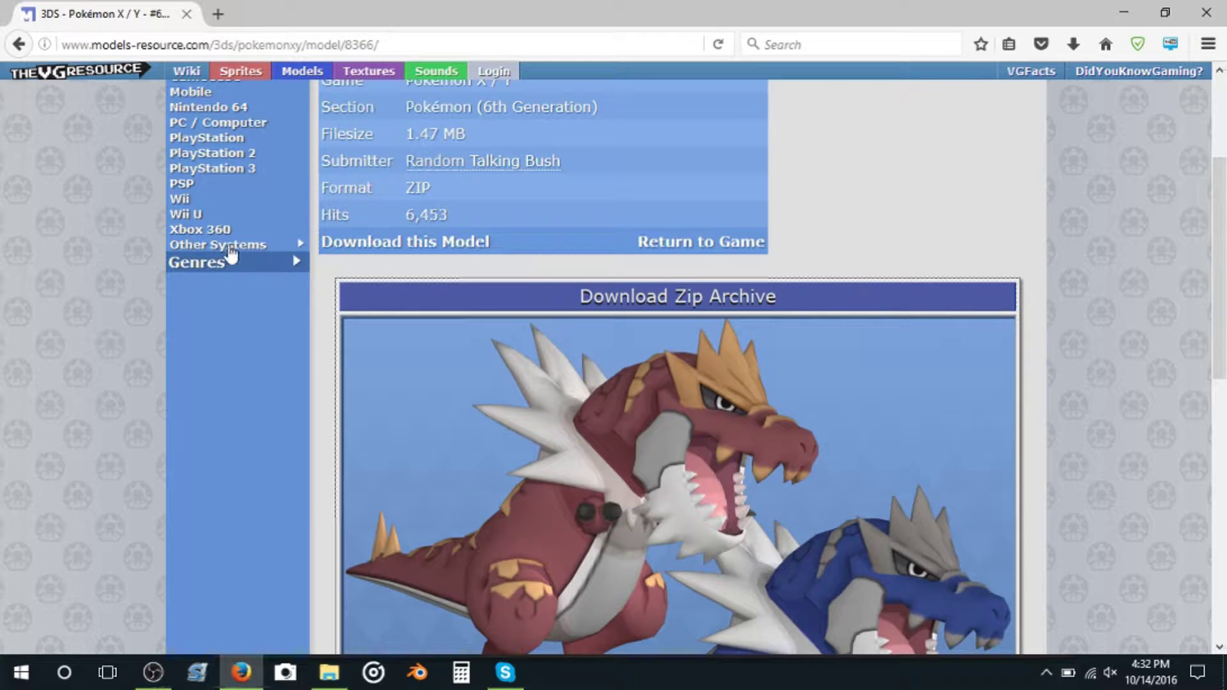
# Step: Open PokéPark 2: Wonders Beyond from the Wii games under the letter P and look through its New Pokémon models
pyautogui.scroll(2, 231, 255)
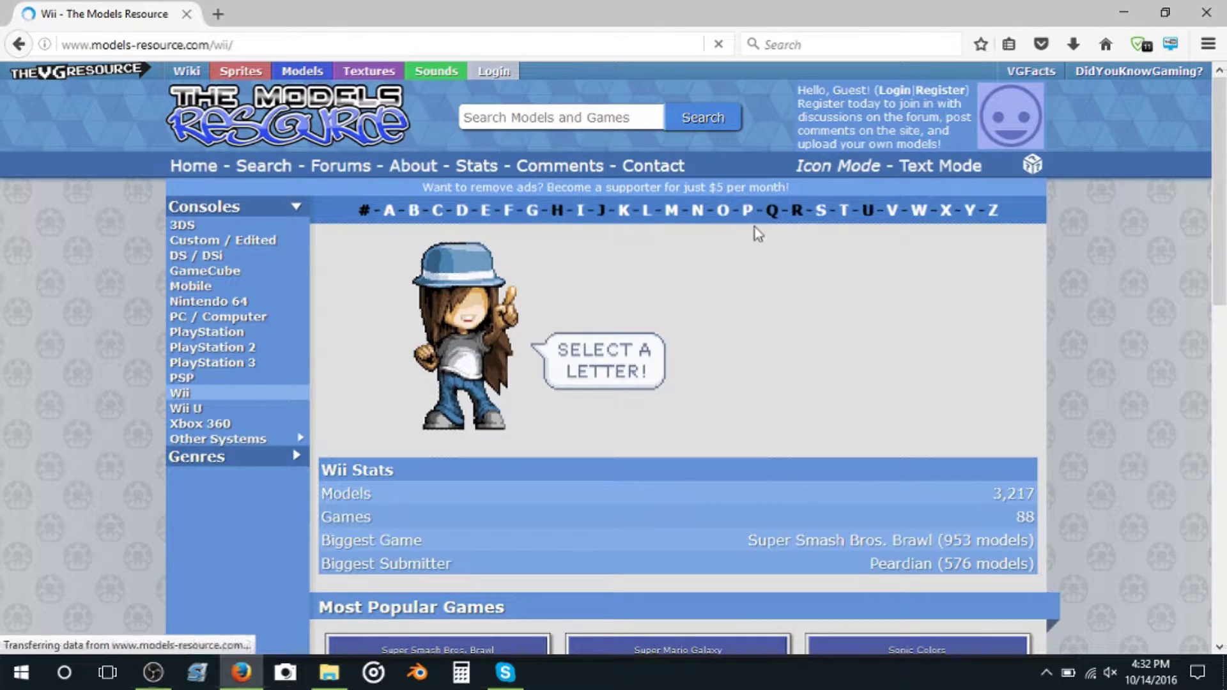
pyautogui.click(748, 215)
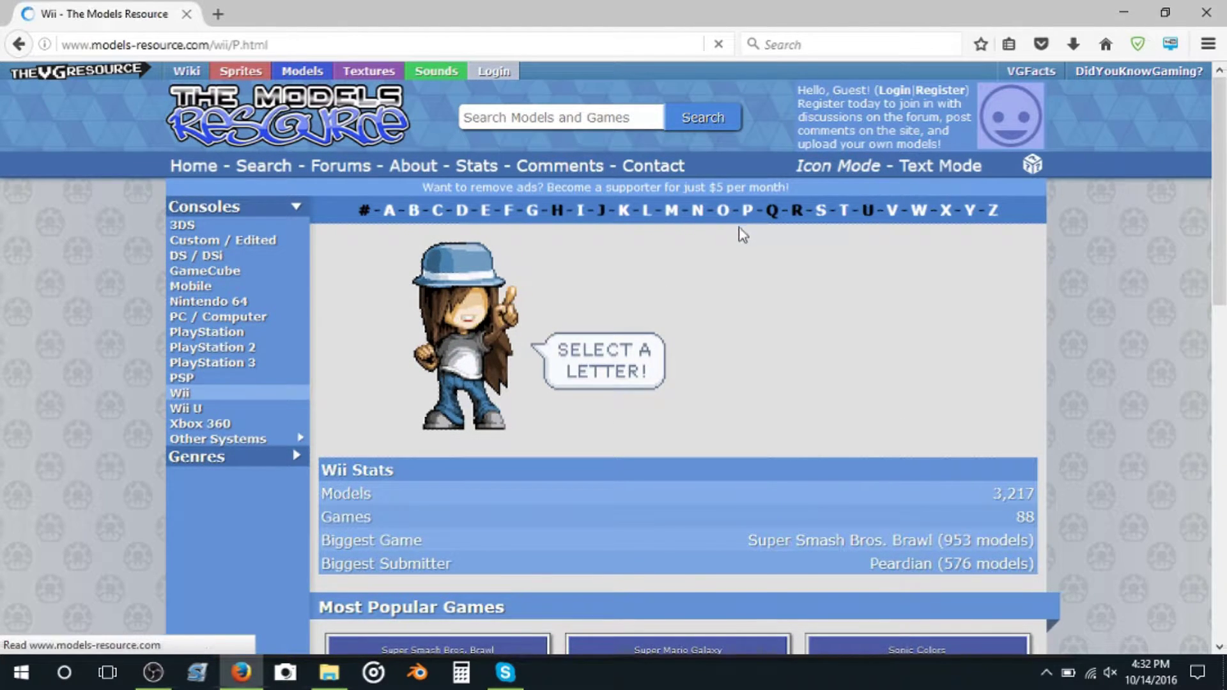
pyautogui.scroll(-5, 735, 236)
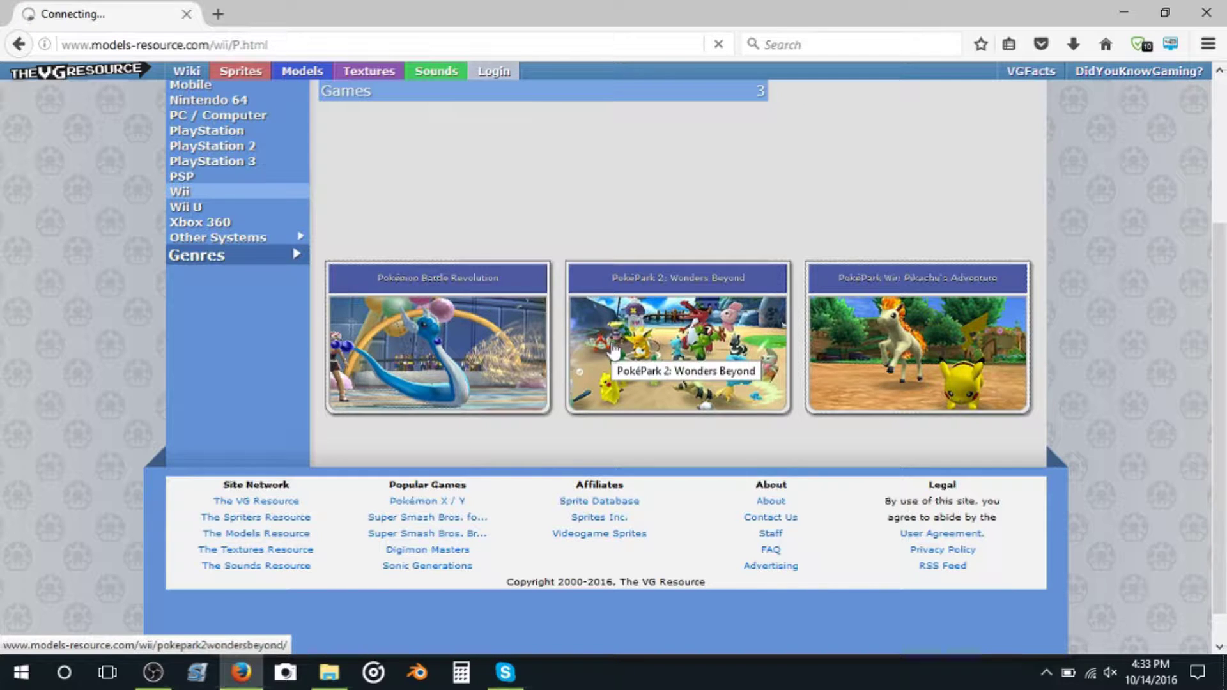
pyautogui.click(606, 319)
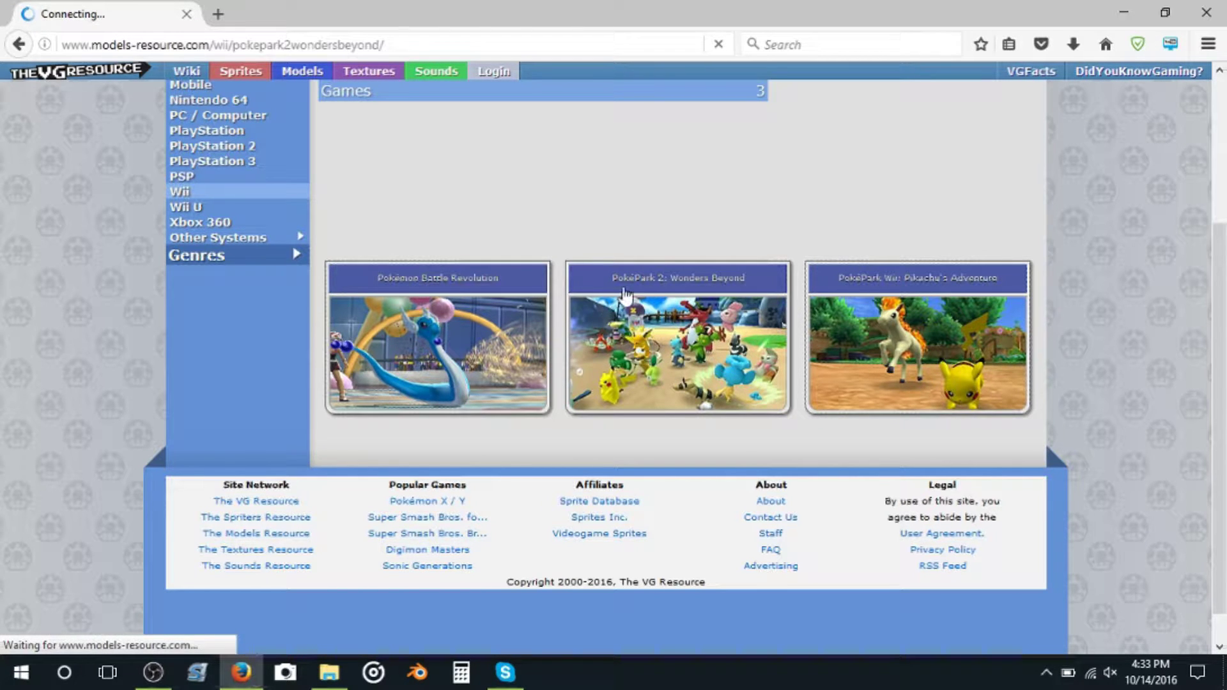
pyautogui.scroll(-3, 594, 340)
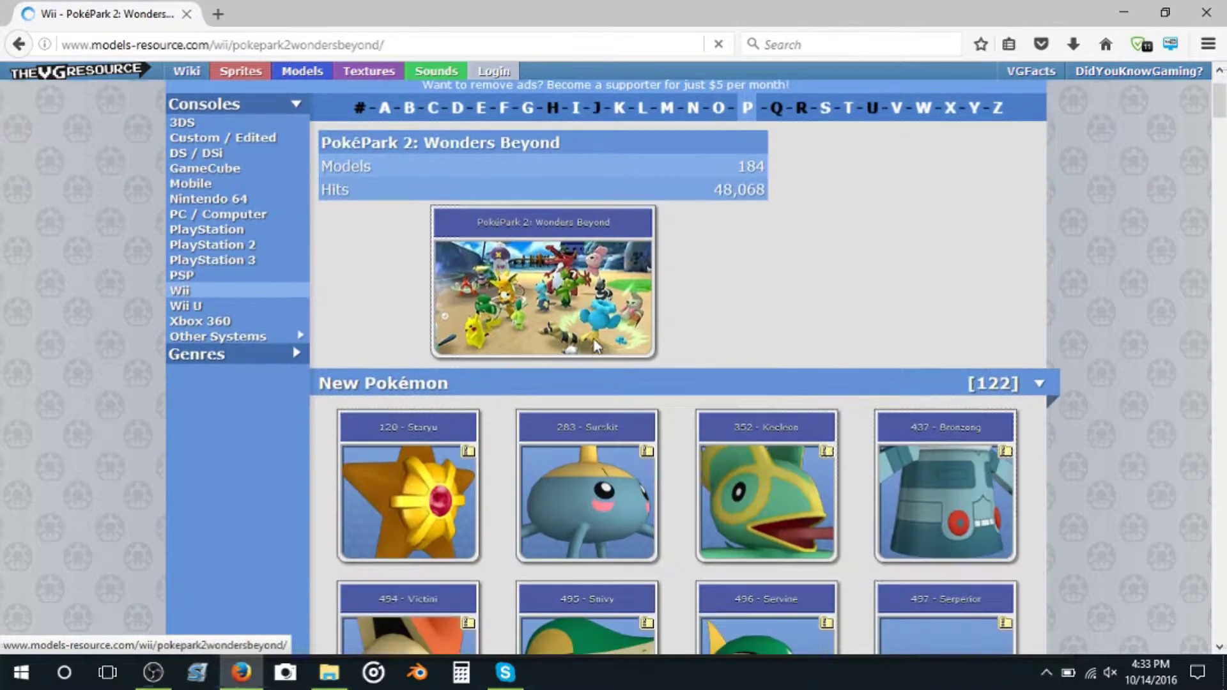
pyautogui.scroll(-10, 593, 339)
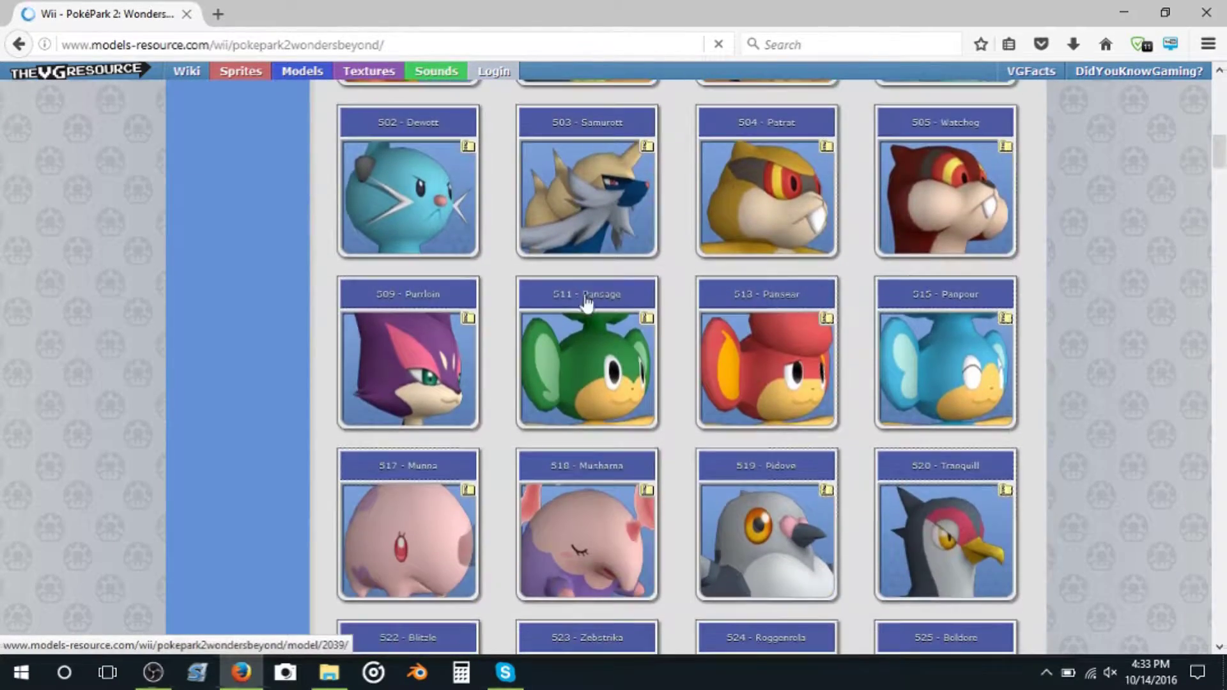
# Step: Look through the remaining New Pokémon models and the start of the Returning Pokémon section of PokéPark 2: Wonders Beyond
pyautogui.scroll(-10, 594, 313)
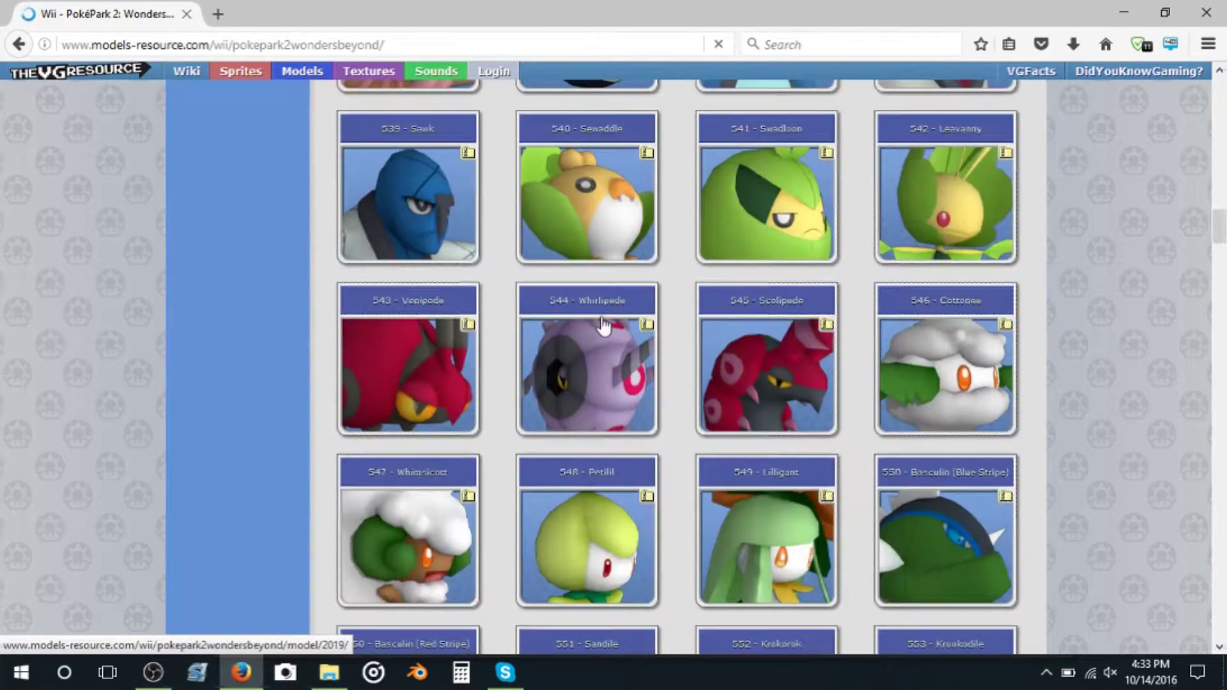
pyautogui.scroll(3, 568, 294)
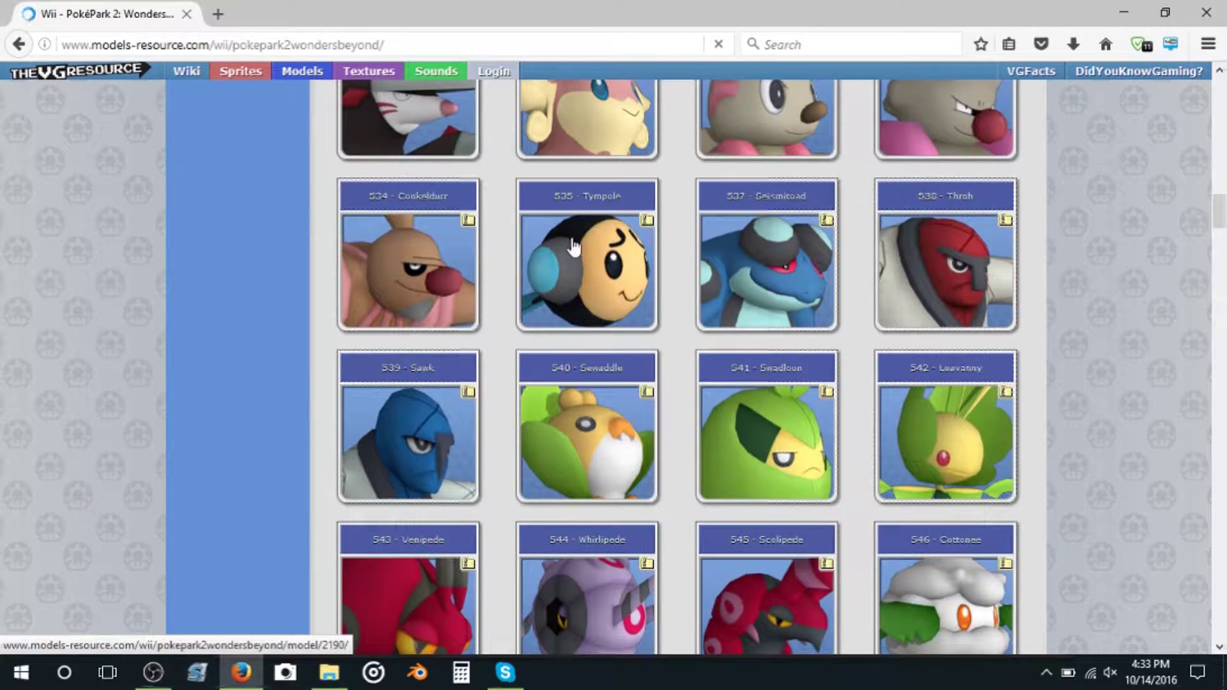
pyautogui.scroll(-10, 564, 220)
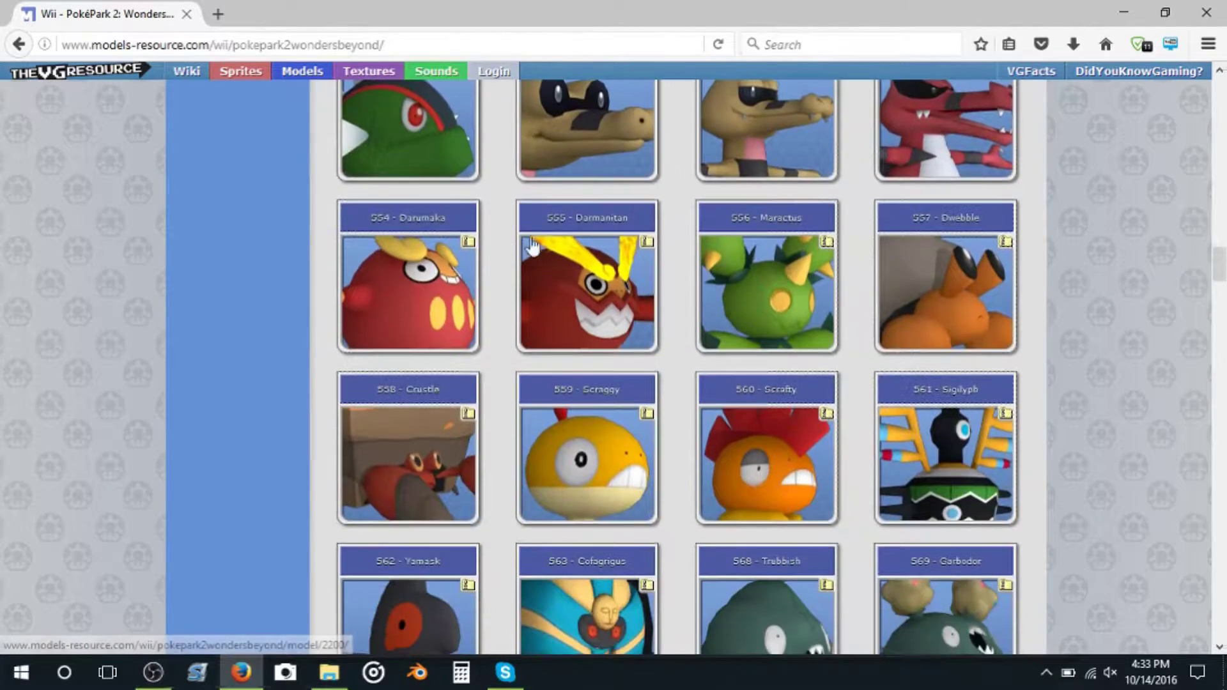
pyautogui.scroll(1, 550, 236)
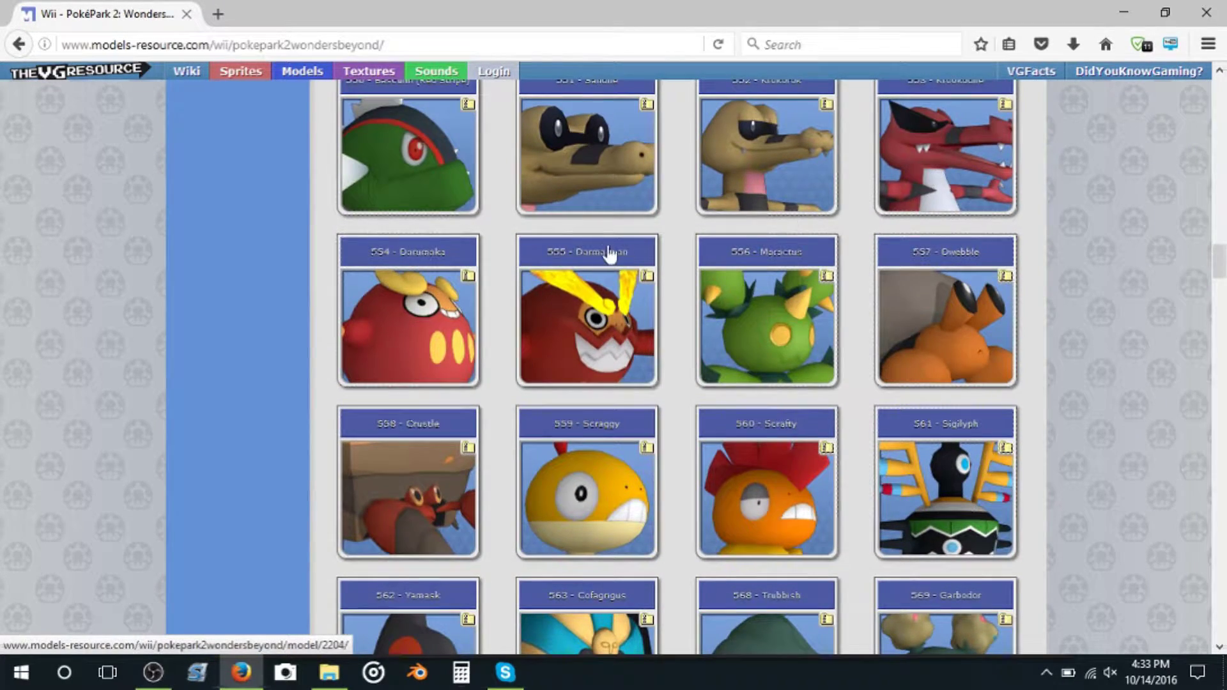
pyautogui.scroll(-9, 610, 256)
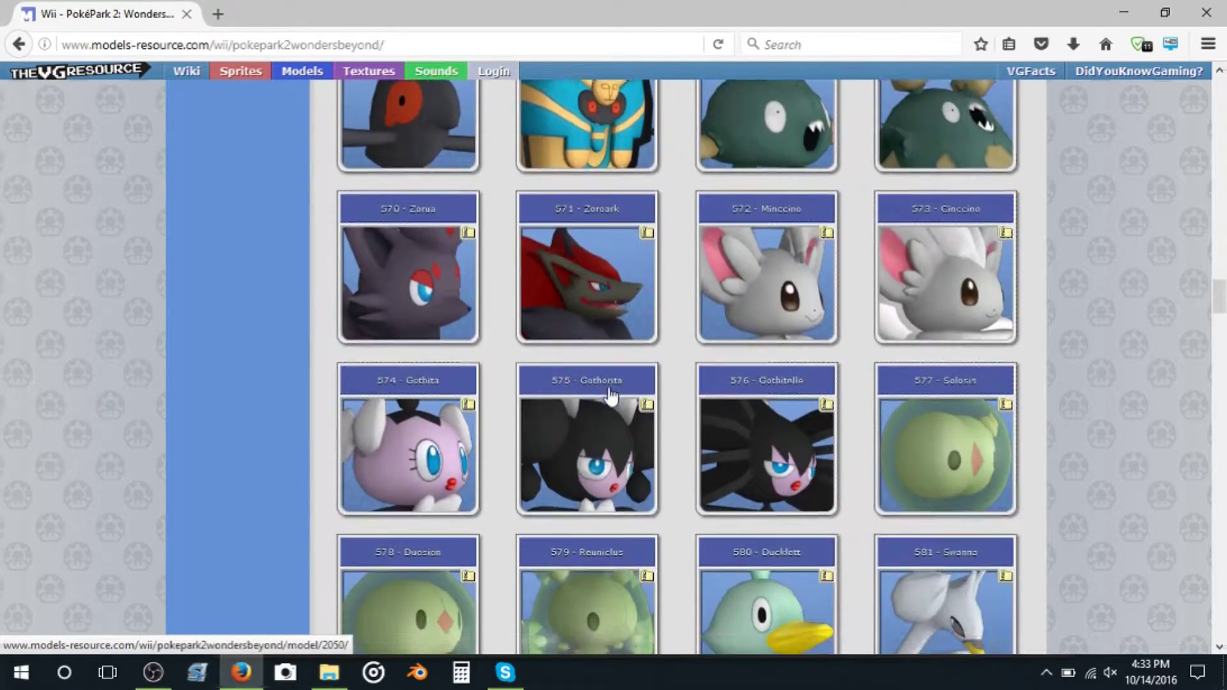
pyautogui.scroll(2, 611, 396)
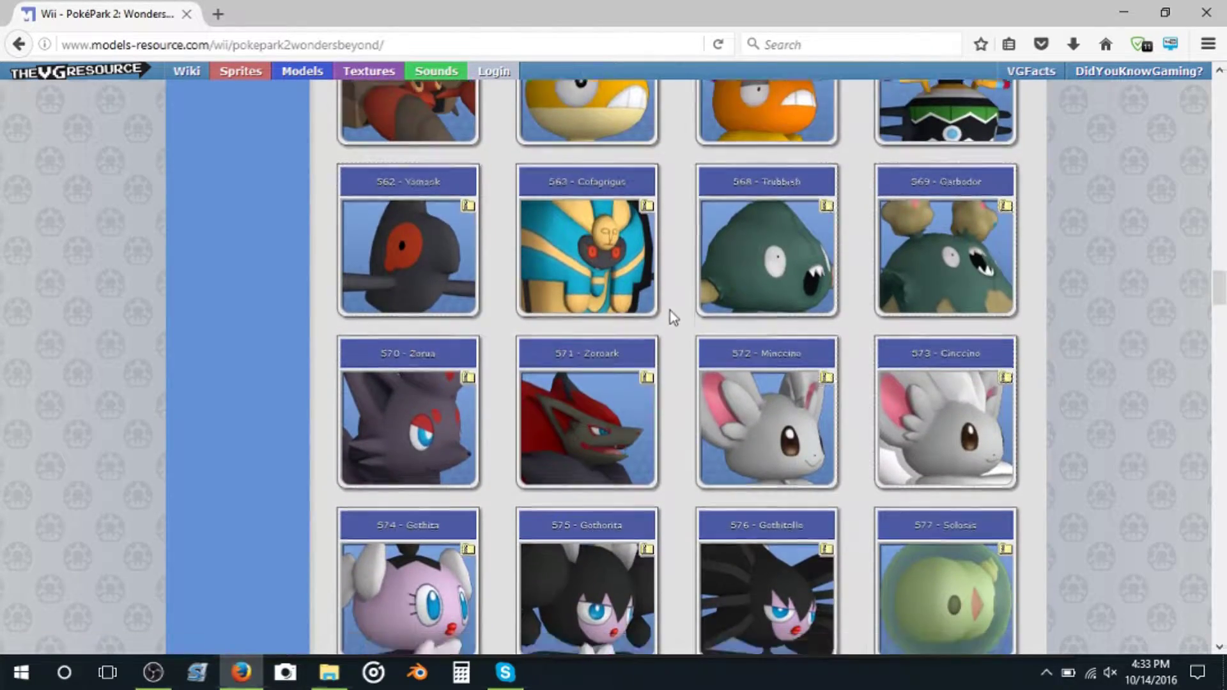
pyautogui.scroll(-10, 668, 315)
pyautogui.scroll(-20, 643, 317)
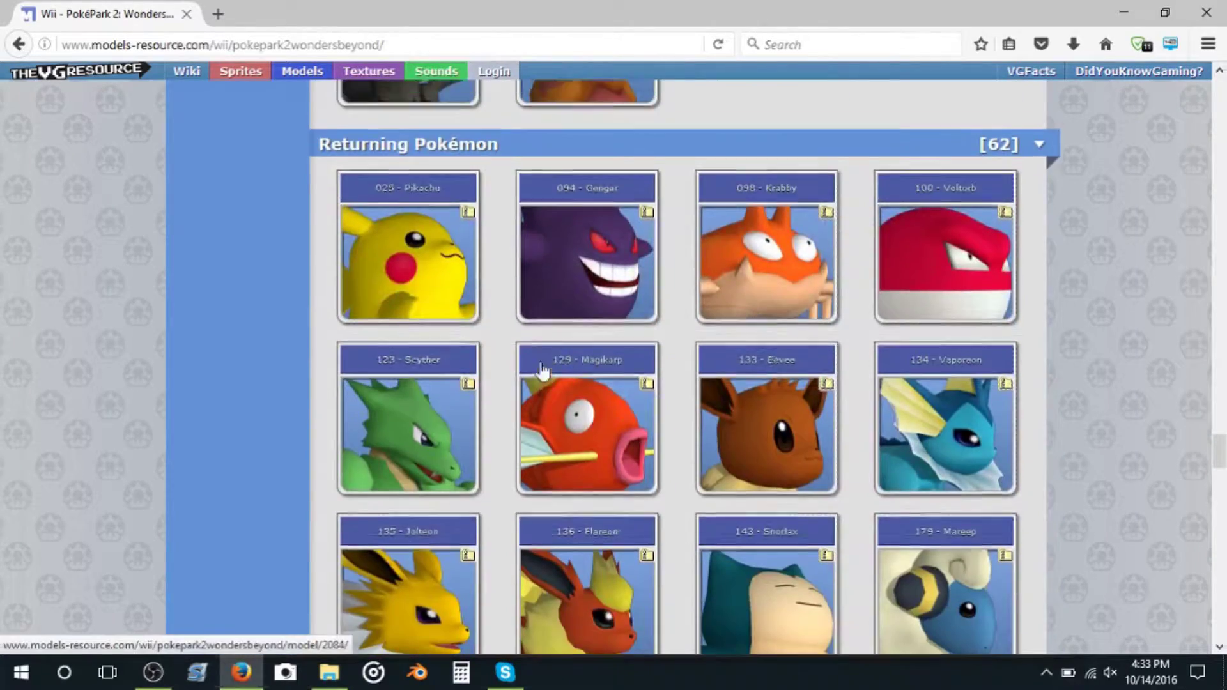
pyautogui.scroll(-2, 562, 349)
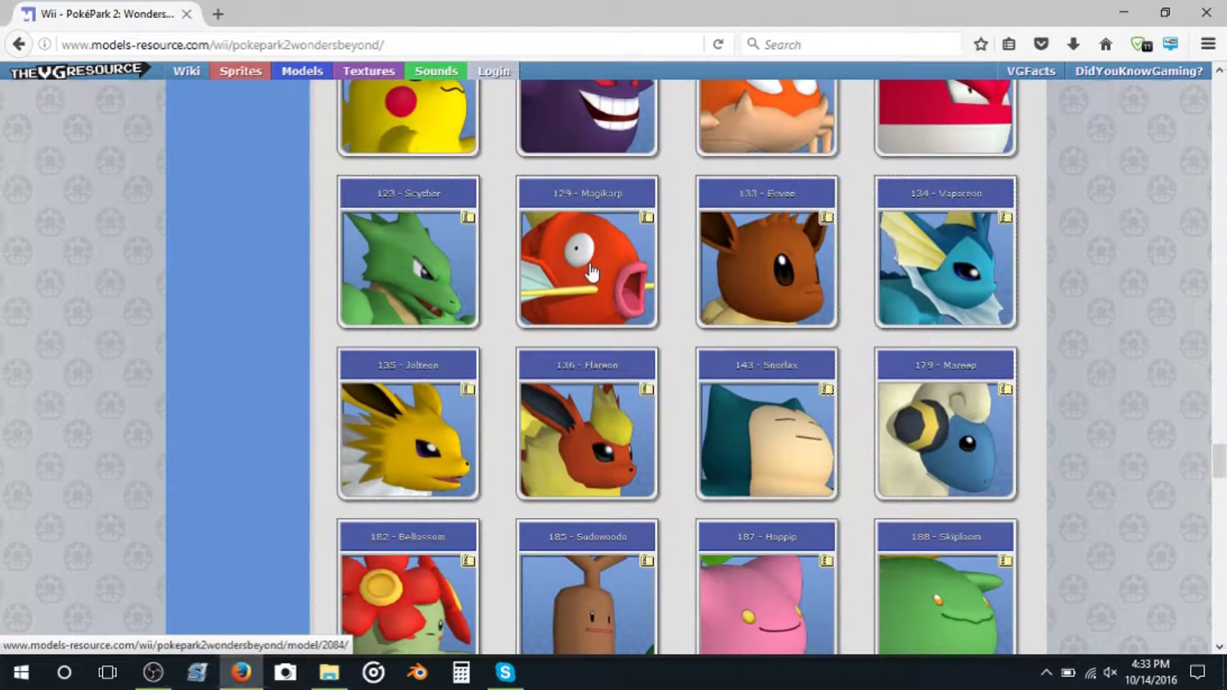
pyautogui.scroll(-3, 593, 272)
pyautogui.scroll(20, 493, 364)
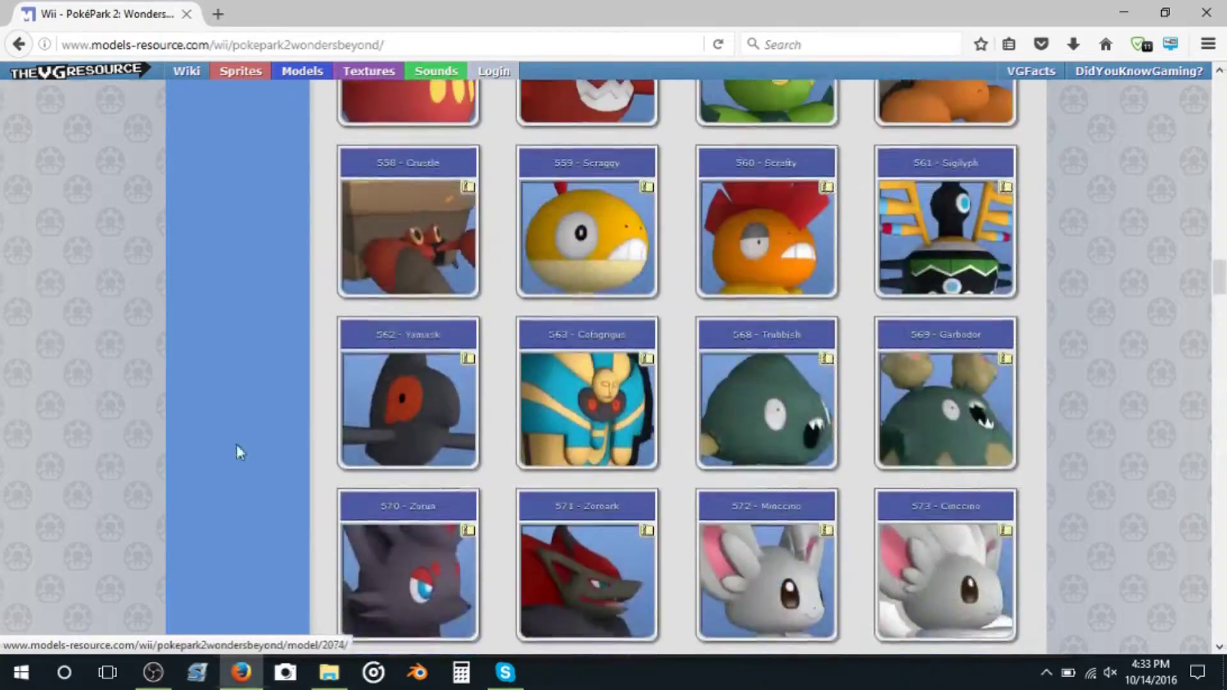
# Step: Open the Wii U console section and go to Pokkén Tournament / Pokémon Tekken from its games under the letter P
pyautogui.scroll(20, 237, 452)
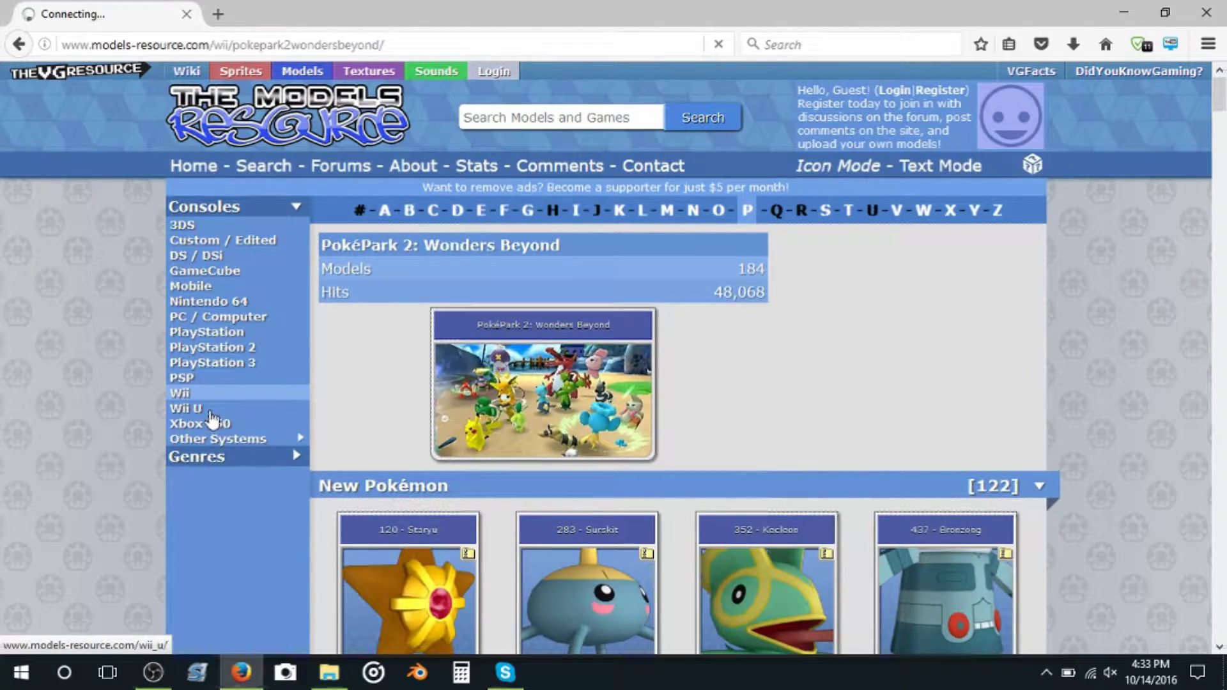
pyautogui.scroll(-3, 242, 412)
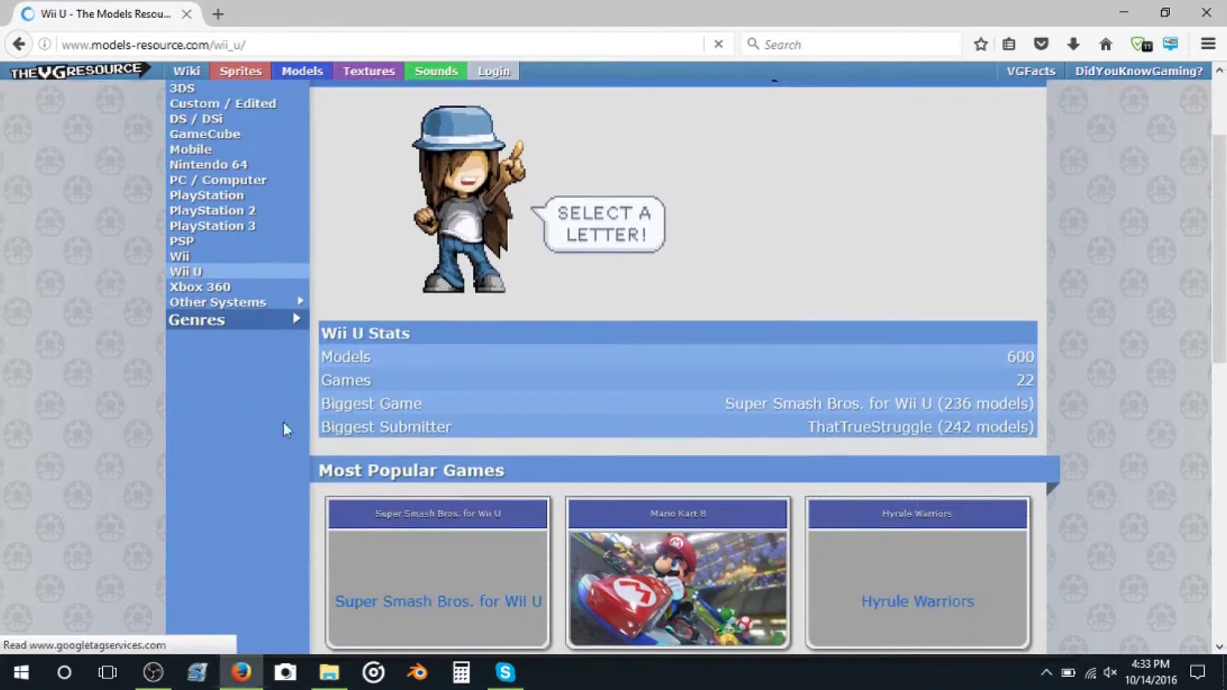
pyautogui.scroll(-3, 283, 427)
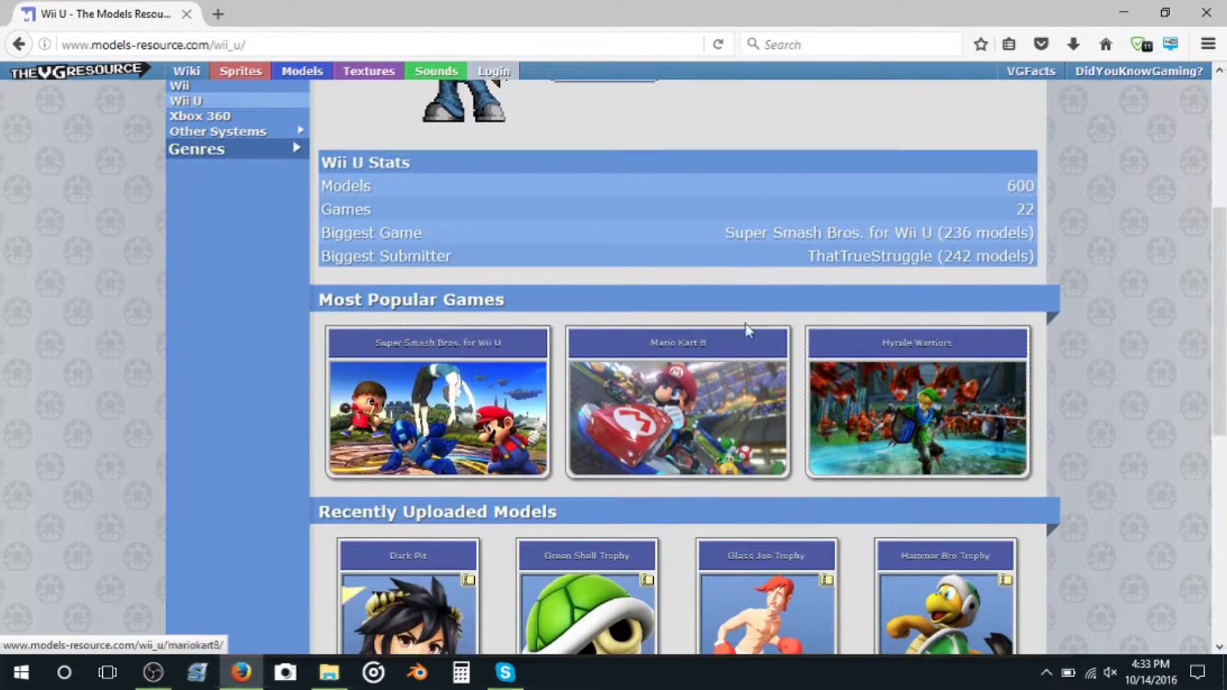
pyautogui.scroll(5, 650, 258)
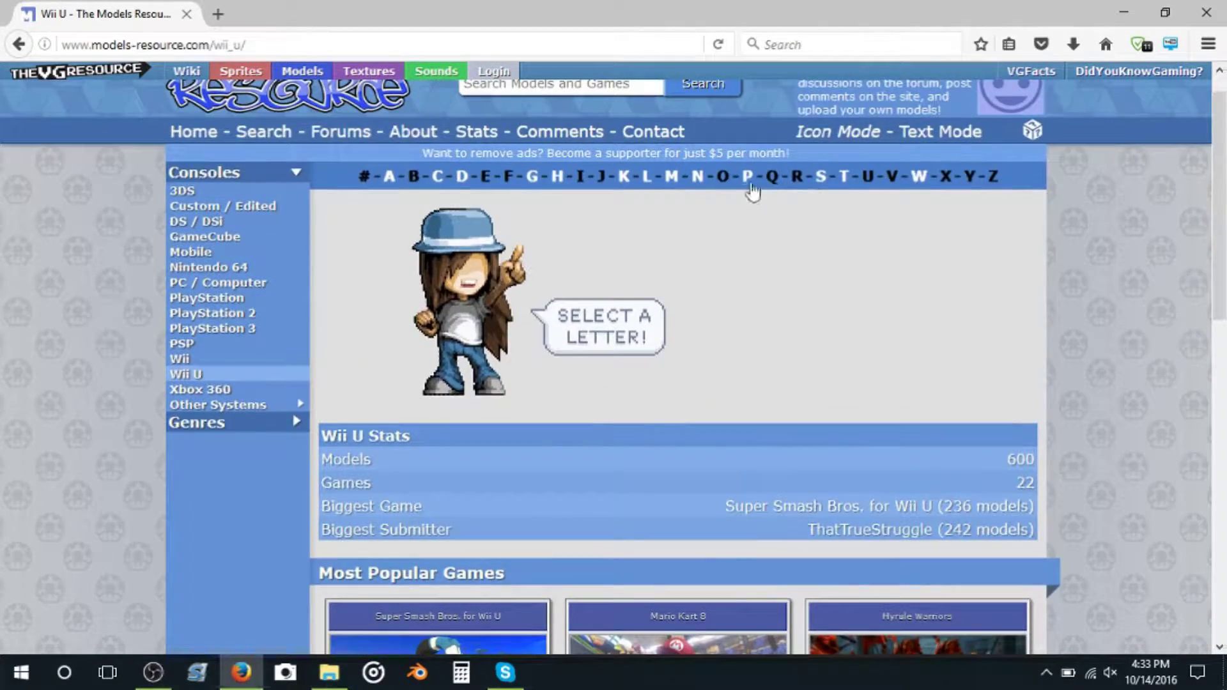
pyautogui.click(748, 178)
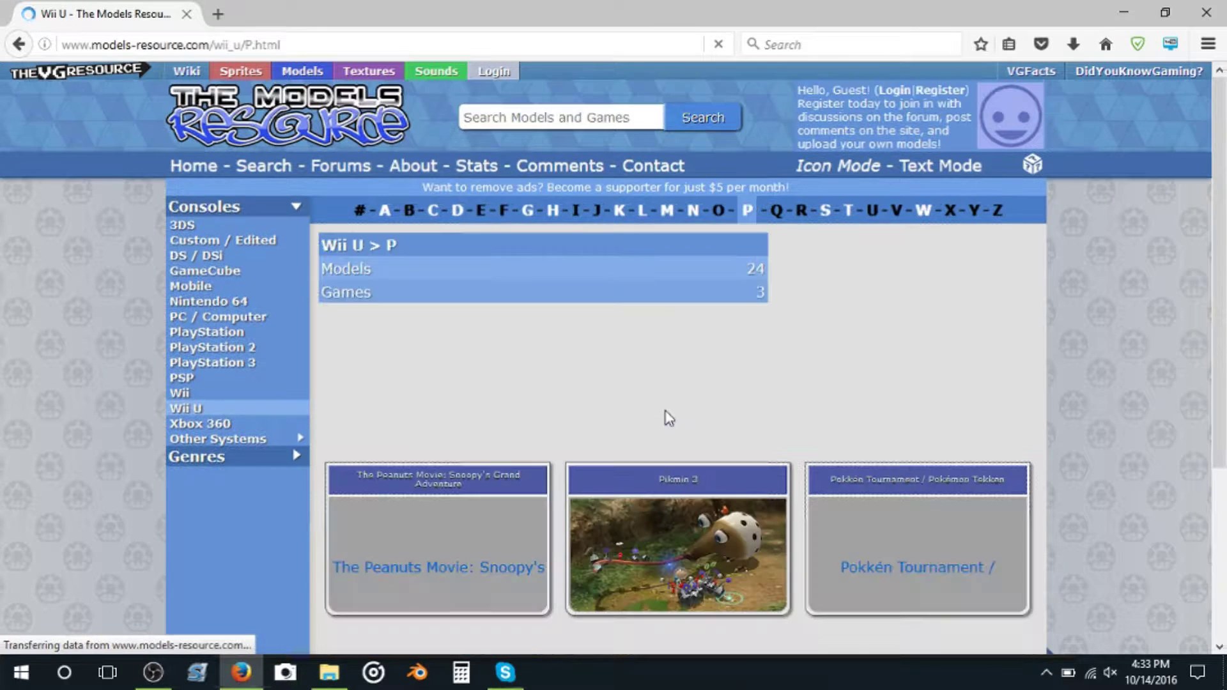
pyautogui.scroll(-2, 933, 350)
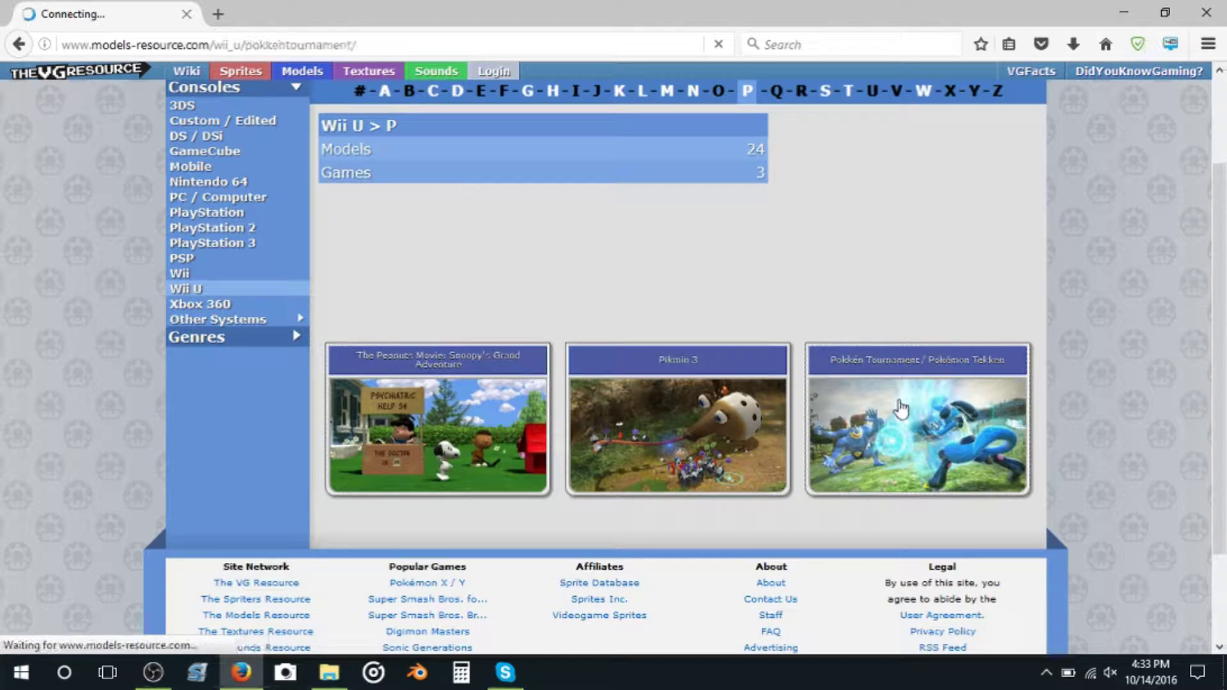
# Step: Look through the Combat Pokemon and Support Pokemon models of Pokkén Tournament
pyautogui.scroll(-3, 786, 462)
pyautogui.scroll(-6, 786, 462)
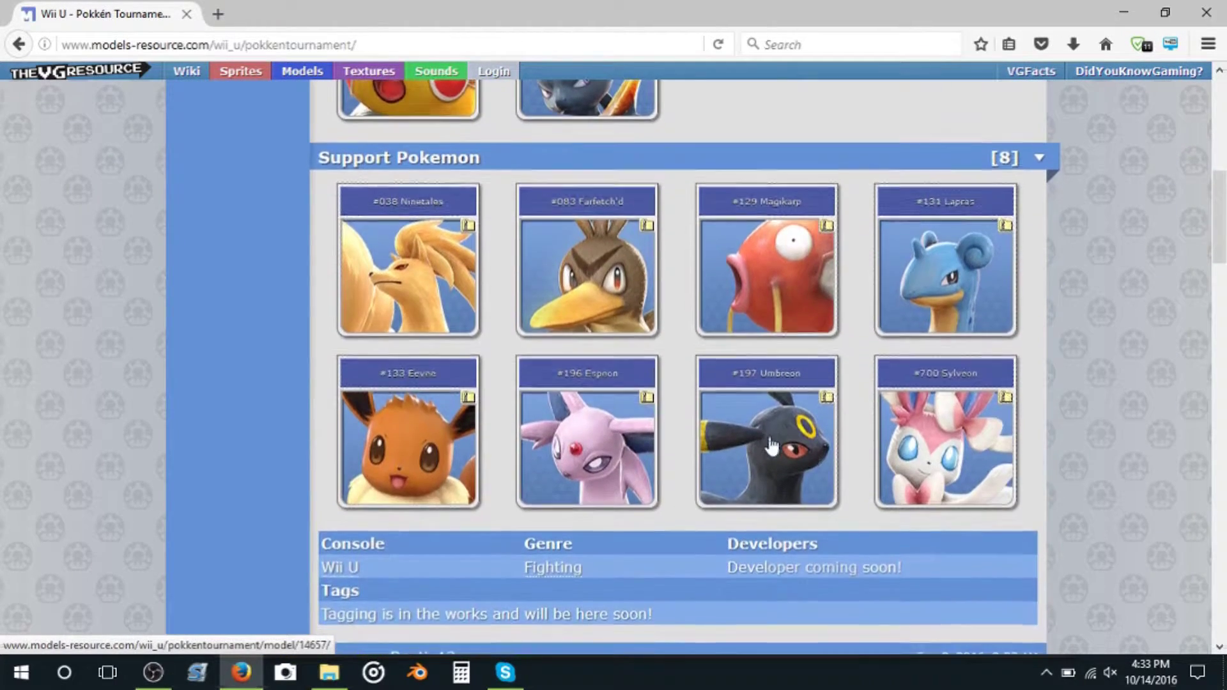
pyautogui.scroll(1, 374, 546)
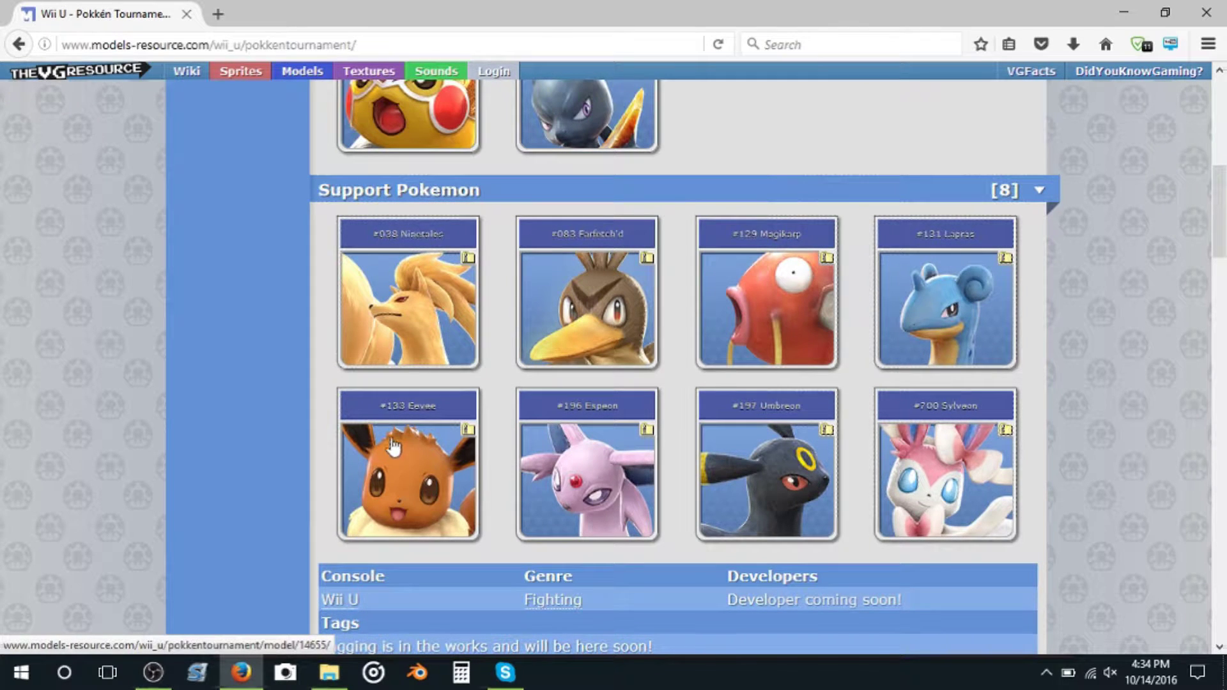
pyautogui.scroll(3, 357, 134)
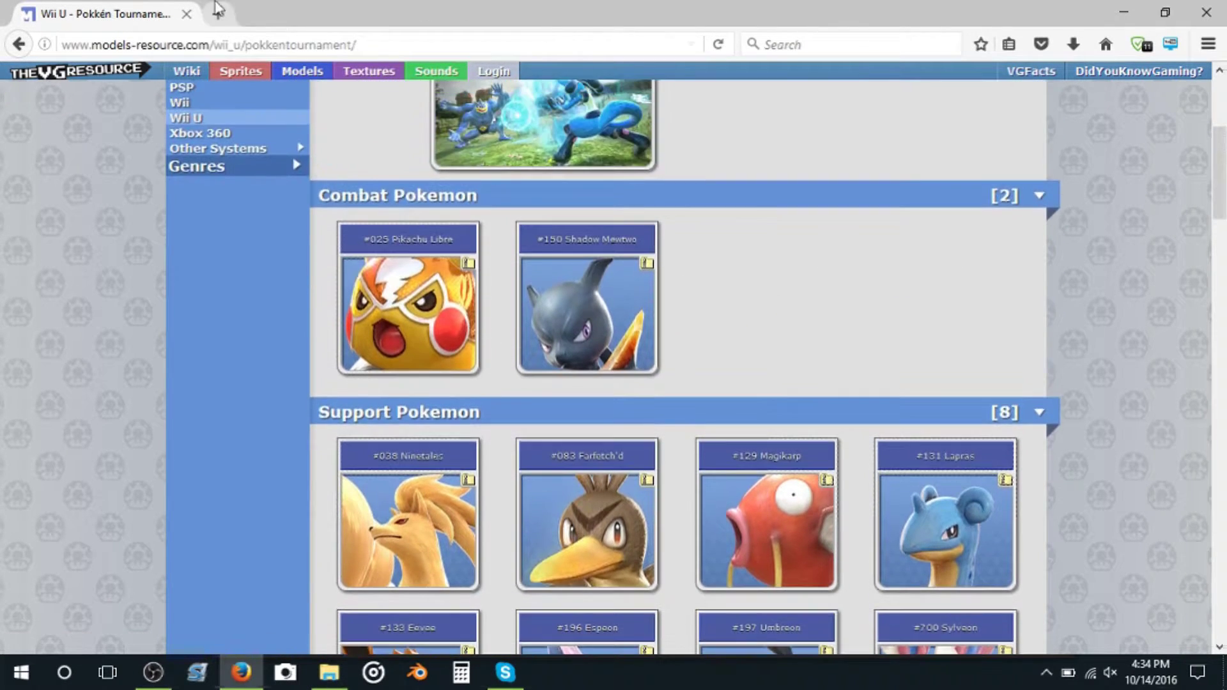
# Step: Replace the Pokkén Tournament page with a fresh tab and search the web for "Blender Pokemon Models"
pyautogui.click(218, 14)
pyautogui.click(186, 14)
pyautogui.click(481, 124)
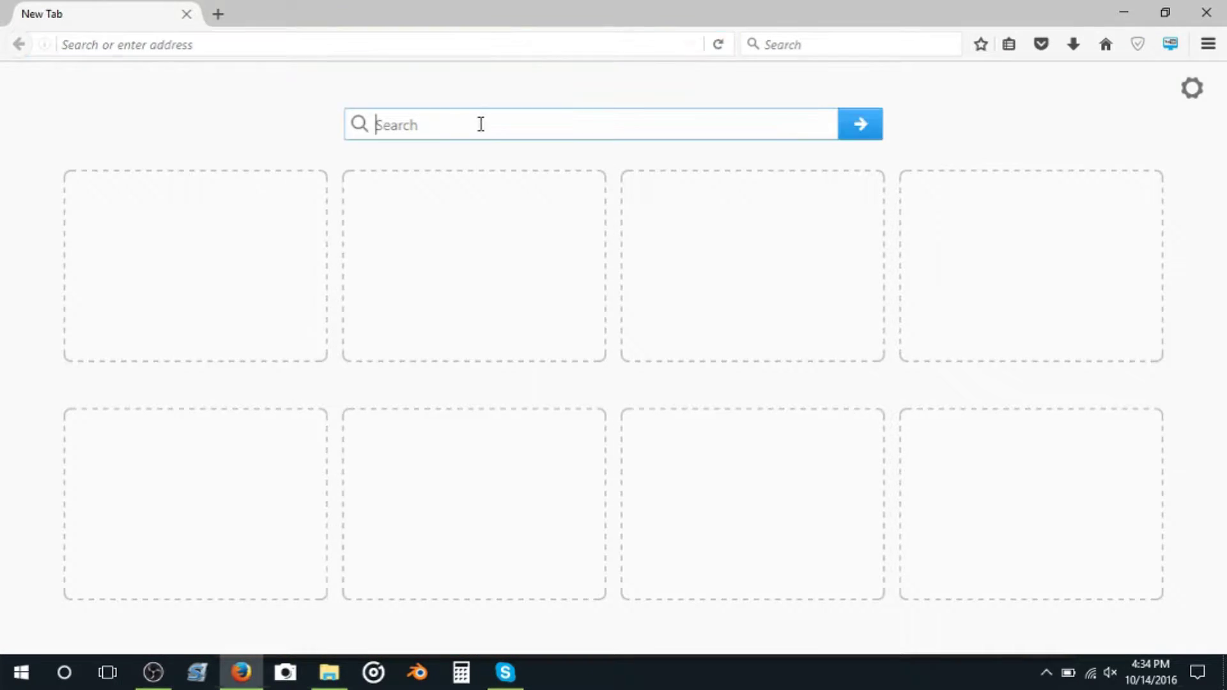
pyautogui.write('BLen')
pyautogui.press('BackSpace')
pyautogui.press('BackSpace')
pyautogui.press('BackSpace')
pyautogui.write('lender Pokemon')
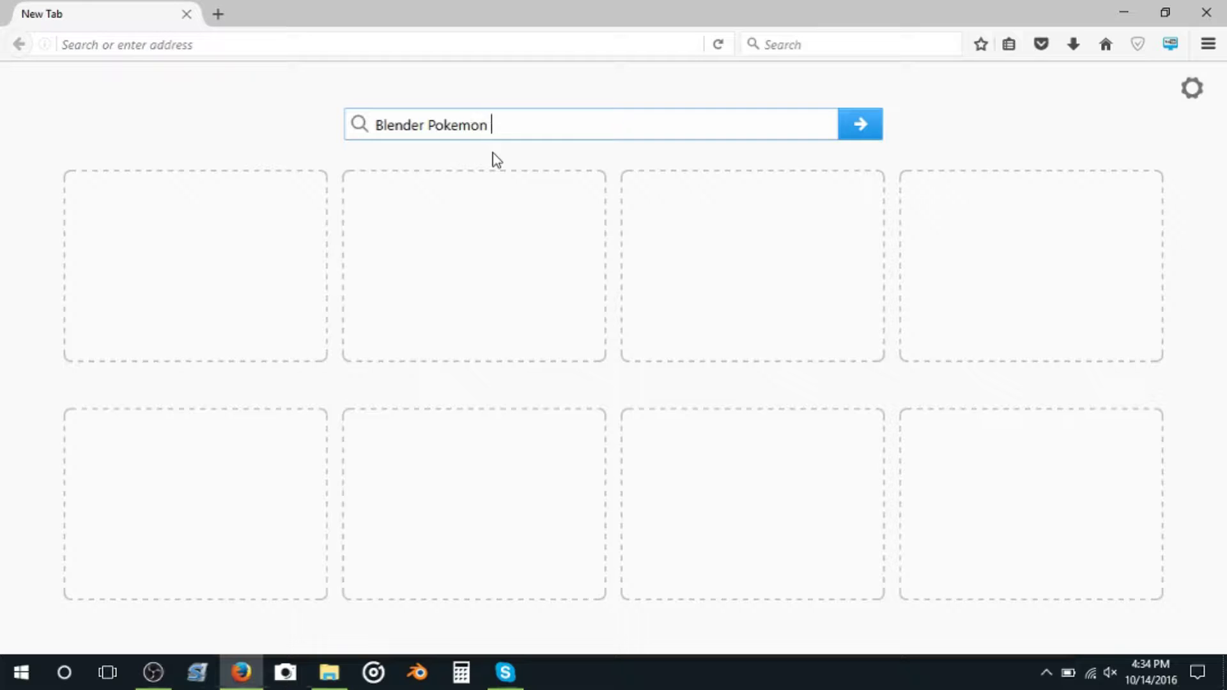
pyautogui.write(' Models')
pyautogui.press('Return')
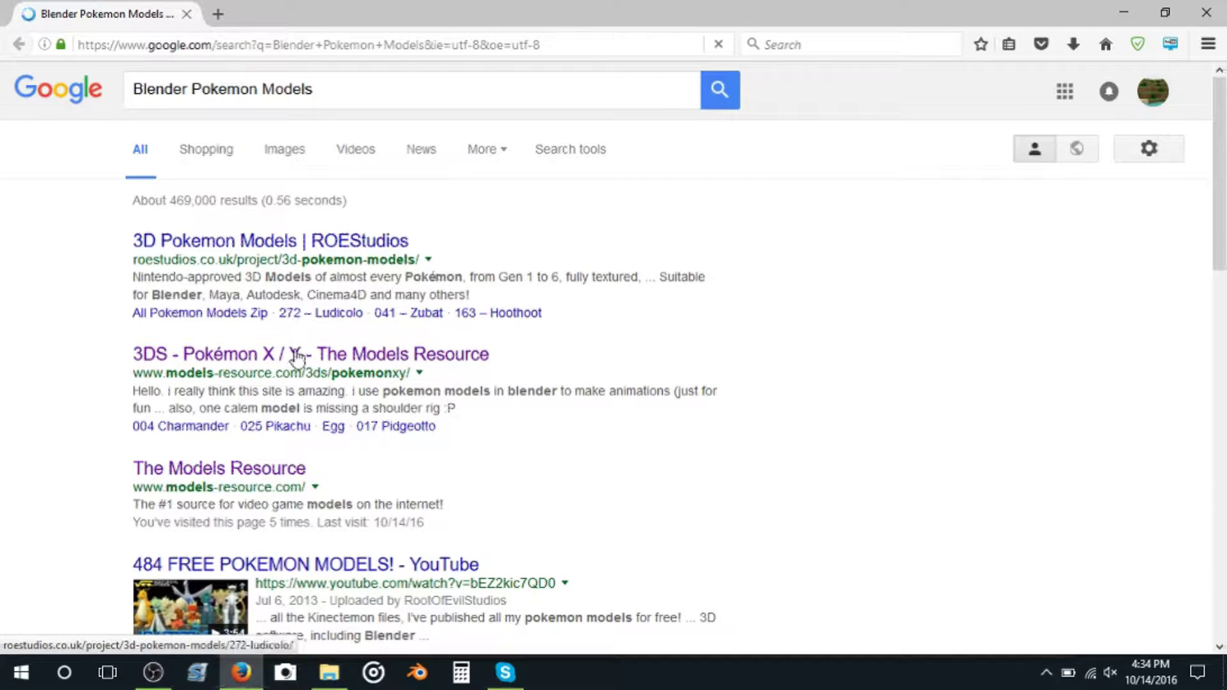
# Step: Open the "3D Pokemon Models | ROEStudios" search result
pyautogui.click(322, 250)
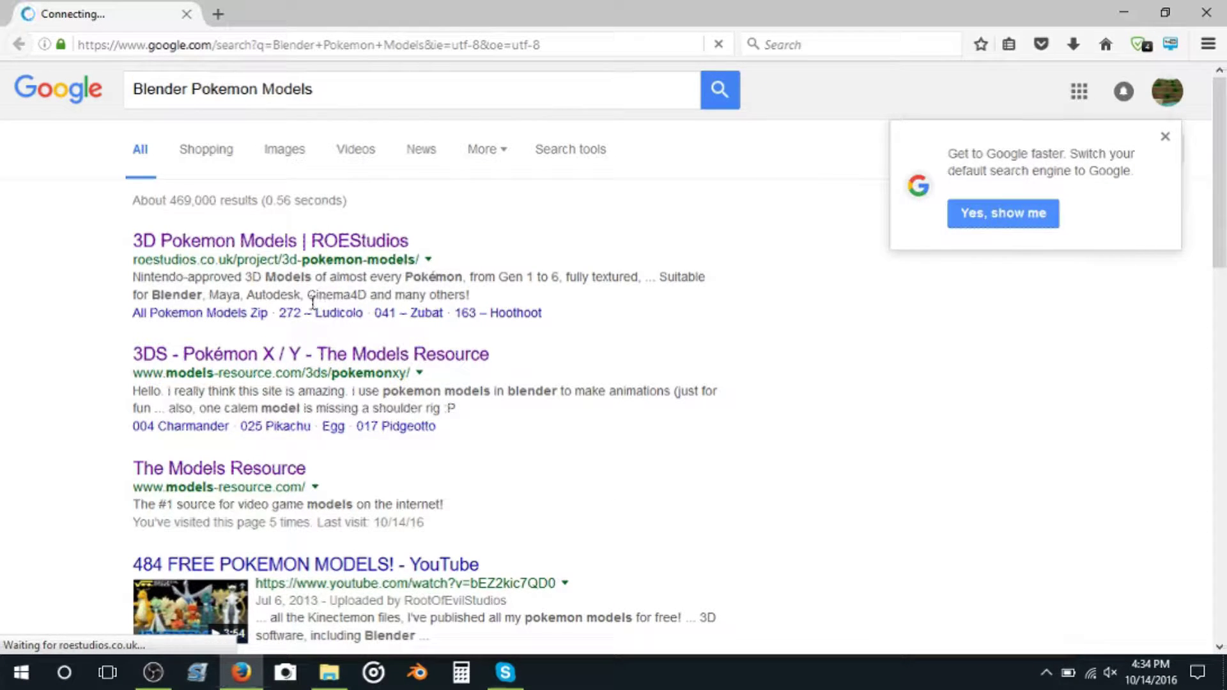
pyautogui.scroll(-1, 301, 281)
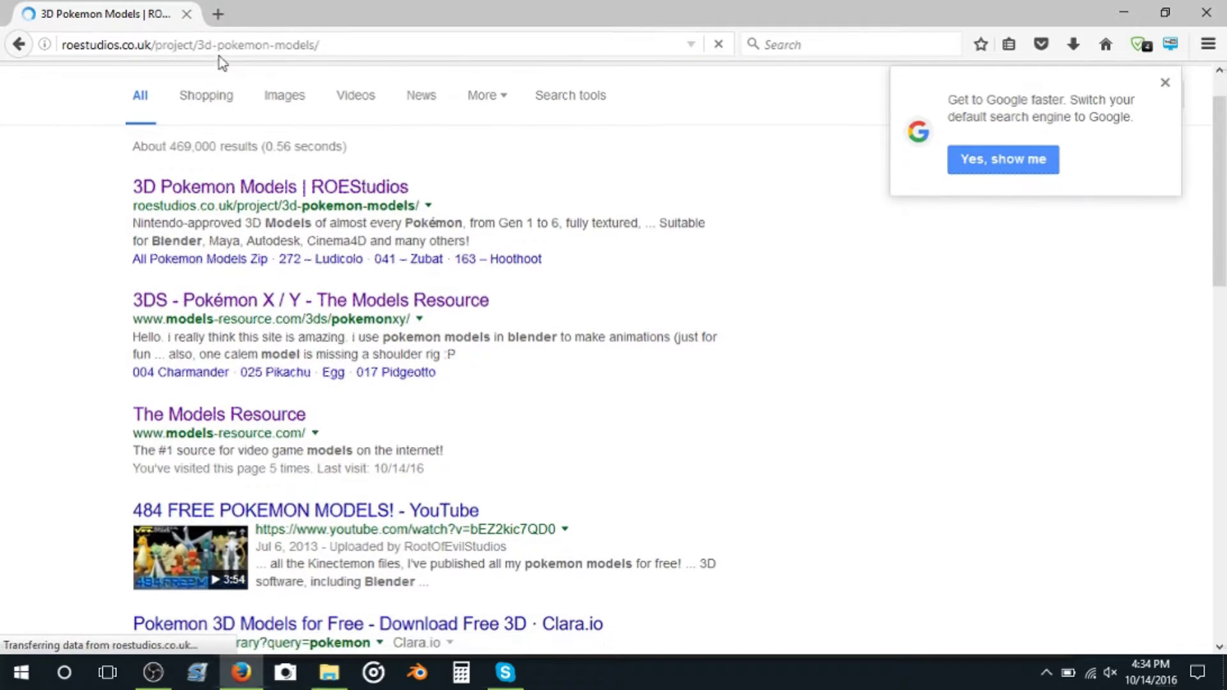
pyautogui.scroll(-3, 164, 301)
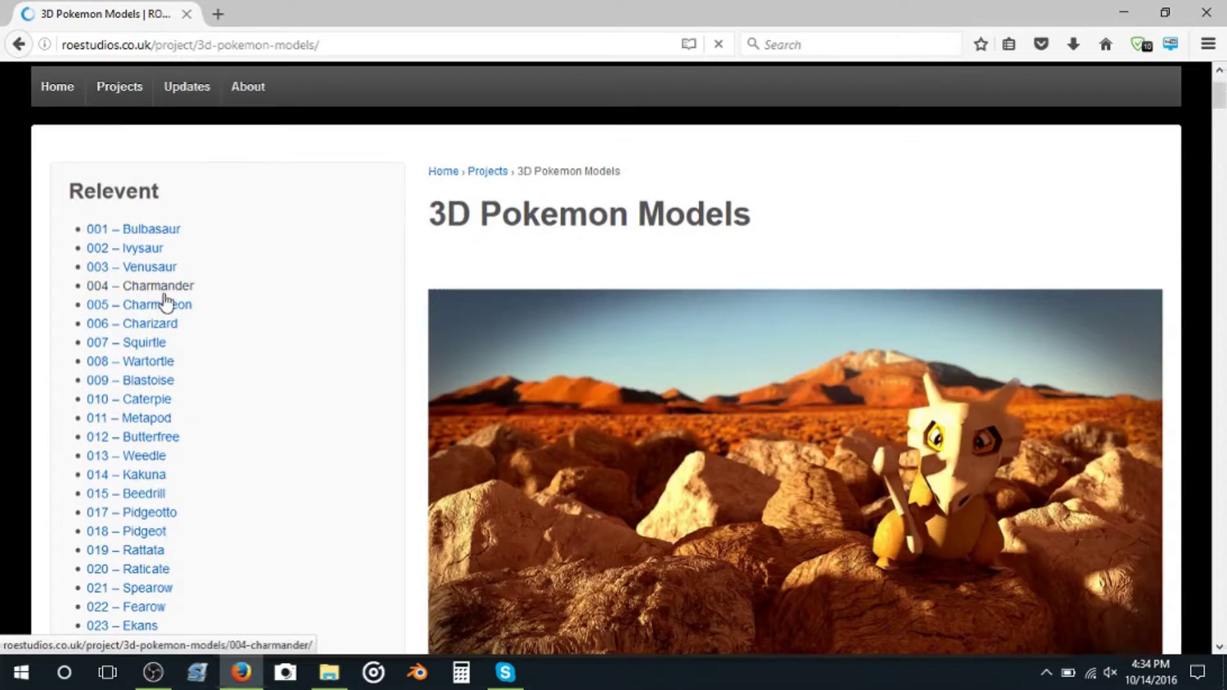
# Step: Find 473 – Mamoswine in the site's numbered Pokémon list and open its model page
pyautogui.scroll(-12, 178, 301)
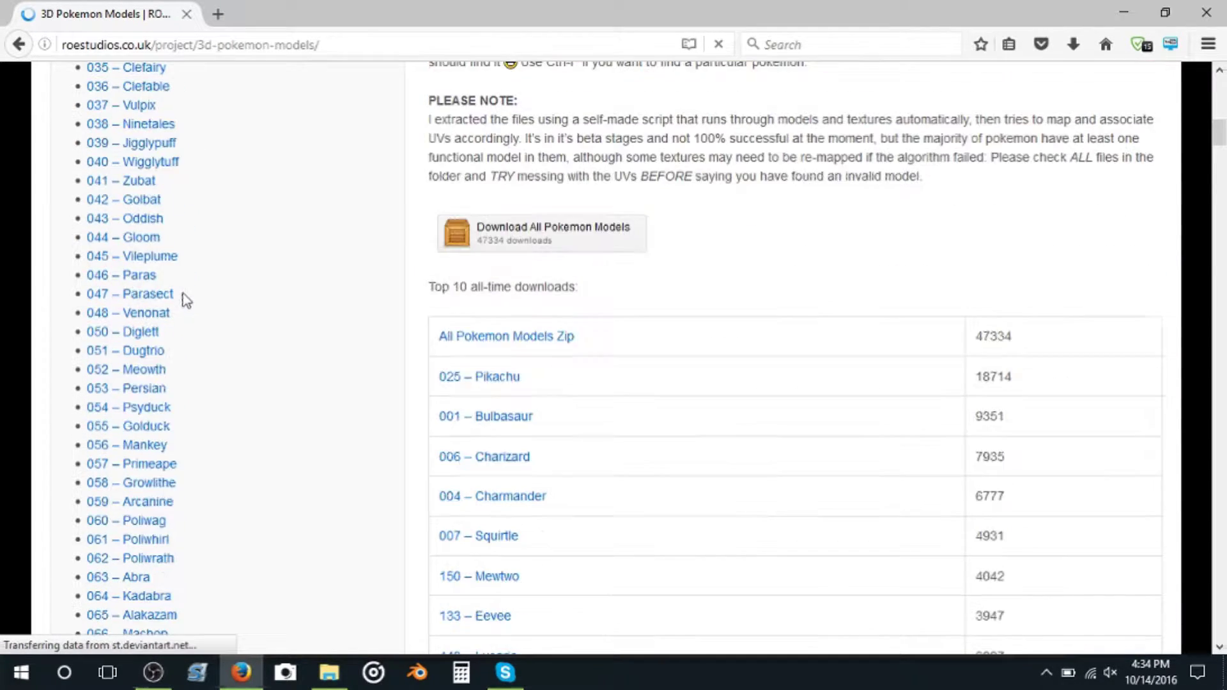
pyautogui.scroll(-20, 191, 299)
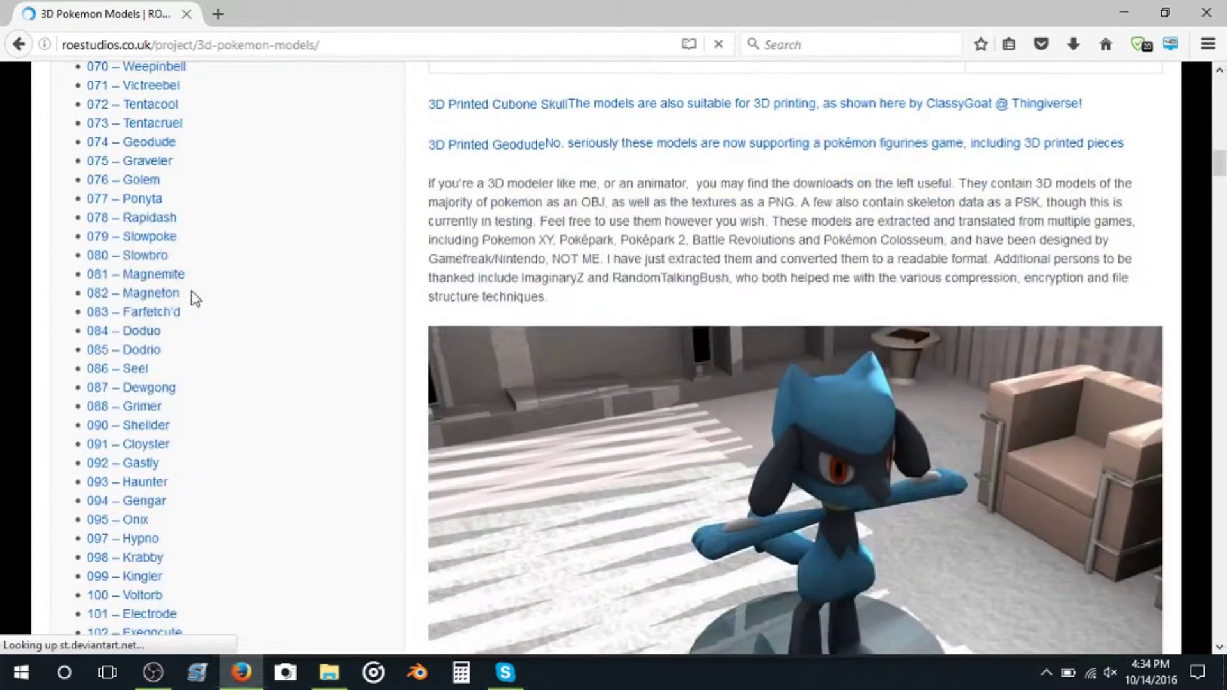
pyautogui.scroll(-10, 192, 294)
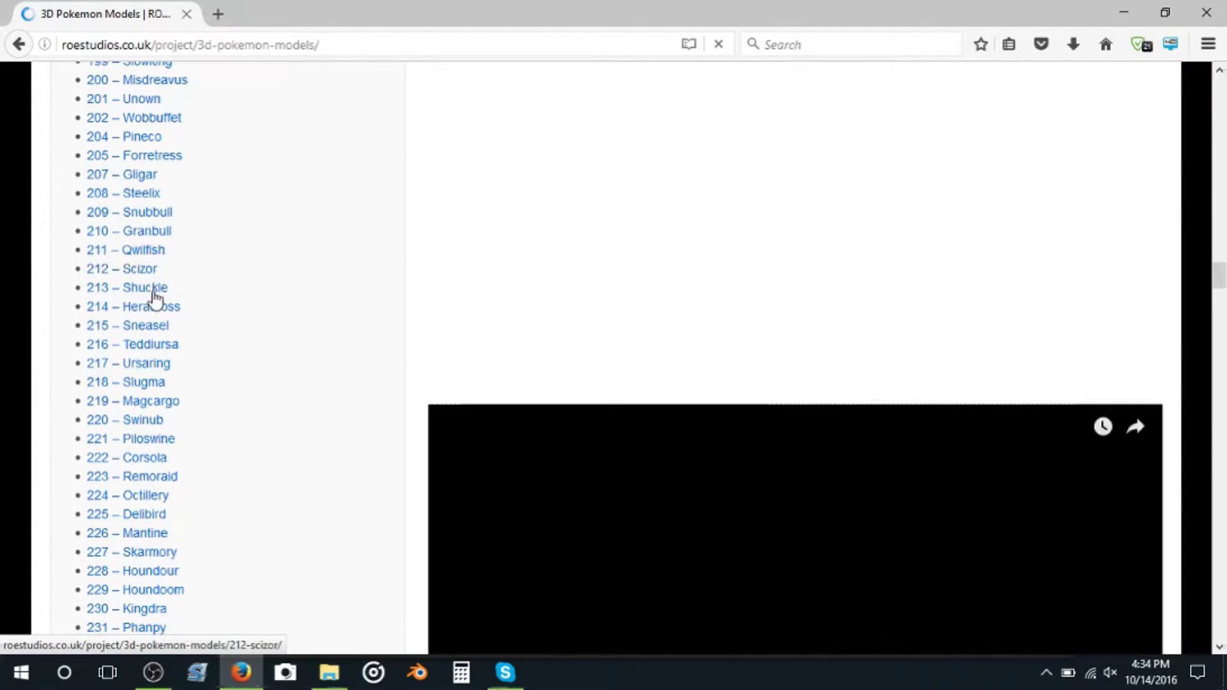
pyautogui.scroll(-15, 160, 296)
pyautogui.scroll(-15, 155, 336)
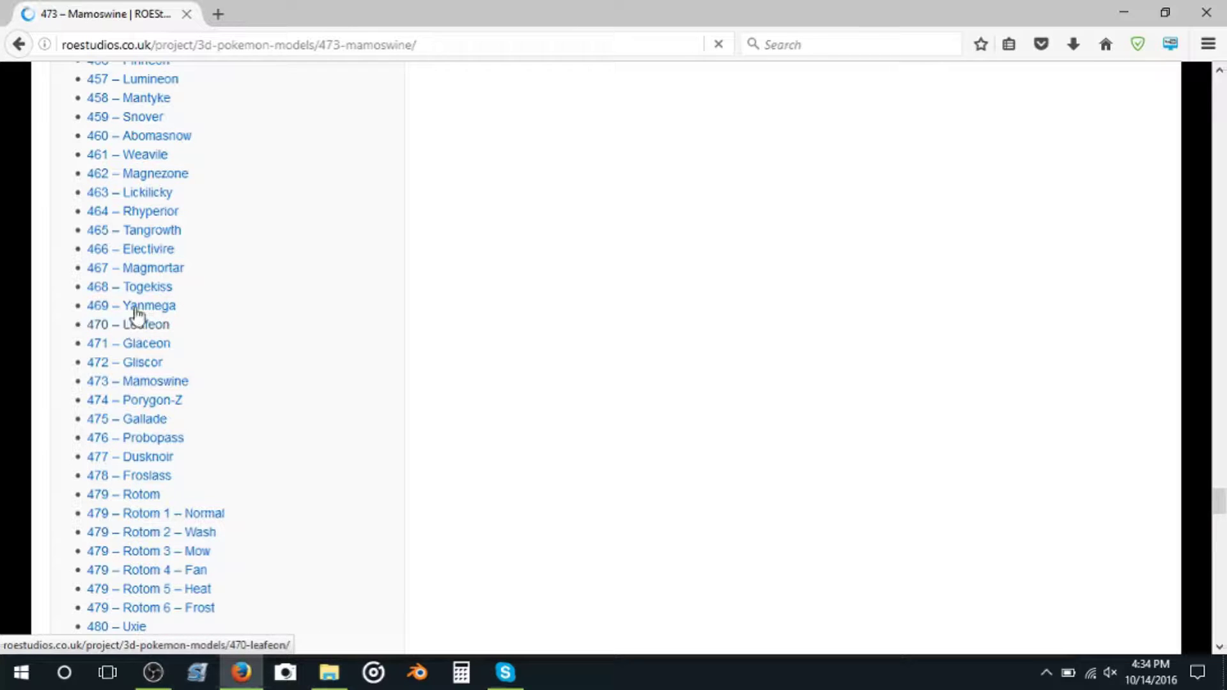
# Step: Examine the Mamoswine page's overview, download section and preview images of the normal and shiny models
pyautogui.scroll(-6, 154, 295)
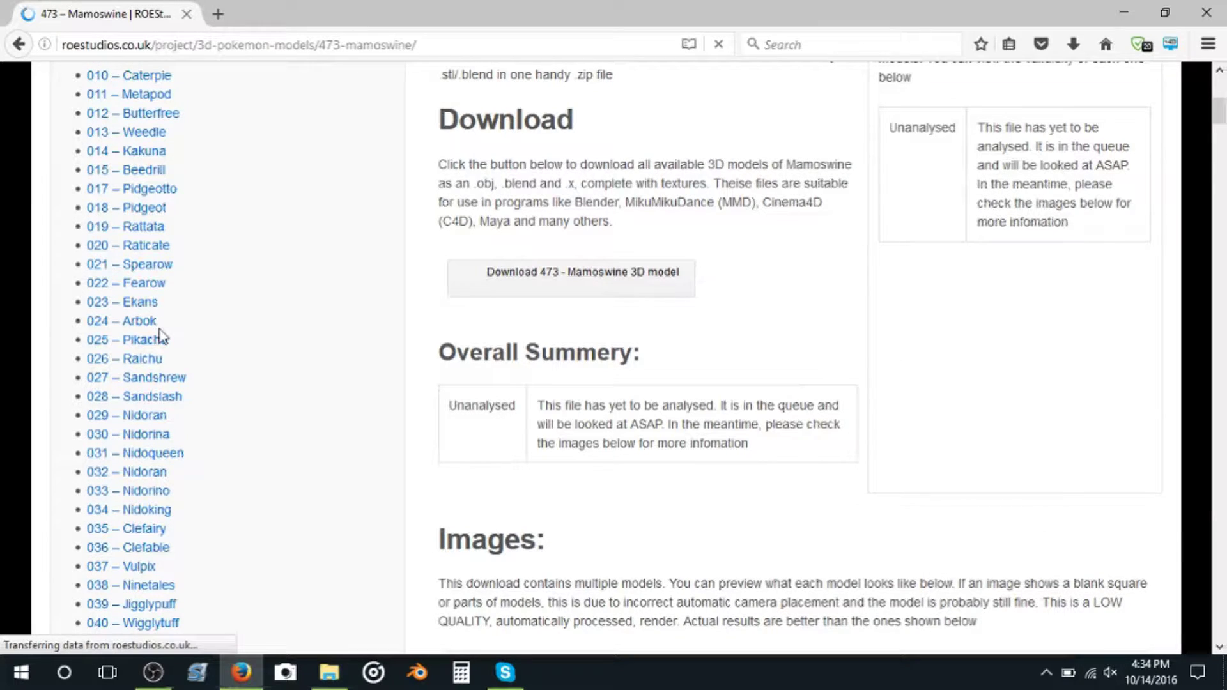
pyautogui.scroll(5, 166, 319)
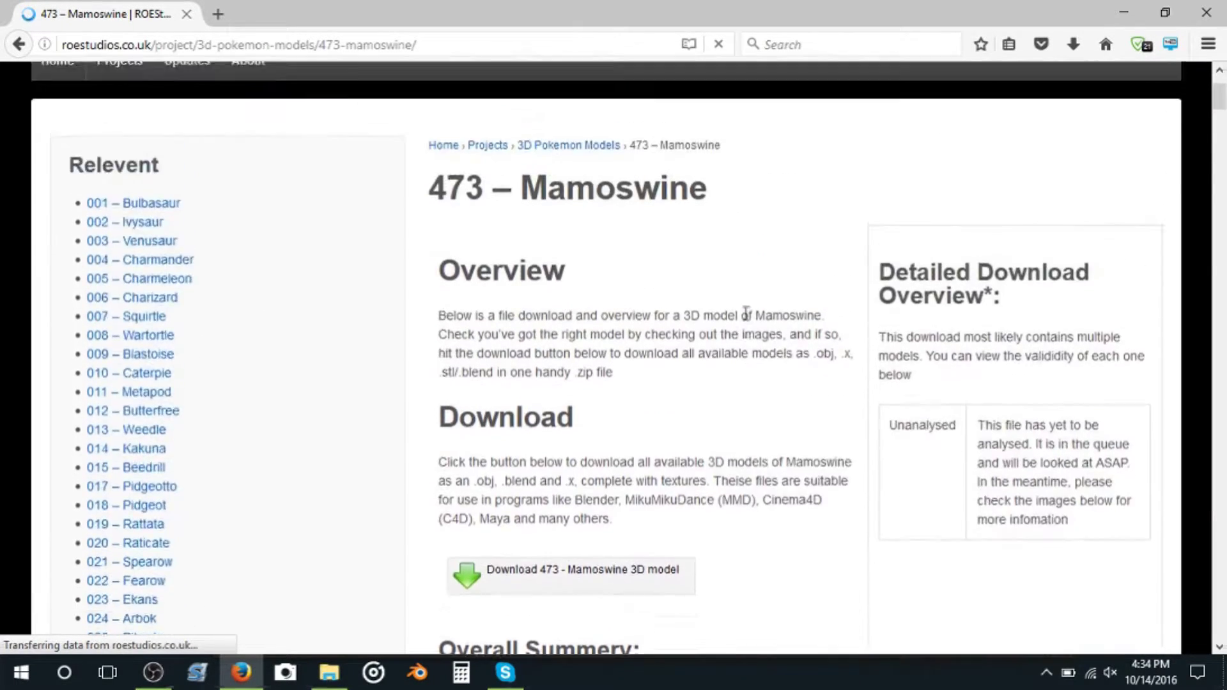
pyautogui.scroll(-10, 742, 325)
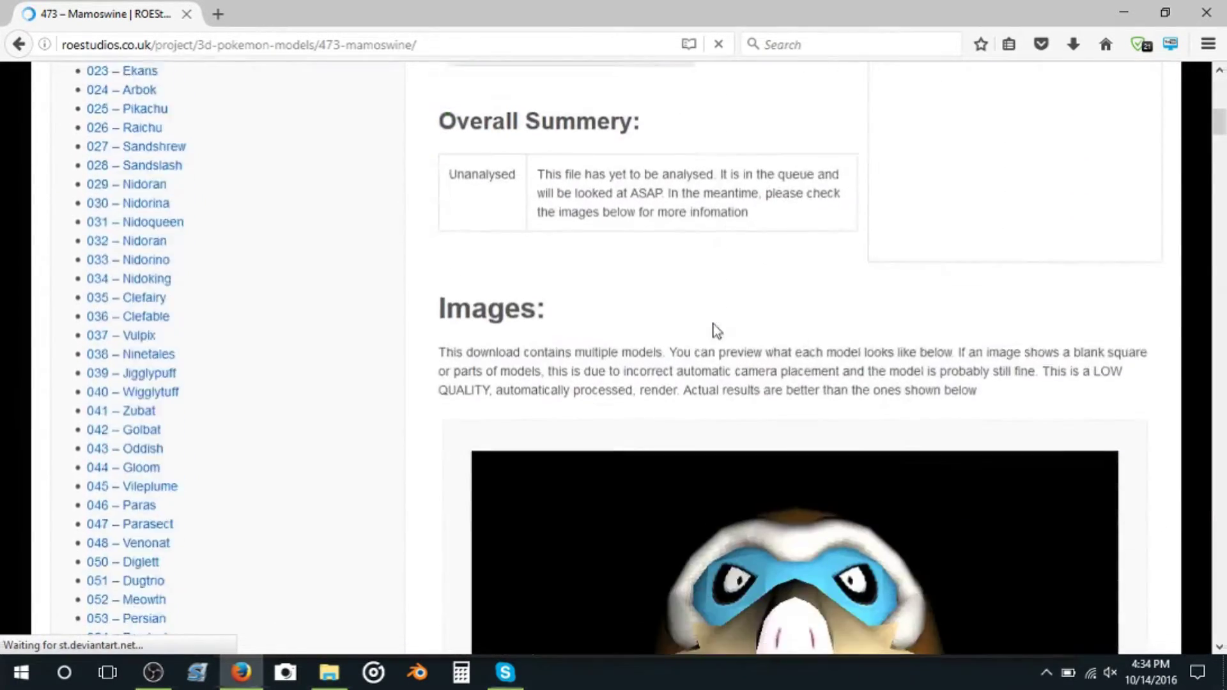
pyautogui.scroll(-2, 711, 326)
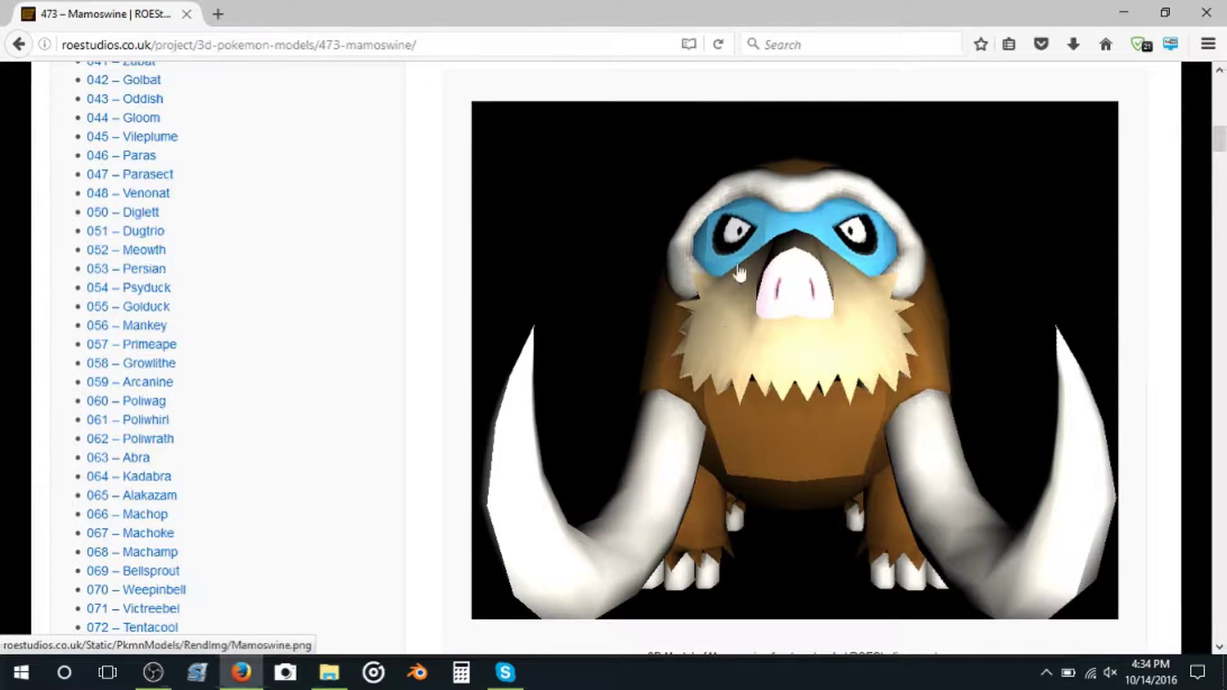
pyautogui.scroll(-14, 661, 367)
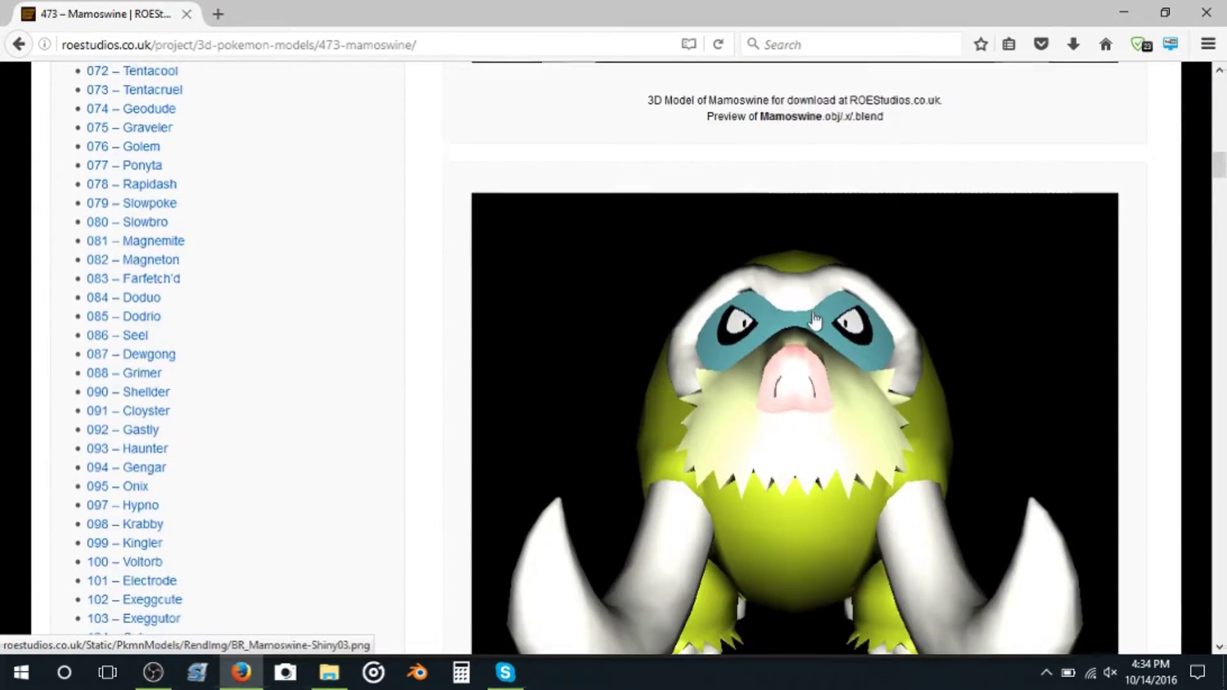
pyautogui.scroll(-6, 814, 312)
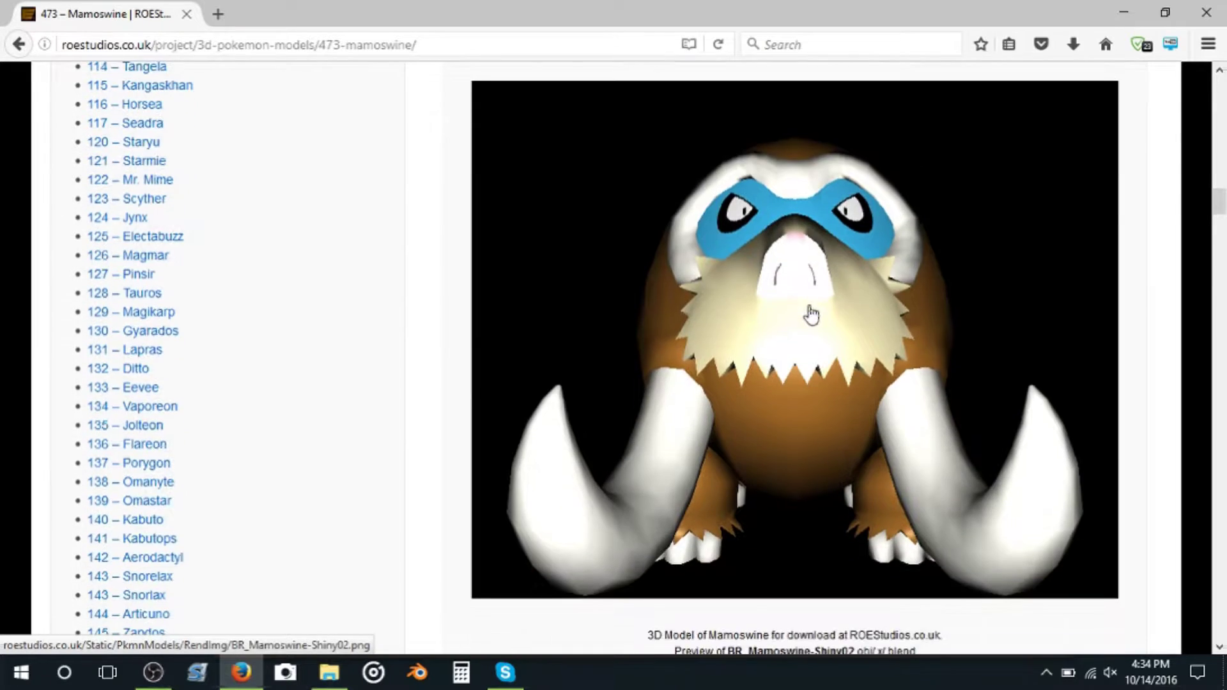
pyautogui.scroll(2, 877, 213)
pyautogui.scroll(-11, 623, 446)
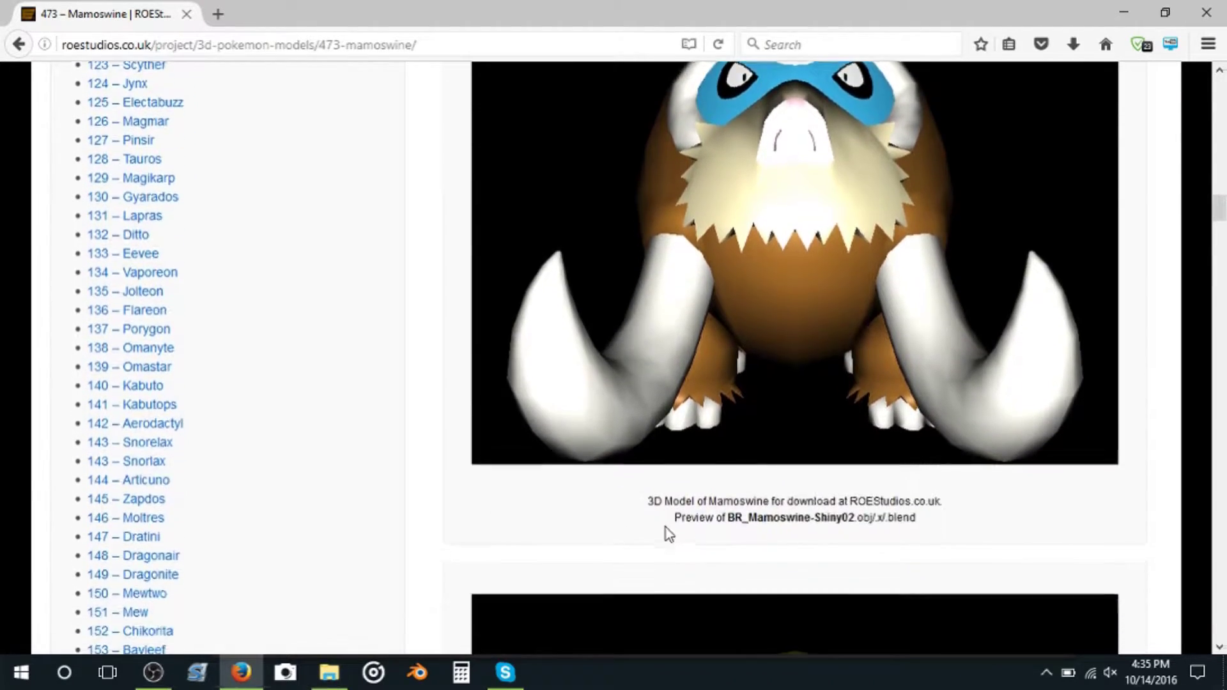
# Step: Look over the rest of the Mamoswine page down to the comments and close the browser
pyautogui.scroll(-20, 645, 551)
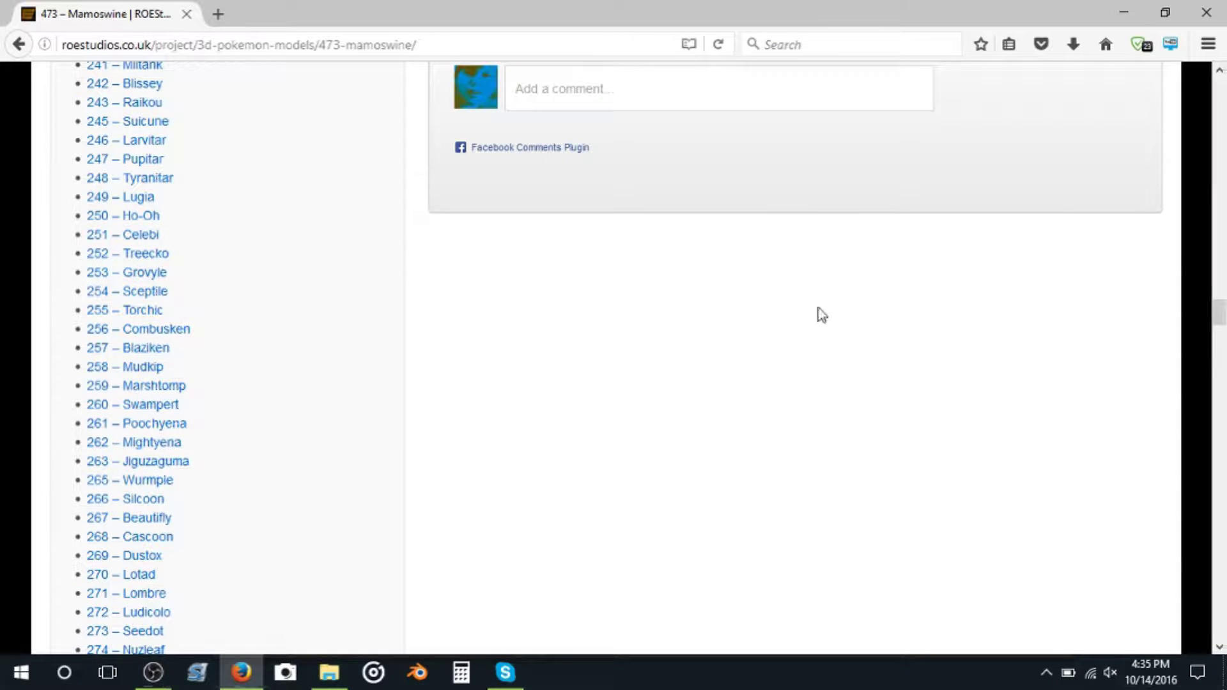
pyautogui.scroll(1, 1057, 131)
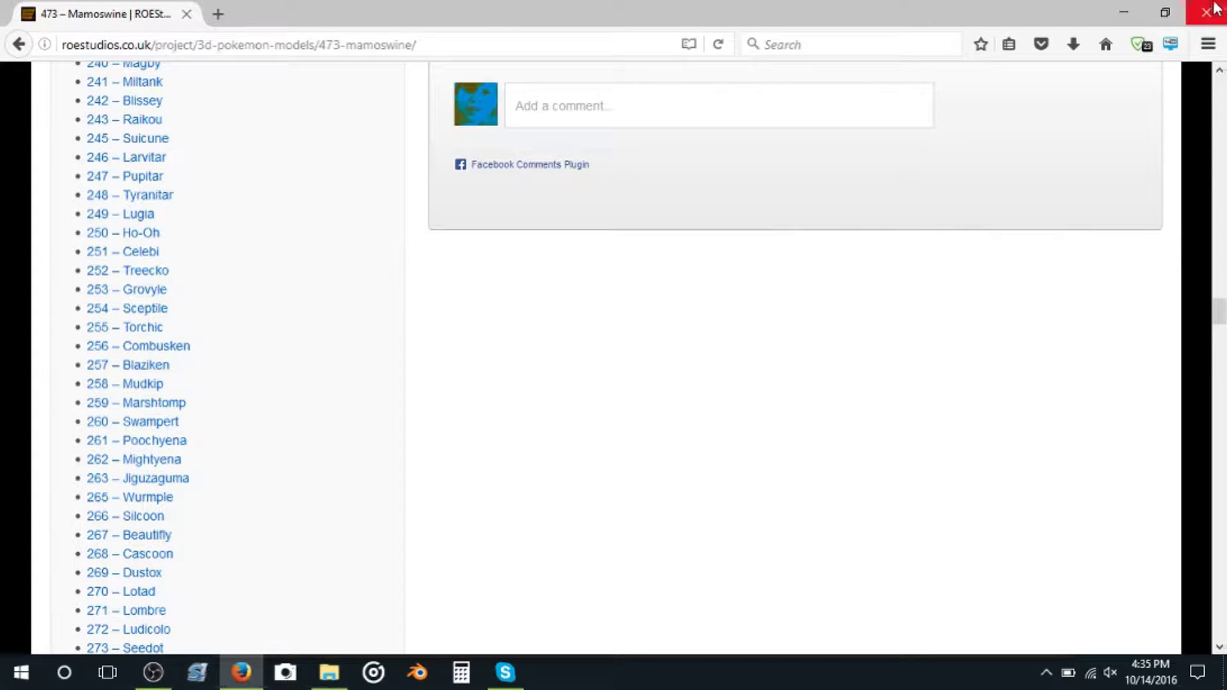
pyautogui.click(1213, 10)
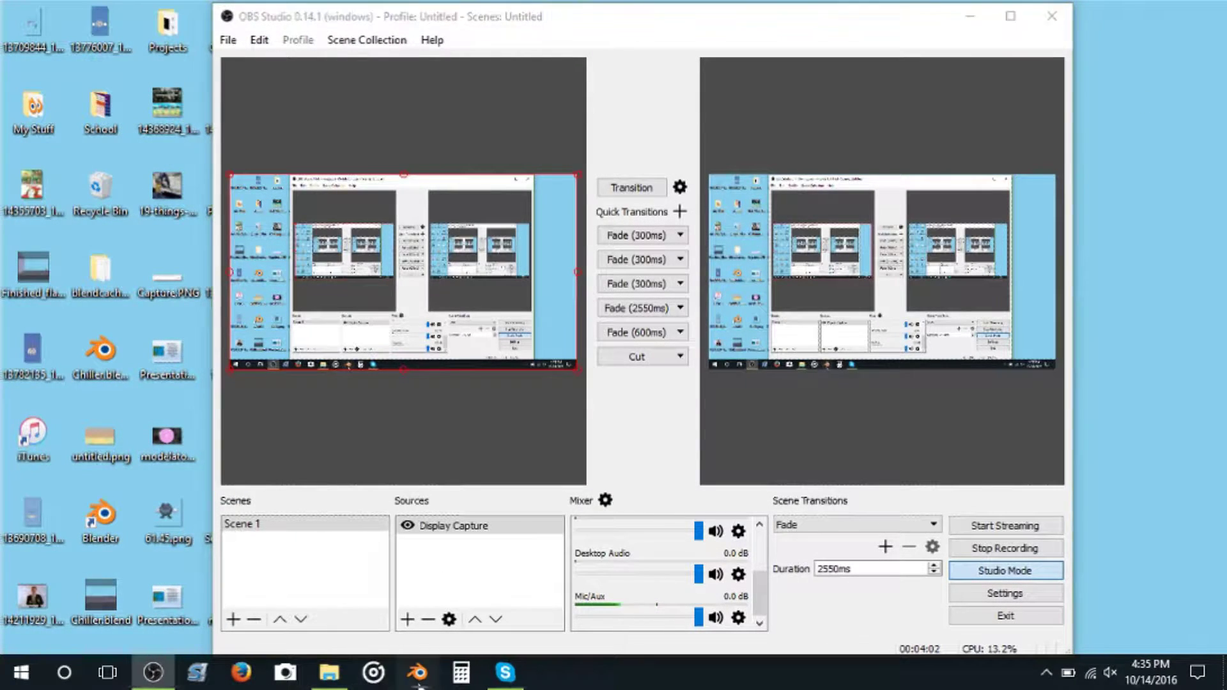
# Step: Launch Blender in a maximized window and open the recent file Pokemon VFX.blend
pyautogui.click(417, 672)
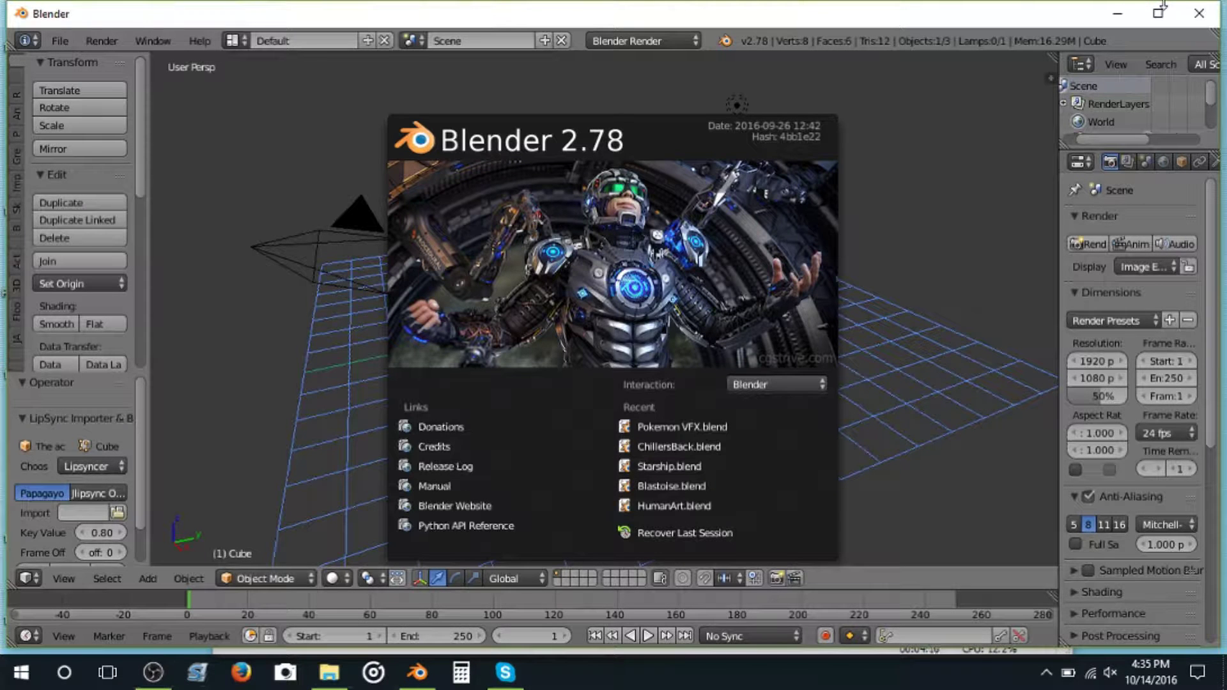
pyautogui.click(1170, 5)
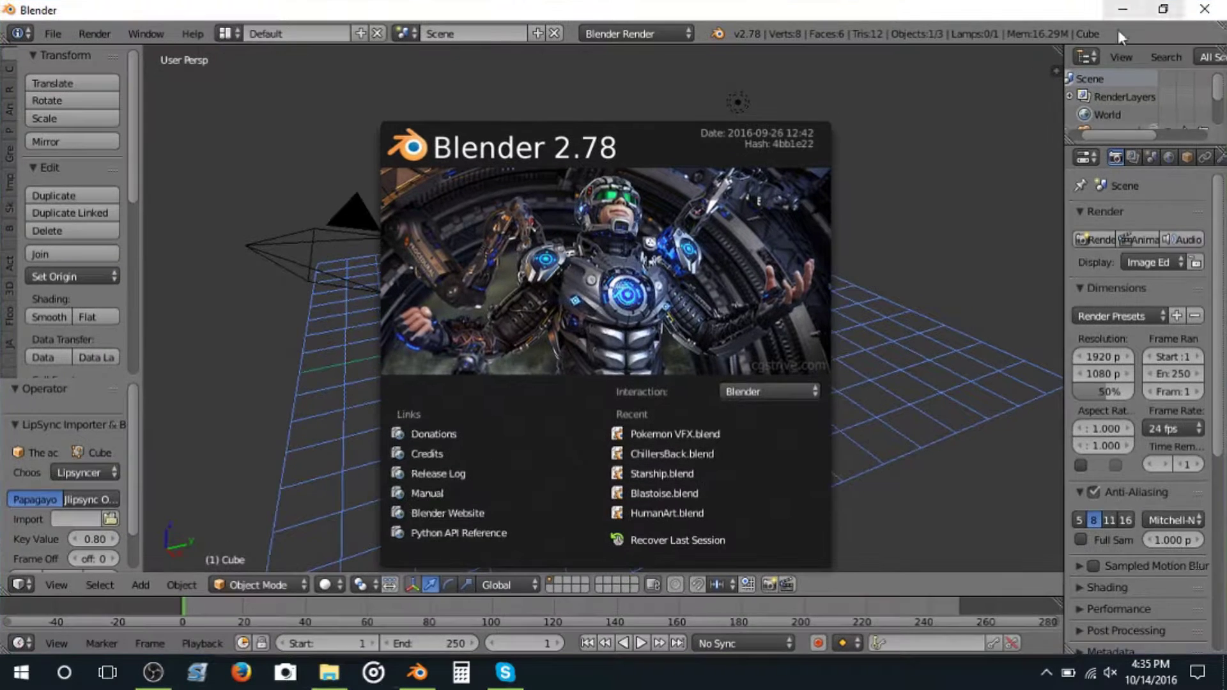
pyautogui.click(629, 430)
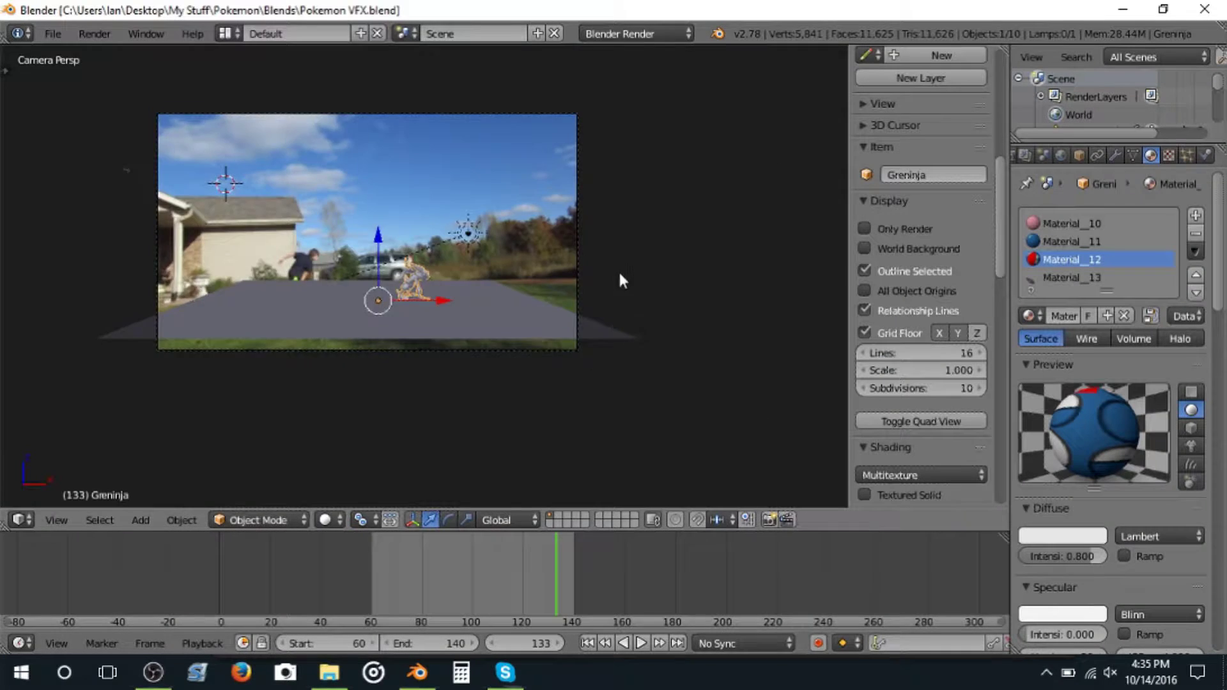
# Step: Play the Greninja animation through the camera view and stop playback at frame 132
pyautogui.scroll(2, 498, 280)
pyautogui.moveTo(0, 0); pyautogui.dragTo(0, 0)
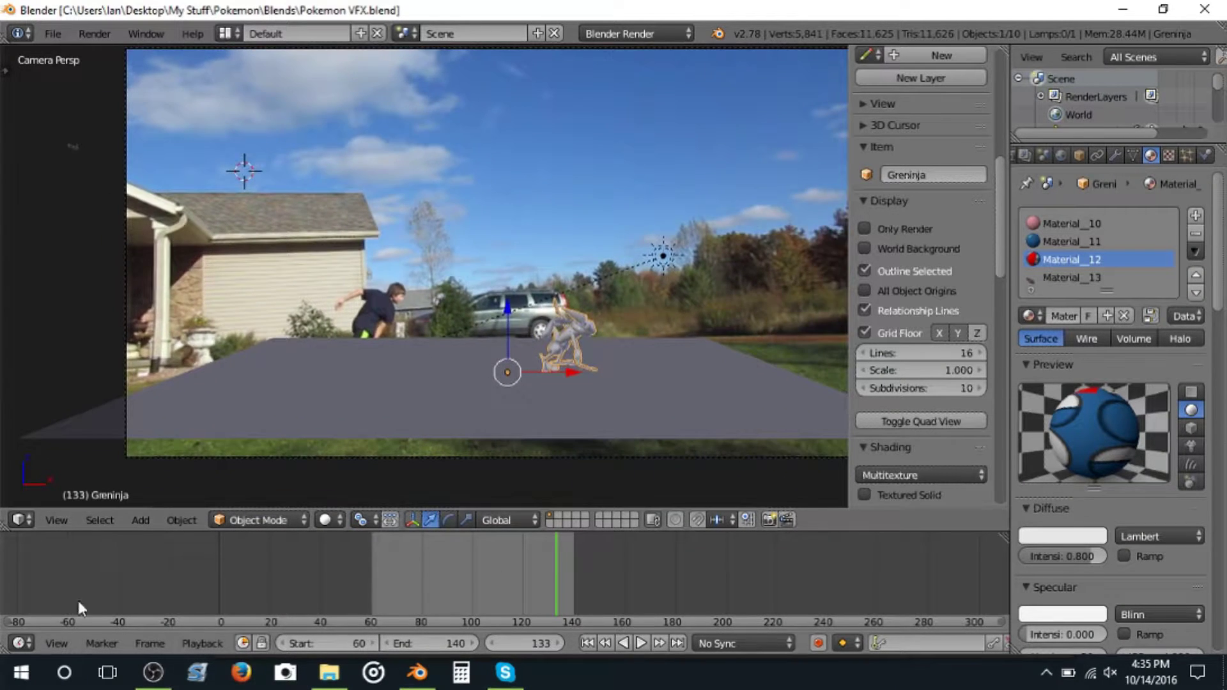
pyautogui.hotkey('alt', 'a')
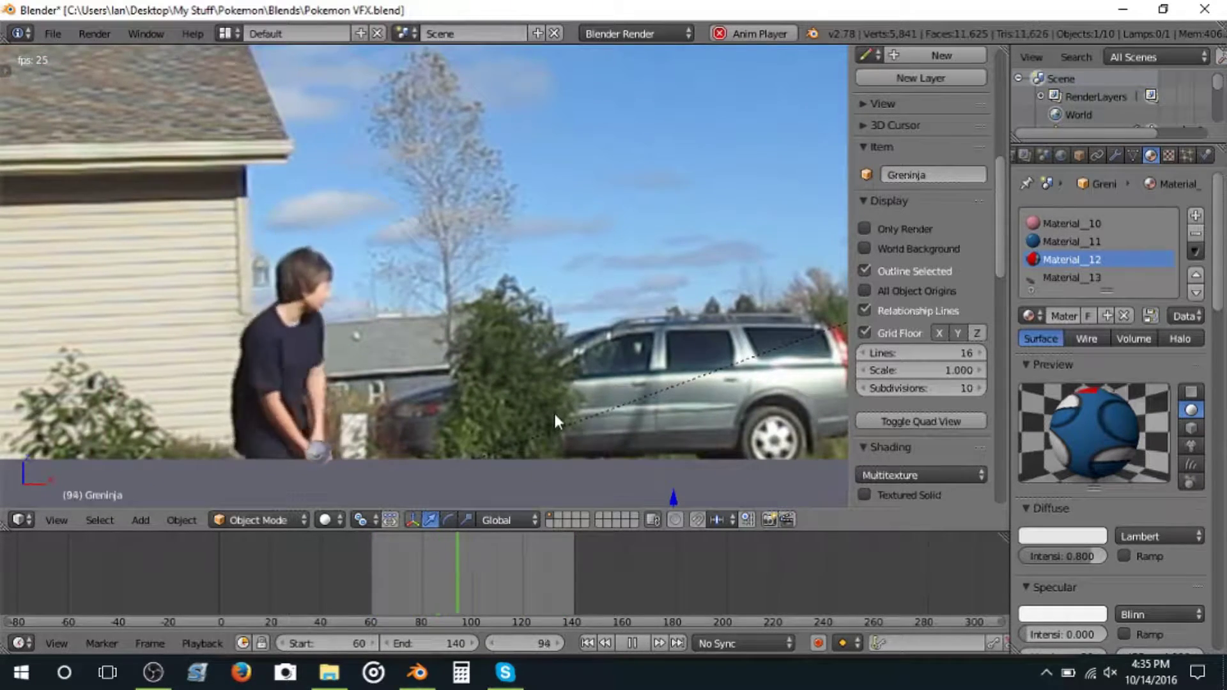
pyautogui.hotkey('alt', 'a')
pyautogui.hotkey('alt', 'a')
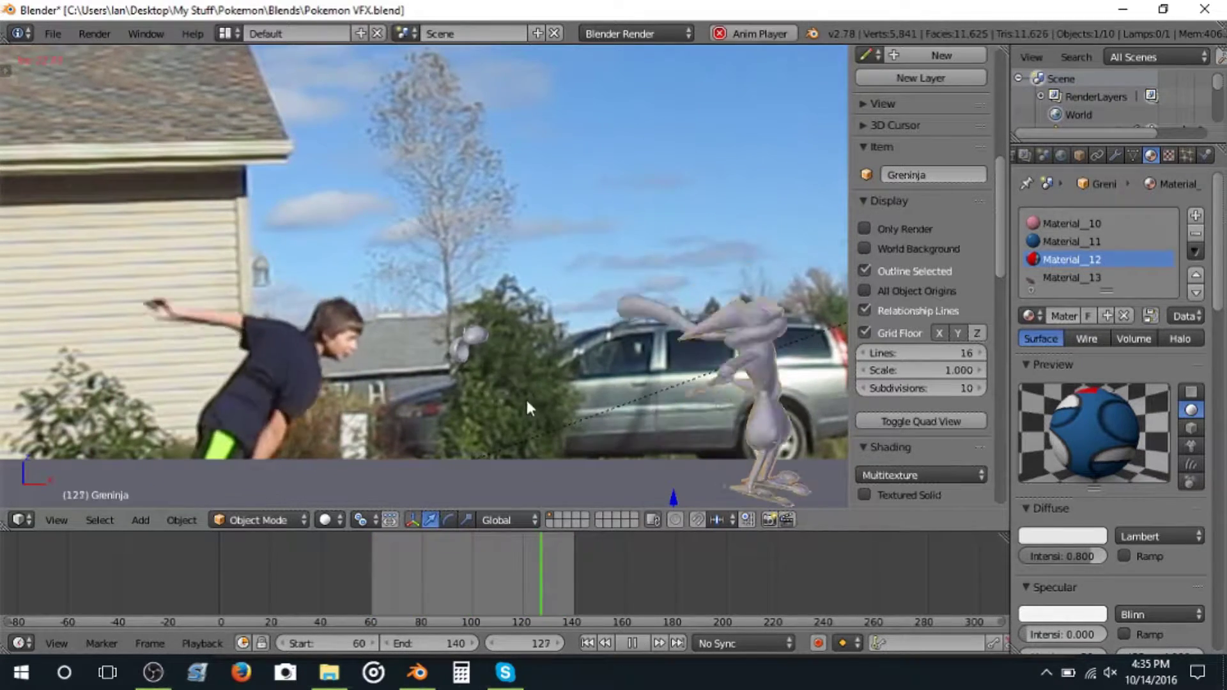
pyautogui.hotkey('alt', 'a')
pyautogui.click(547, 584)
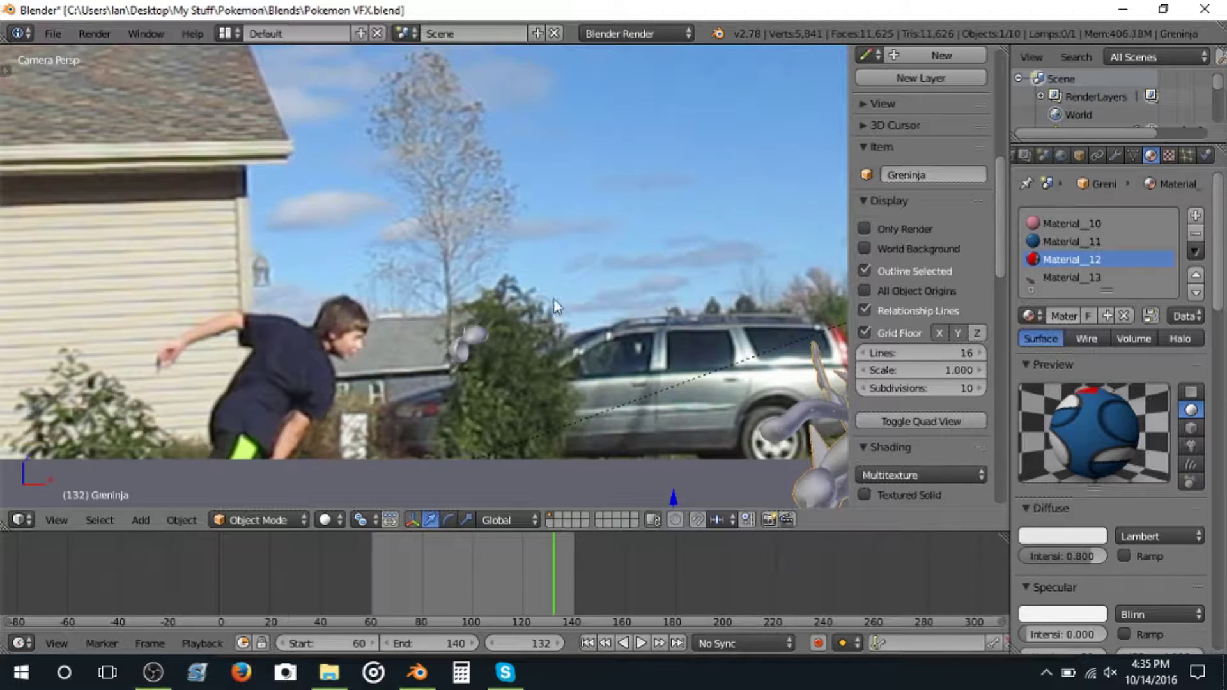
# Step: Preview frame 132 with rendered shading, return to solid shading and inspect the boy and Greninja up close
pyautogui.hotkey('shift', 'z')
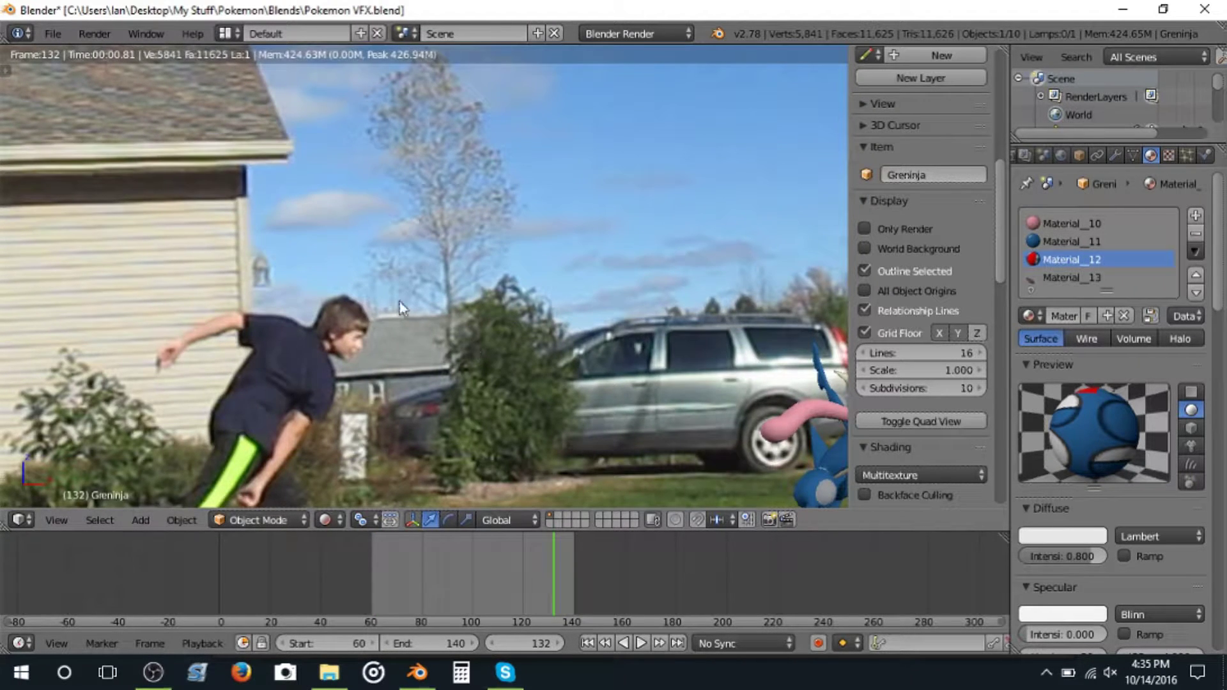
pyautogui.press('Home')
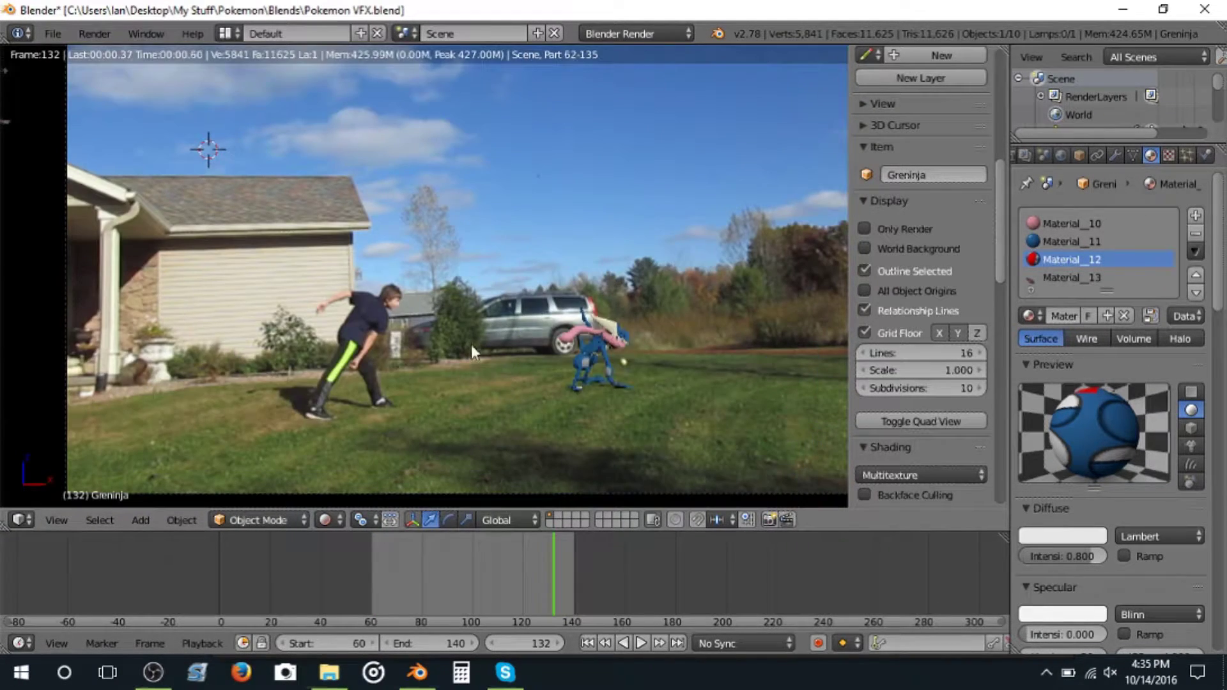
pyautogui.keyDown('shift'); pyautogui.moveTo(470, 343); pyautogui.dragTo(848, 424, button='middle'); pyautogui.keyUp('shift')
pyautogui.scroll(4, 221, 279)
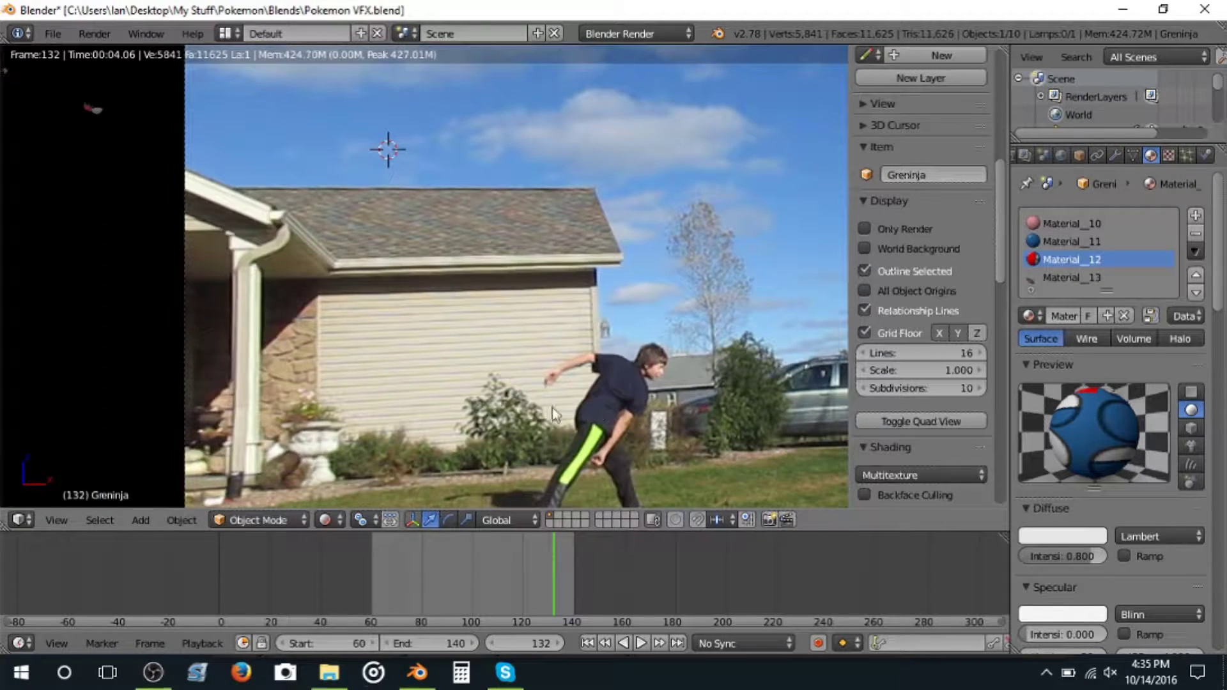
pyautogui.hotkey('shift', 'z')
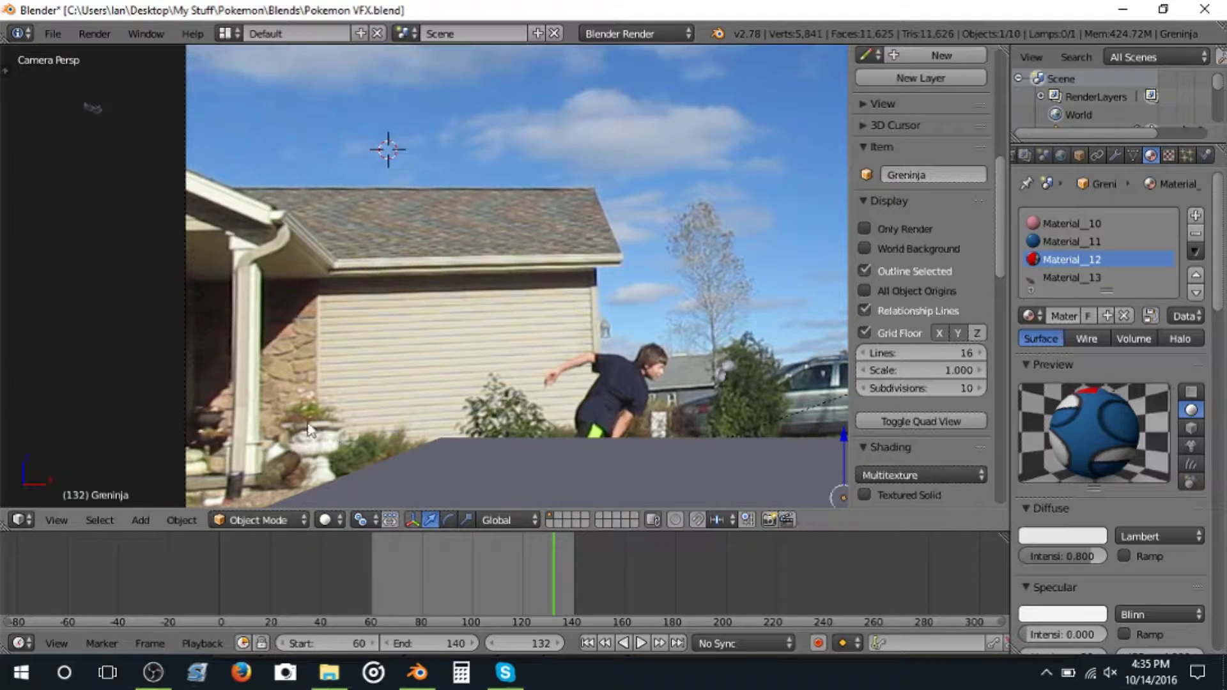
pyautogui.scroll(-3, 309, 430)
pyautogui.keyDown('shift'); pyautogui.moveTo(328, 449); pyautogui.dragTo(216, 420, button='middle'); pyautogui.keyUp('shift')
pyautogui.scroll(4, 386, 381)
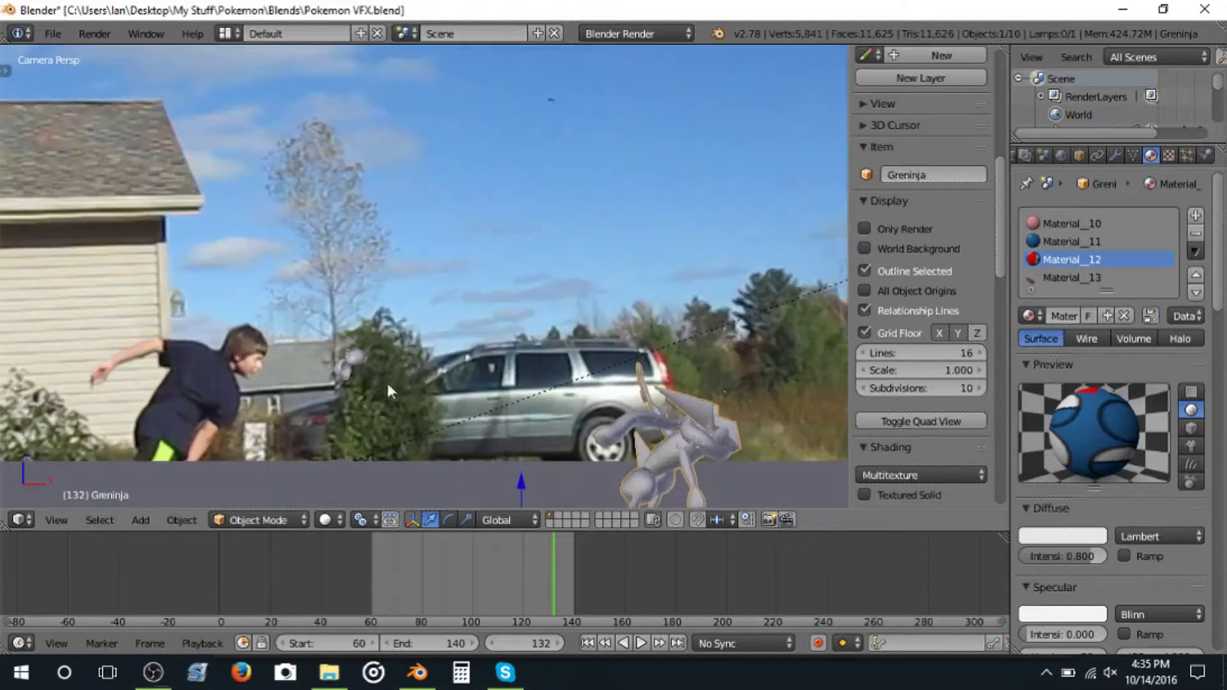
# Step: Inspect the Greninja model in rendered shading from outside the camera, and return to the camera view
pyautogui.scroll(-2, 414, 375)
pyautogui.moveTo(414, 374)
pyautogui.mouseDown(button='middle')
pyautogui.moveTo(360, 66)
pyautogui.moveTo(376, 324)
pyautogui.moveTo(405, 277)
pyautogui.moveTo(320, 109)
pyautogui.moveTo(323, 447)
pyautogui.mouseUp(button='middle')
pyautogui.hotkey('shift', 'z')
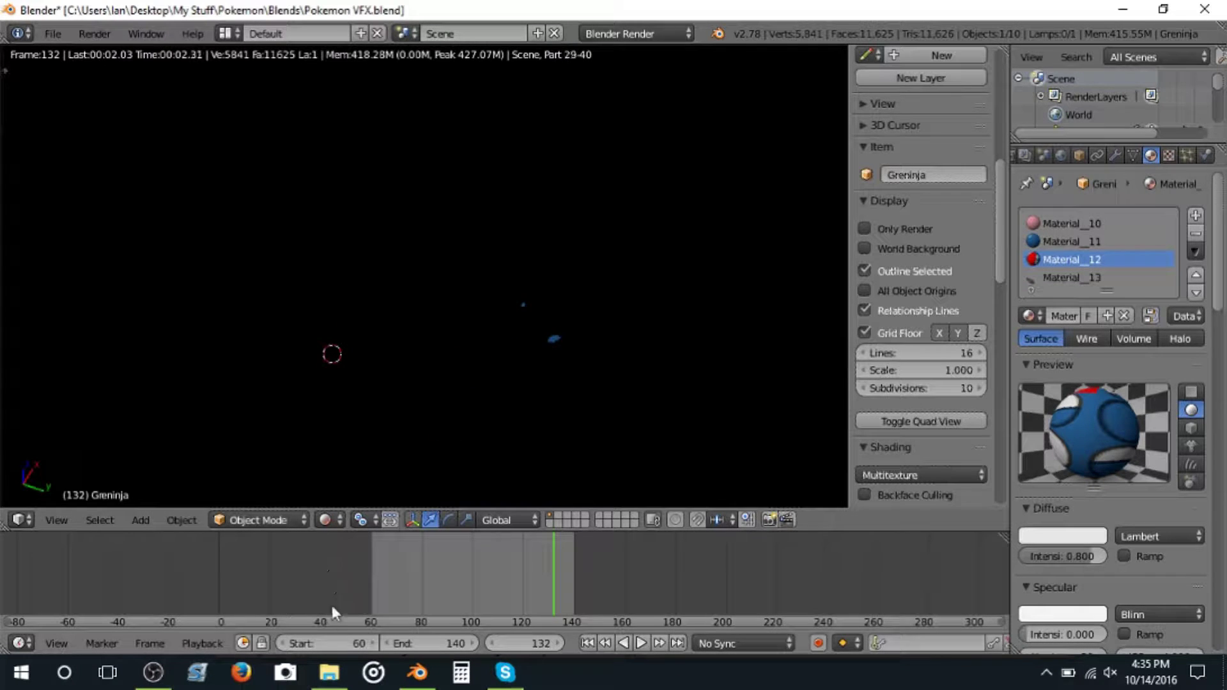
pyautogui.moveTo(386, 421); pyautogui.dragTo(370, 96, button='middle')
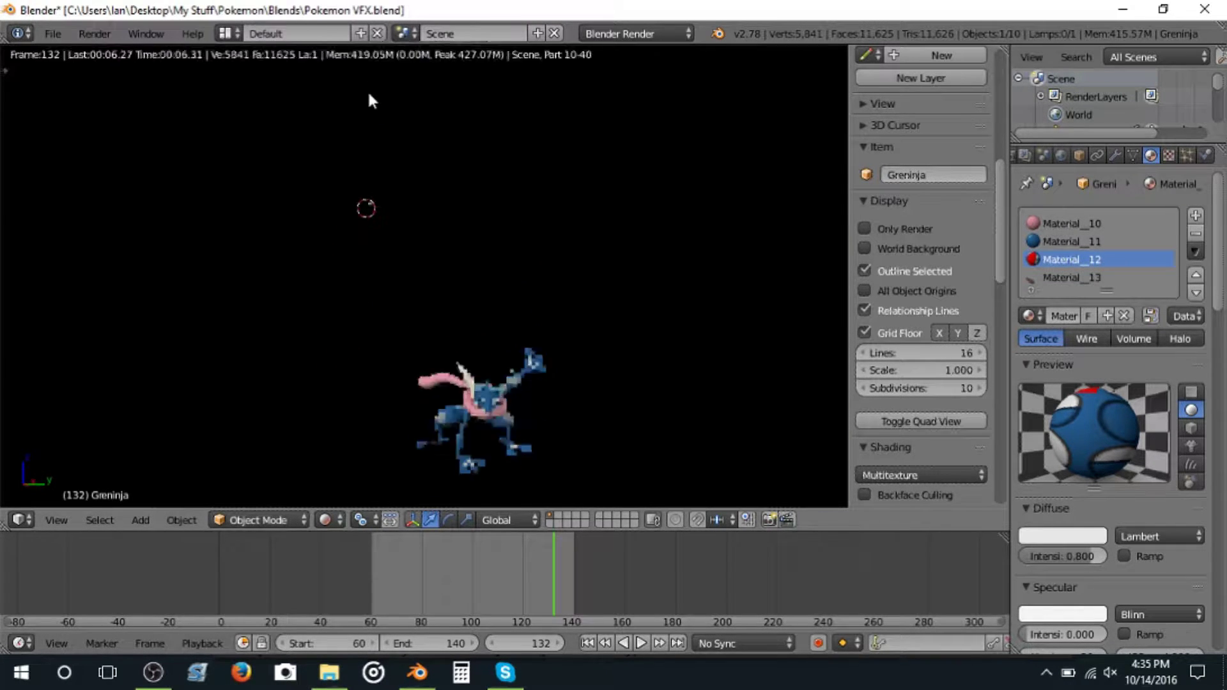
pyautogui.press('KP_0')
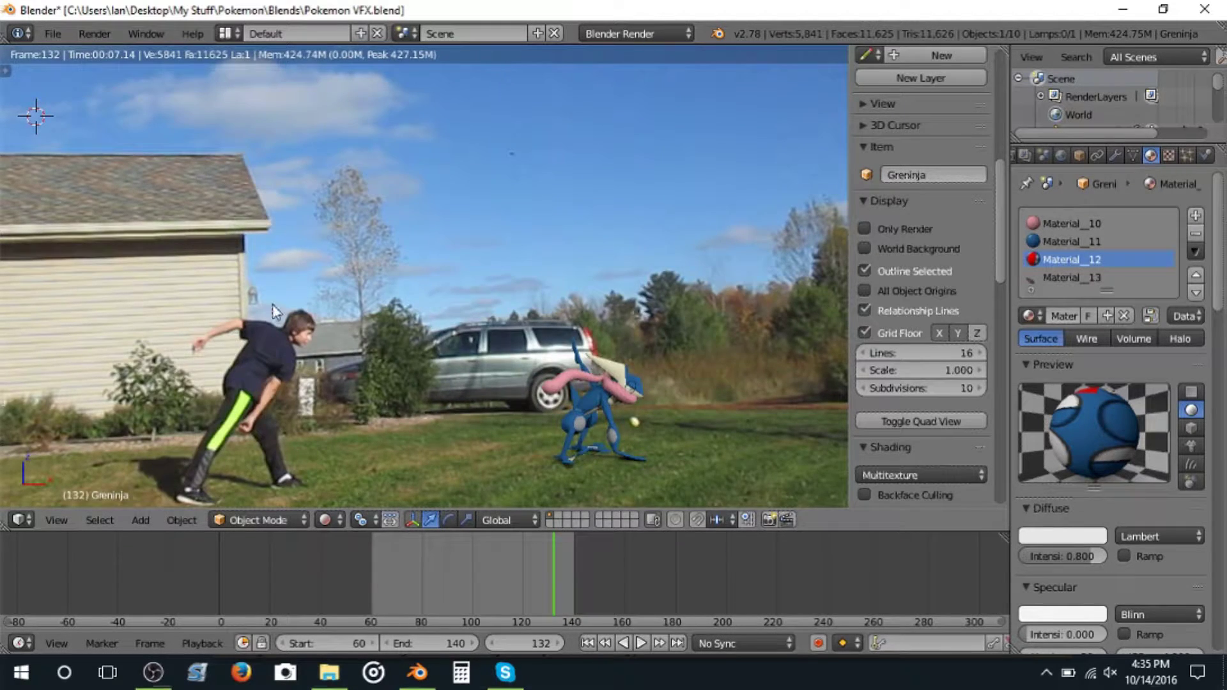
pyautogui.scroll(-2, 274, 310)
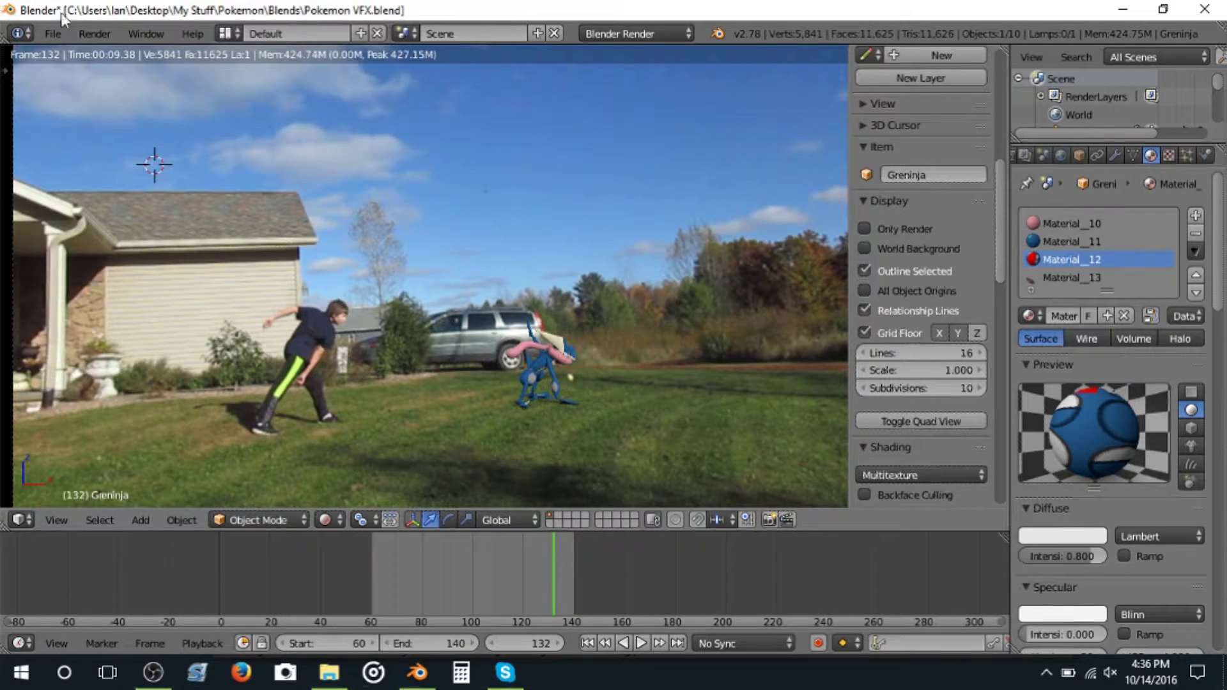
# Step: Start a new default scene, switch to the front view and hide the tool shelf
pyautogui.click(53, 33)
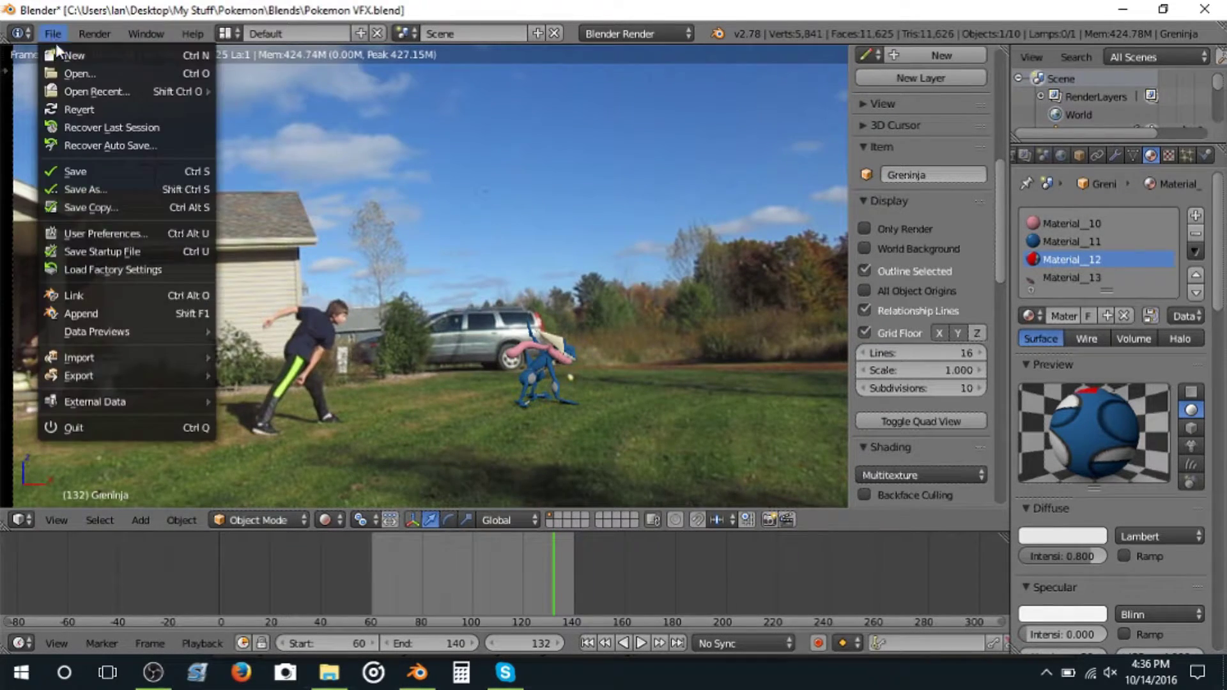
pyautogui.click(57, 55)
pyautogui.click(69, 68)
pyautogui.scroll(-3, 76, 192)
pyautogui.scroll(-3, 170, 198)
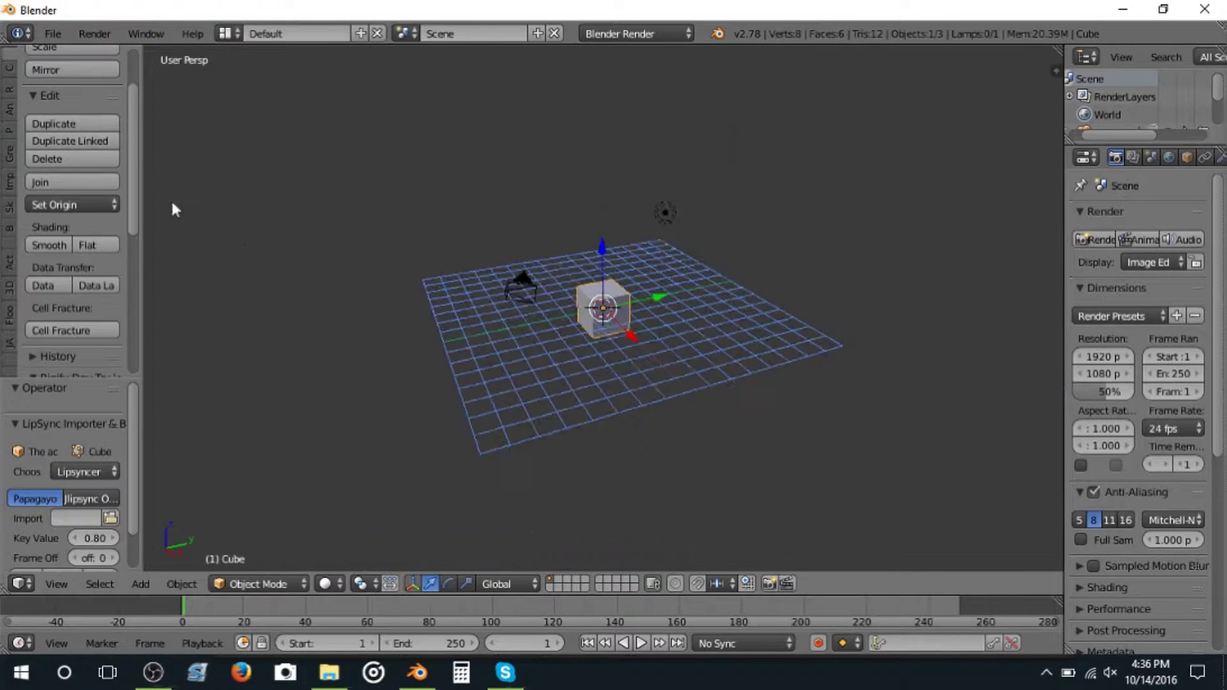
pyautogui.press('KP_1')
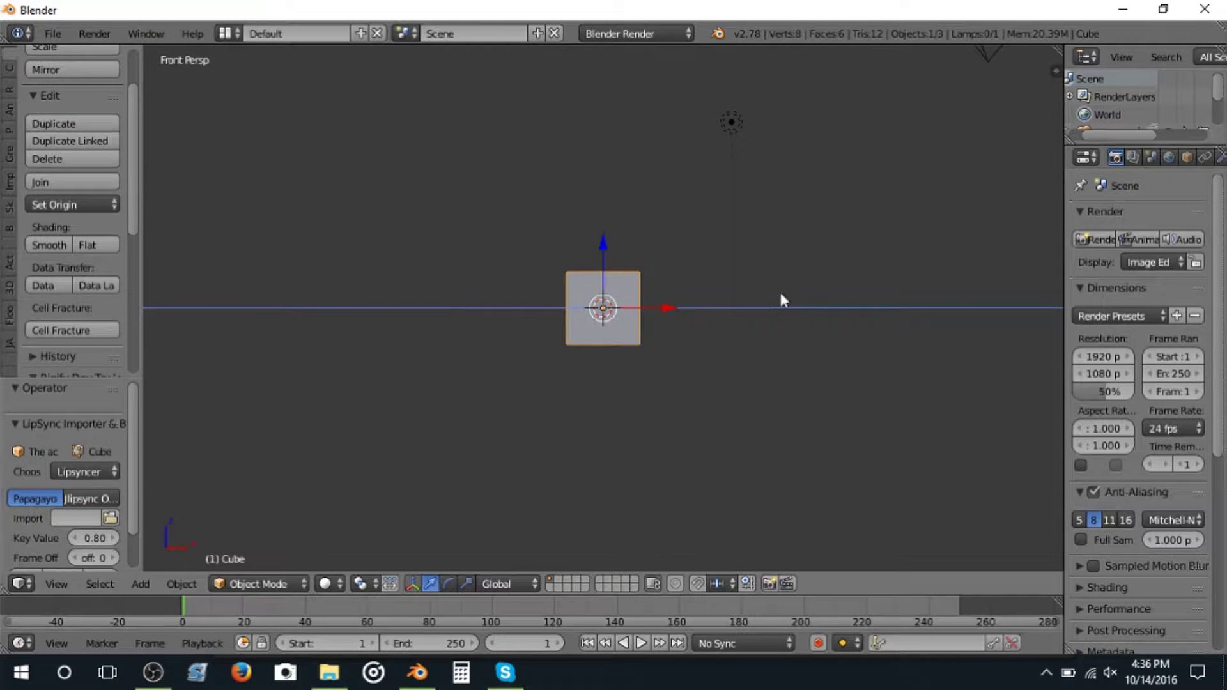
pyautogui.press('t')
pyautogui.scroll(-2, 773, 301)
pyautogui.scroll(1, 755, 326)
pyautogui.scroll(1, 741, 357)
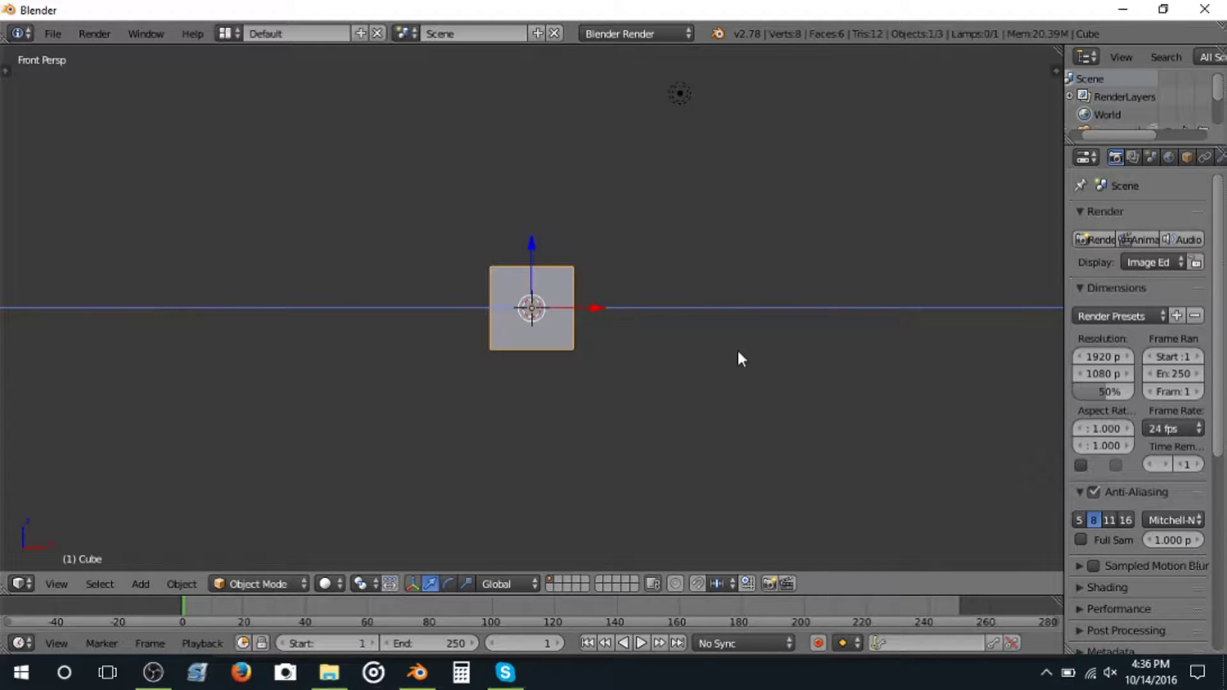
# Step: Return to a user view of the scene and delete the default camera
pyautogui.press('ctrl+KP_0')
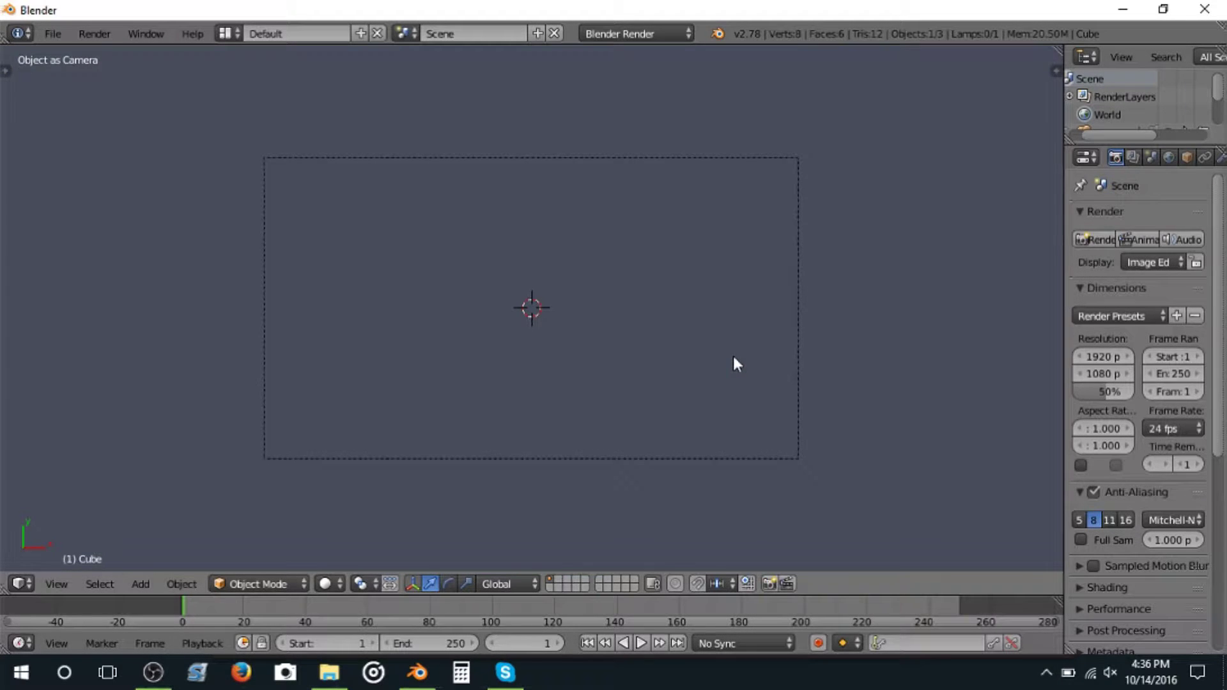
pyautogui.moveTo(540, 102); pyautogui.dragTo(496, 119, button='middle')
pyautogui.scroll(-3, 505, 147)
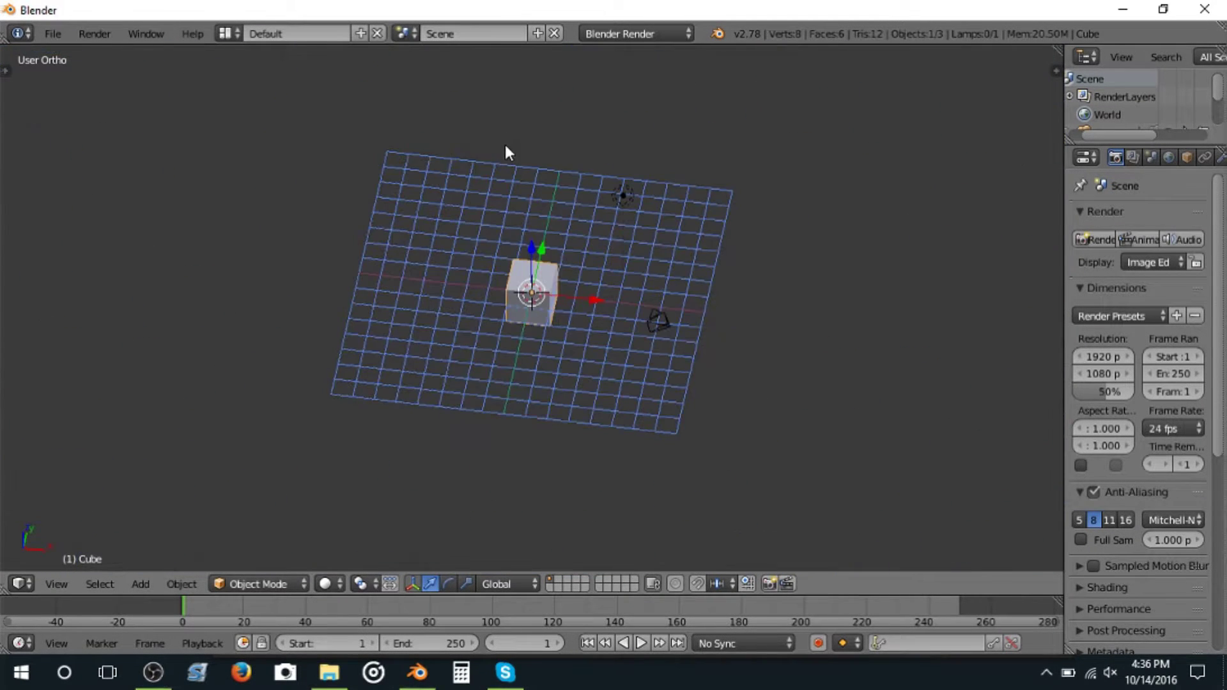
pyautogui.press('x')
pyautogui.rightClick(657, 316)
pyautogui.press('x')
pyautogui.click(656, 316)
# Step: Delete the remaining default cube and lamp to leave the scene empty
pyautogui.press('z')
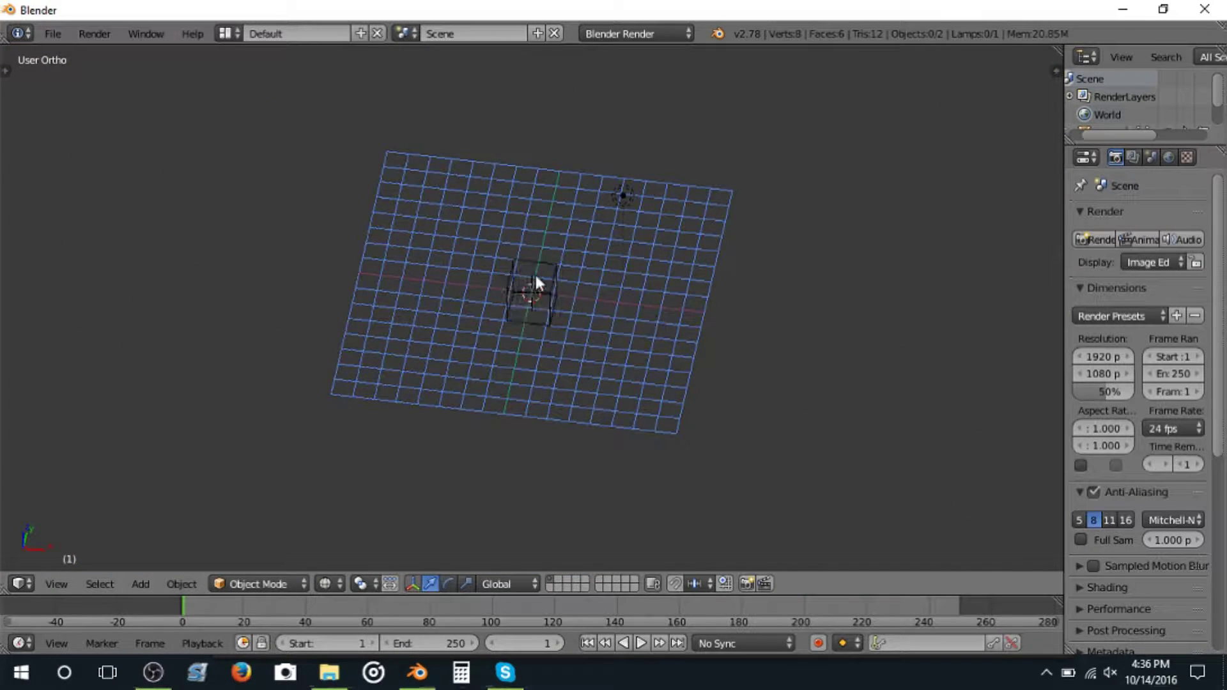
pyautogui.rightClick(537, 281)
pyautogui.press('z')
pyautogui.press('a')
pyautogui.press('a')
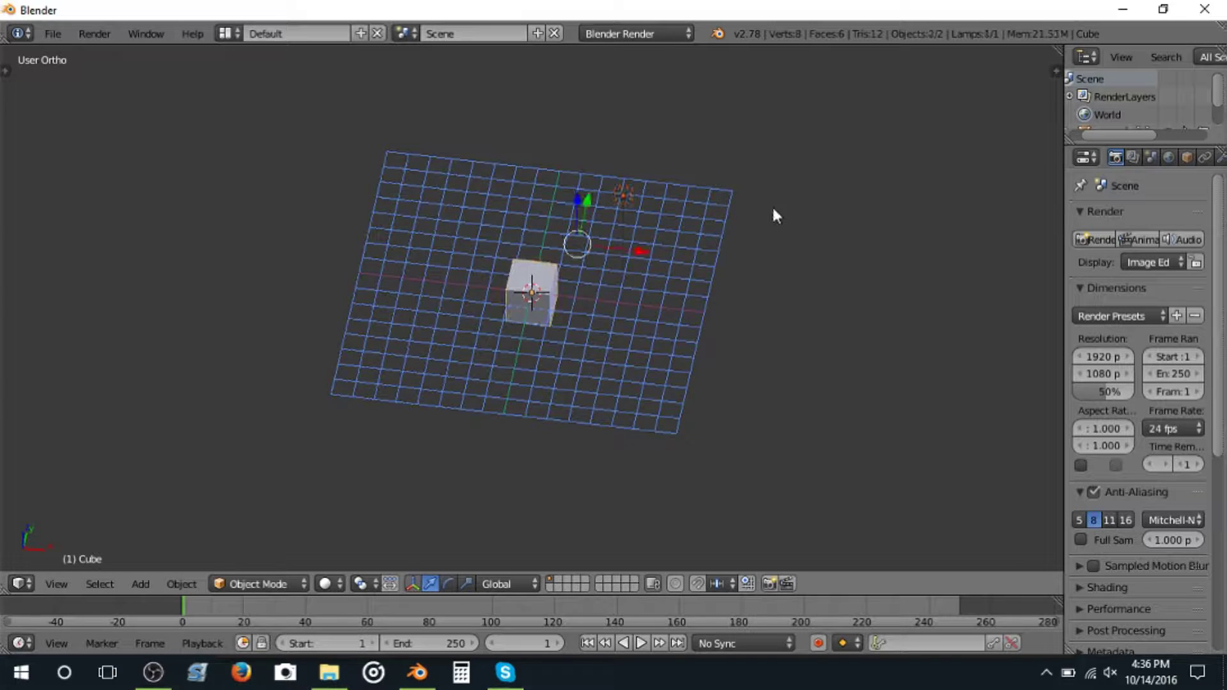
pyautogui.press('x')
pyautogui.click(772, 205)
pyautogui.moveTo(710, 174); pyautogui.dragTo(630, 247, button='middle')
pyautogui.hotkey('shift', 'a')
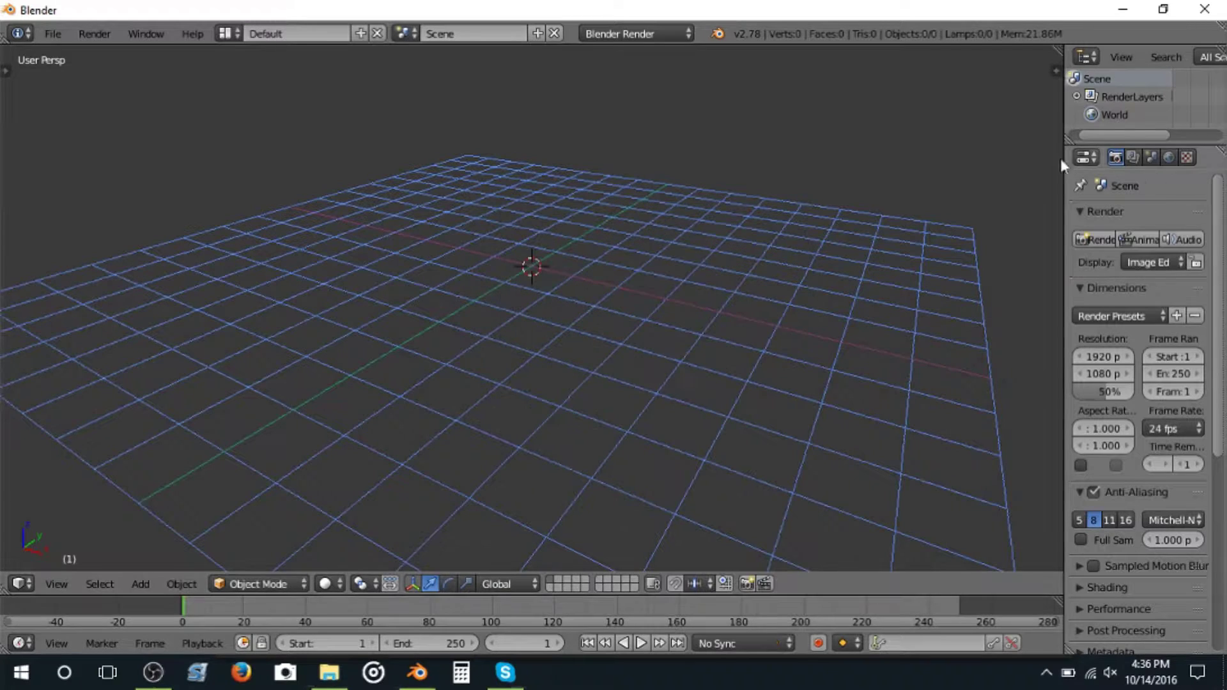
pyautogui.press('space')
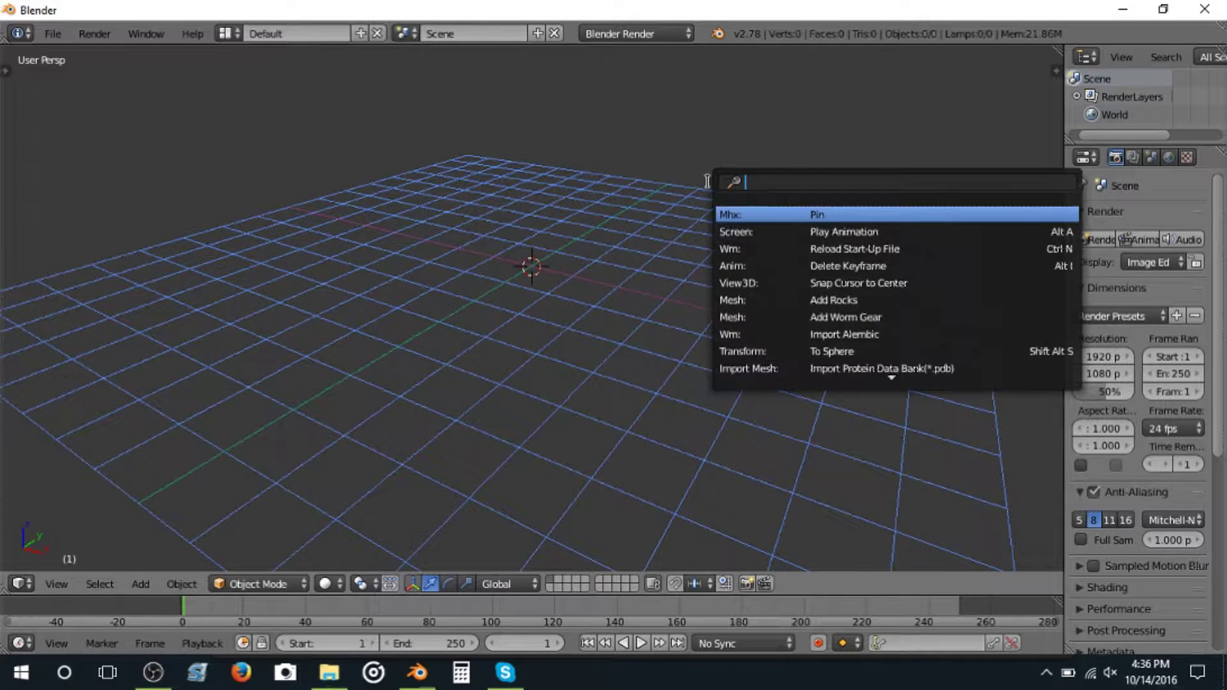
pyautogui.press('Escape')
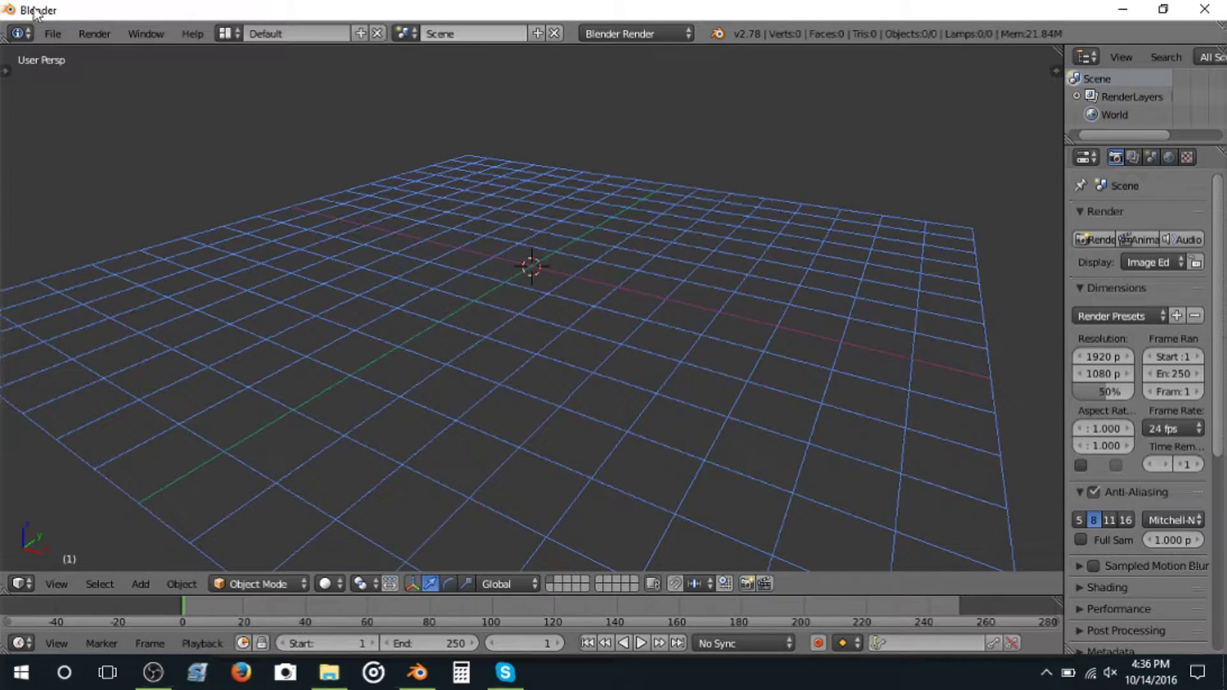
pyautogui.click(53, 34)
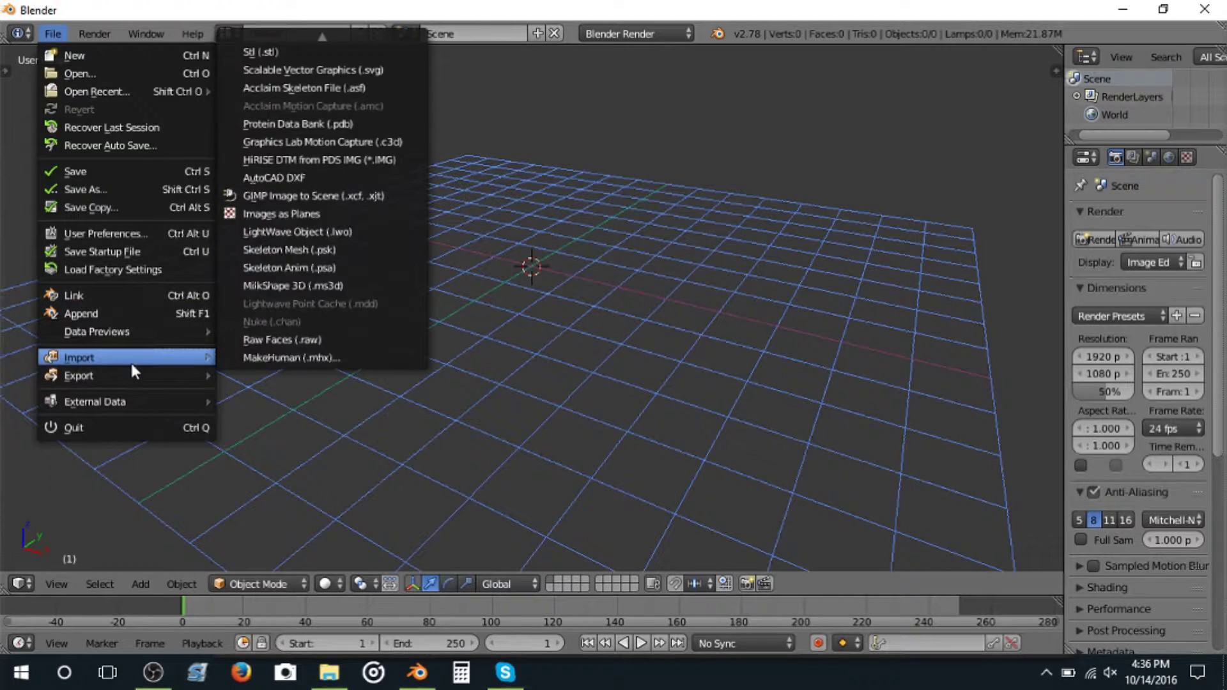
pyautogui.moveTo(195, 363)
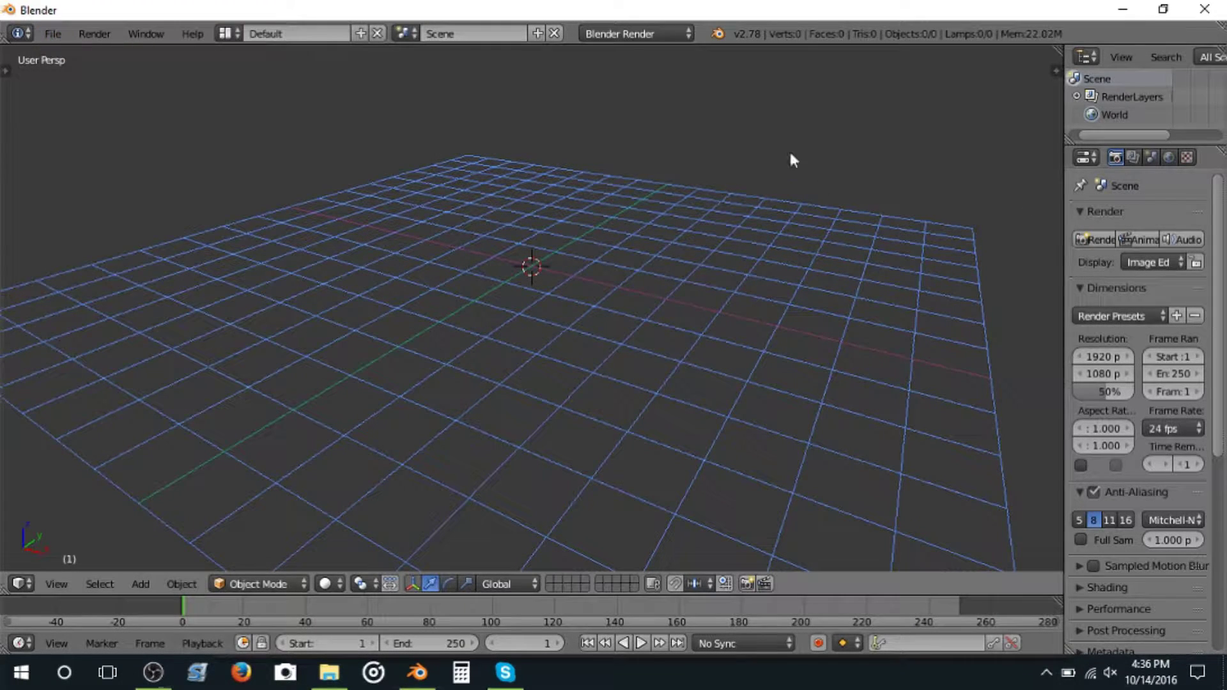
# Step: Import Blastoise_ColladaMax.DAE as a COLLADA file from the 009 Blastoise folder inside My Stuff's Pokemon folder
pyautogui.press('space')
pyautogui.write('imp')
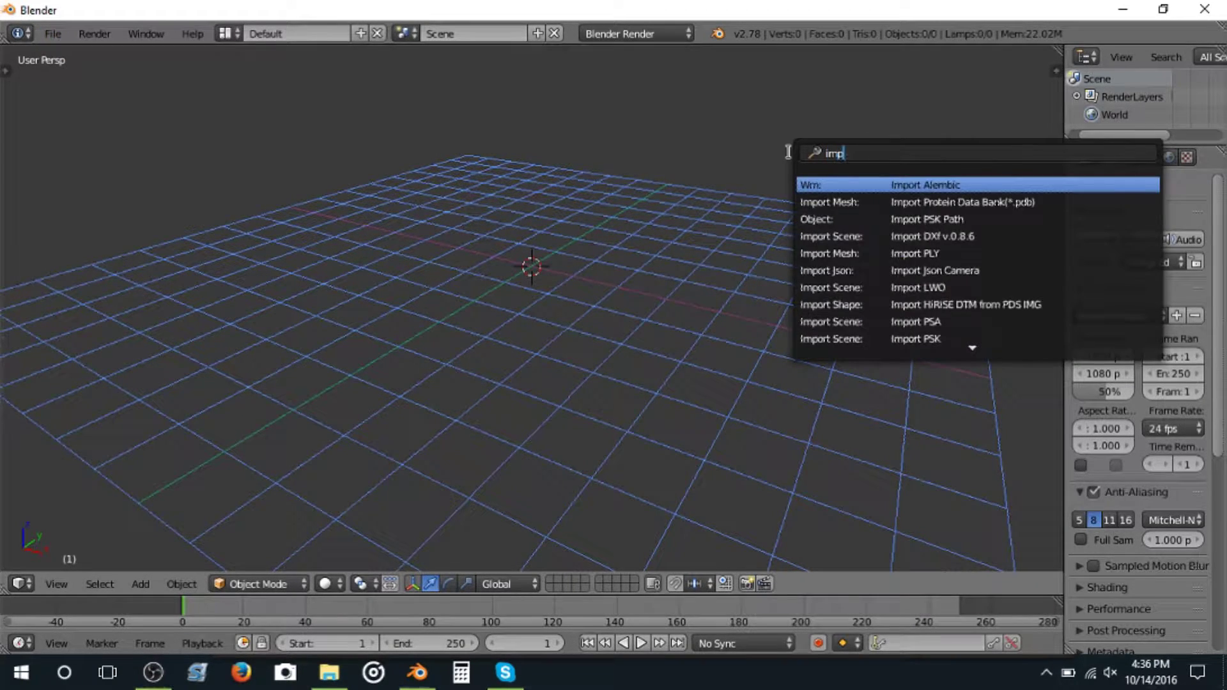
pyautogui.write('ort colla')
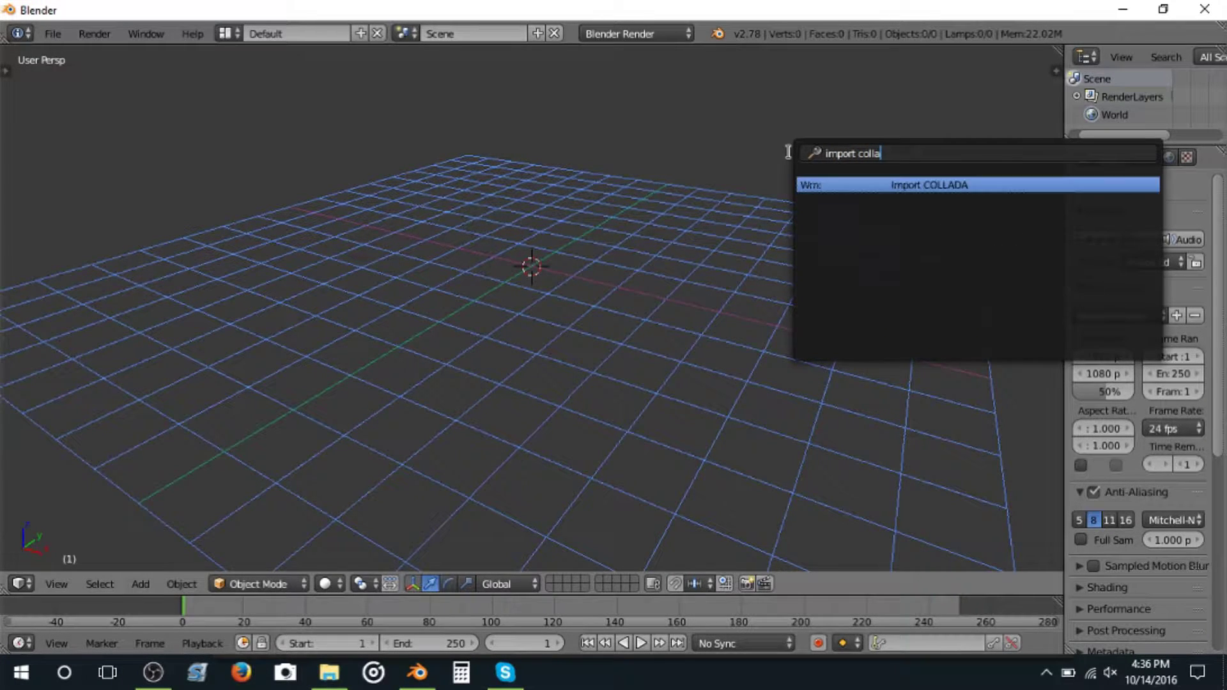
pyautogui.press('Return')
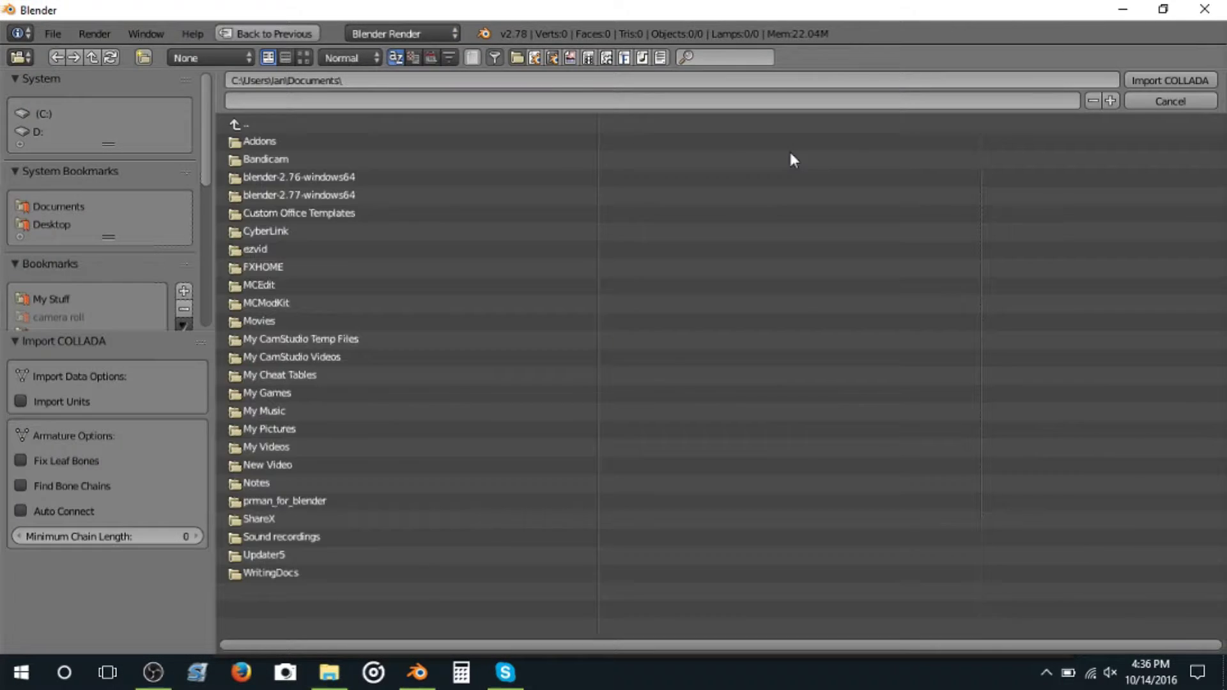
pyautogui.click(80, 299)
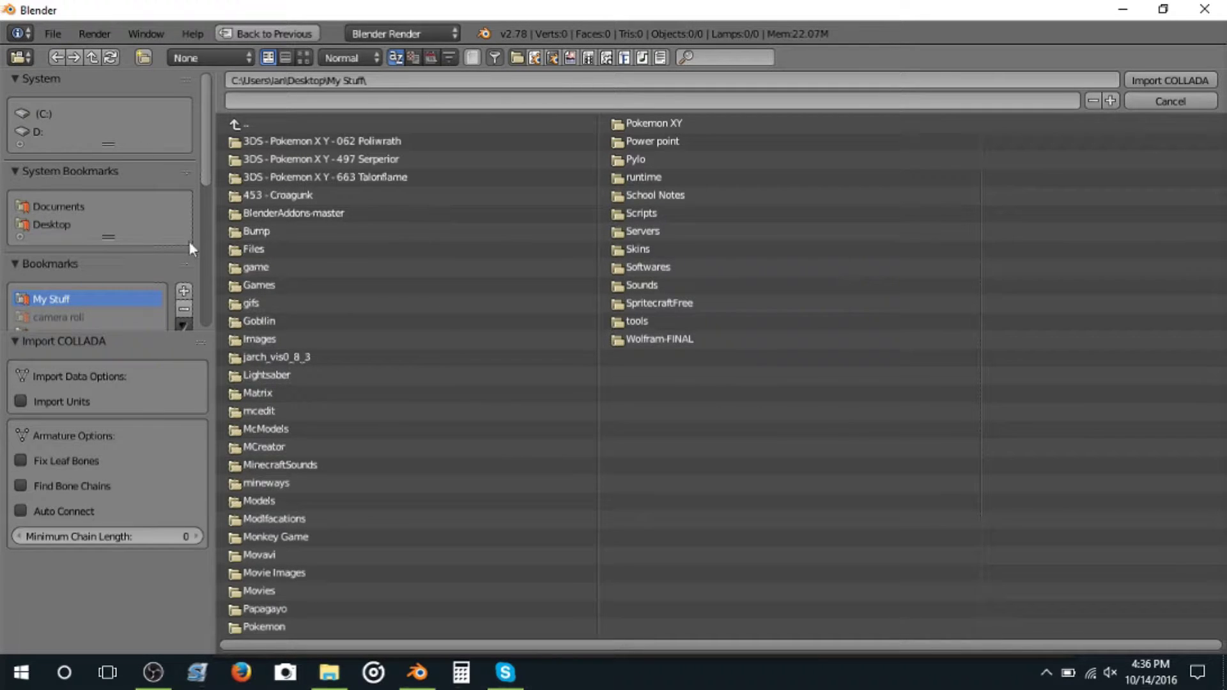
pyautogui.click(241, 625)
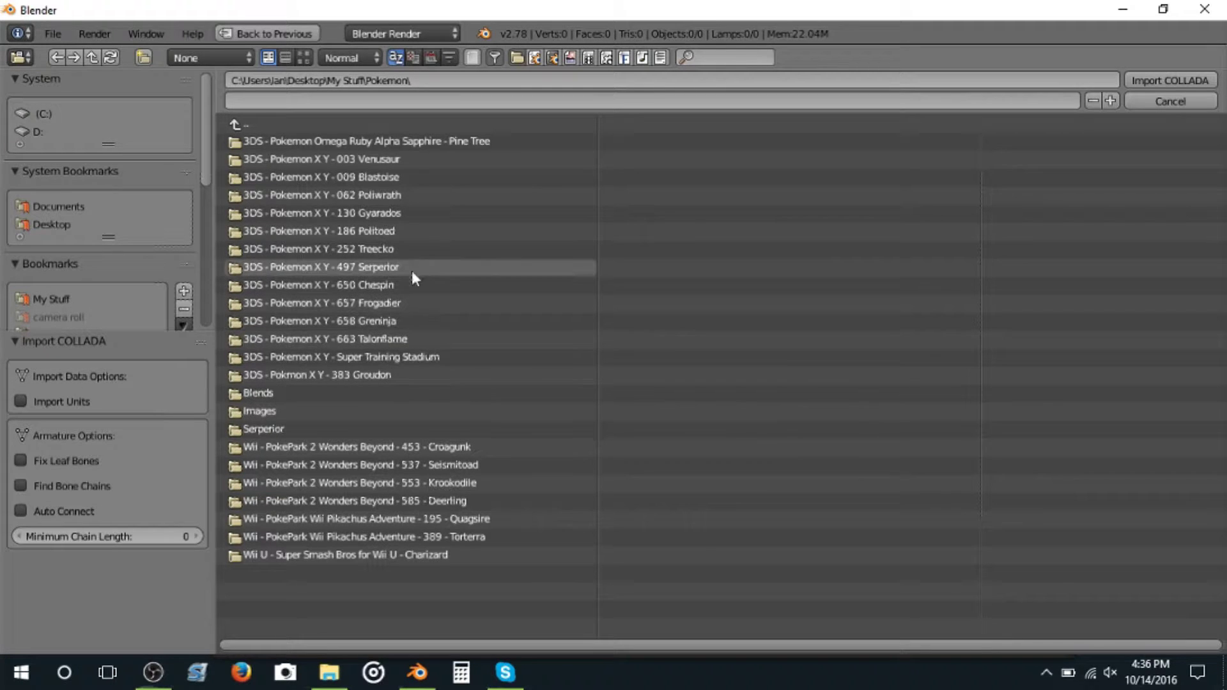
pyautogui.click(397, 179)
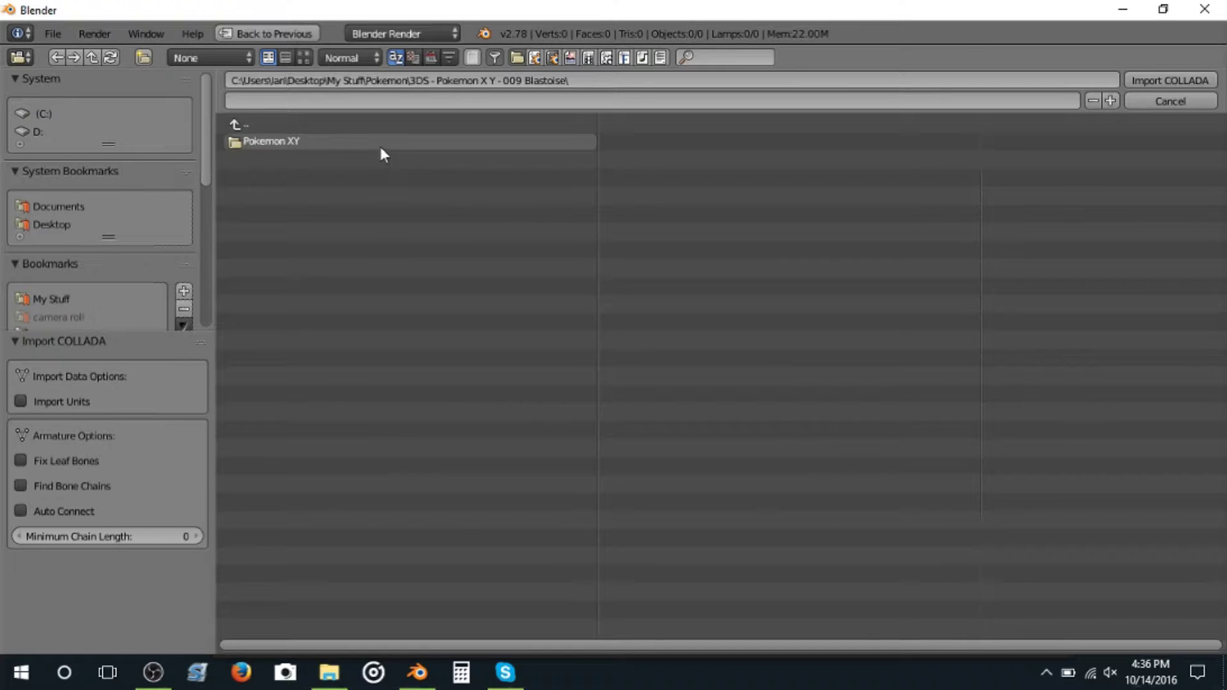
pyautogui.click(381, 146)
pyautogui.click(382, 146)
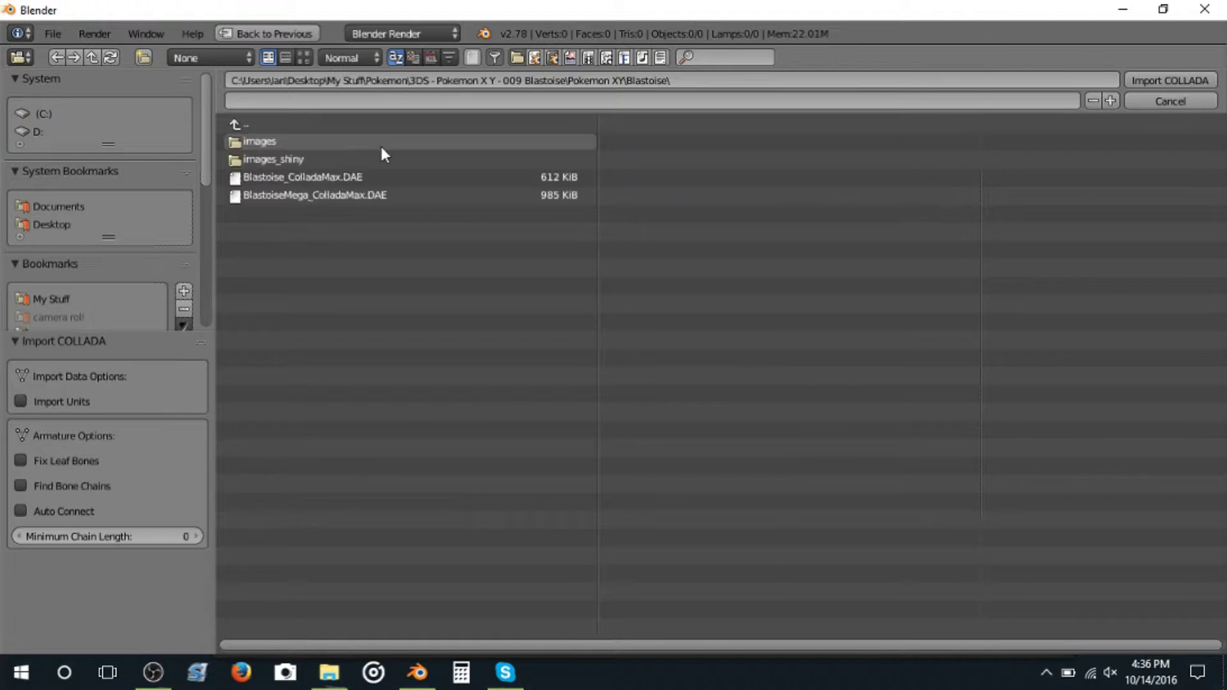
pyautogui.doubleClick(359, 181)
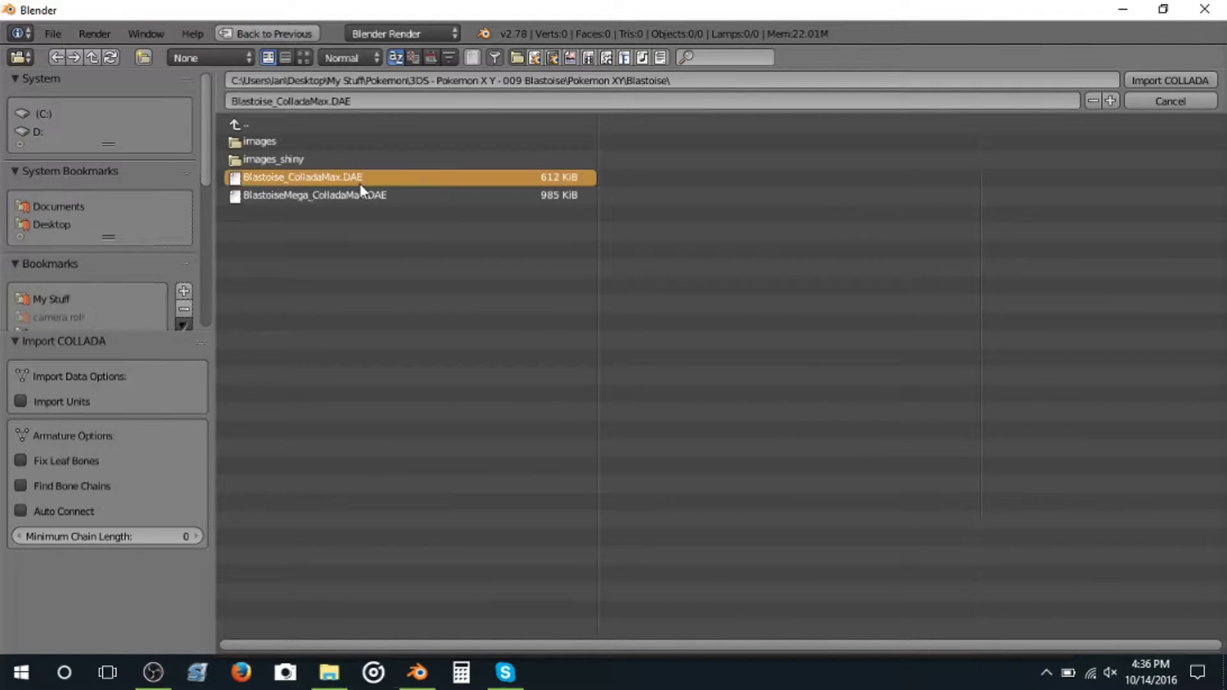
# Step: Clear the Blastoise import out of the scene
pyautogui.moveTo(386, 231); pyautogui.dragTo(374, 472, button='middle')
pyautogui.scroll(5, 575, 192)
pyautogui.press('Delete')
pyautogui.scroll(-5, 384, 467)
# Step: Import Waruvialout.dae as a COLLADA file from the PokePark 2 Wonders Beyond - 553 - Krookodile folder
pyautogui.press('space')
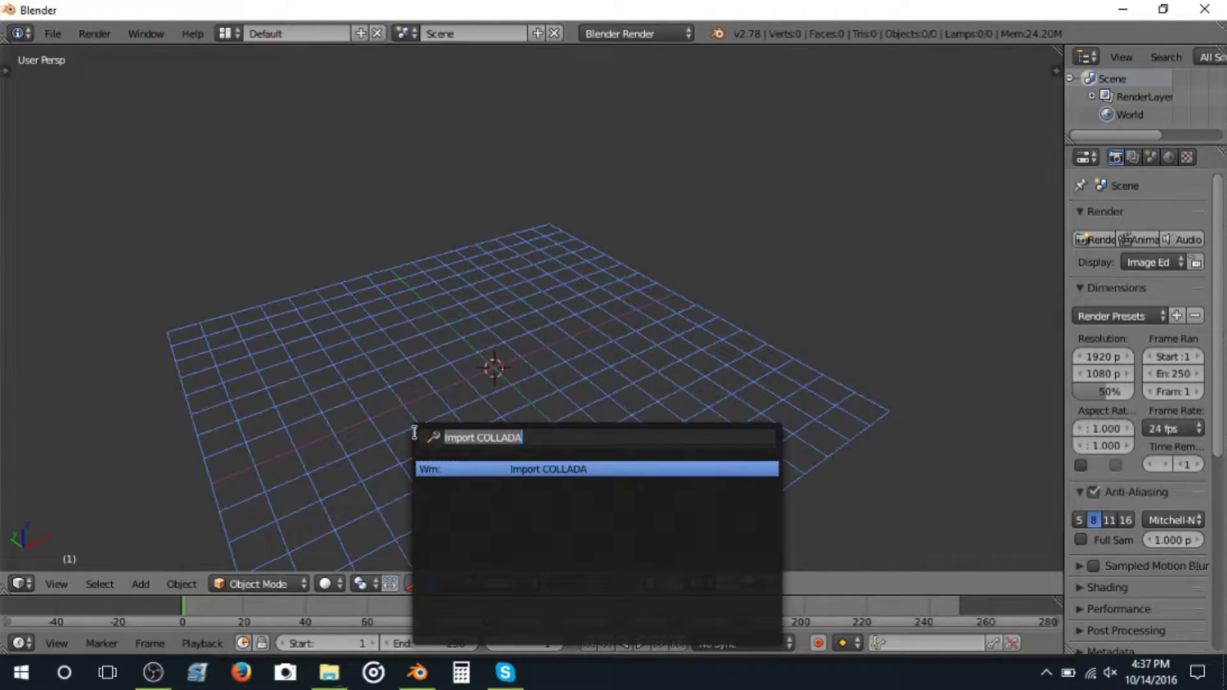
pyautogui.press('Return')
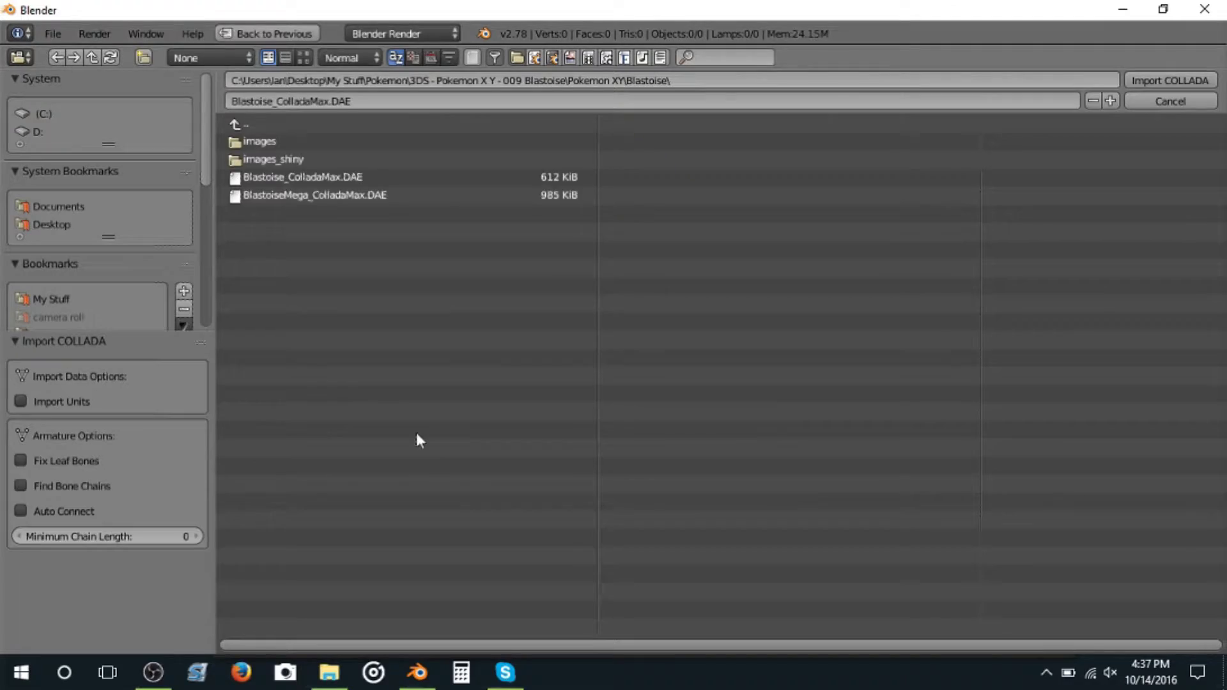
pyautogui.click(298, 123)
pyautogui.click(298, 122)
pyautogui.click(297, 123)
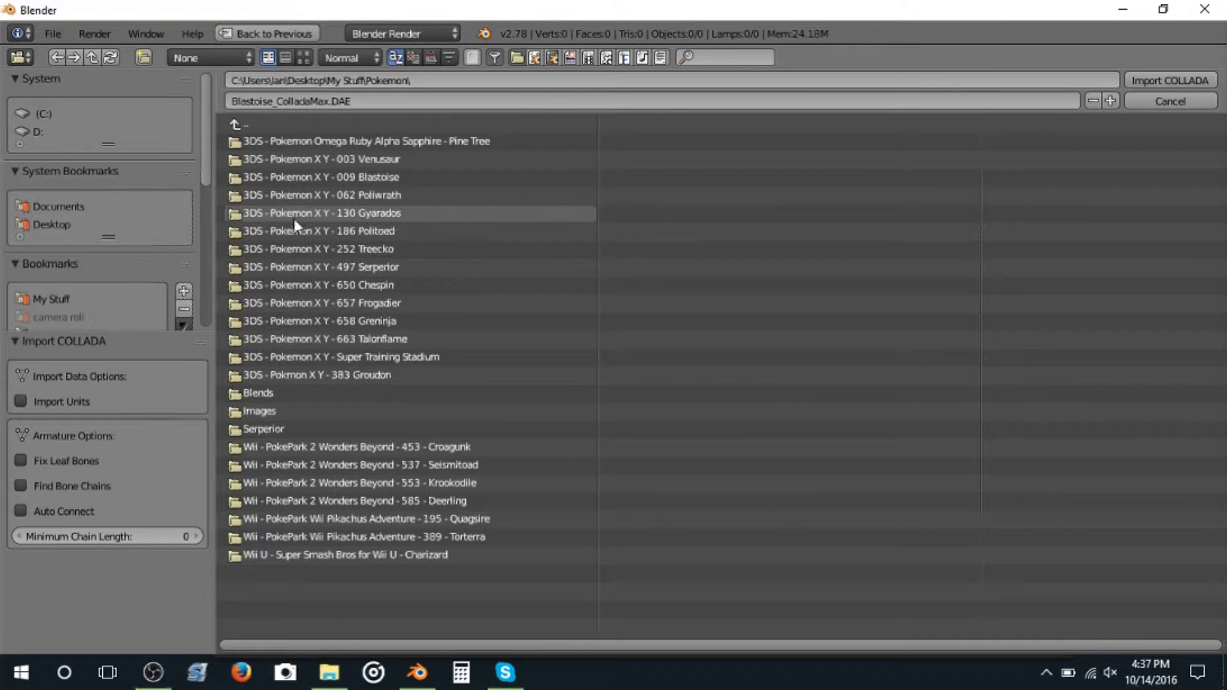
pyautogui.click(347, 285)
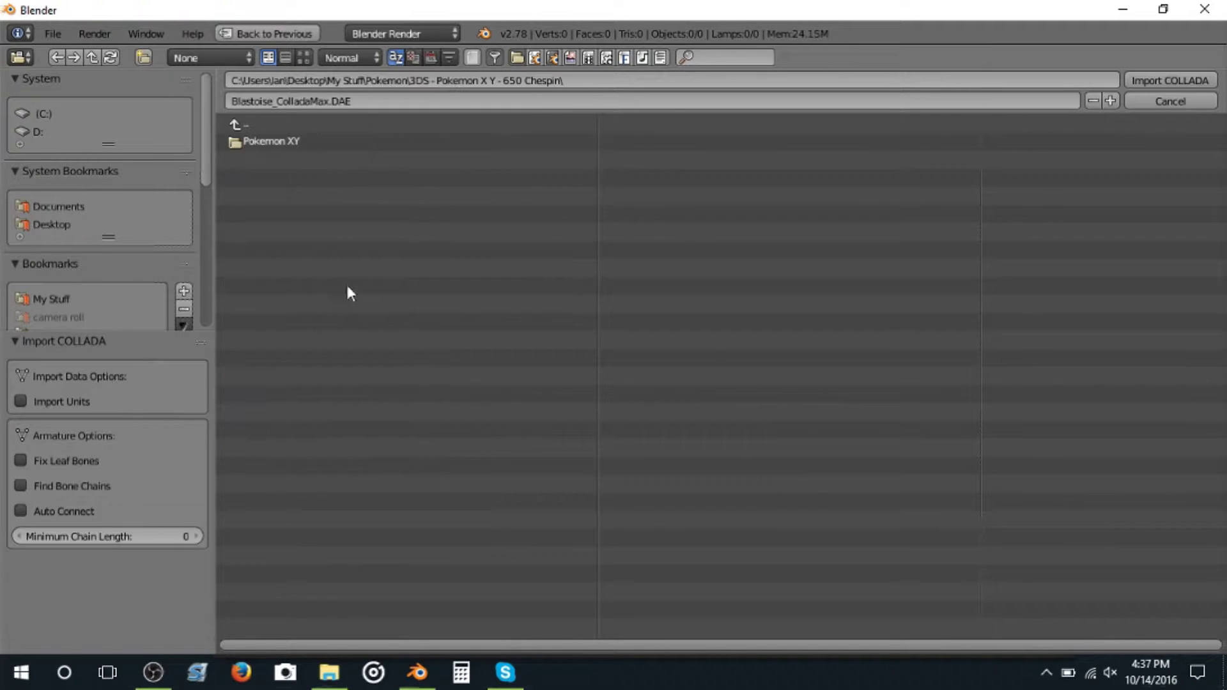
pyautogui.click(291, 122)
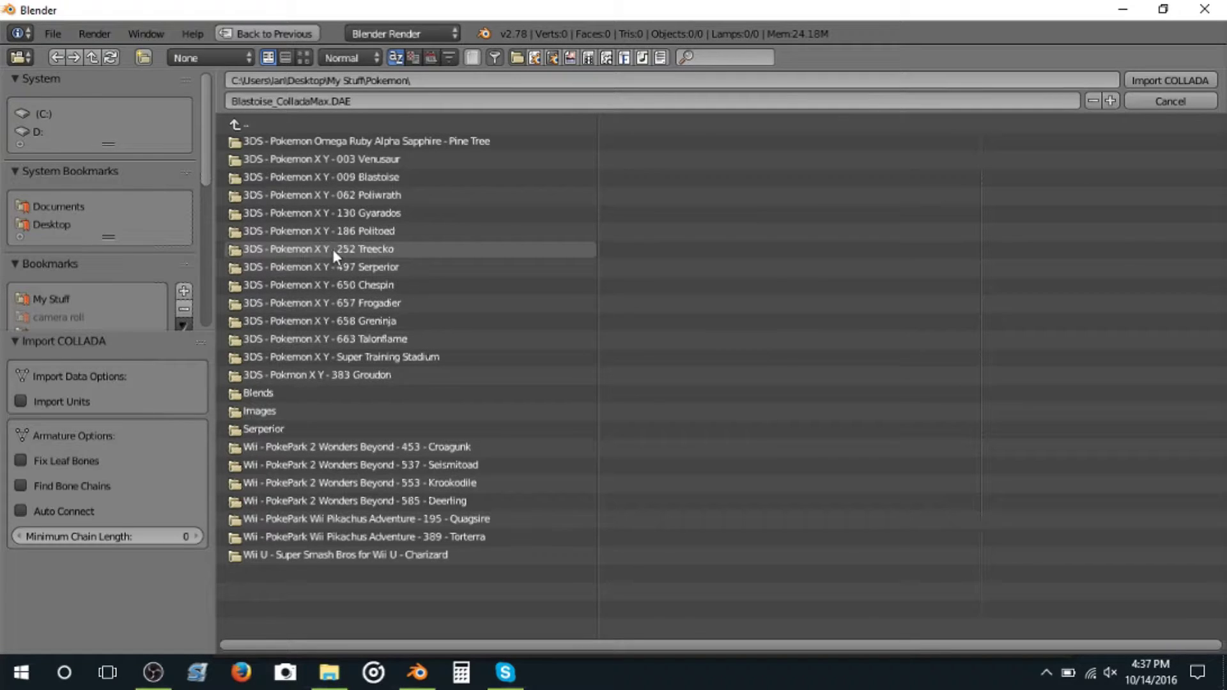
pyautogui.click(386, 488)
pyautogui.click(416, 142)
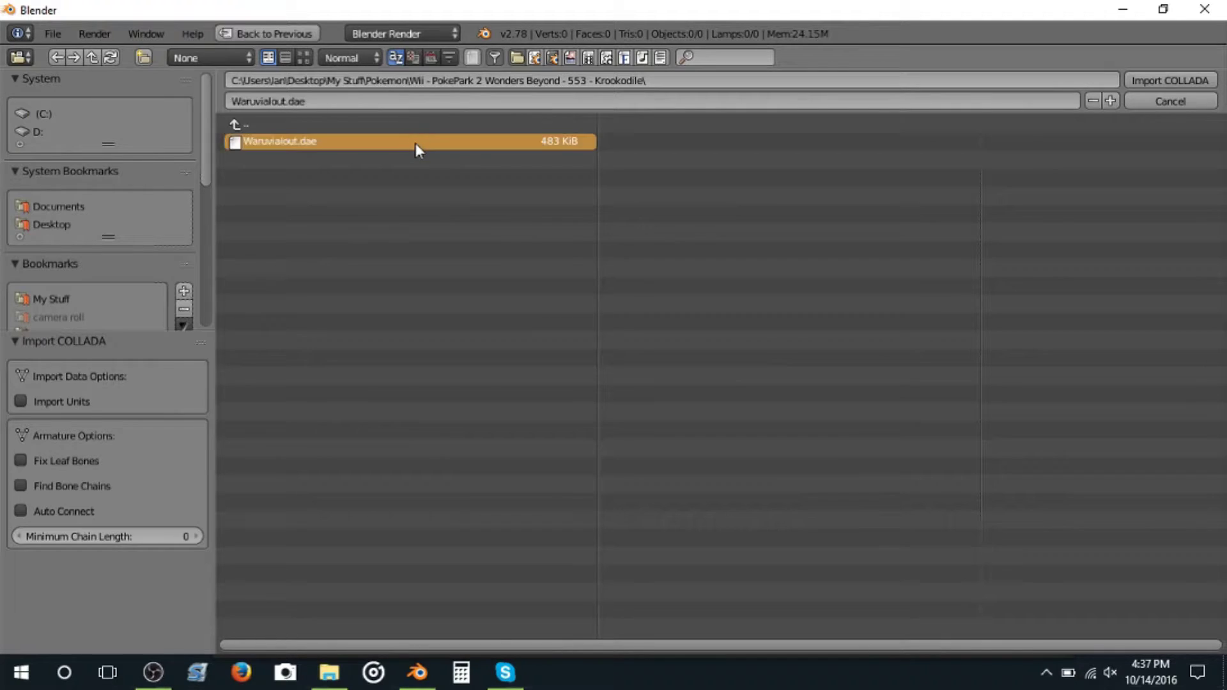
pyautogui.click(415, 143)
# Step: Show the imported Krookodile in wireframe and rotate its armature -90 degrees about the global X axis
pyautogui.scroll(-6, 417, 196)
pyautogui.moveTo(416, 199); pyautogui.dragTo(601, 227, button='middle')
pyautogui.press('z')
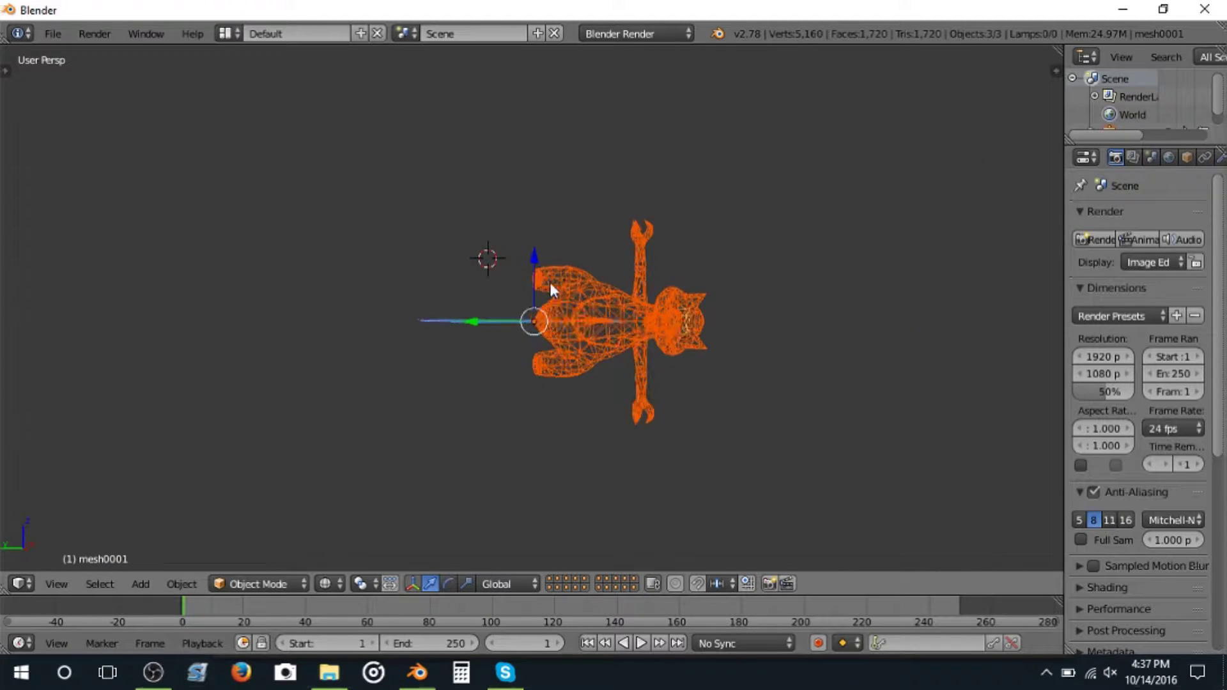
pyautogui.moveTo(550, 285); pyautogui.dragTo(823, 335, button='middle')
pyautogui.rightClick(572, 340)
pyautogui.press('r')
pyautogui.press('x')
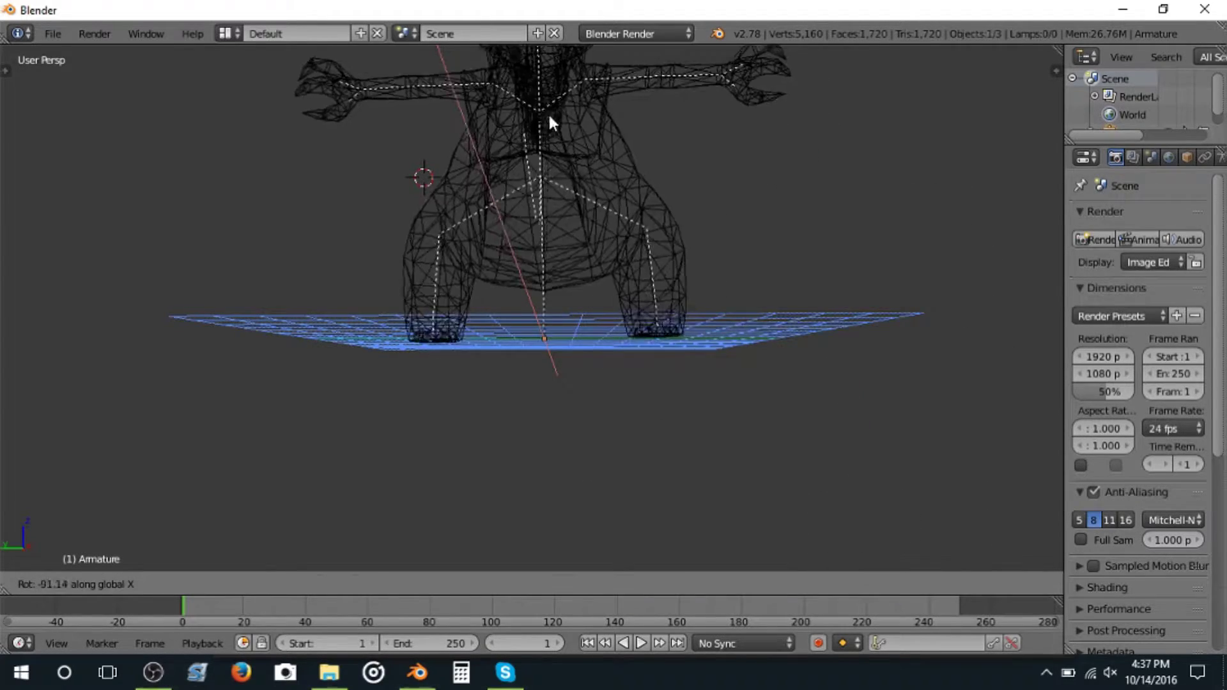
pyautogui.rightClick(551, 175)
pyautogui.write('rx-90')
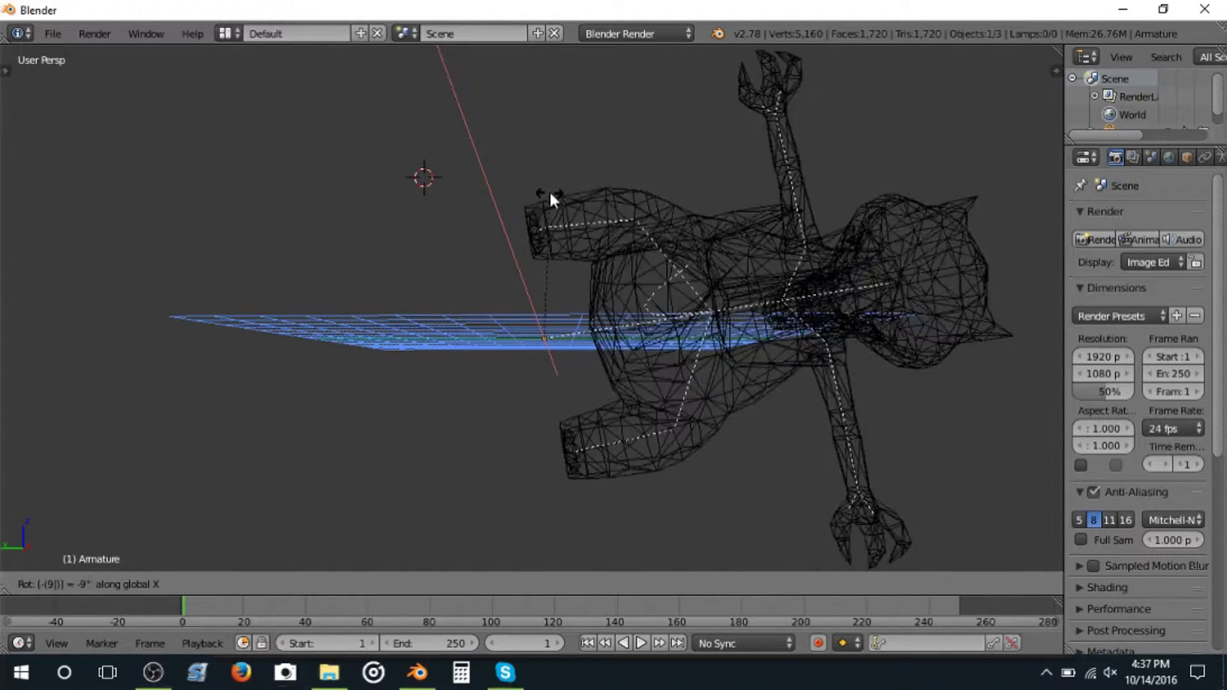
pyautogui.press('Return')
# Step: Select the Krookodile body mesh and return to solid shading to view the upright model
pyautogui.moveTo(547, 195)
pyautogui.mouseDown(button='middle')
pyautogui.moveTo(445, 237)
pyautogui.moveTo(383, 232)
pyautogui.mouseUp(button='middle')
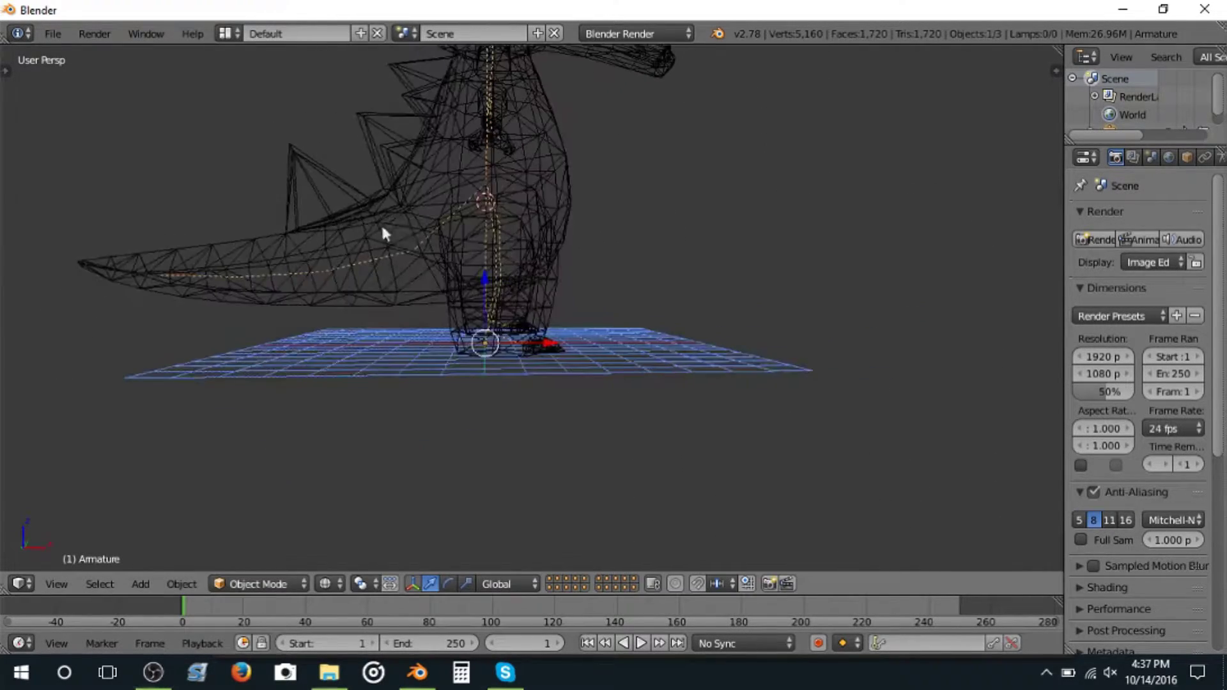
pyautogui.rightClick(488, 211)
pyautogui.press('z')
pyautogui.moveTo(469, 222); pyautogui.dragTo(574, 186, button='middle')
pyautogui.scroll(3, 432, 243)
pyautogui.scroll(-5, 432, 243)
pyautogui.scroll(5, 531, 241)
pyautogui.moveTo(531, 242); pyautogui.dragTo(345, 206, button='middle')
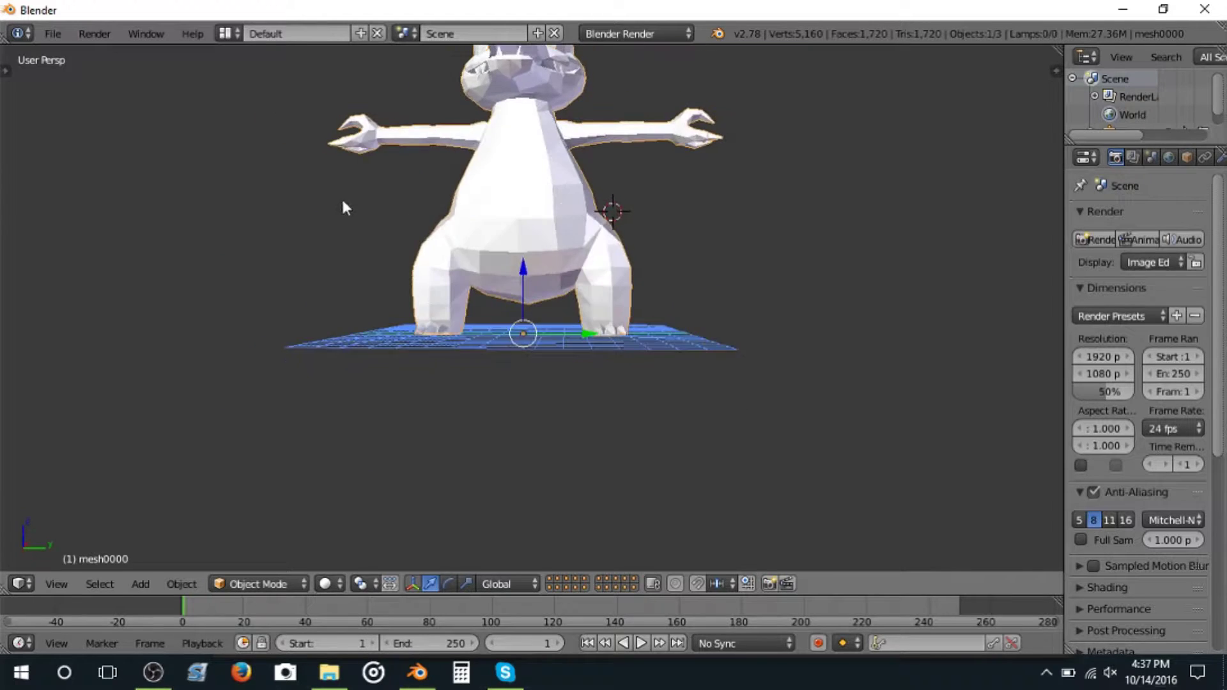
# Step: Preview the model in rendered shading with the world's Ambient Occlusion enabled, and examine its side
pyautogui.hotkey('shift', 'z')
pyautogui.press('KP_1')
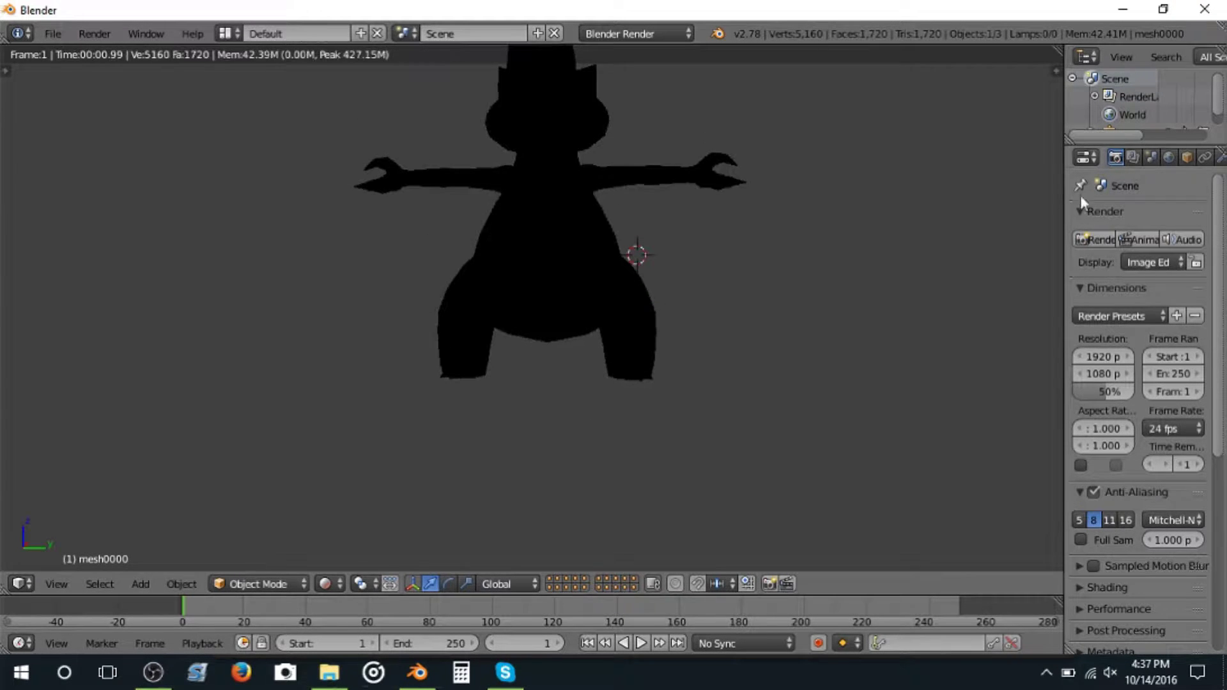
pyautogui.click(1169, 158)
pyautogui.click(1094, 505)
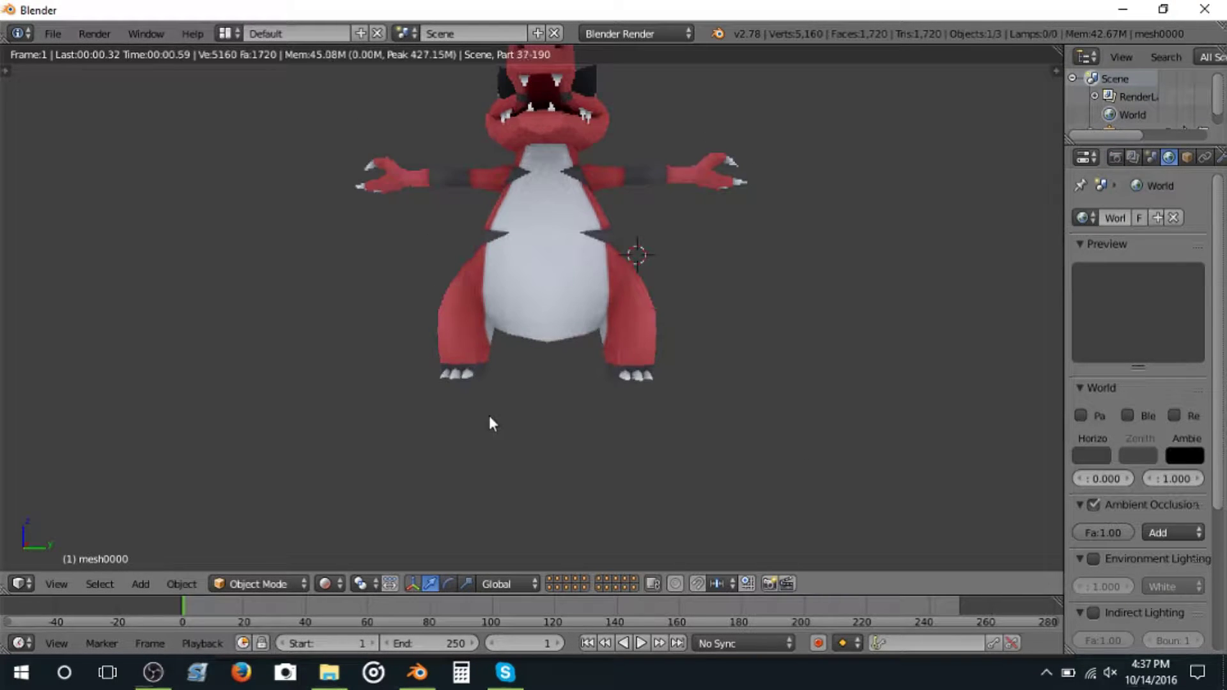
pyautogui.press('KP_3')
pyautogui.scroll(6, 279, 378)
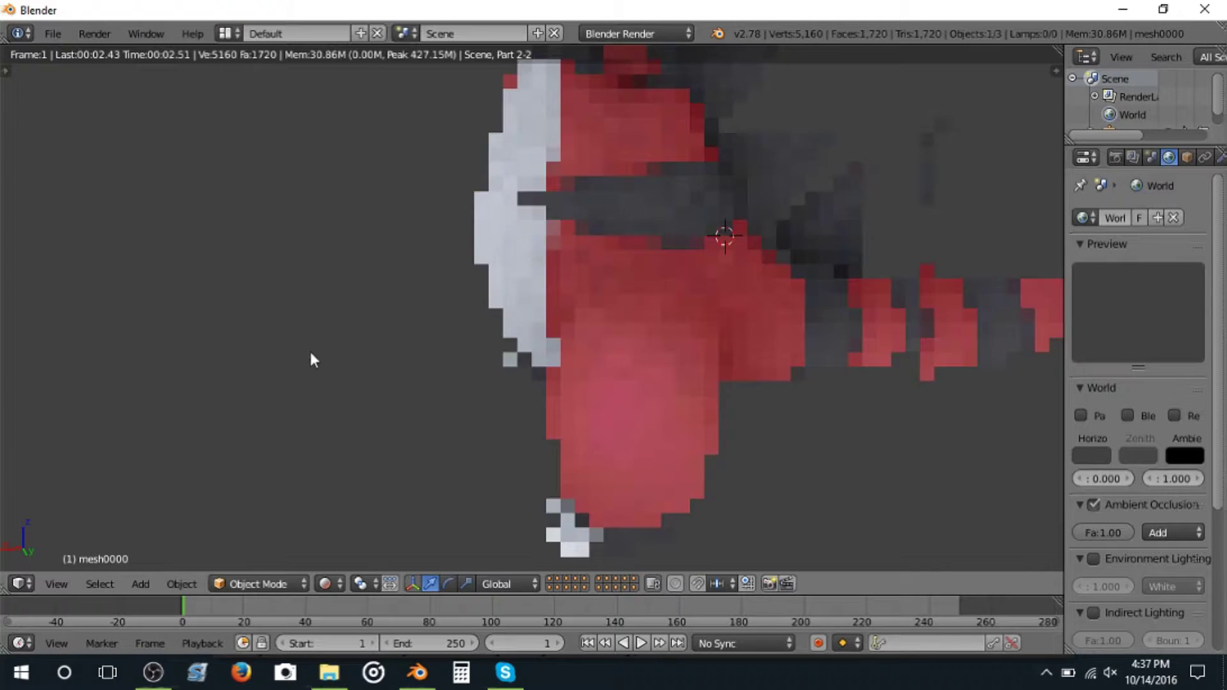
pyautogui.scroll(-8, 333, 281)
pyautogui.moveTo(340, 271); pyautogui.dragTo(608, 259, button='middle')
# Step: Return to wireframe display, select the Krookodile's armature and try moving it
pyautogui.hotkey('shift', 'z')
pyautogui.scroll(6, 537, 329)
pyautogui.moveTo(534, 333); pyautogui.dragTo(396, 354, button='middle')
pyautogui.press('z')
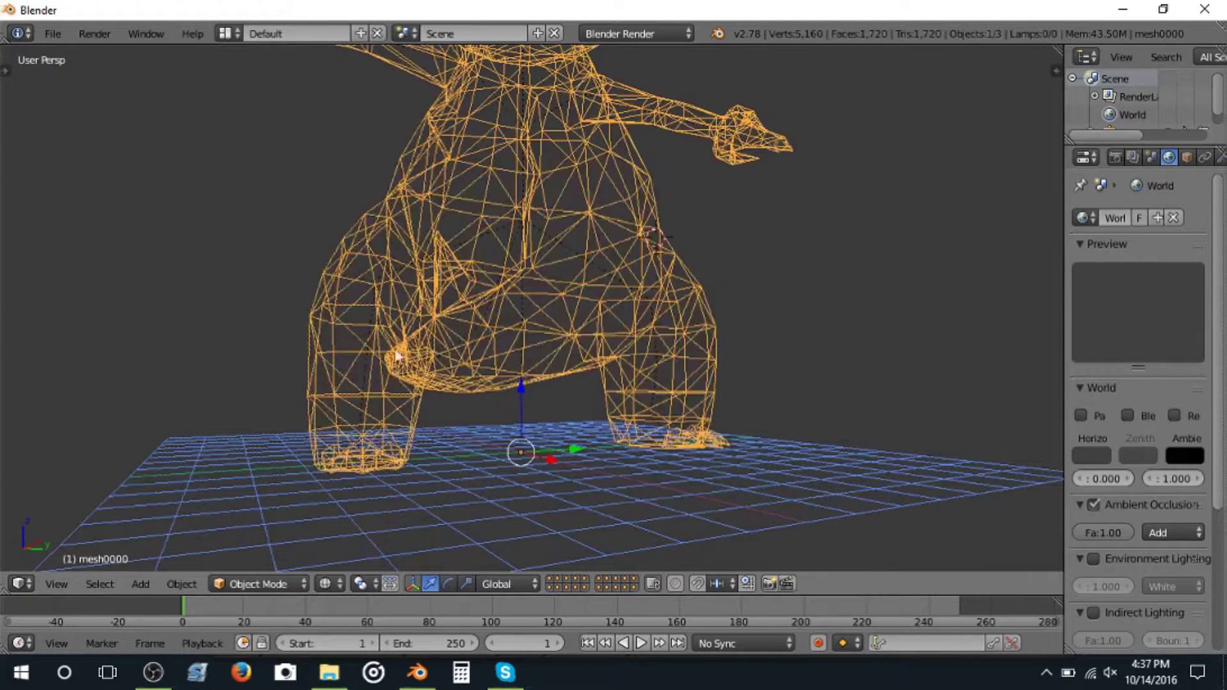
pyautogui.rightClick(365, 316)
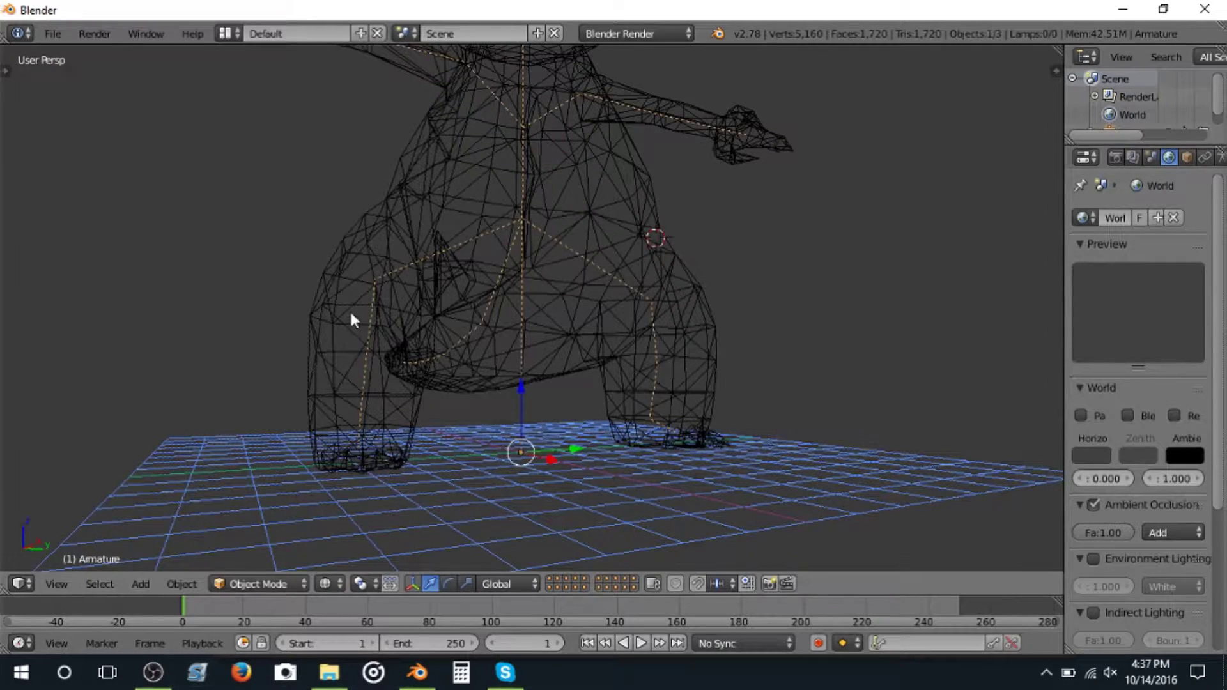
pyautogui.press('g')
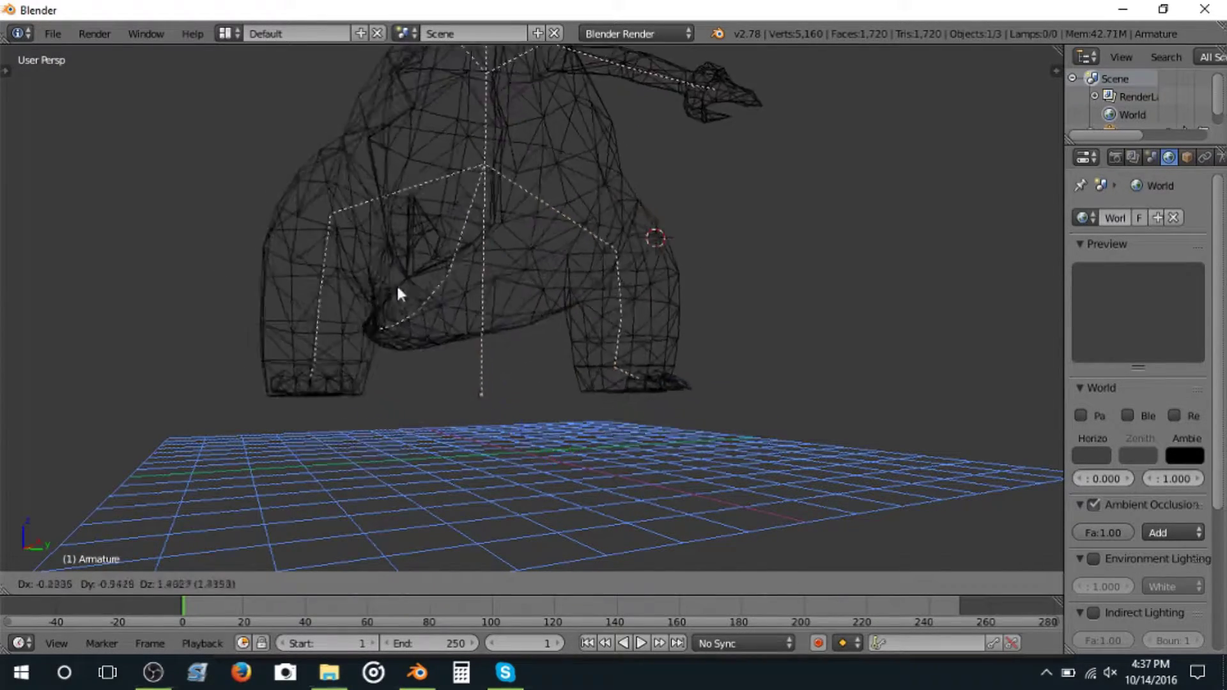
pyautogui.rightClick(552, 324)
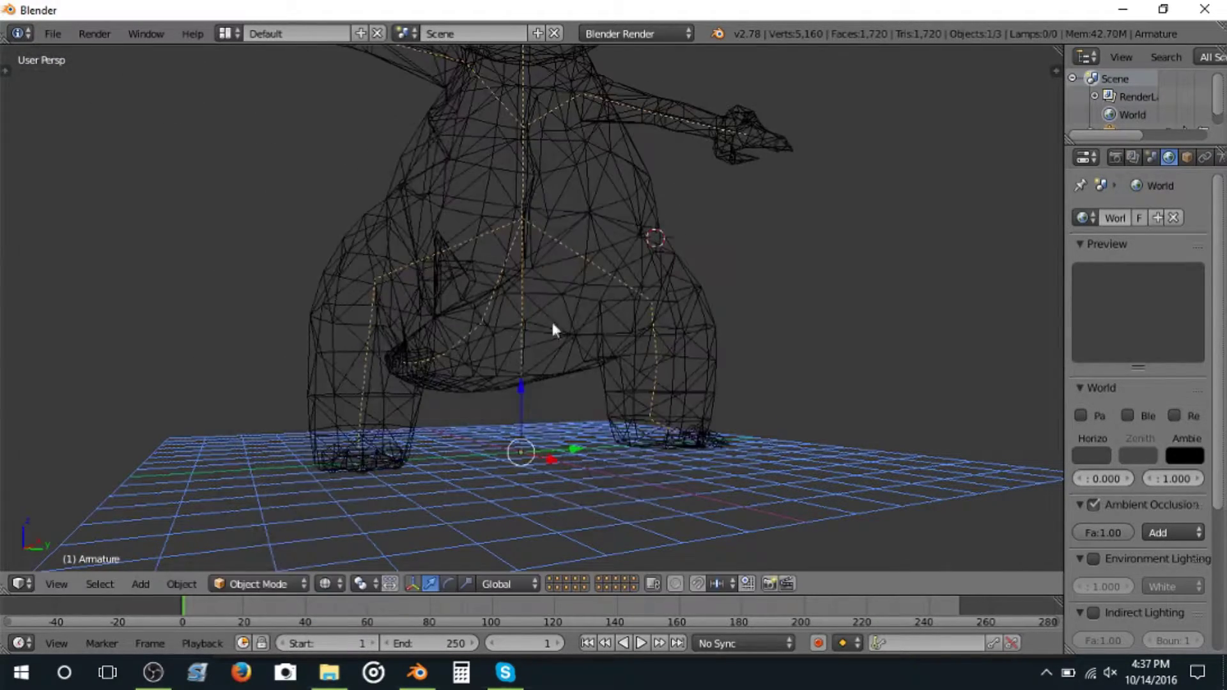
# Step: Enable X-Ray display for the armature
pyautogui.click(1202, 156)
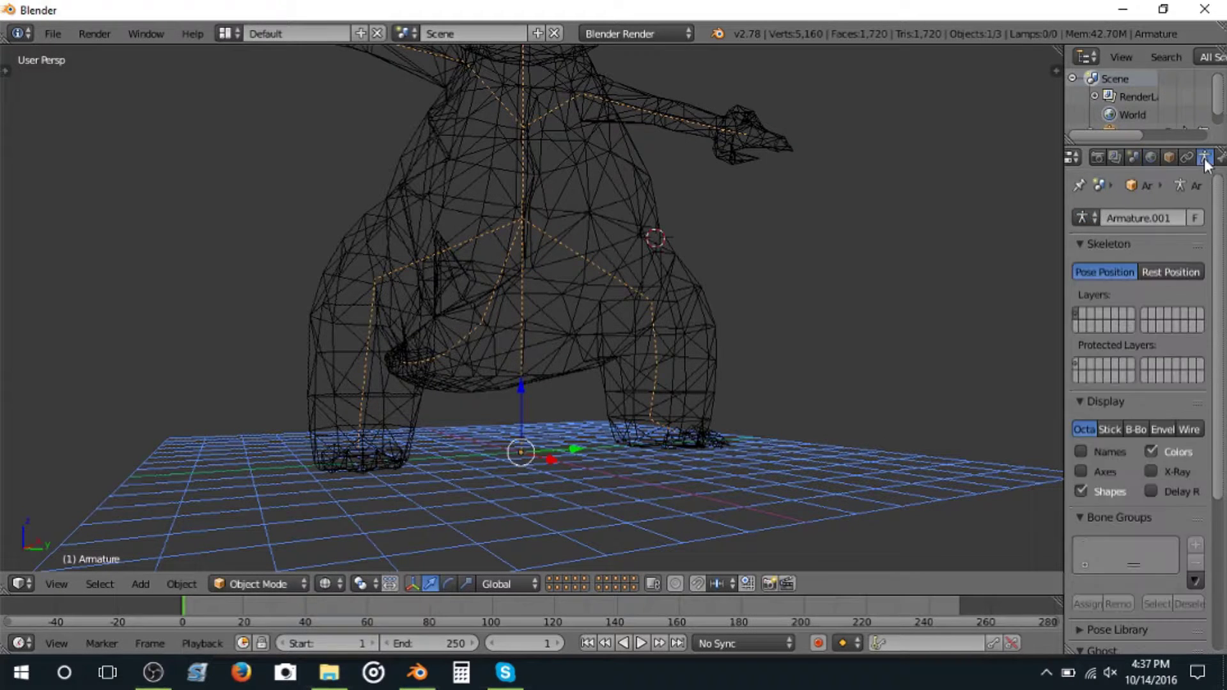
pyautogui.click(1172, 469)
pyautogui.press('F12')
pyautogui.press('Escape')
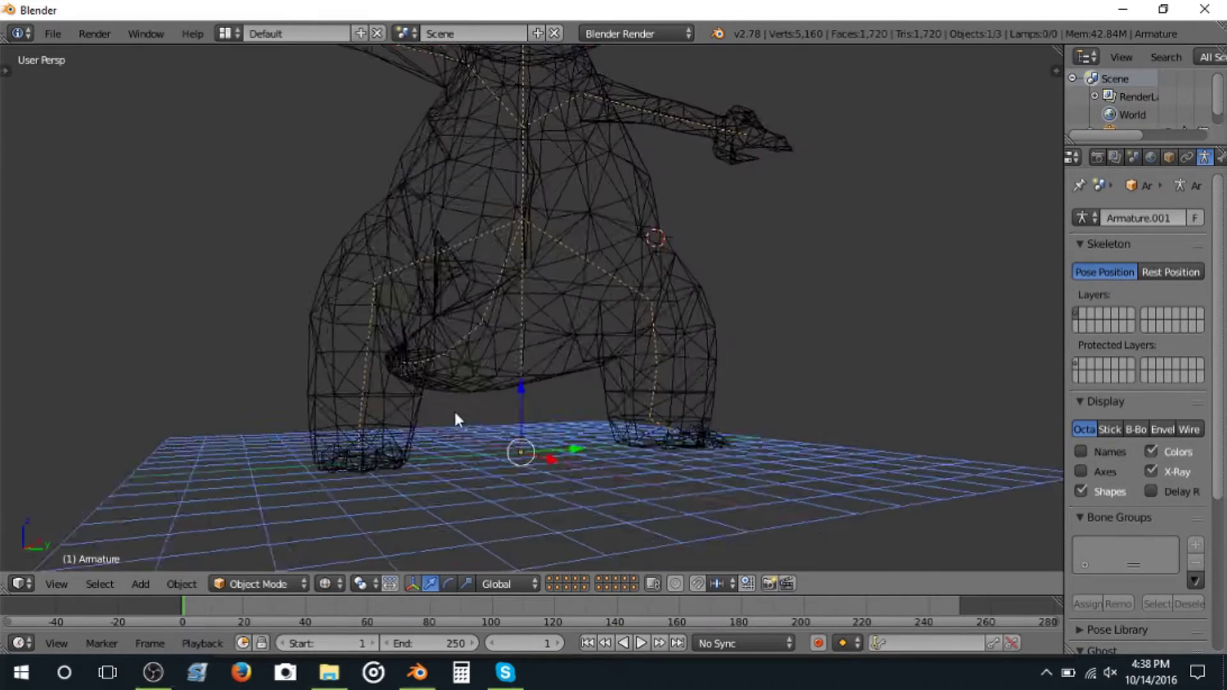
# Step: Enter Edit Mode on the armature and set the pivot point to Individual Origins
pyautogui.moveTo(455, 415); pyautogui.dragTo(610, 449, button='middle')
pyautogui.press('Tab')
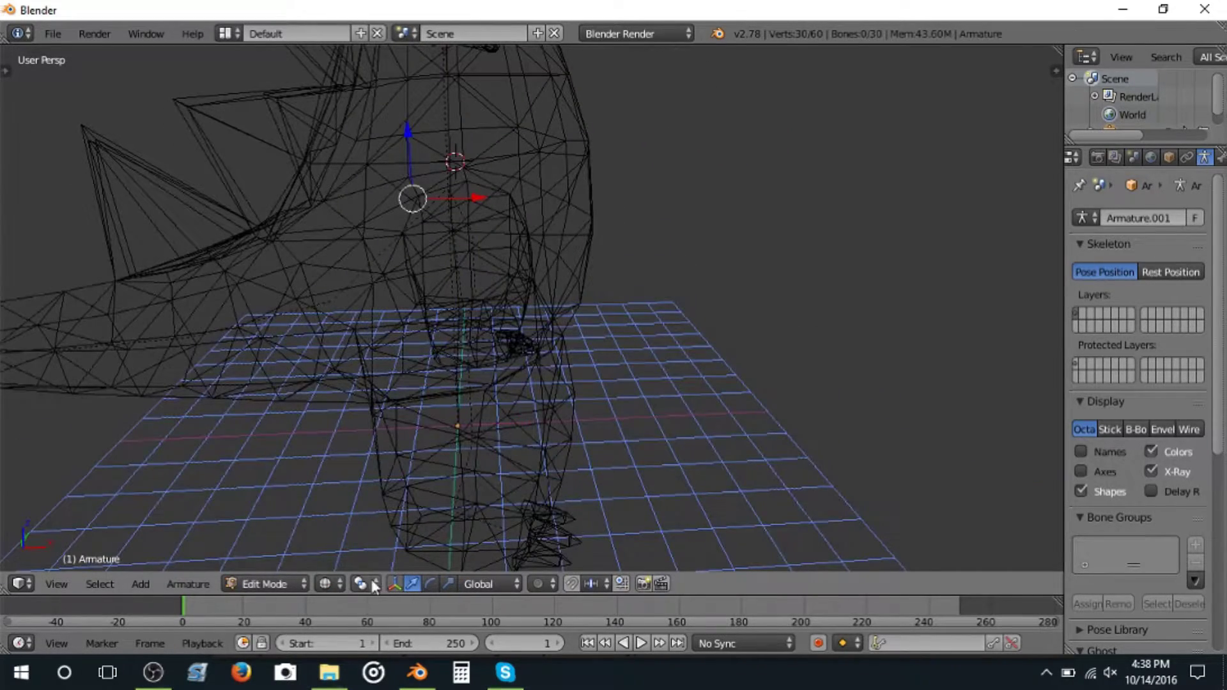
pyautogui.scroll(1, 371, 548)
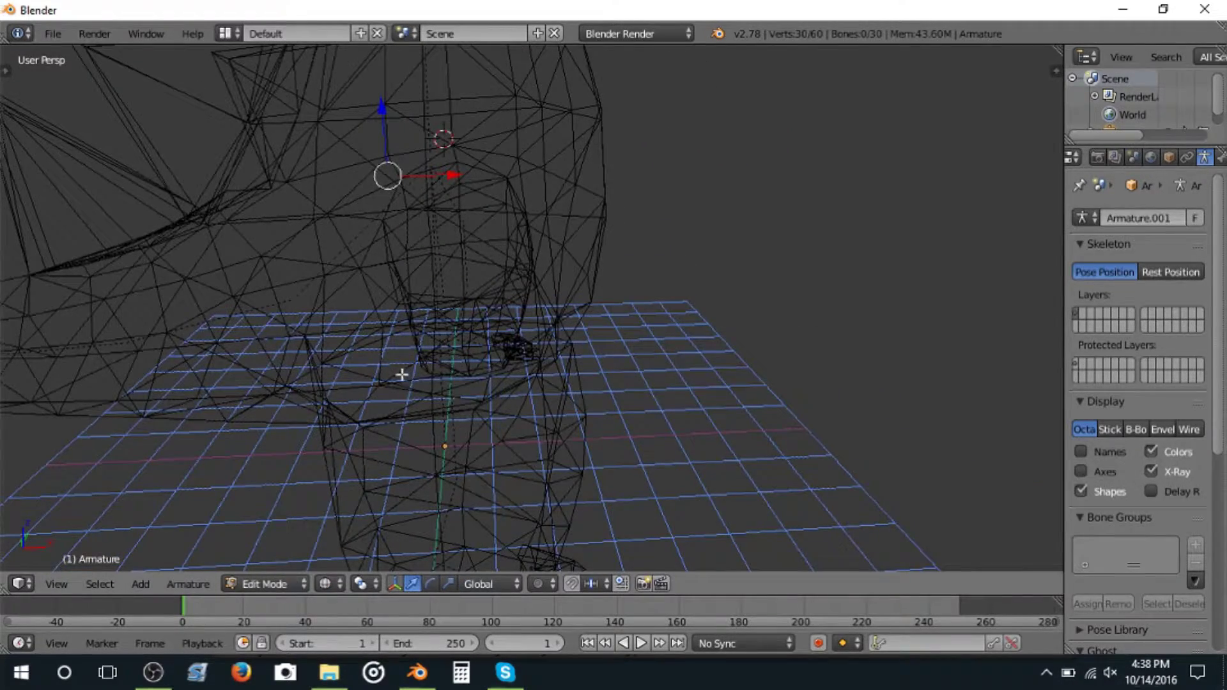
pyautogui.scroll(-5, 401, 374)
pyautogui.scroll(5, 444, 495)
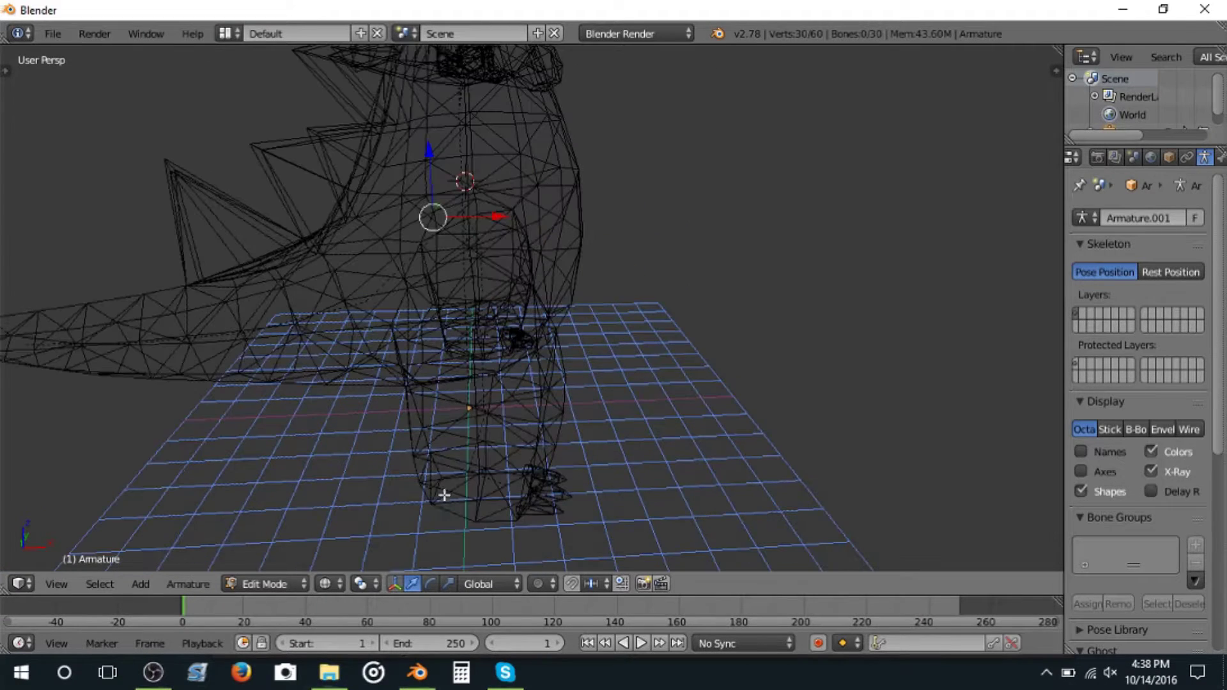
pyautogui.click(361, 584)
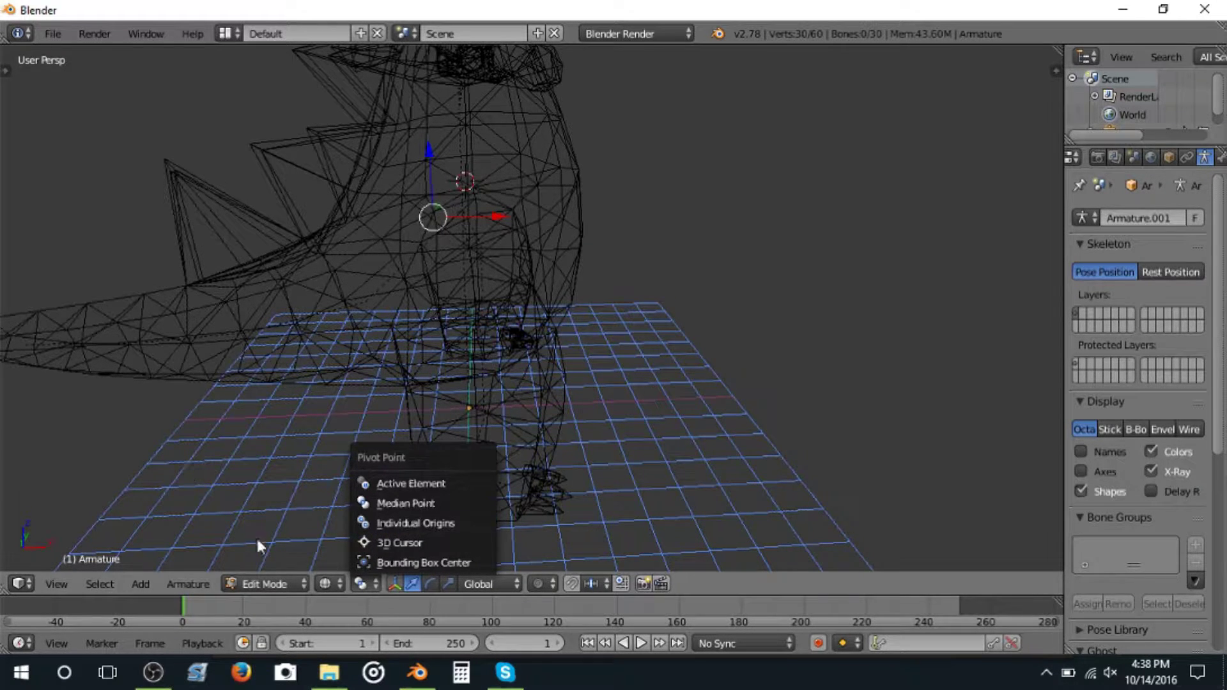
pyautogui.click(363, 582)
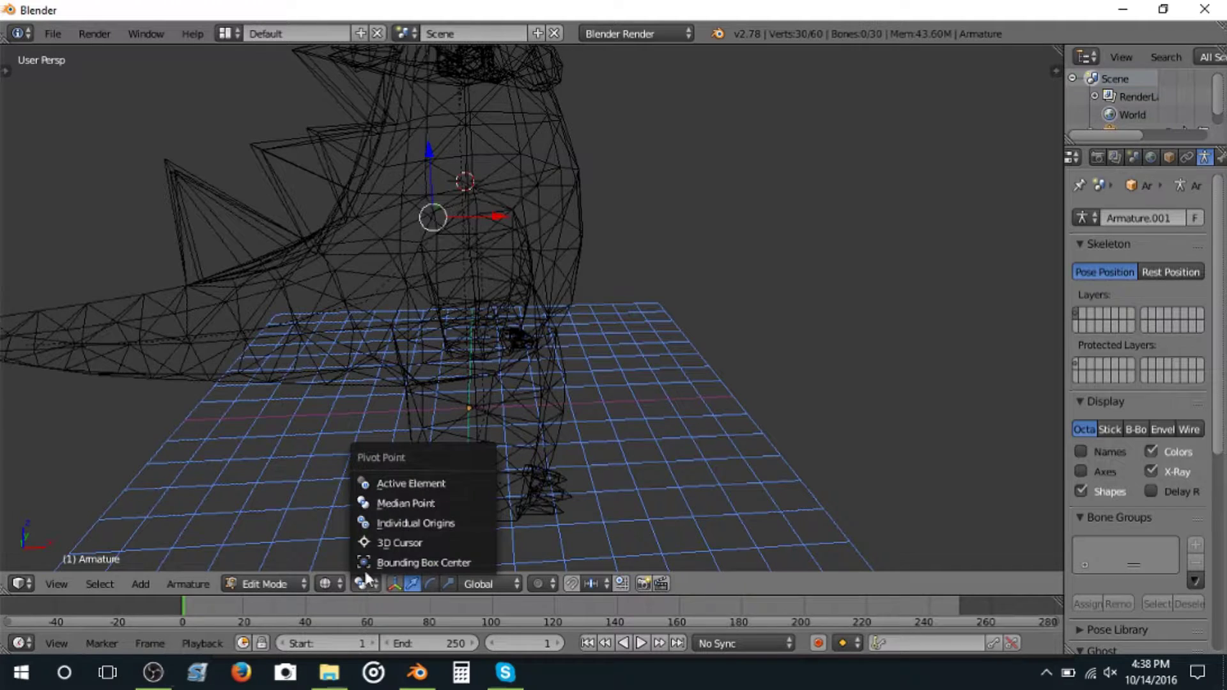
pyautogui.click(362, 526)
# Step: Scale all the armature's bones about their individual origins and clear the bone selection
pyautogui.scroll(-3, 339, 476)
pyautogui.moveTo(339, 394); pyautogui.dragTo(177, 354, button='middle')
pyautogui.press('s')
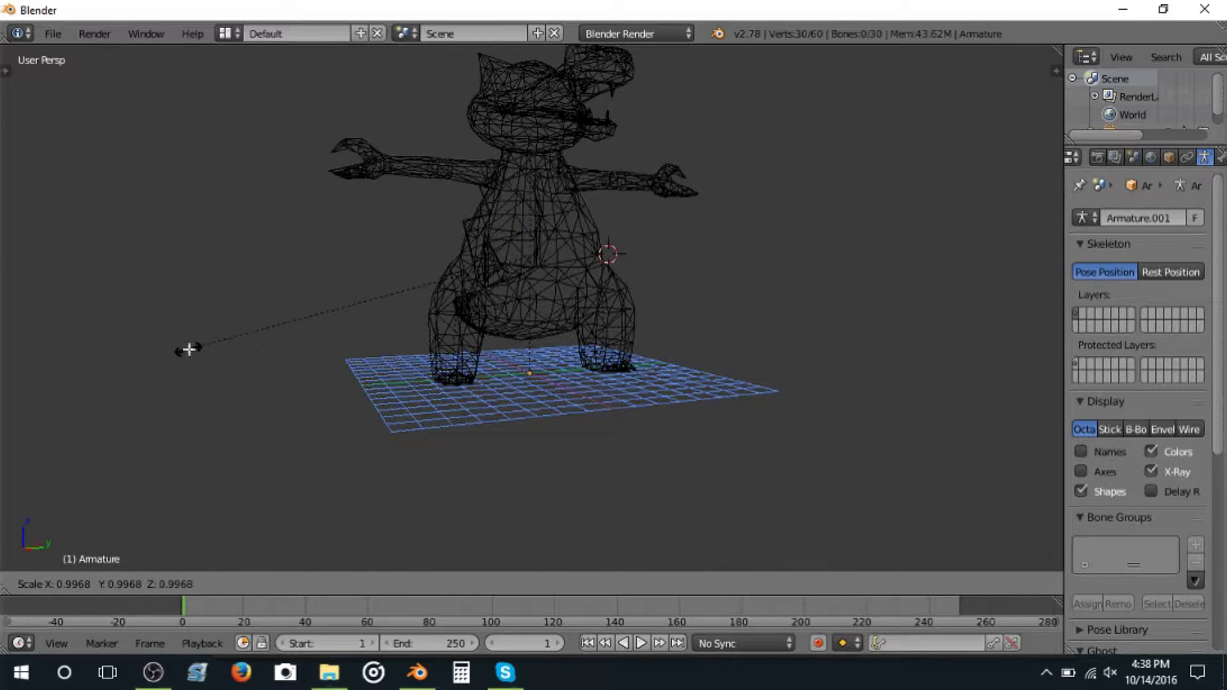
pyautogui.click(184, 358)
pyautogui.press('a')
pyautogui.scroll(5, 269, 351)
pyautogui.press('a')
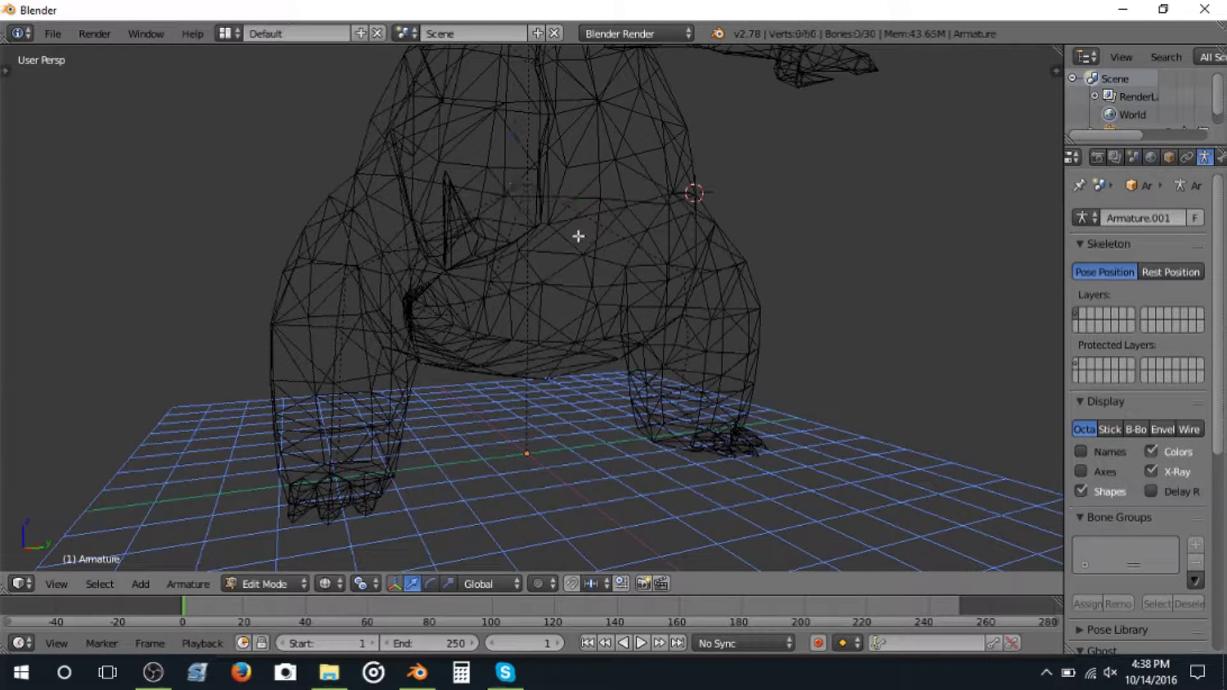
# Step: Select all the armature's bones, scale them by 99999 about their individual origins, and leave Edit Mode
pyautogui.press('a')
pyautogui.press('a')
pyautogui.press('a')
pyautogui.press('a')
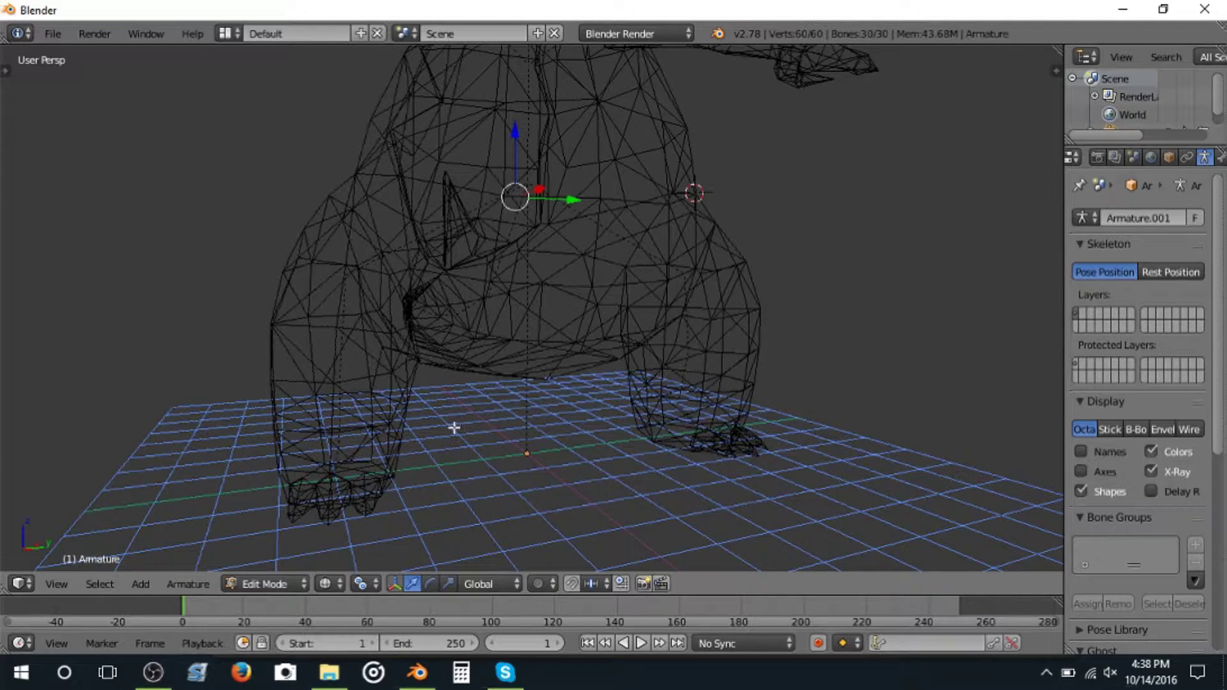
pyautogui.press('s')
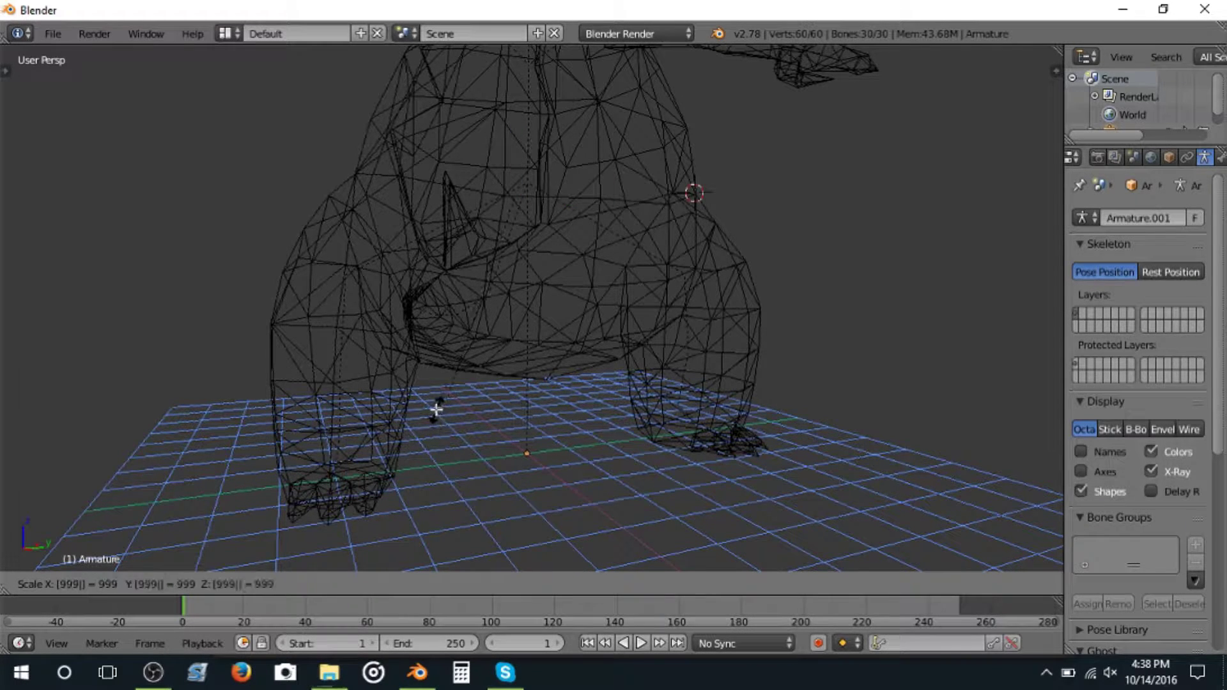
pyautogui.write('99999')
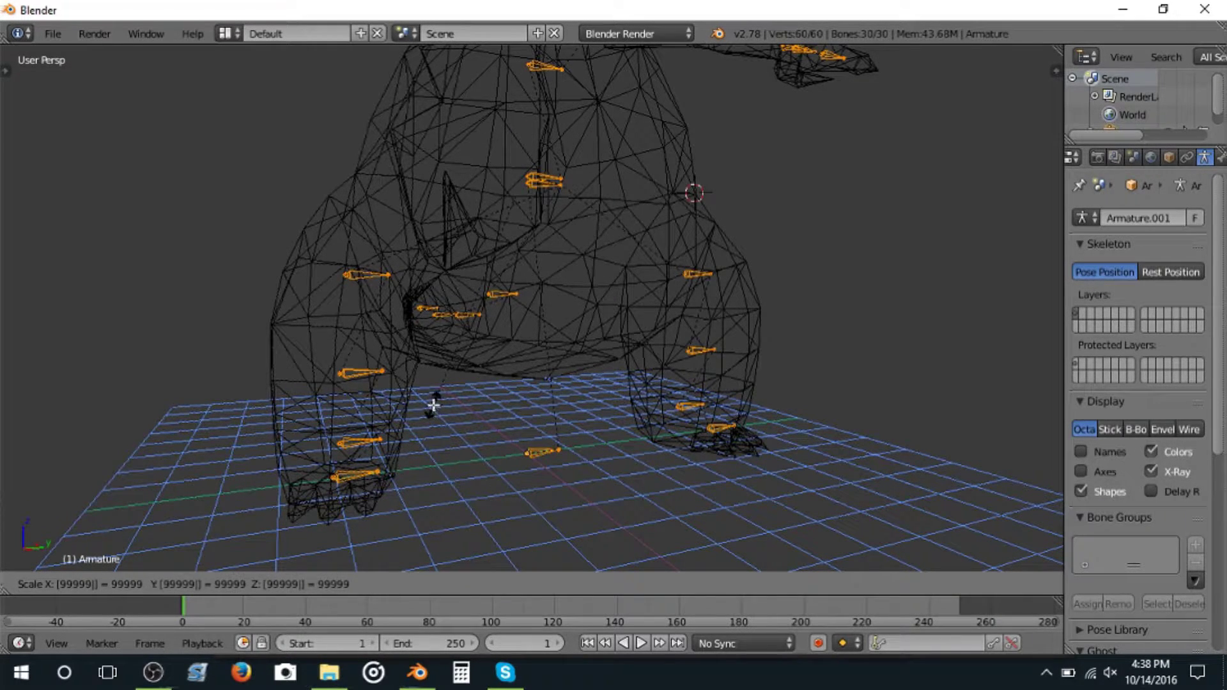
pyautogui.press('Return')
pyautogui.moveTo(478, 375); pyautogui.dragTo(545, 383, button='middle')
pyautogui.press('Tab')
# Step: Scale the whole Krookodile armature down in Object Mode to about a quarter of its size
pyautogui.scroll(-5, 665, 412)
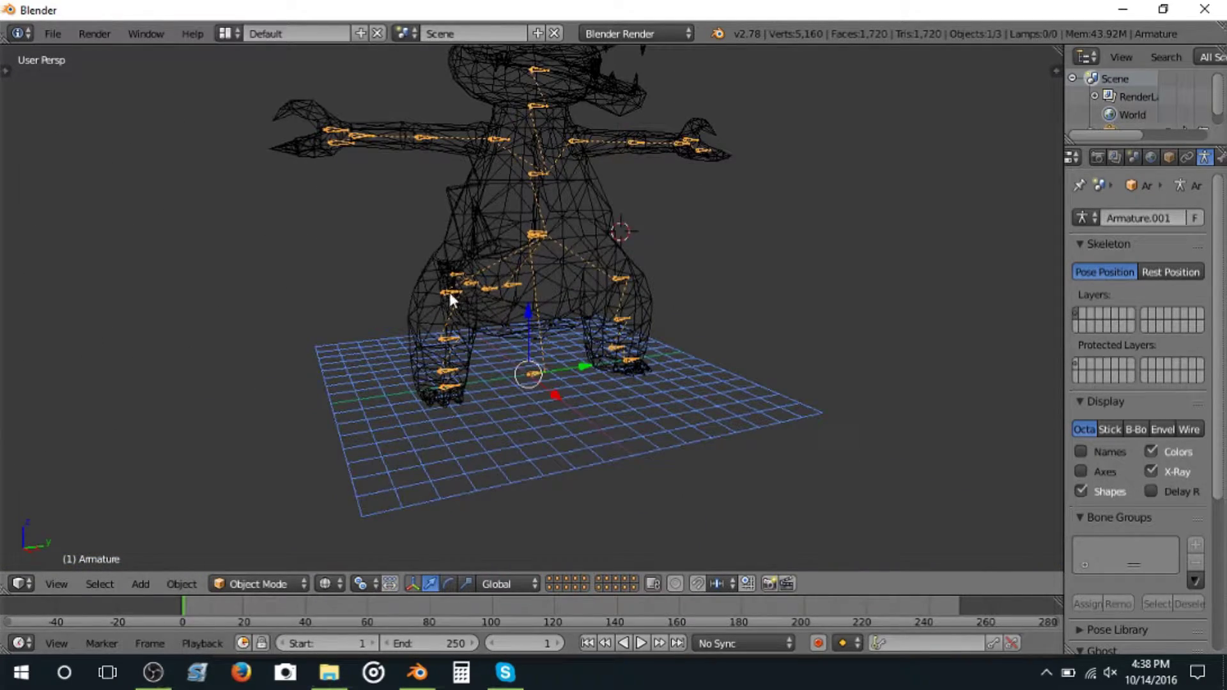
pyautogui.moveTo(803, 381); pyautogui.dragTo(767, 368, button='middle')
pyautogui.press('s')
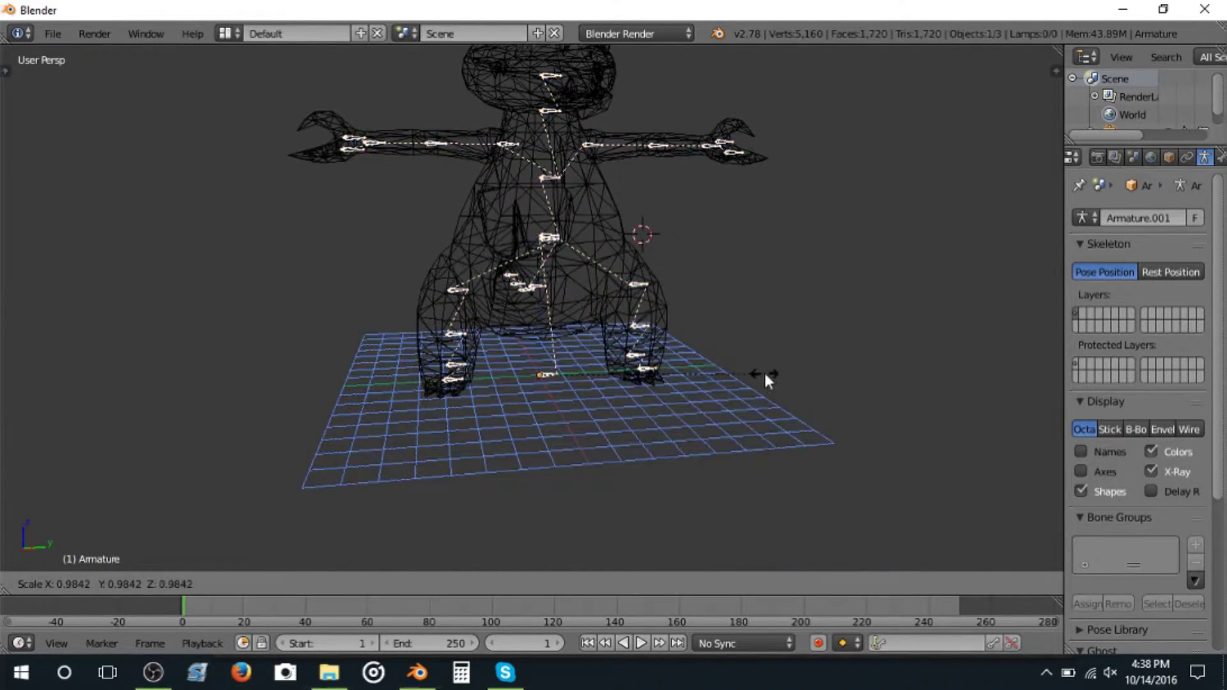
pyautogui.click(597, 398)
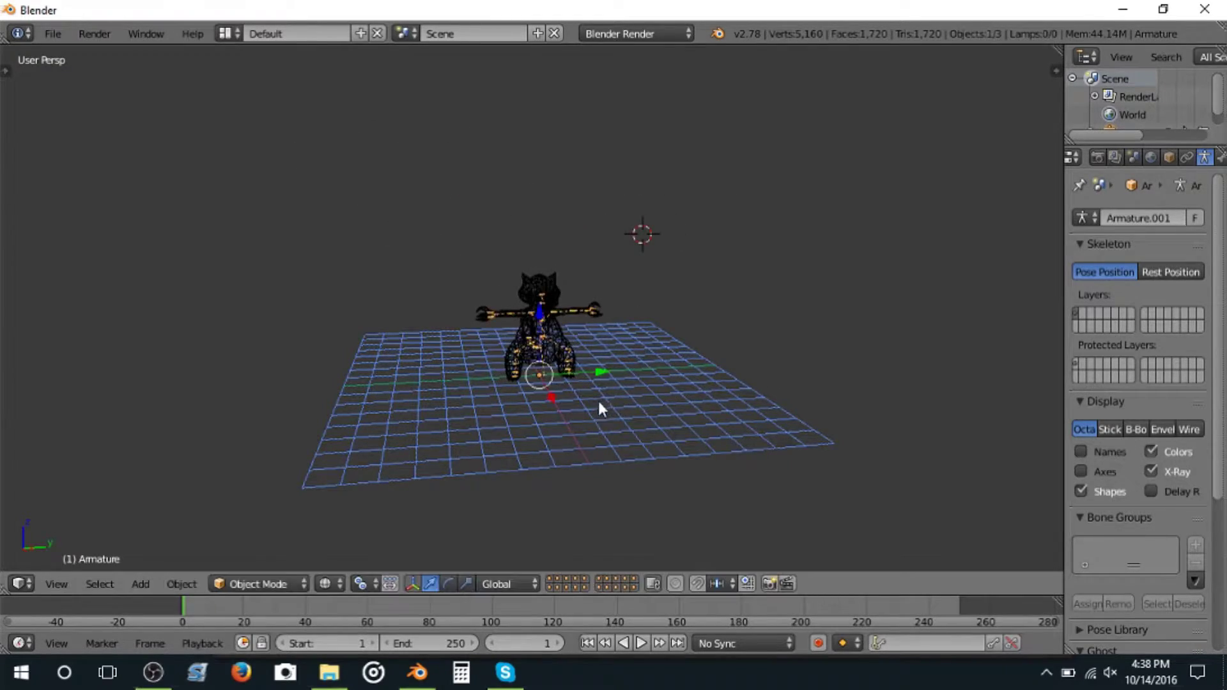
# Step: Examine the scaled model up close, preview its head in rendered display and return to wireframe
pyautogui.scroll(3, 600, 384)
pyautogui.moveTo(617, 434); pyautogui.dragTo(640, 355, button='middle')
pyautogui.scroll(5, 330, 508)
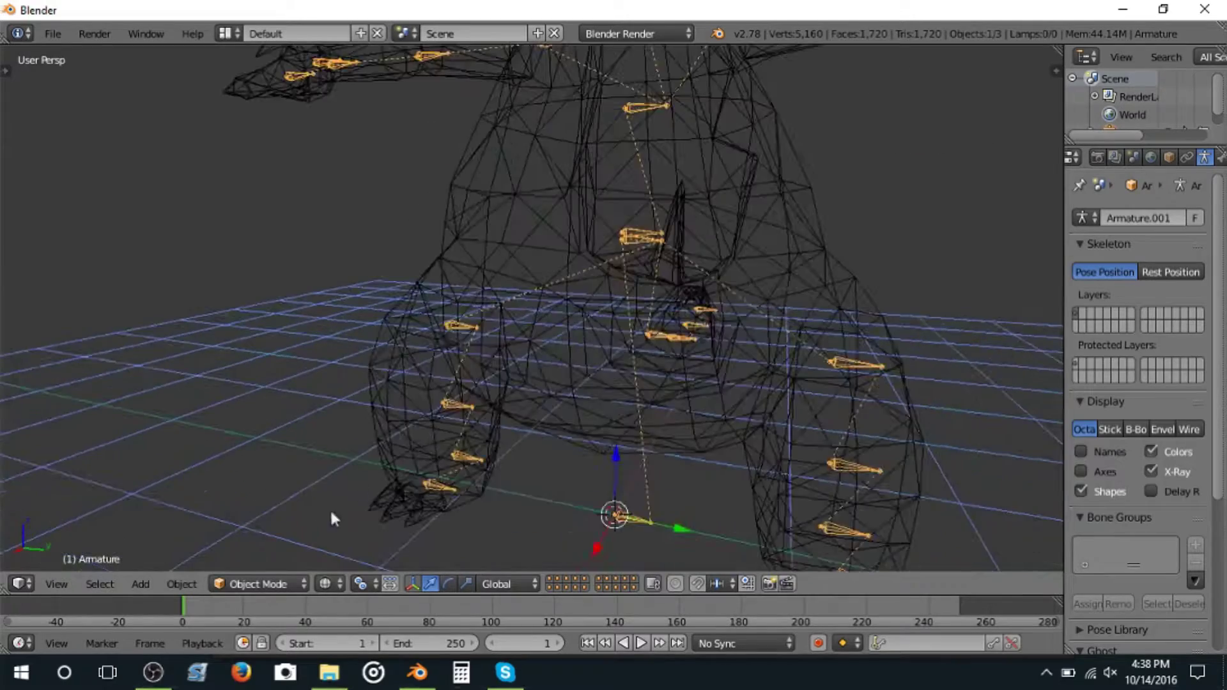
pyautogui.scroll(-2, 364, 473)
pyautogui.hotkey('shift', 'z')
pyautogui.moveTo(296, 510)
pyautogui.keyDown('shift'); pyautogui.mouseDown(button='middle')
pyautogui.moveTo(338, 530)
pyautogui.moveTo(378, 56)
pyautogui.mouseUp(button='middle'); pyautogui.keyUp('shift')
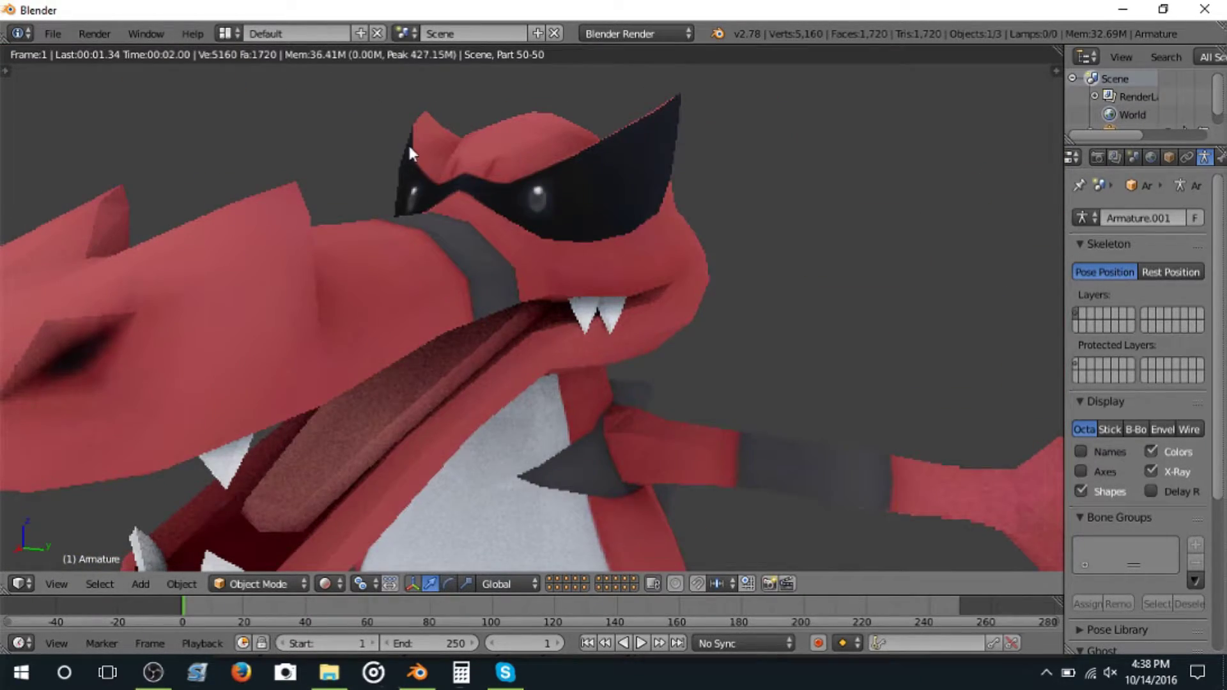
pyautogui.hotkey('shift', 'z')
pyautogui.moveTo(554, 322); pyautogui.dragTo(664, 323, button='middle')
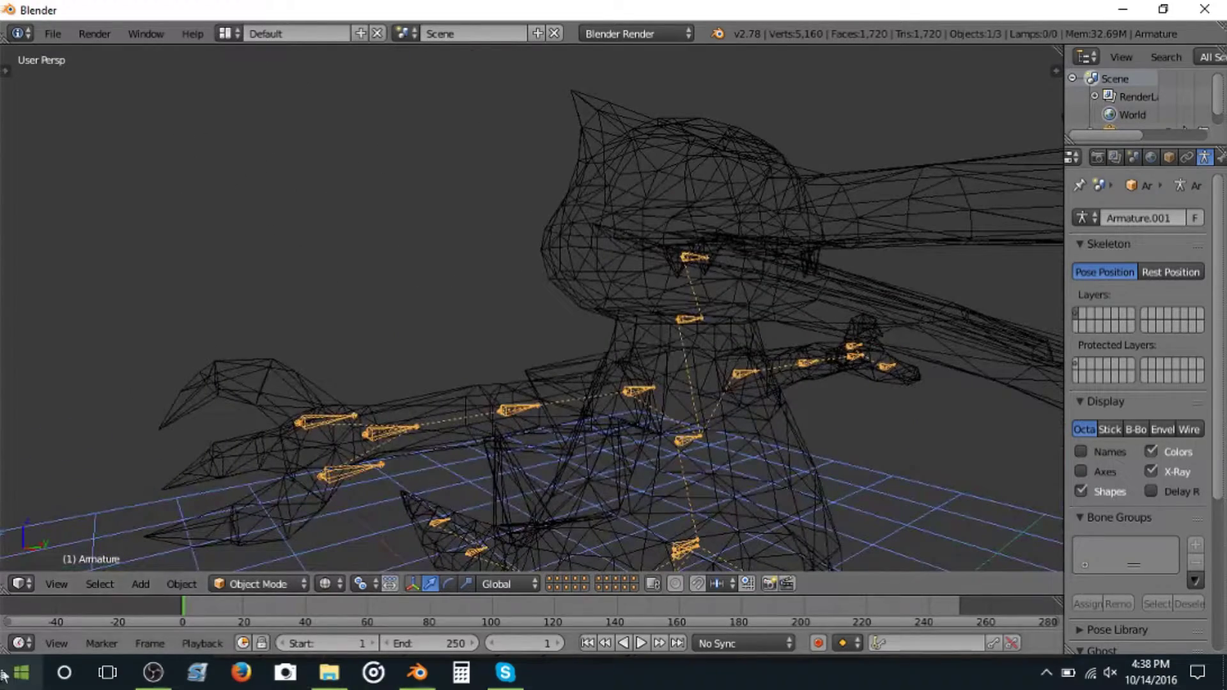
# Step: Put the armature into Pose Mode and switch the view to solid display
pyautogui.click(251, 584)
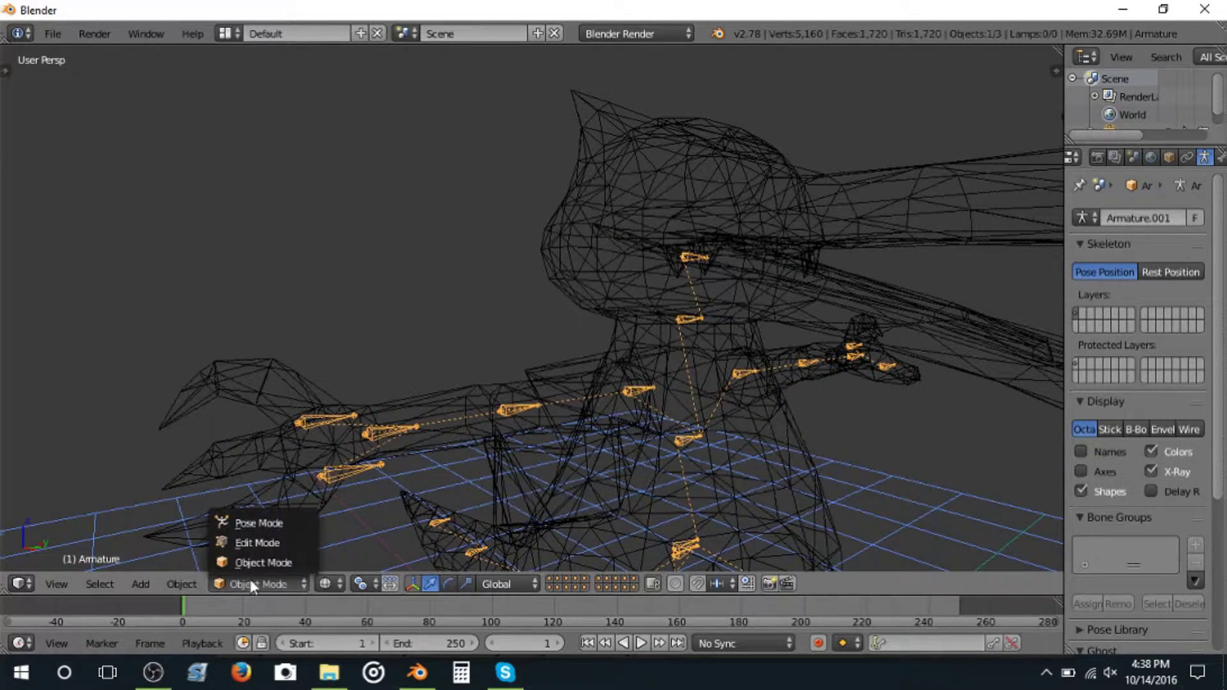
pyautogui.click(257, 521)
pyautogui.press('z')
pyautogui.moveTo(377, 393); pyautogui.dragTo(251, 382, button='middle')
# Step: Select the Jaw bone, rotate it about the global Y axis to open the mouth, preview it rendered and return to solid display
pyautogui.rightClick(462, 262)
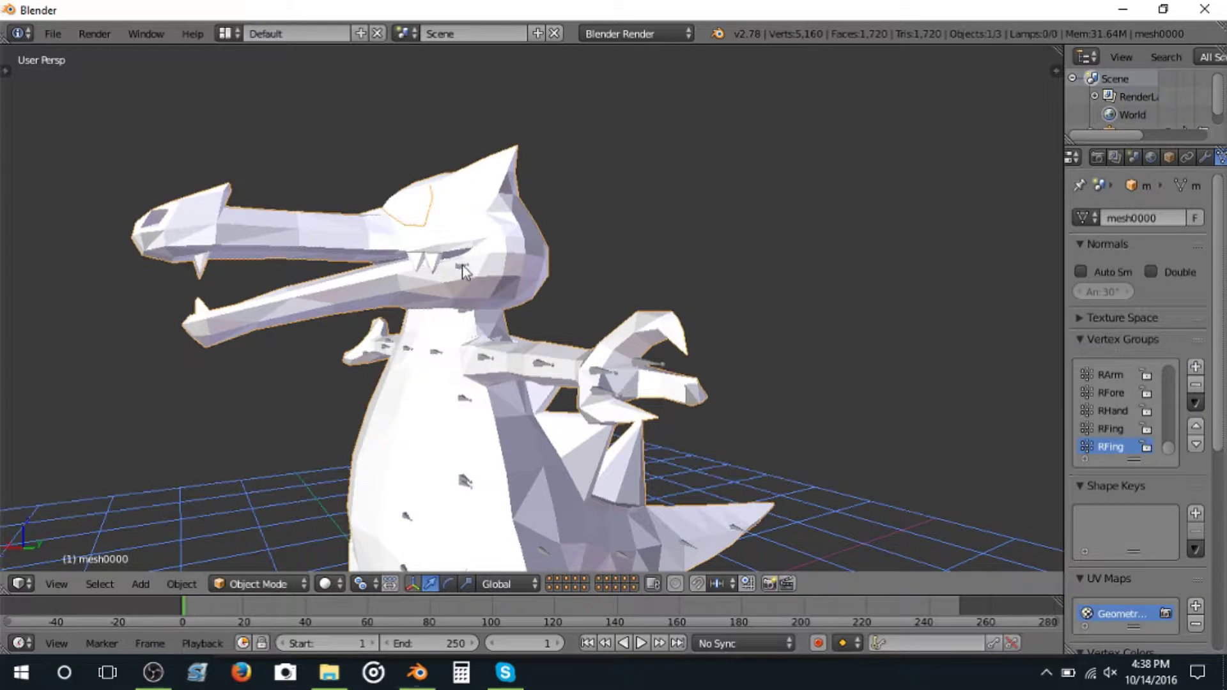
pyautogui.rightClick(461, 263)
pyautogui.press('r')
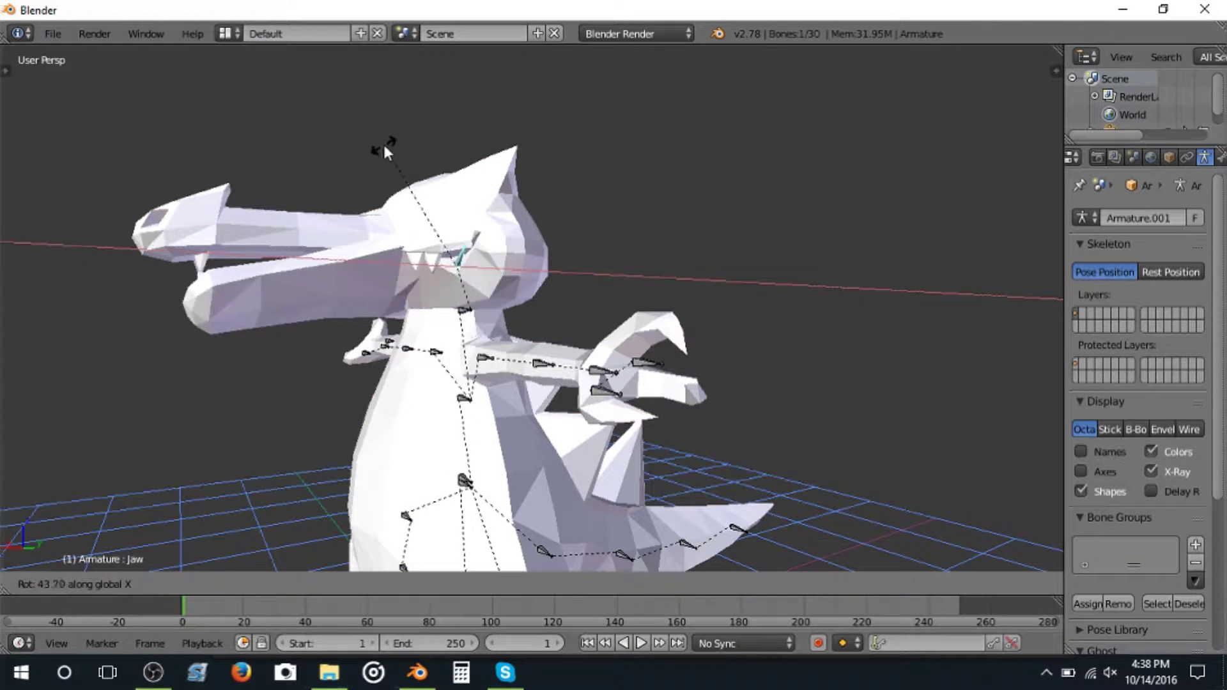
pyautogui.press('y')
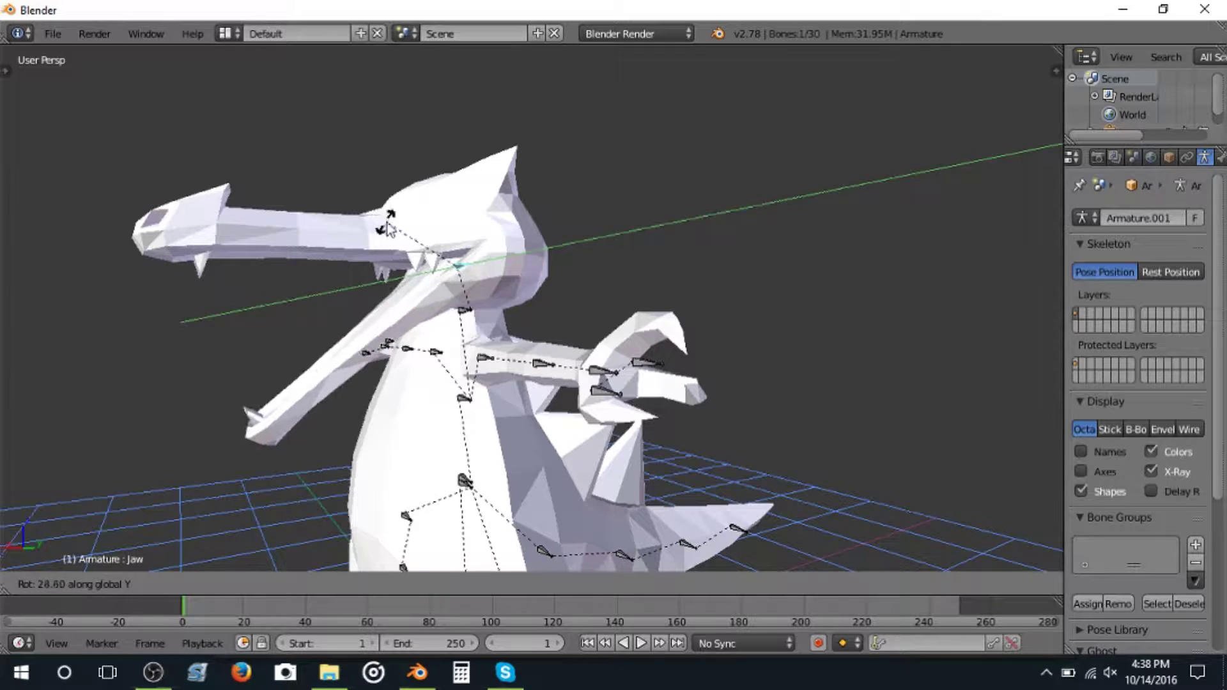
pyautogui.click(374, 237)
pyautogui.hotkey('shift', 'z')
pyautogui.moveTo(373, 237)
pyautogui.mouseDown(button='middle')
pyautogui.moveTo(538, 228)
pyautogui.moveTo(691, 278)
pyautogui.mouseUp(button='middle')
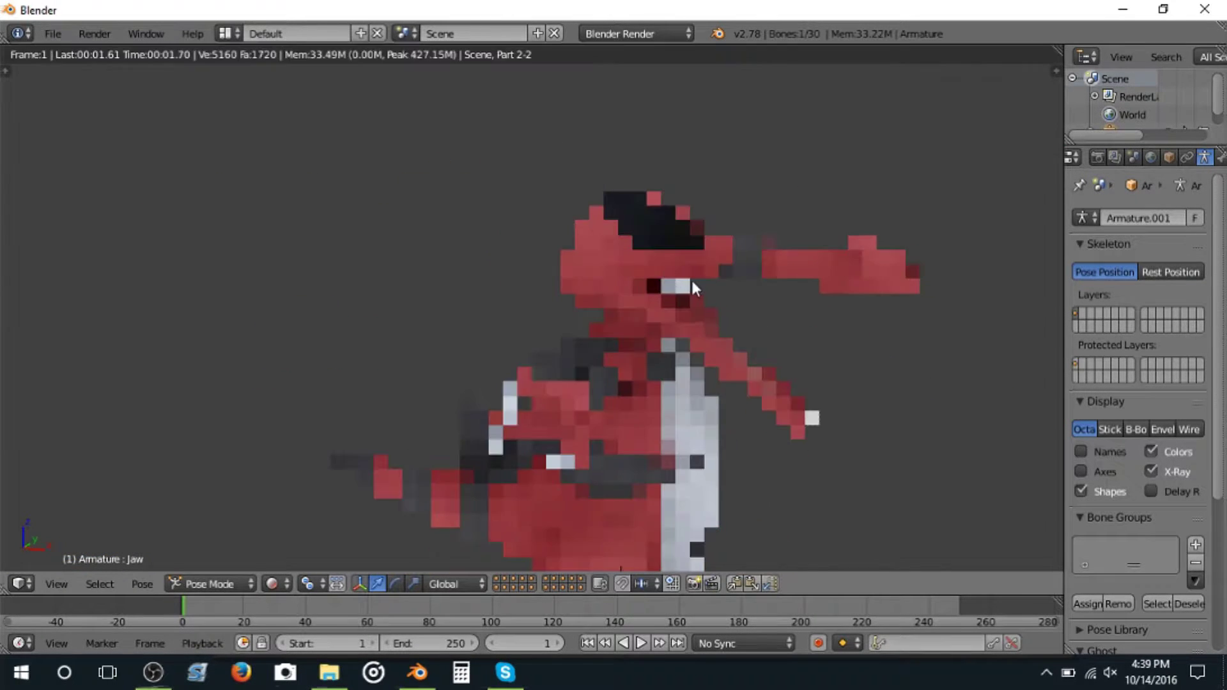
pyautogui.hotkey('shift', 'z')
pyautogui.press('z')
pyautogui.press('z')
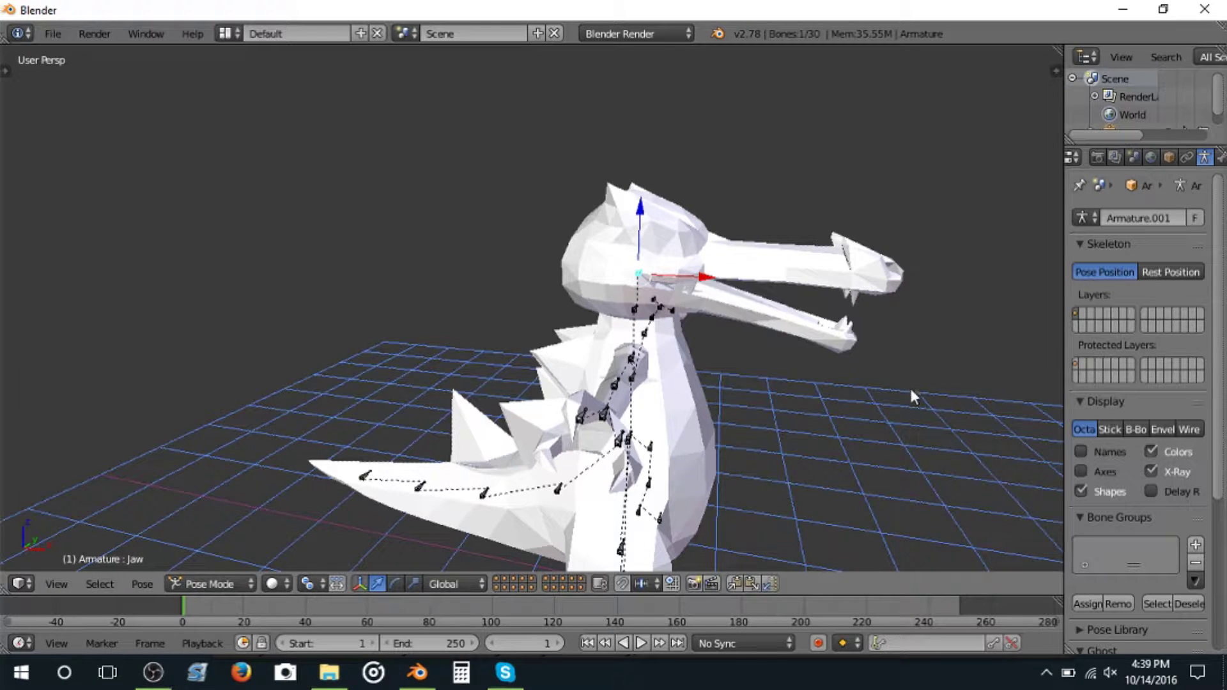
# Step: Try rotating the Jaw bone about the global X axis, and swing it wide open about the global Y axis
pyautogui.moveTo(893, 389); pyautogui.dragTo(920, 377, button='middle')
pyautogui.press('r')
pyautogui.press('x')
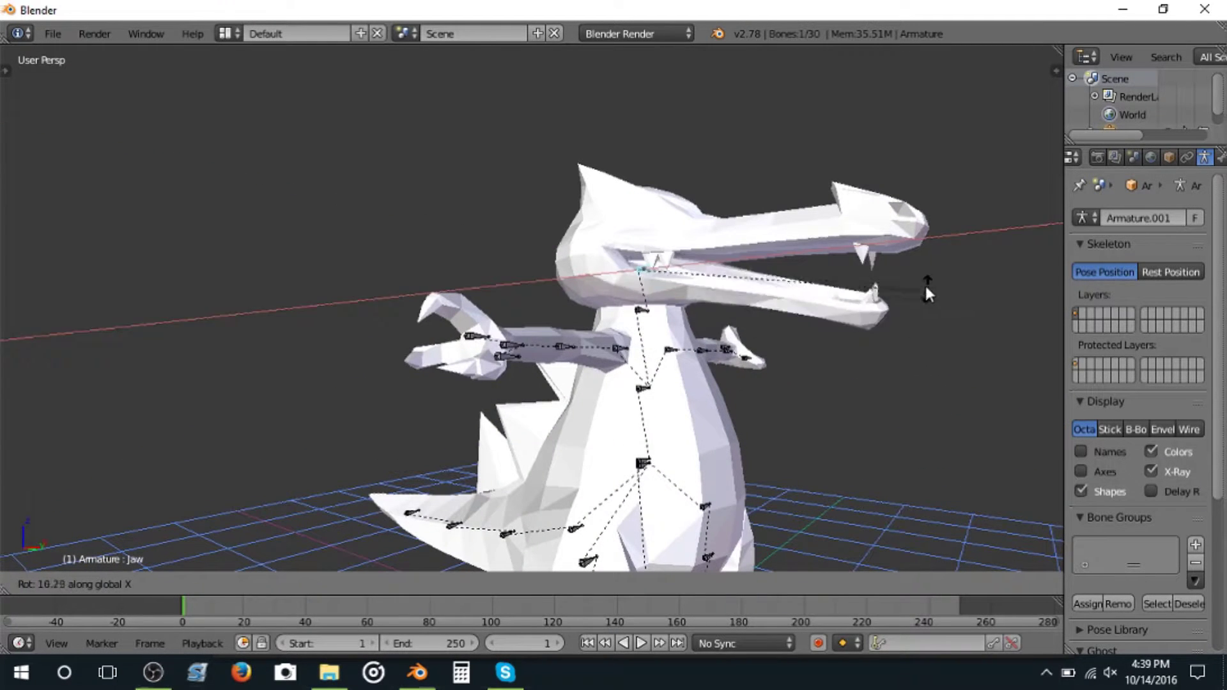
pyautogui.click(900, 297)
pyautogui.press('r')
pyautogui.press('y')
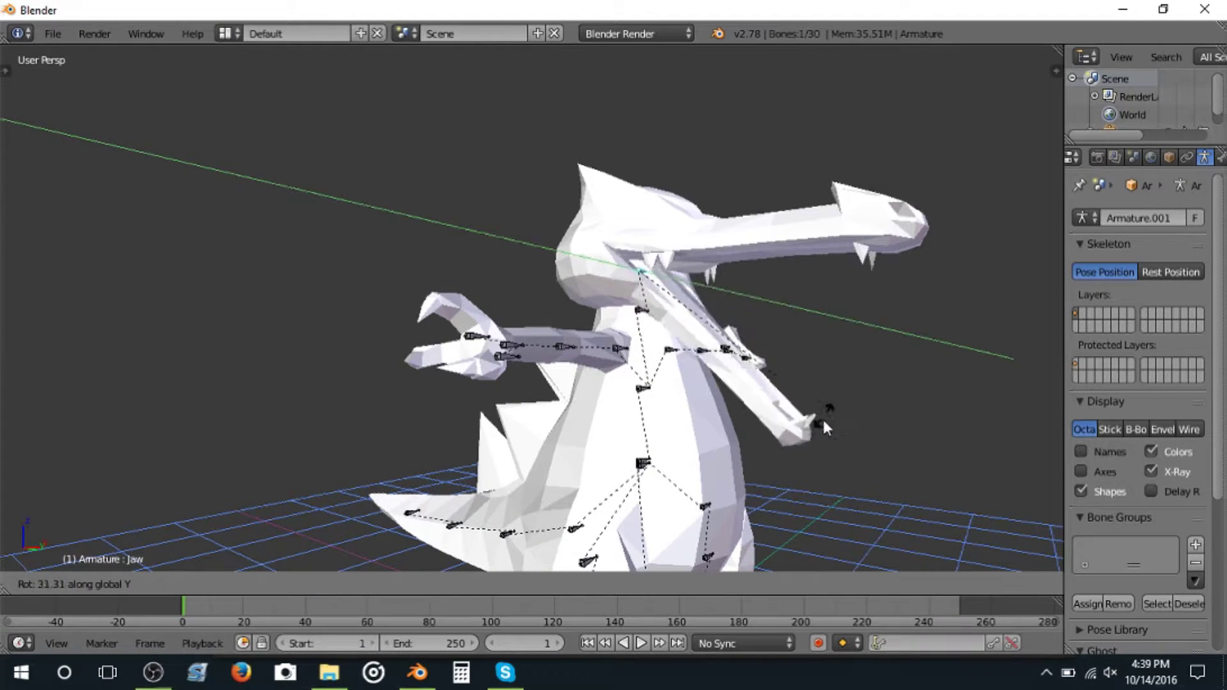
pyautogui.click(807, 404)
# Step: Examine the wide-open mouth from the front in rendered display and return to solid display
pyautogui.moveTo(806, 404); pyautogui.dragTo(658, 465, button='middle')
pyautogui.hotkey('shift', 'z')
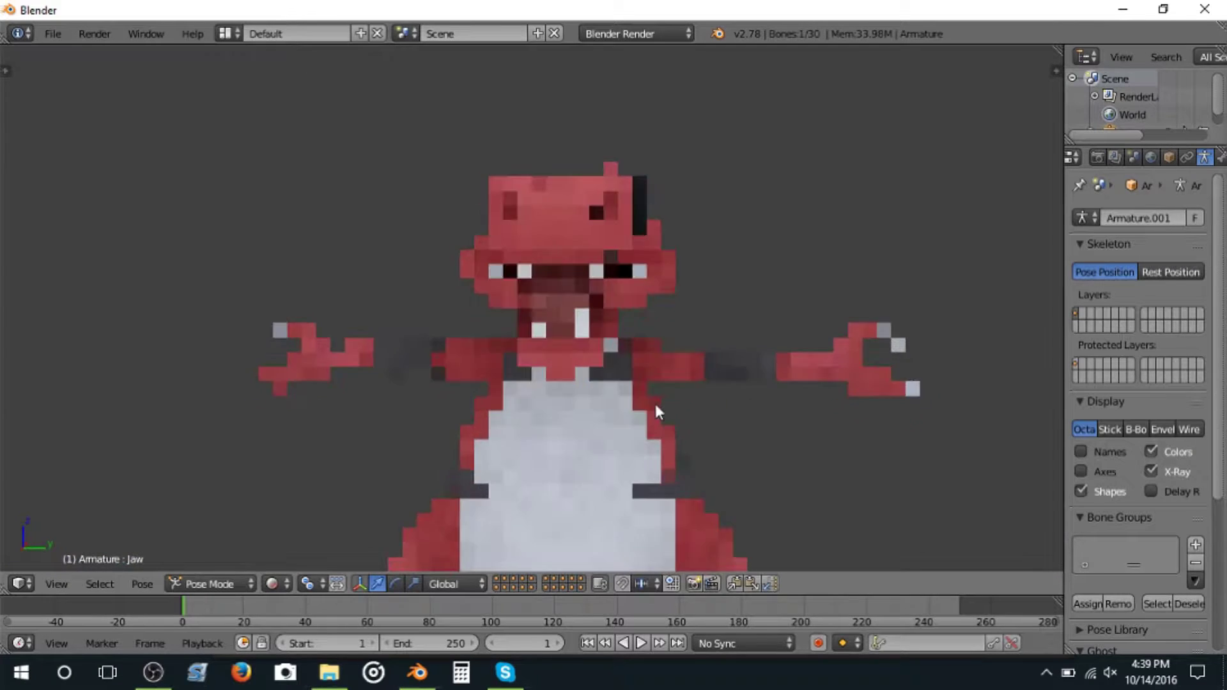
pyautogui.scroll(4, 654, 397)
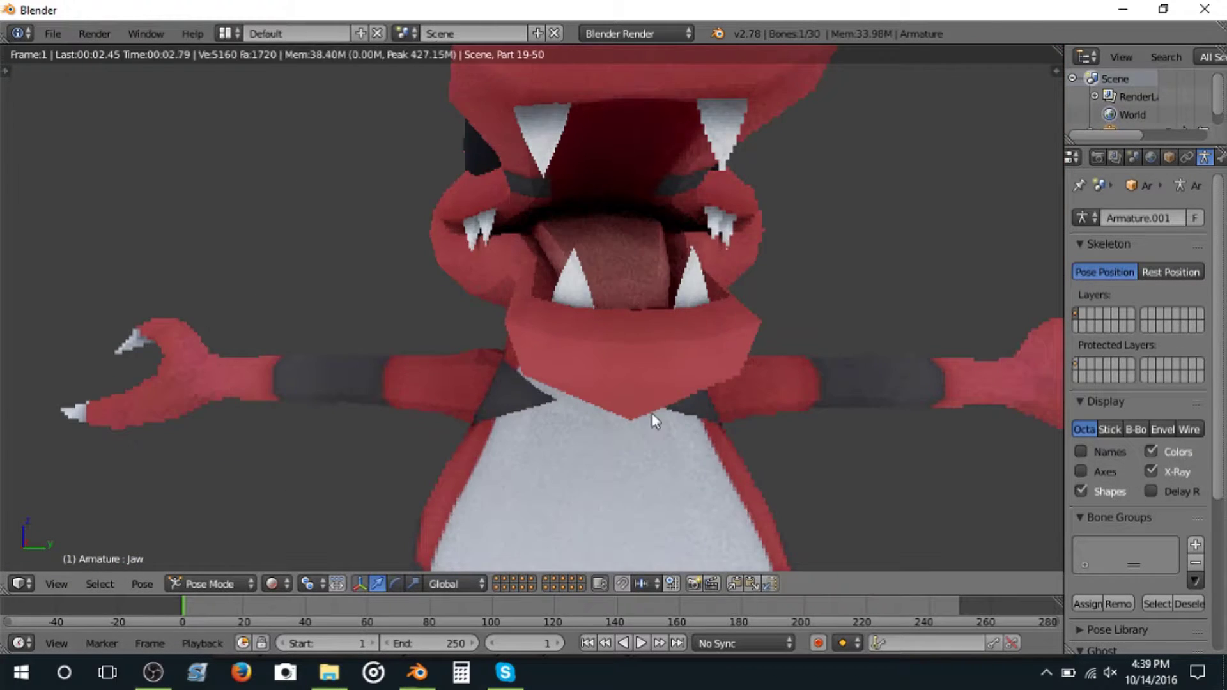
pyautogui.moveTo(652, 416)
pyautogui.mouseDown(button='middle')
pyautogui.moveTo(644, 444)
pyautogui.moveTo(486, 408)
pyautogui.moveTo(598, 342)
pyautogui.moveTo(894, 377)
pyautogui.moveTo(715, 320)
pyautogui.moveTo(569, 384)
pyautogui.moveTo(425, 501)
pyautogui.moveTo(580, 568)
pyautogui.mouseUp(button='middle')
pyautogui.hotkey('shift', 'z')
# Step: Select the Tail1 bone at the tail's base and try rotating it about the Z axis
pyautogui.scroll(-4, 486, 408)
pyautogui.rightClick(598, 340)
pyautogui.scroll(-5, 599, 340)
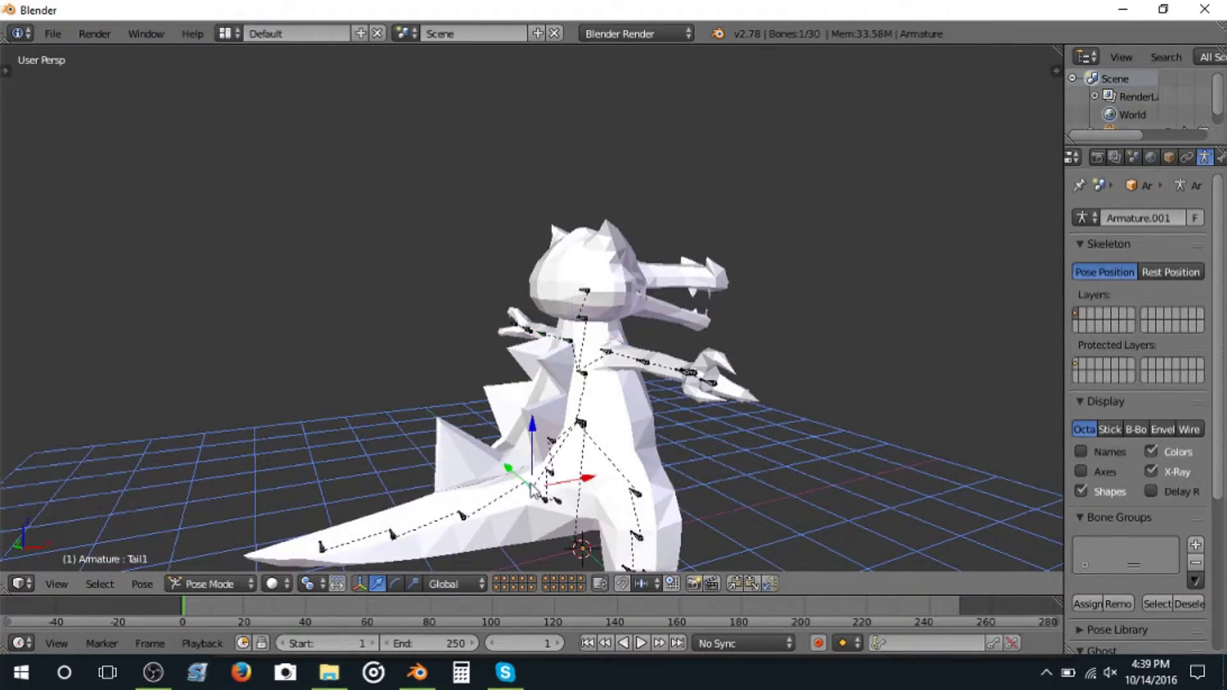
pyautogui.press('r')
pyautogui.press('z')
pyautogui.rightClick(570, 462)
pyautogui.press('r')
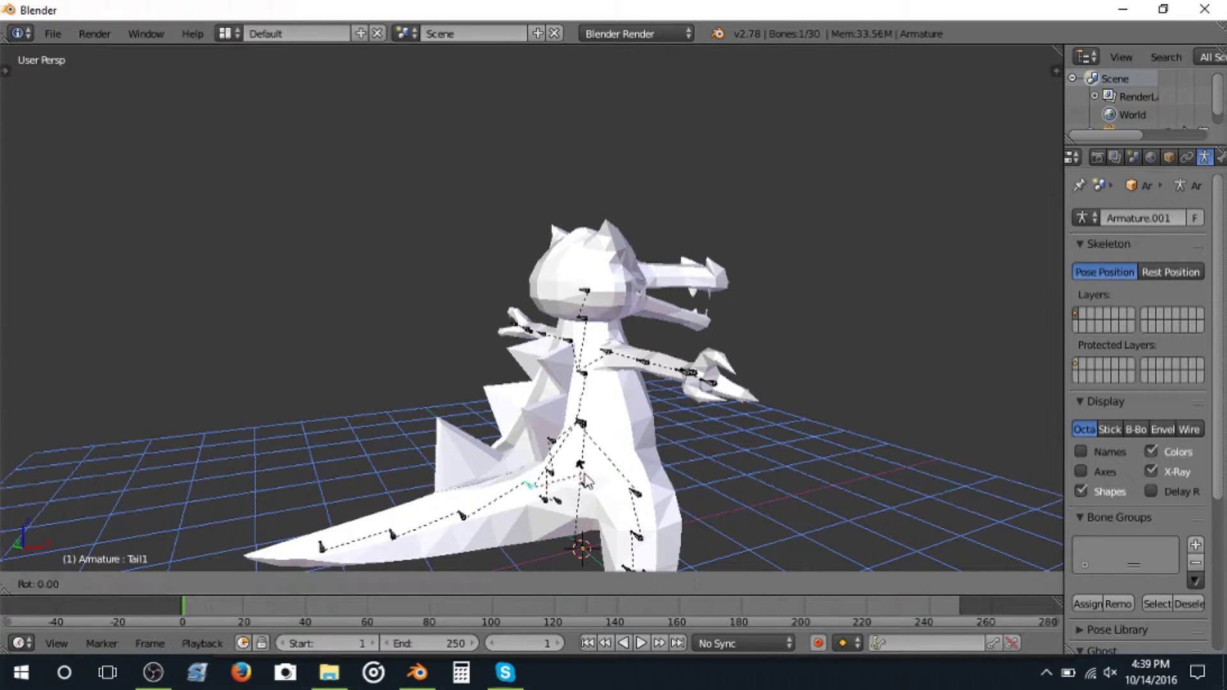
pyautogui.rightClick(578, 473)
# Step: Leave Pose Mode and select the Krookodile's body mesh
pyautogui.moveTo(580, 474); pyautogui.dragTo(305, 453, button='middle')
pyautogui.scroll(5, 306, 453)
pyautogui.hotkey('ctrl', 'Tab')
pyautogui.rightClick(478, 374)
pyautogui.scroll(-5, 461, 382)
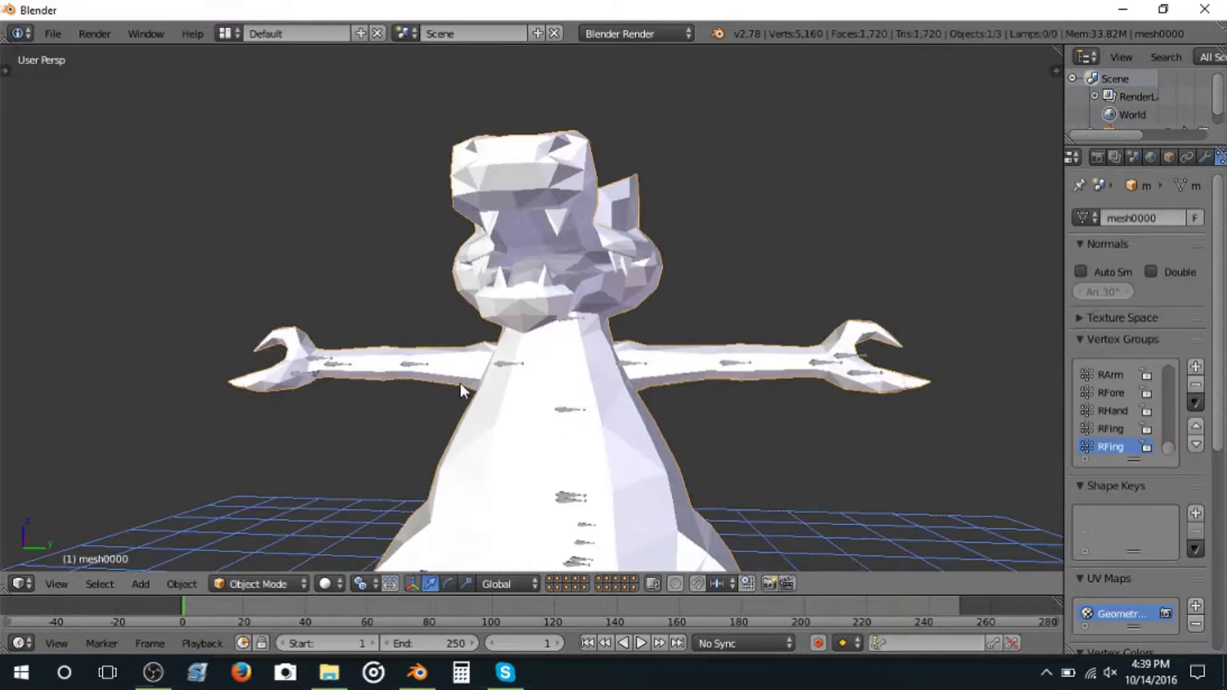
# Step: Switch to rendered display and examine the head's eyes, mask and jaws from the front and the side
pyautogui.scroll(1, 473, 376)
pyautogui.moveTo(473, 376); pyautogui.dragTo(468, 419, button='middle')
pyautogui.scroll(5, 768, 353)
pyautogui.hotkey('shift', 'z')
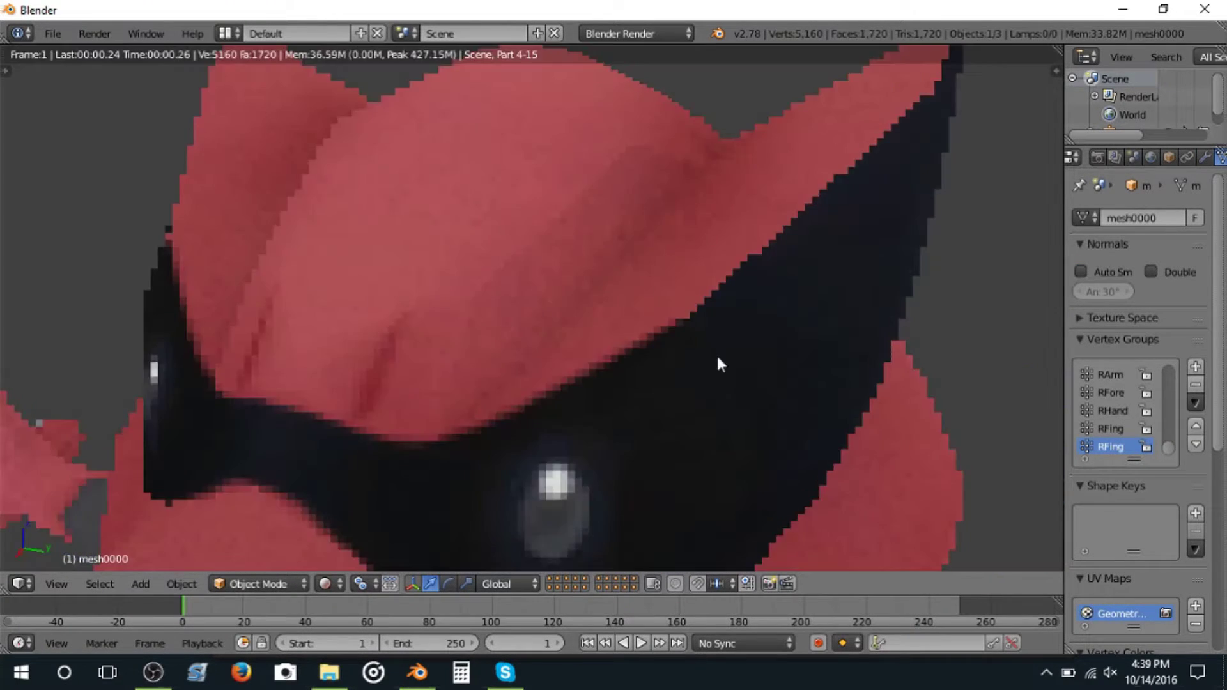
pyautogui.scroll(-2, 681, 363)
pyautogui.scroll(-3, 681, 363)
pyautogui.moveTo(543, 381); pyautogui.dragTo(514, 367, button='middle')
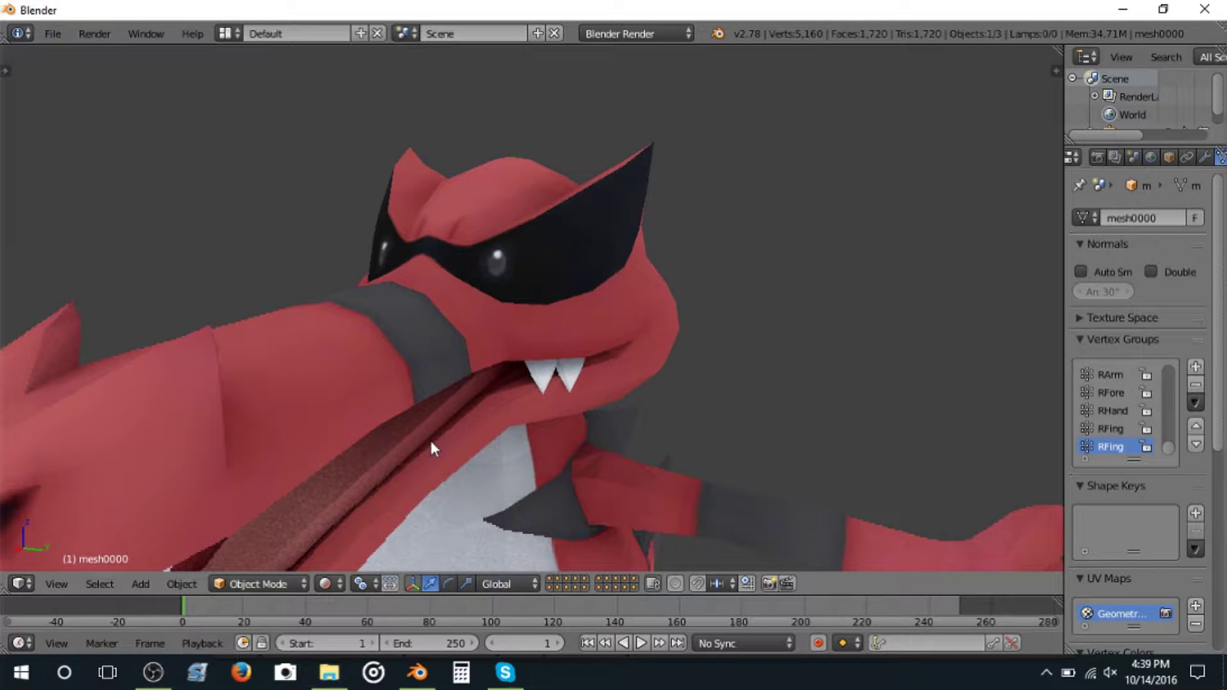
pyautogui.moveTo(430, 438); pyautogui.dragTo(556, 362, button='middle')
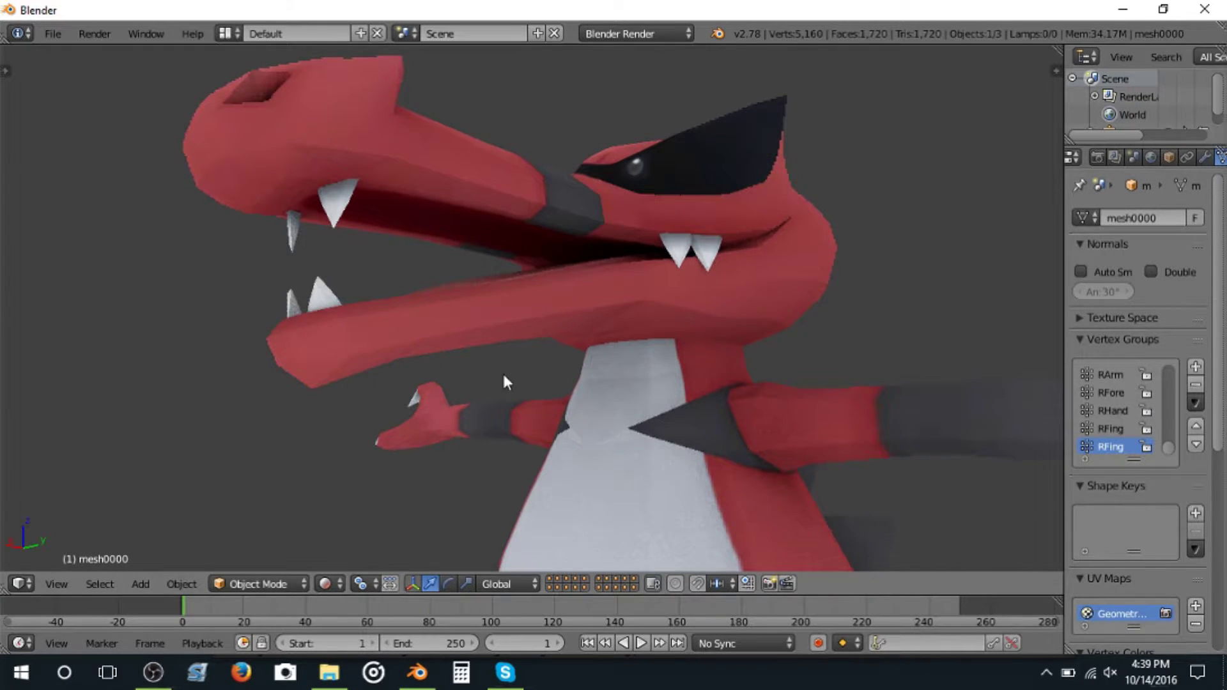
pyautogui.scroll(-1, 503, 383)
pyautogui.scroll(-3, 1132, 160)
# Step: Set the body material's specular intensity to 0 and open its texture settings in solid display
pyautogui.click(1132, 160)
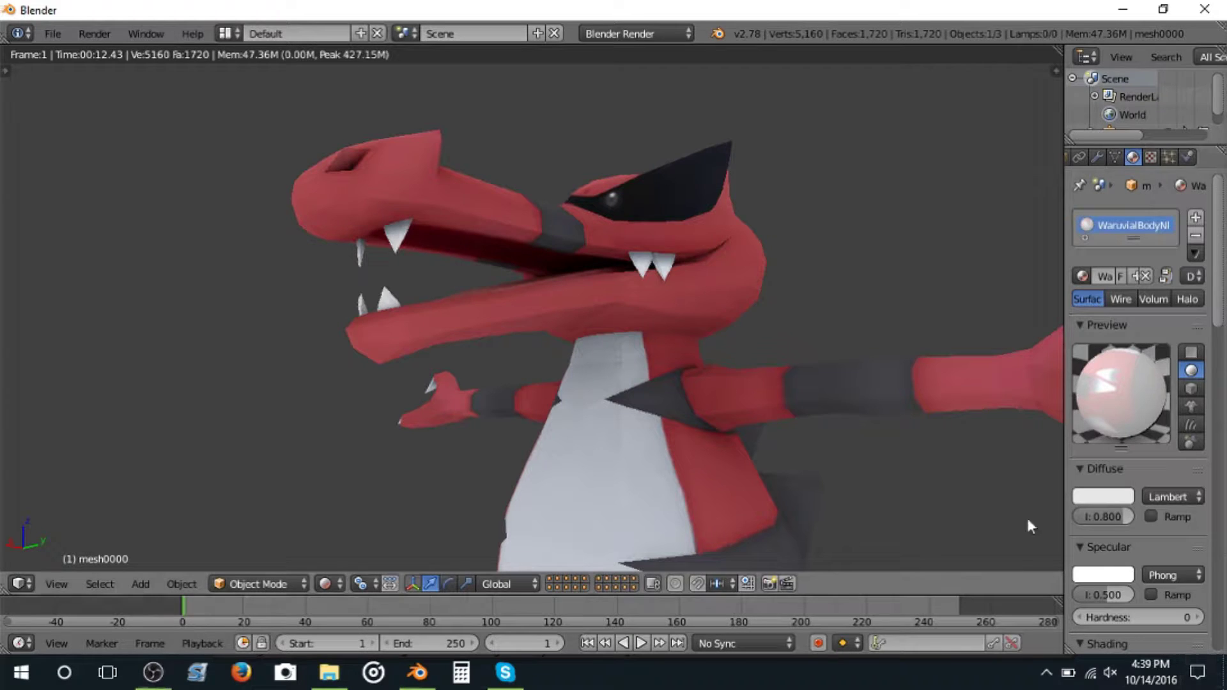
pyautogui.moveTo(1099, 594); pyautogui.dragTo(1080, 594)
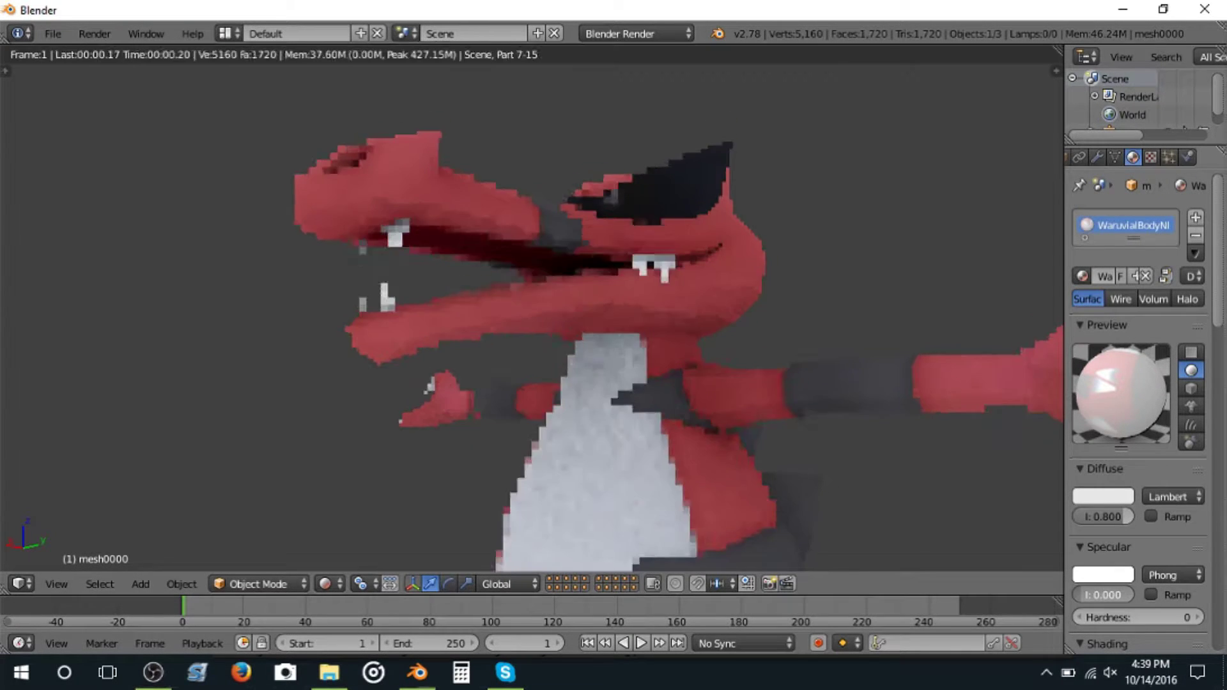
pyautogui.hotkey('shift', 'z')
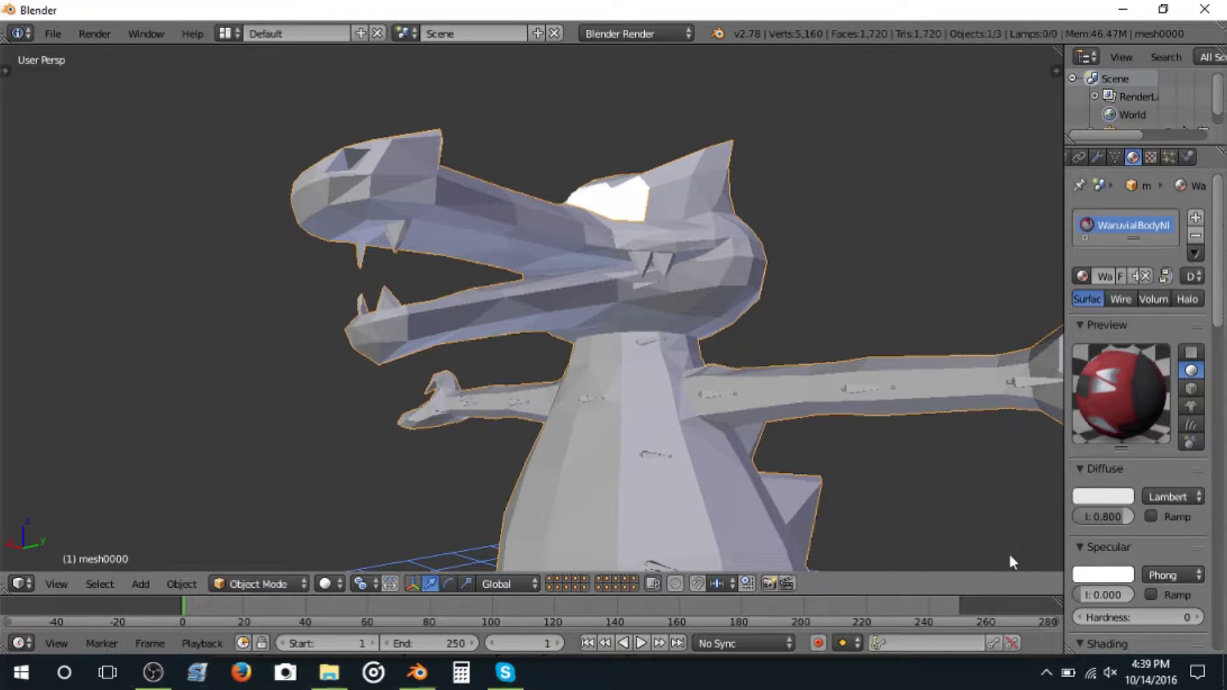
pyautogui.click(1147, 156)
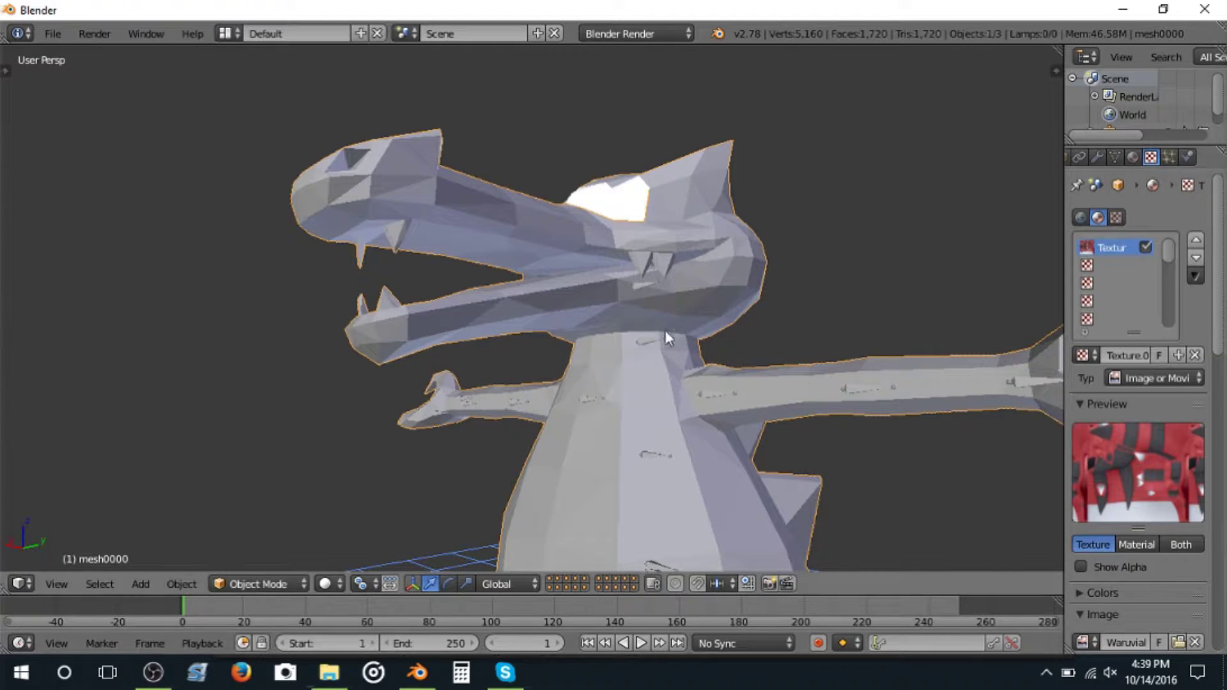
# Step: Try moving all of the armature's bones together, and try moving the body mesh on its own
pyautogui.press('g')
pyautogui.rightClick(728, 393)
pyautogui.rightClick(863, 391)
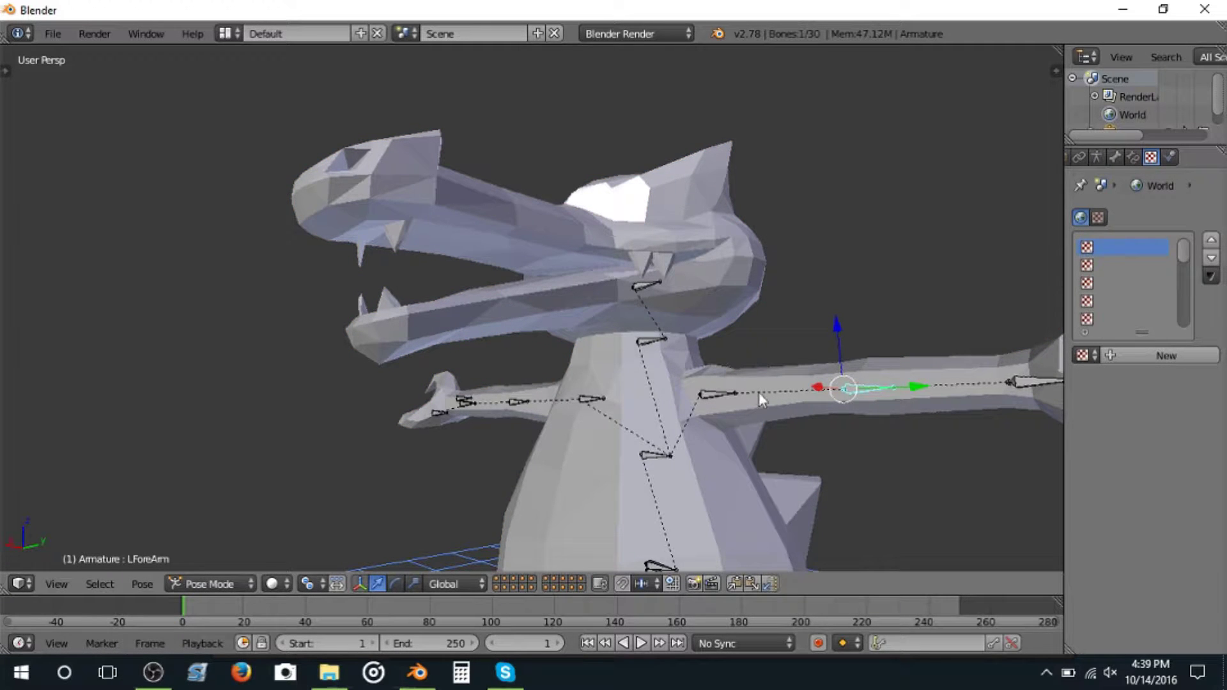
pyautogui.rightClick(706, 398)
pyautogui.press('a')
pyautogui.press('g')
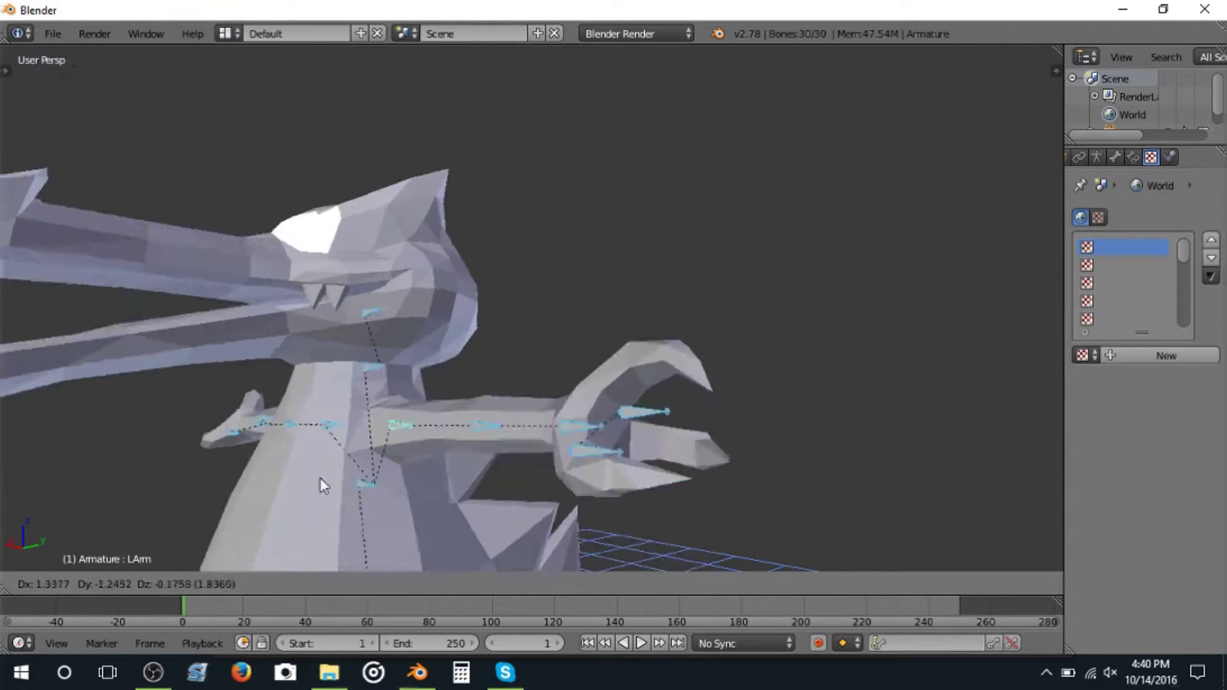
pyautogui.rightClick(322, 485)
pyautogui.rightClick(636, 422)
pyautogui.press('g')
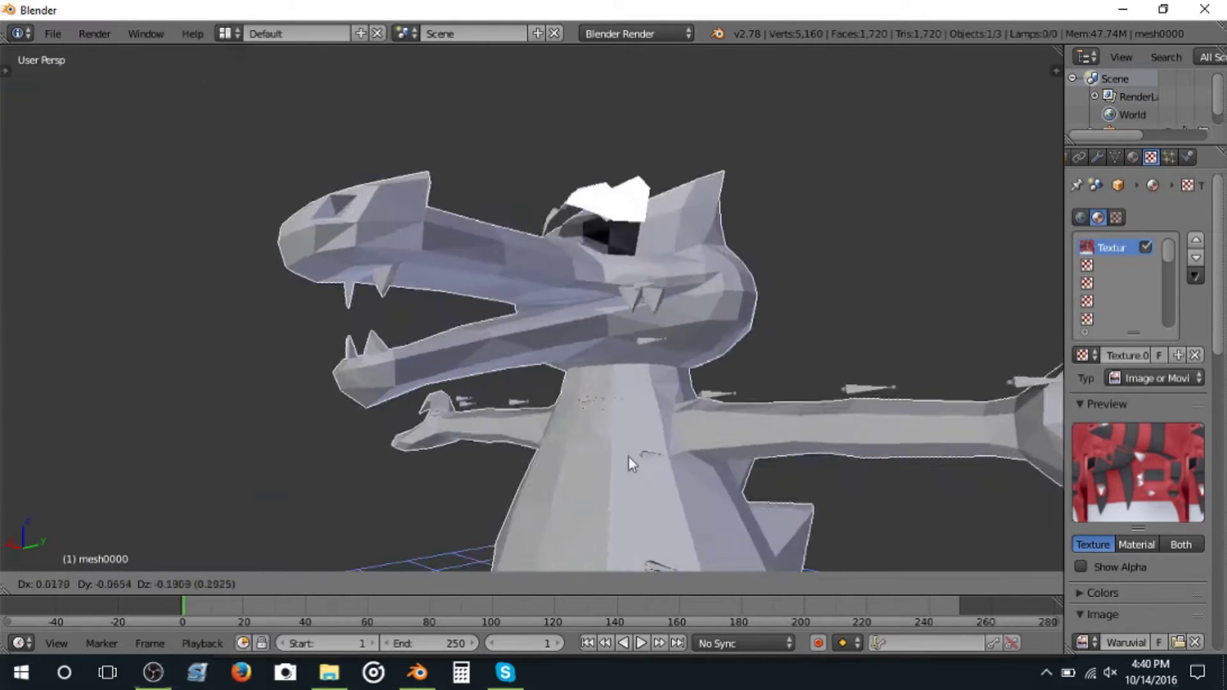
pyautogui.rightClick(629, 459)
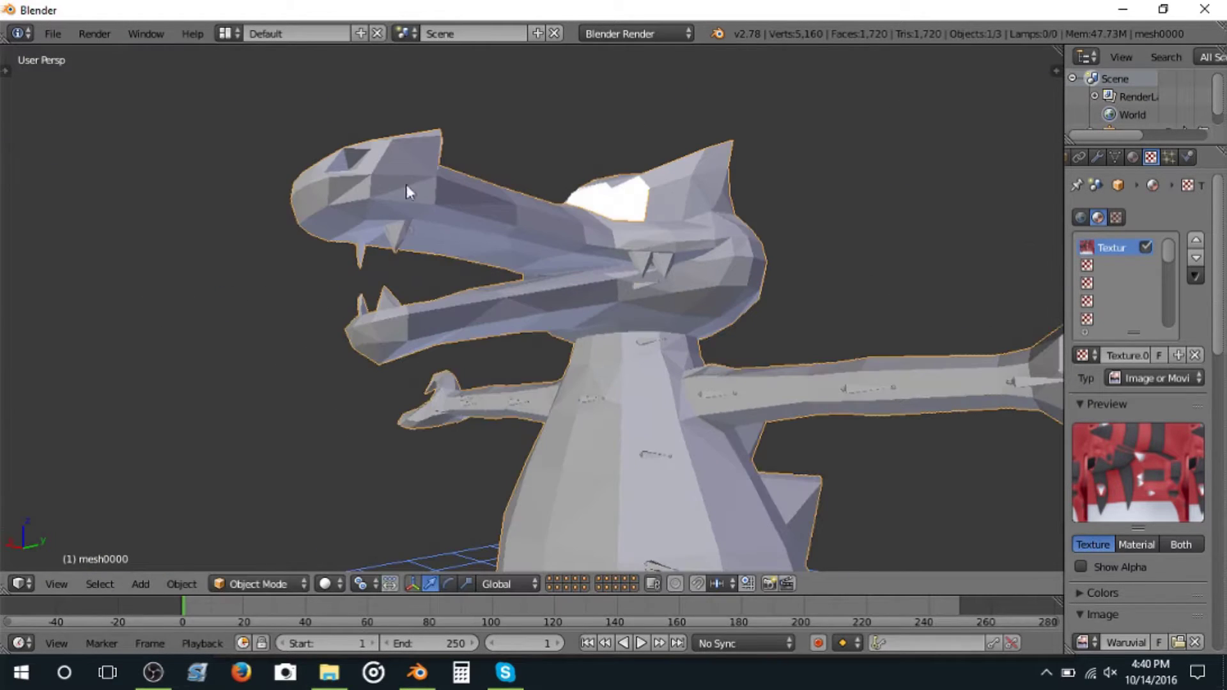
# Step: Select the eye mesh and set its material's specular intensity to 0
pyautogui.rightClick(641, 223)
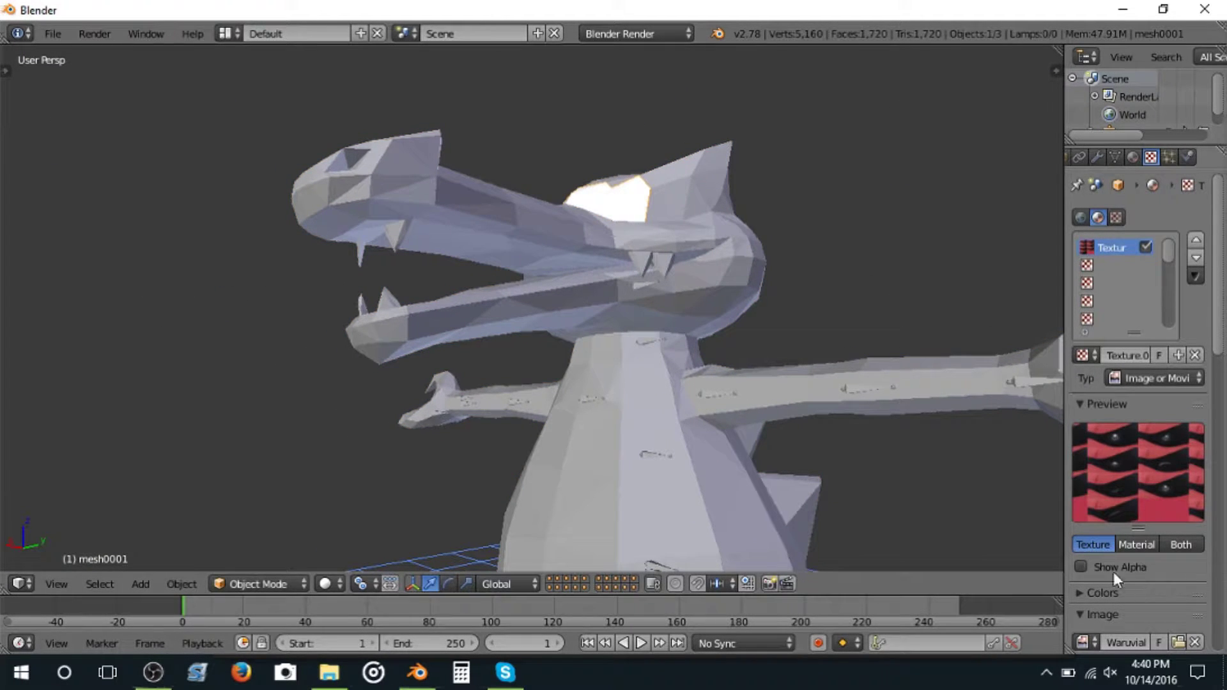
pyautogui.click(1133, 157)
pyautogui.moveTo(1099, 599); pyautogui.dragTo(1048, 599)
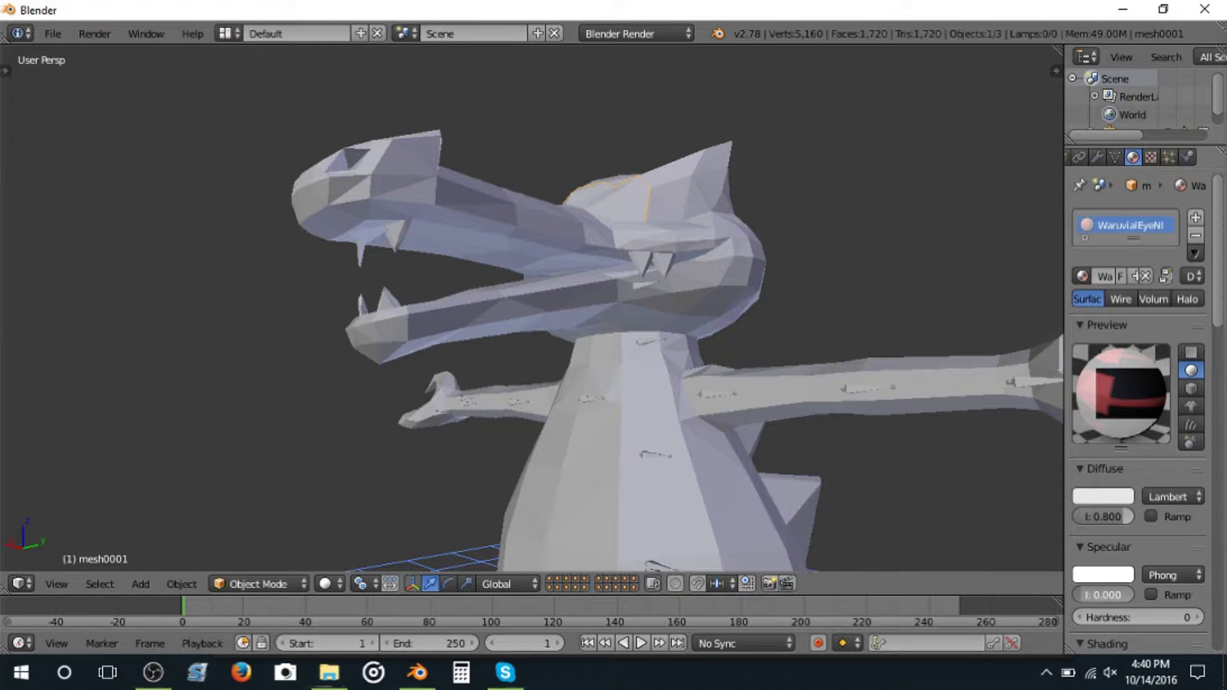
# Step: Select the body mesh and examine the head's eyes, mask and jaws close up in rendered display
pyautogui.rightClick(596, 379)
pyautogui.hotkey('shift', 'z')
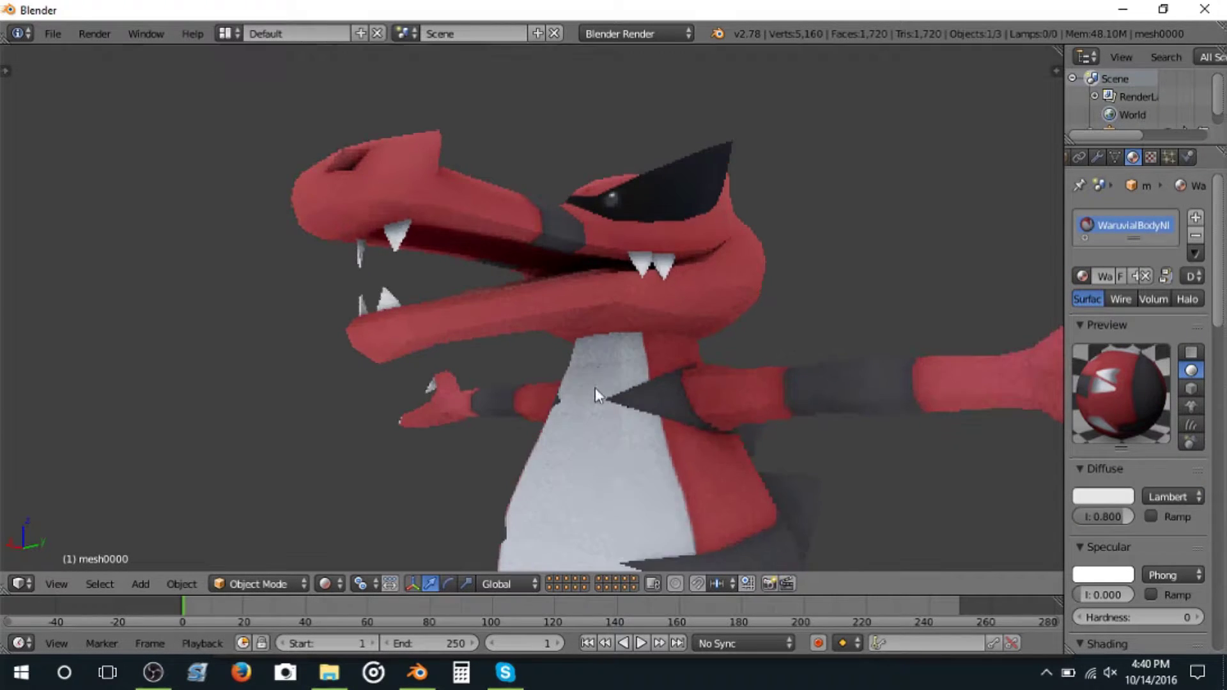
pyautogui.scroll(8, 596, 387)
pyautogui.scroll(-6, 451, 438)
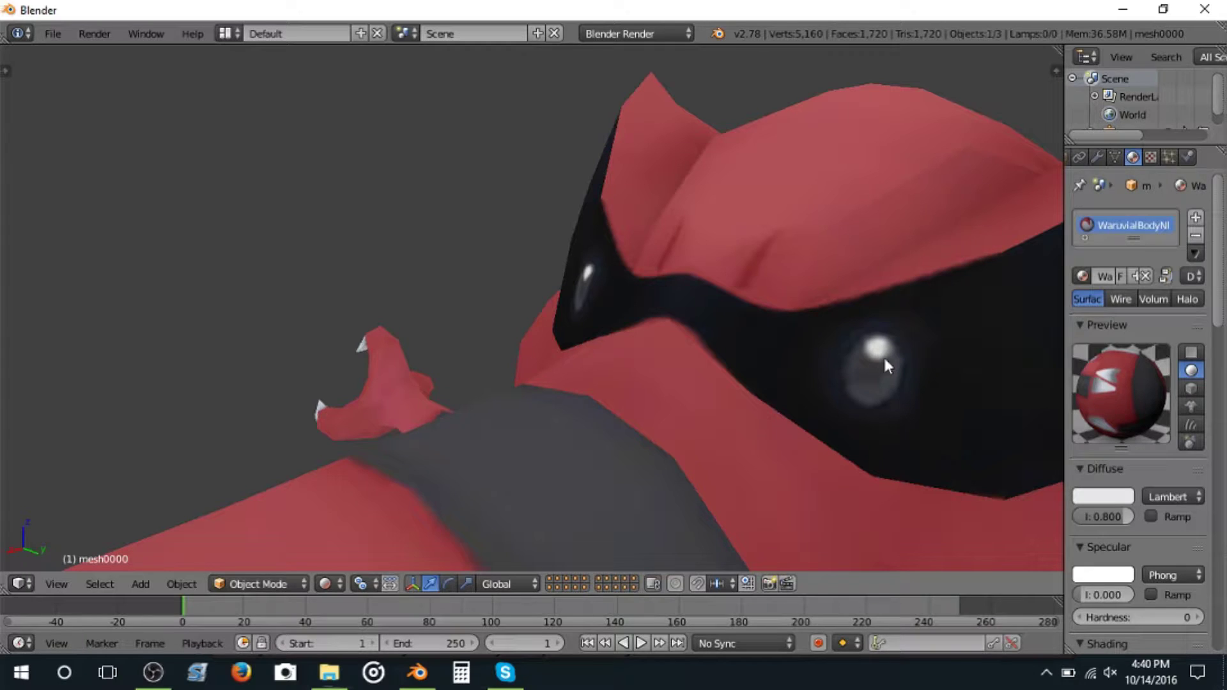
pyautogui.moveTo(883, 355); pyautogui.dragTo(835, 371, button='middle')
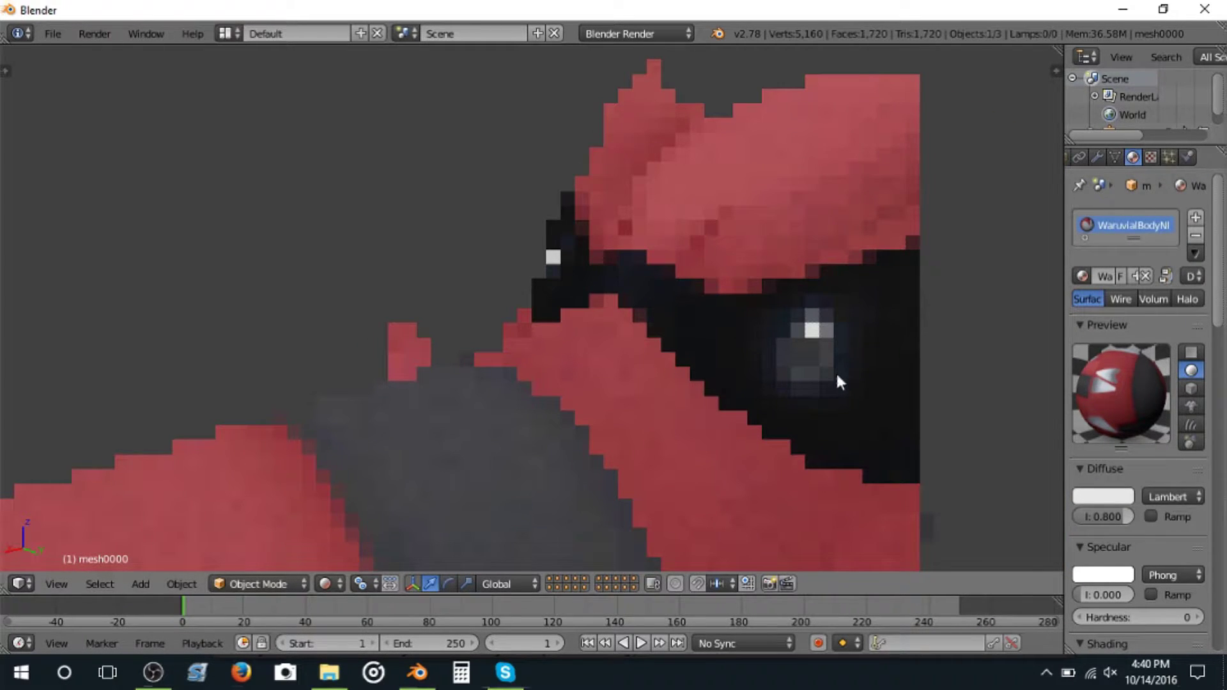
pyautogui.scroll(-5, 834, 370)
pyautogui.moveTo(400, 390); pyautogui.dragTo(435, 381, button='middle')
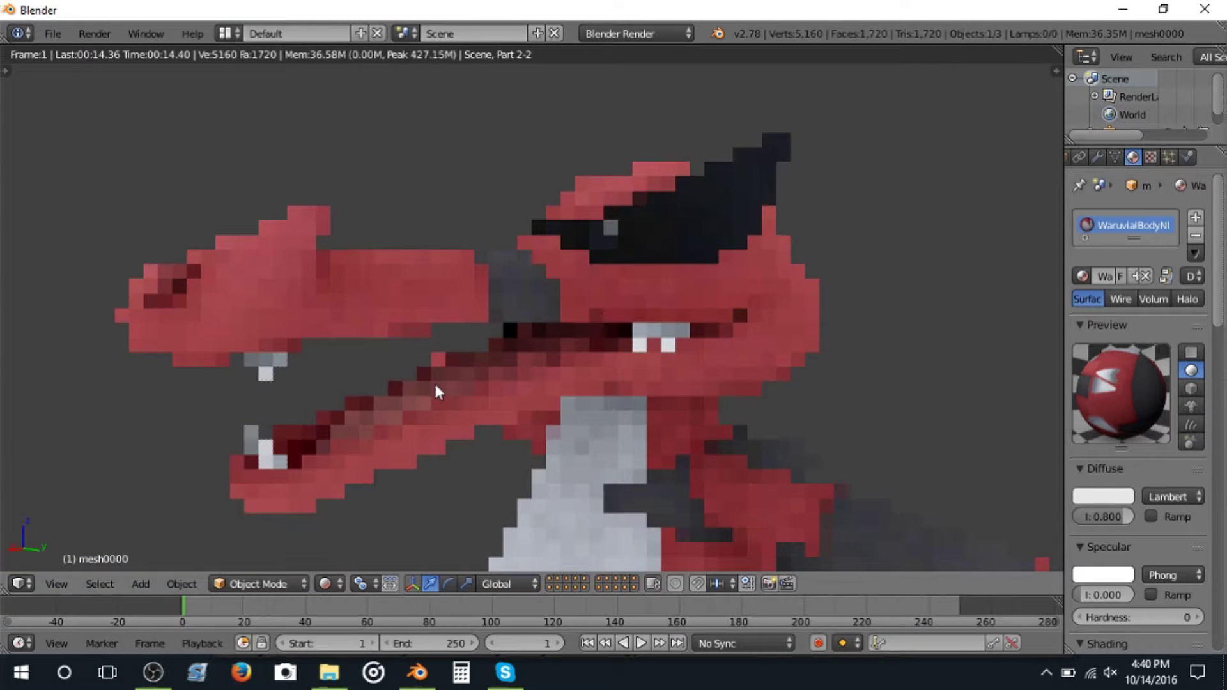
# Step: Return to solid display and disable MIP Map in the image sampling settings of the body material's texture
pyautogui.hotkey('shift', 'z')
pyautogui.scroll(5, 874, 444)
pyautogui.click(1148, 157)
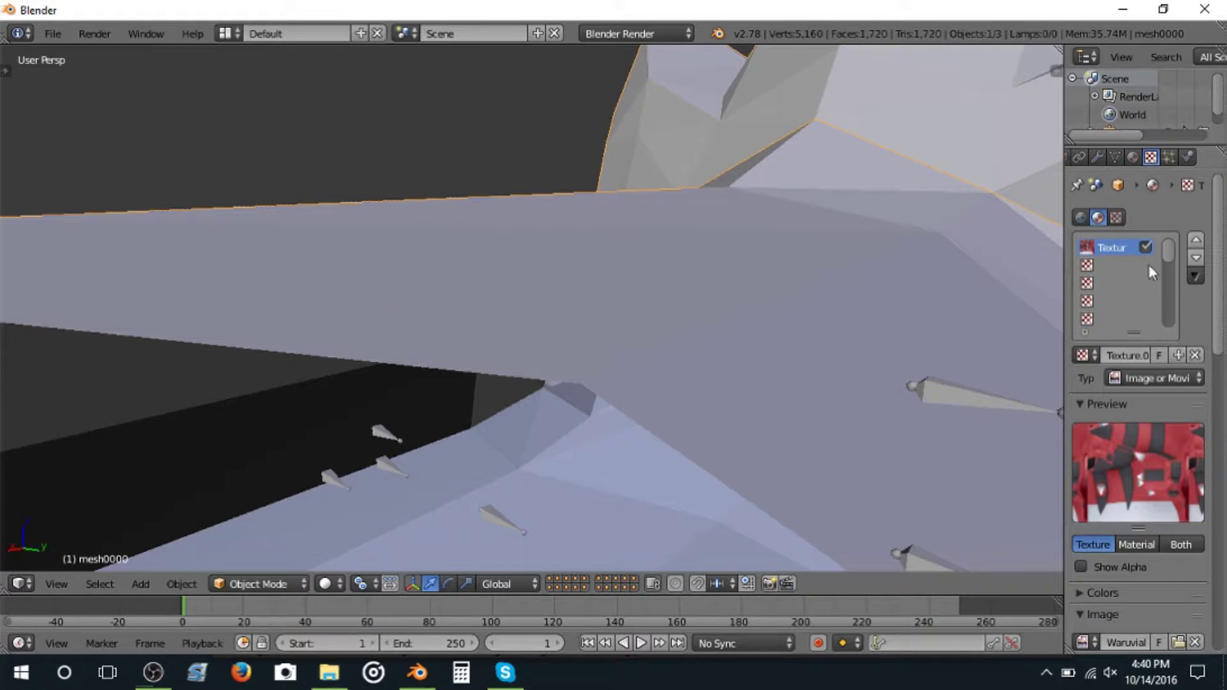
pyautogui.scroll(-8, 1150, 408)
pyautogui.scroll(-5, 1125, 451)
pyautogui.click(1121, 464)
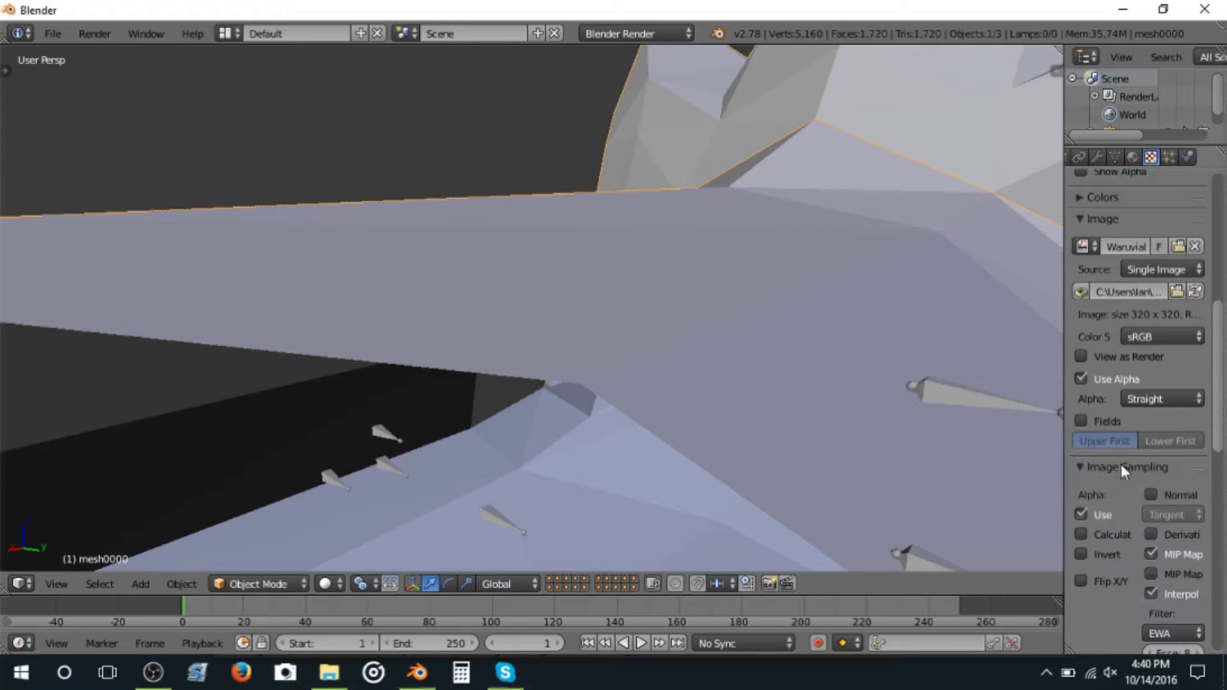
pyautogui.scroll(4, 1114, 436)
pyautogui.scroll(6, 1106, 431)
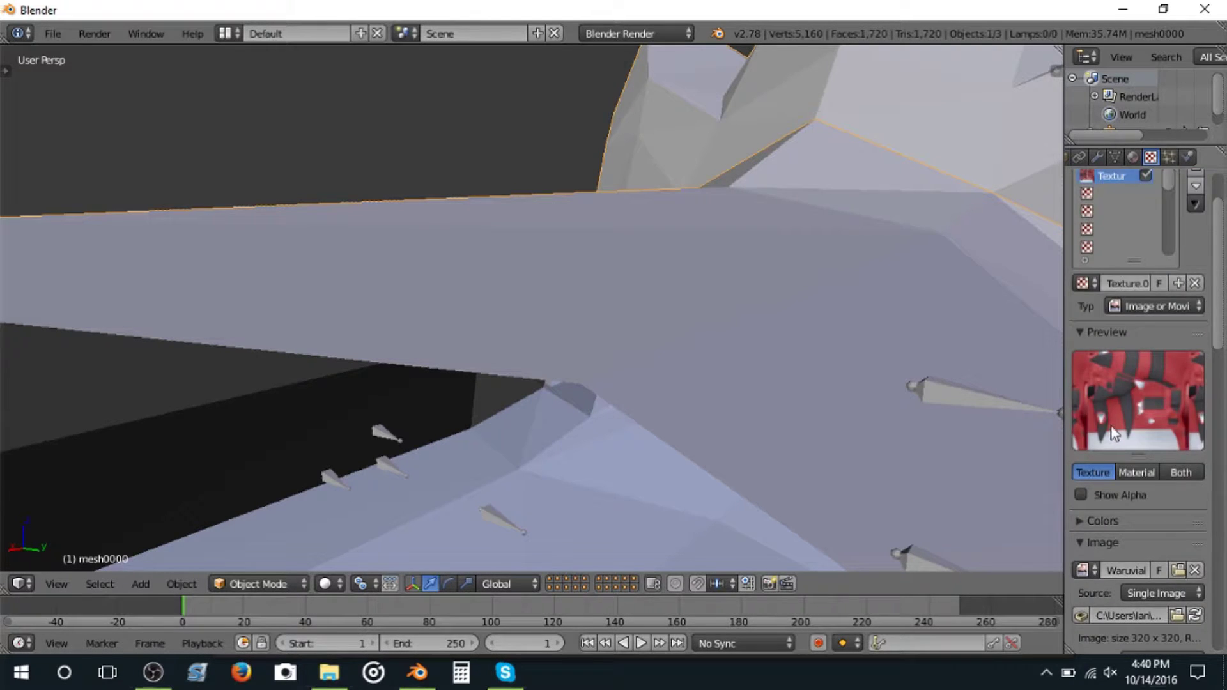
pyautogui.scroll(-10, 1114, 462)
pyautogui.click(1168, 482)
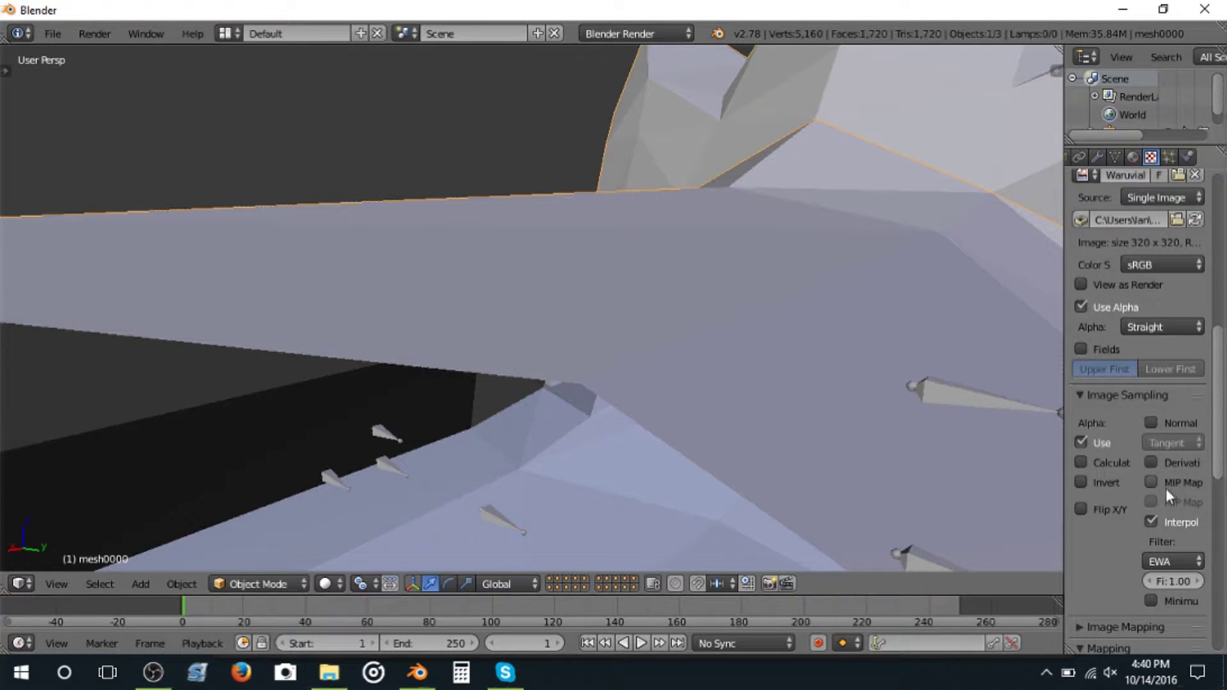
# Step: Turn off the body texture's interpolation, change its filter to FELINE and set the filter size to 0.10
pyautogui.click(1185, 558)
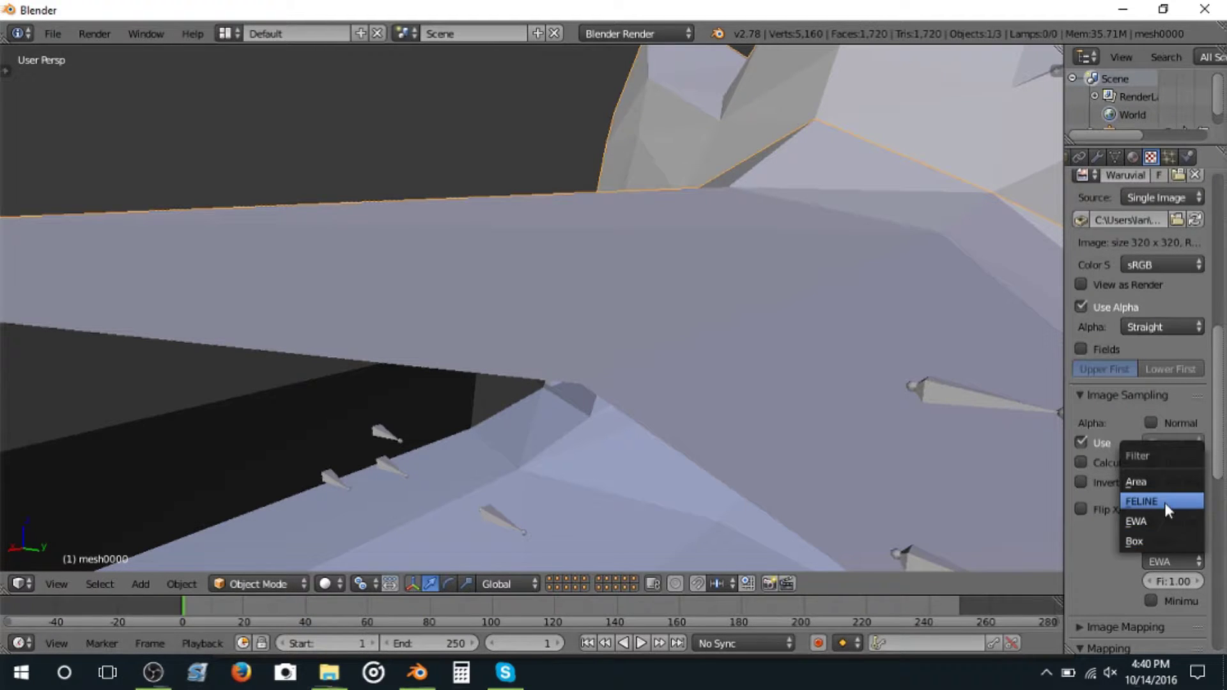
pyautogui.click(1164, 503)
pyautogui.click(1174, 576)
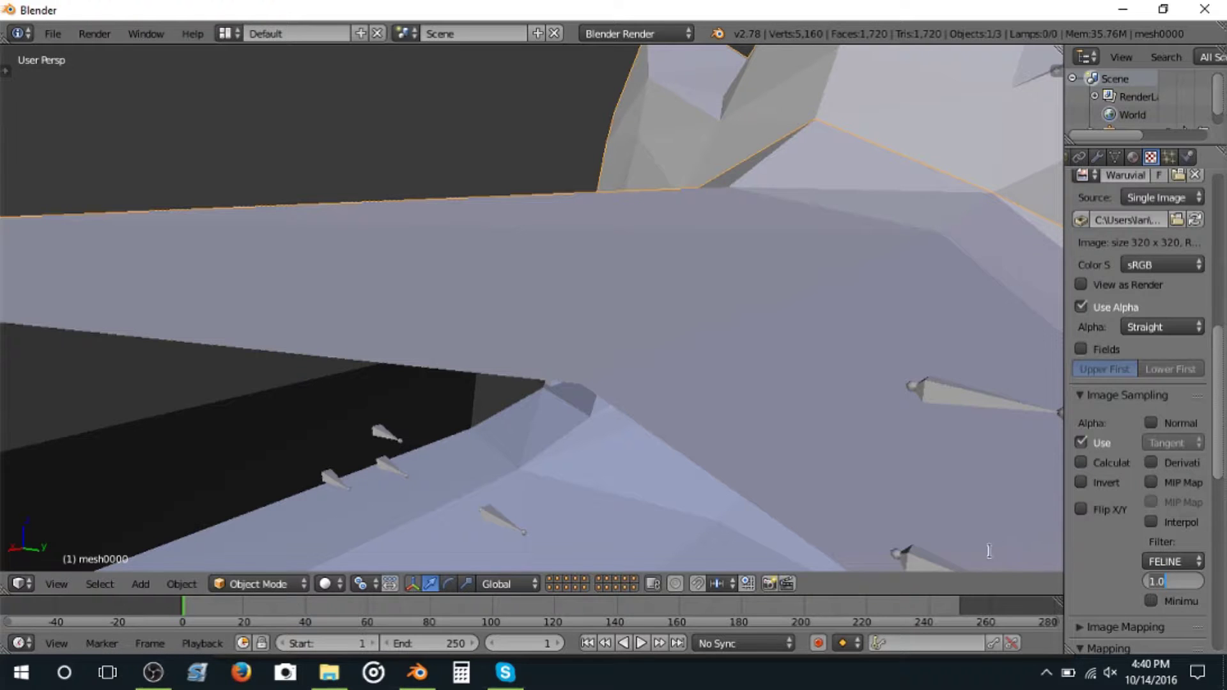
pyautogui.press('Return')
pyautogui.moveTo(1173, 581); pyautogui.dragTo(1112, 581)
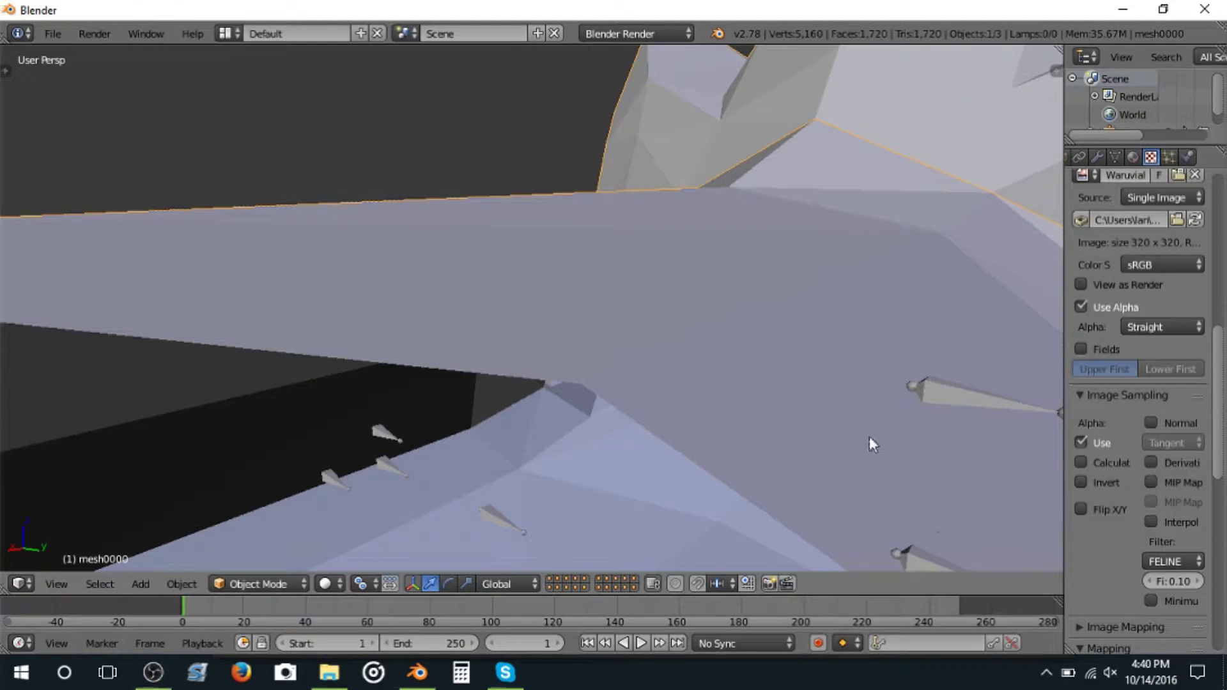
# Step: Switch to rendered display and examine the texture quality on the face, belly and clawed arm
pyautogui.hotkey('shift', 'z')
pyautogui.scroll(-2, 807, 421)
pyautogui.scroll(-2, 801, 427)
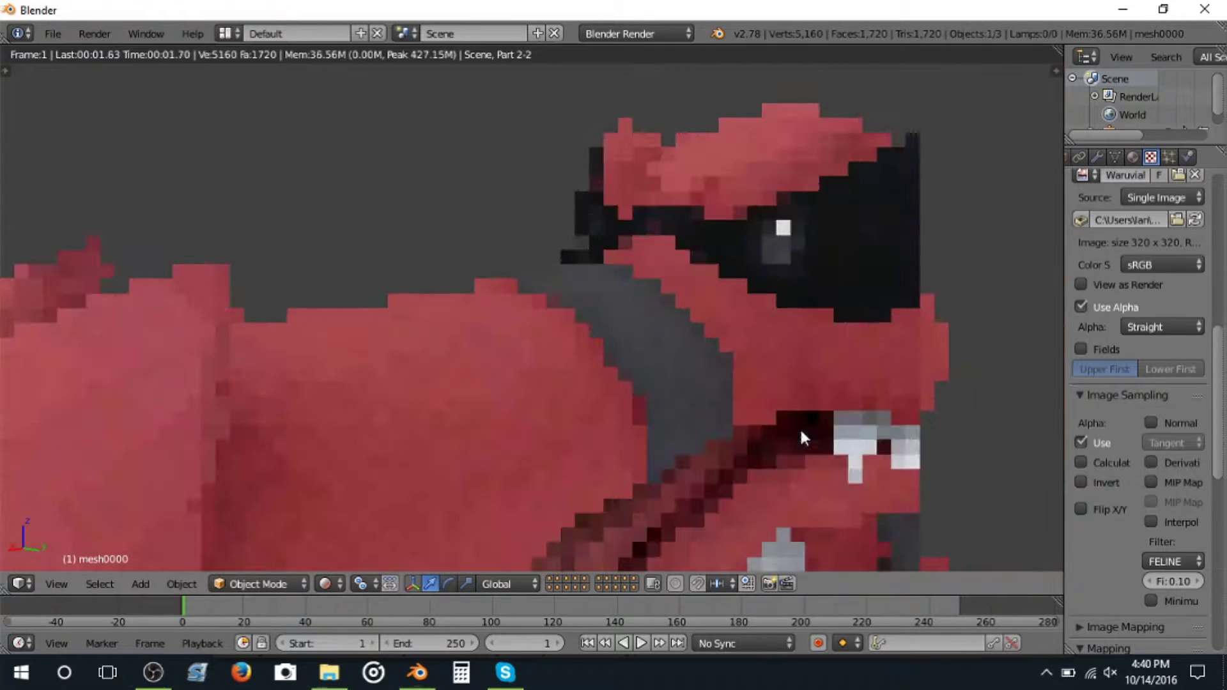
pyautogui.moveTo(804, 431); pyautogui.dragTo(854, 375, button='middle')
pyautogui.scroll(3, 731, 349)
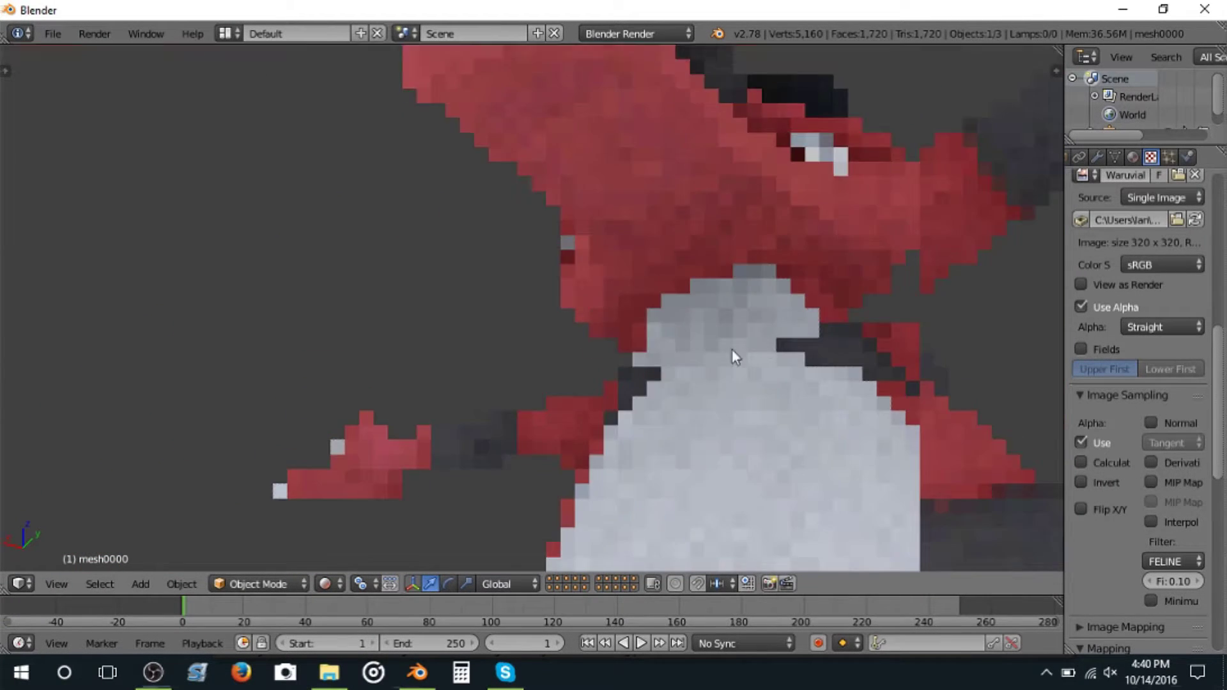
pyautogui.moveTo(731, 349); pyautogui.dragTo(726, 220, button='middle')
pyautogui.scroll(-5, 699, 328)
pyautogui.scroll(5, 679, 326)
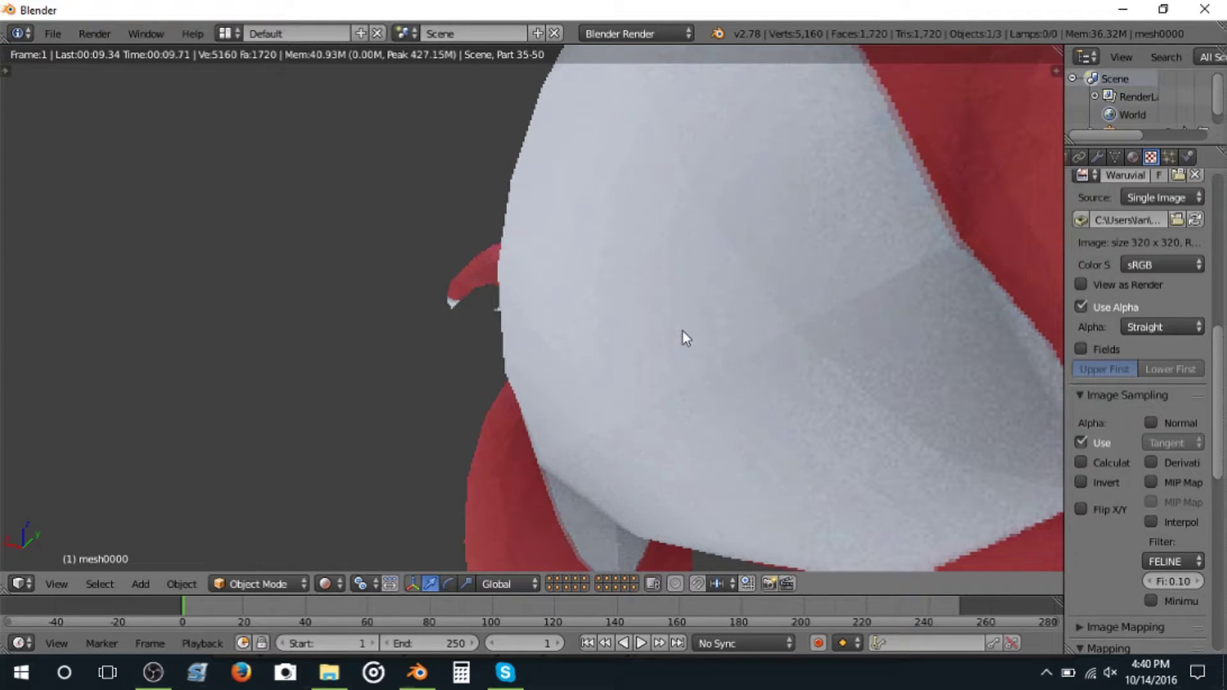
pyautogui.moveTo(683, 331); pyautogui.dragTo(607, 356, button='middle')
pyautogui.scroll(3, 722, 452)
pyautogui.scroll(4, 682, 330)
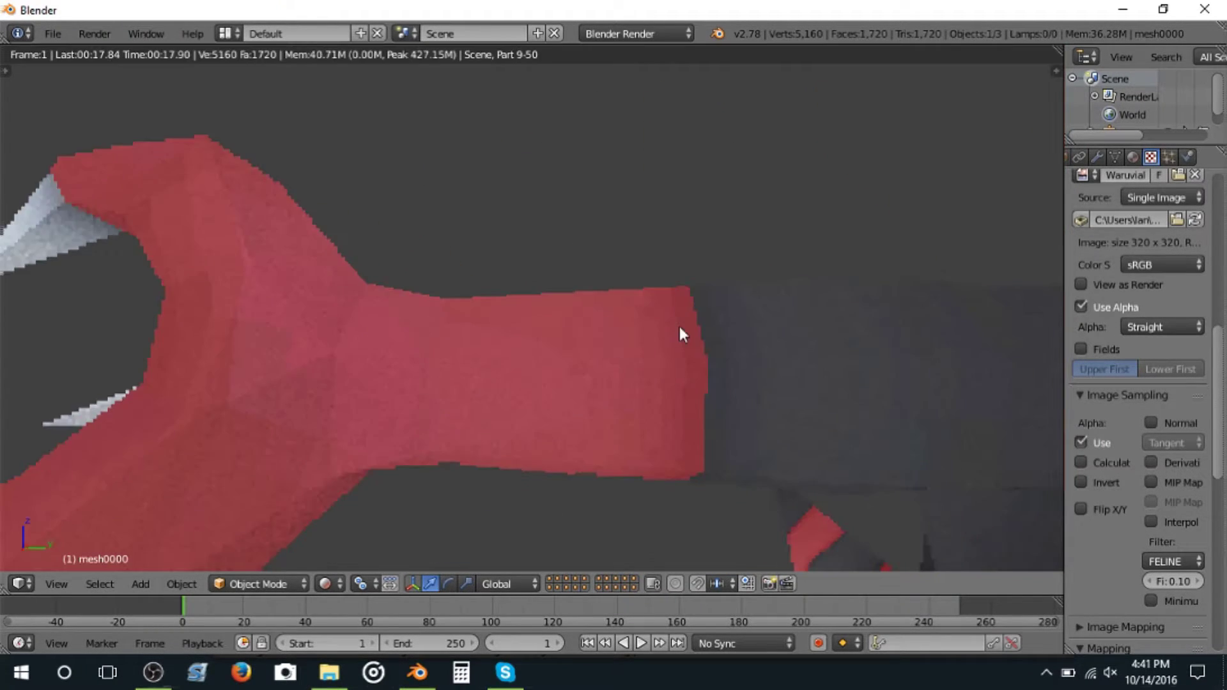
# Step: Turn the body texture's interpolation back on and check the rendered eyes and jaws up close
pyautogui.click(1191, 521)
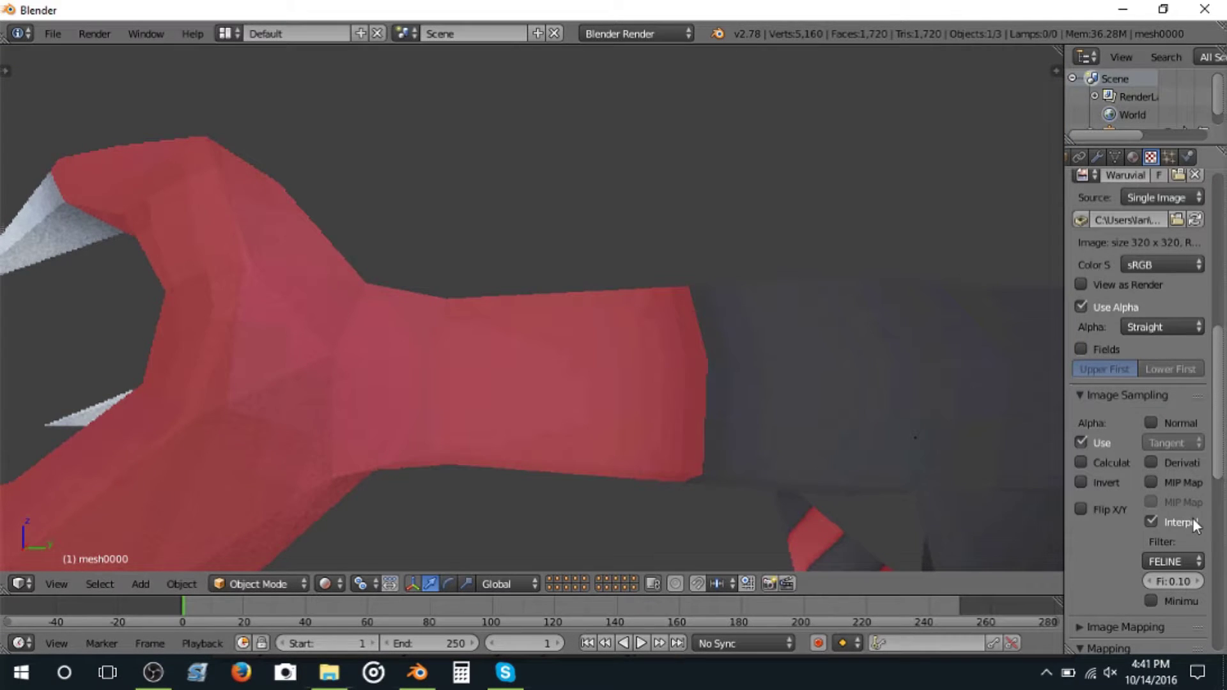
pyautogui.scroll(-4, 584, 275)
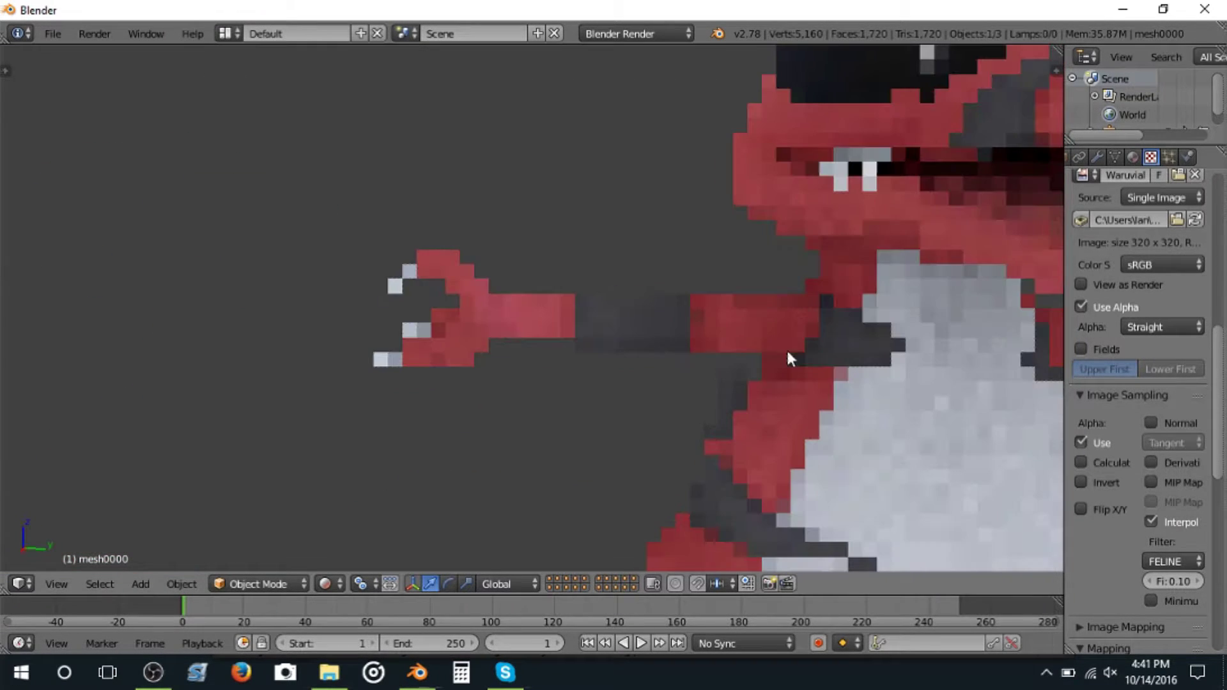
pyautogui.scroll(6, 678, 374)
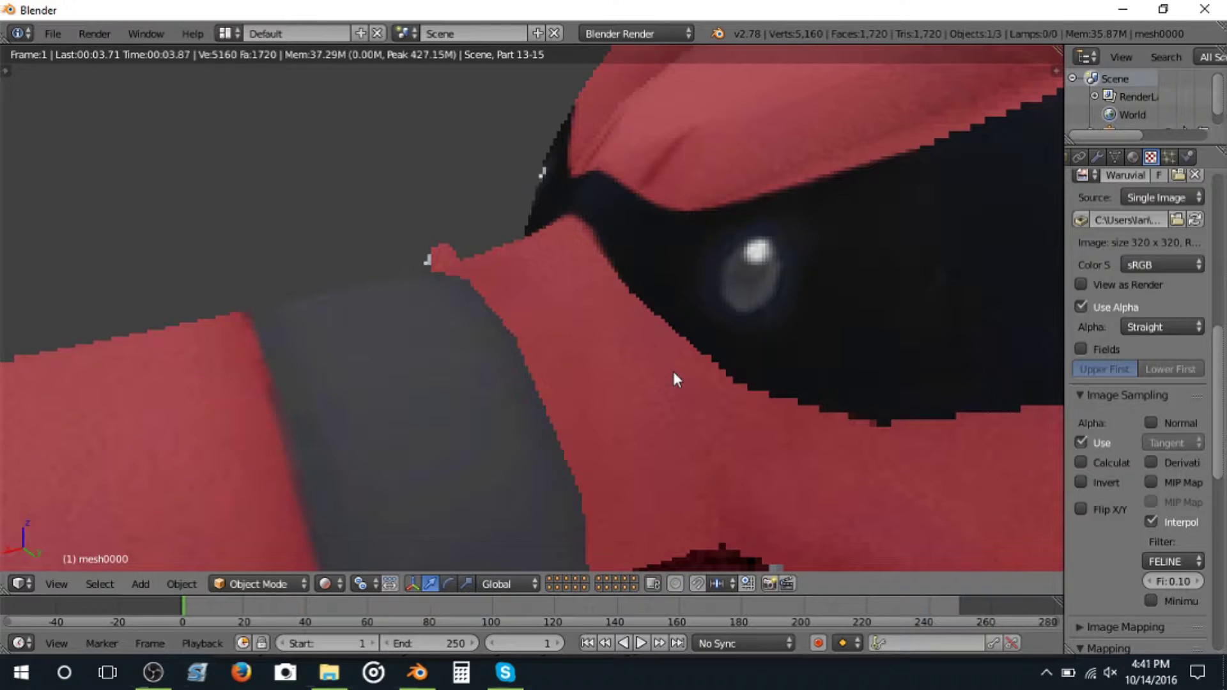
pyautogui.moveTo(666, 373); pyautogui.dragTo(682, 354, button='middle')
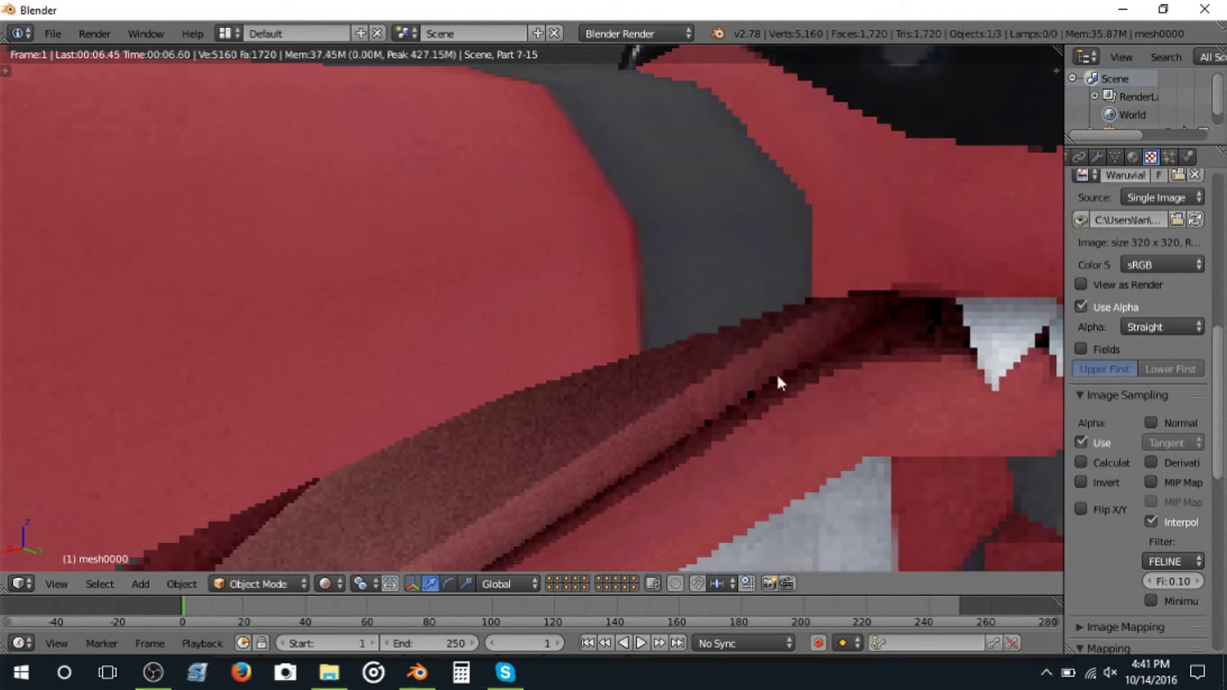
# Step: Try the body texture with MIP Map enabled, disable it again, and retry lowering the filter size to 0.10
pyautogui.click(1151, 482)
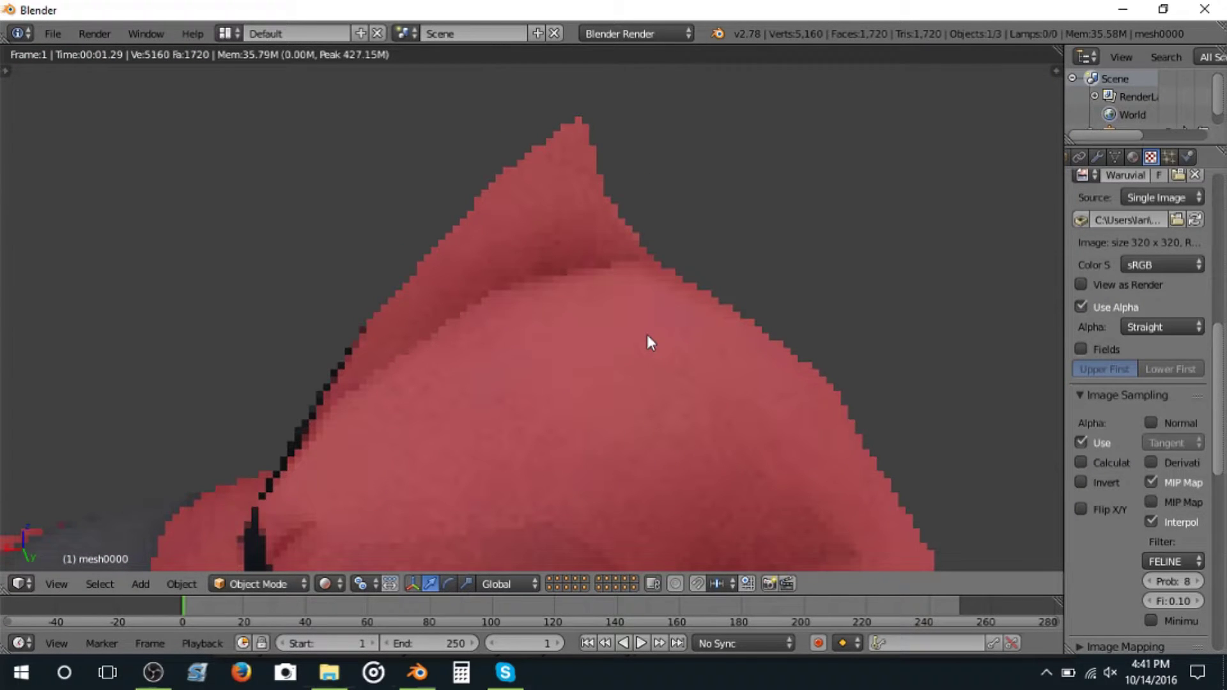
pyautogui.click(1182, 484)
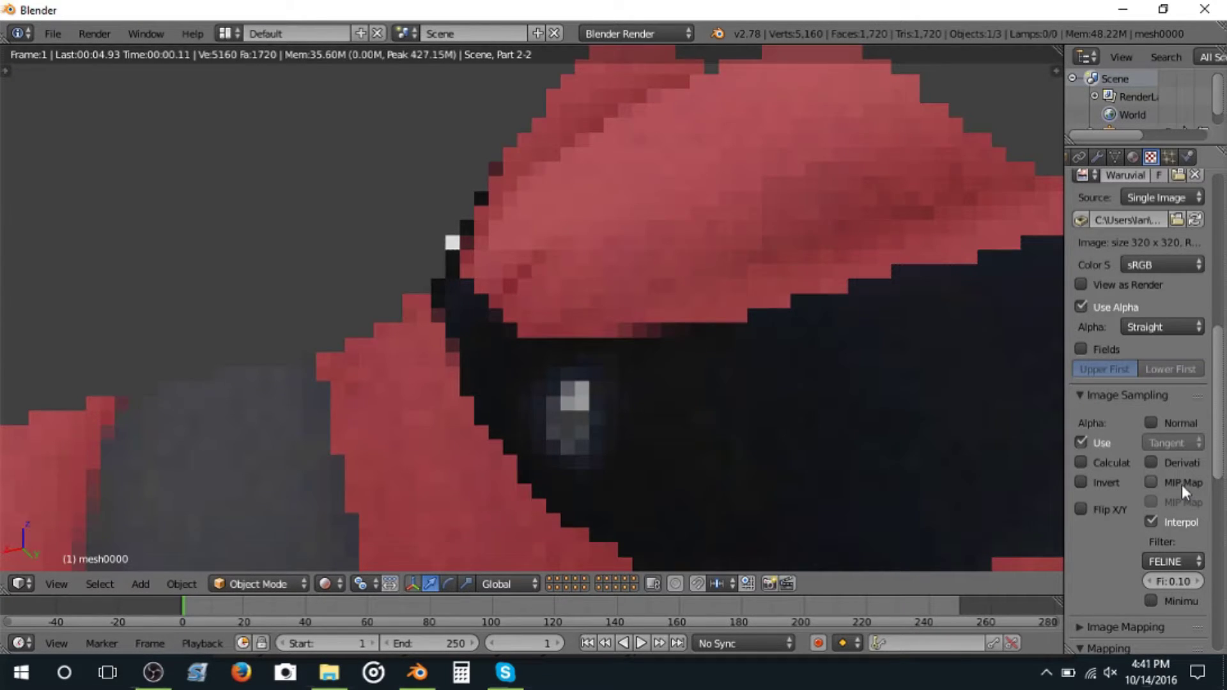
pyautogui.moveTo(1173, 581)
pyautogui.mouseDown()
pyautogui.moveTo(1202, 581)
pyautogui.moveTo(1151, 581)
pyautogui.mouseUp()
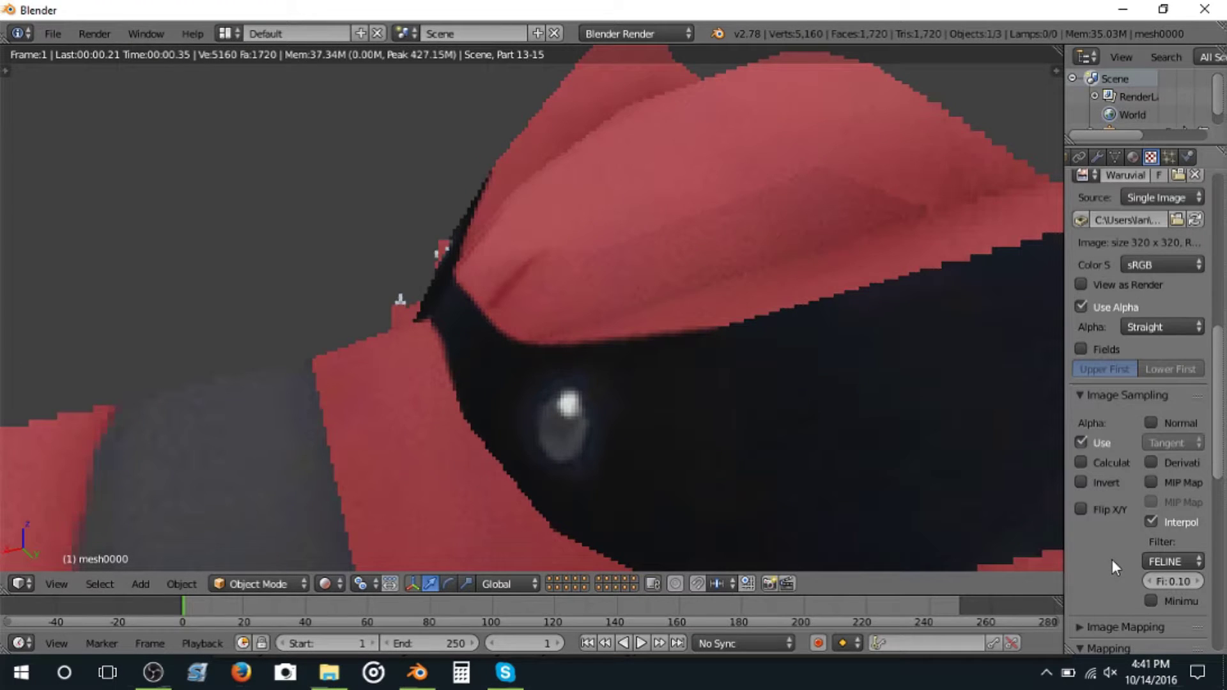
pyautogui.moveTo(1065, 512); pyautogui.dragTo(1096, 511)
pyautogui.moveTo(1186, 581)
pyautogui.mouseDown()
pyautogui.moveTo(1226, 581)
pyautogui.moveTo(1164, 575)
pyautogui.mouseUp()
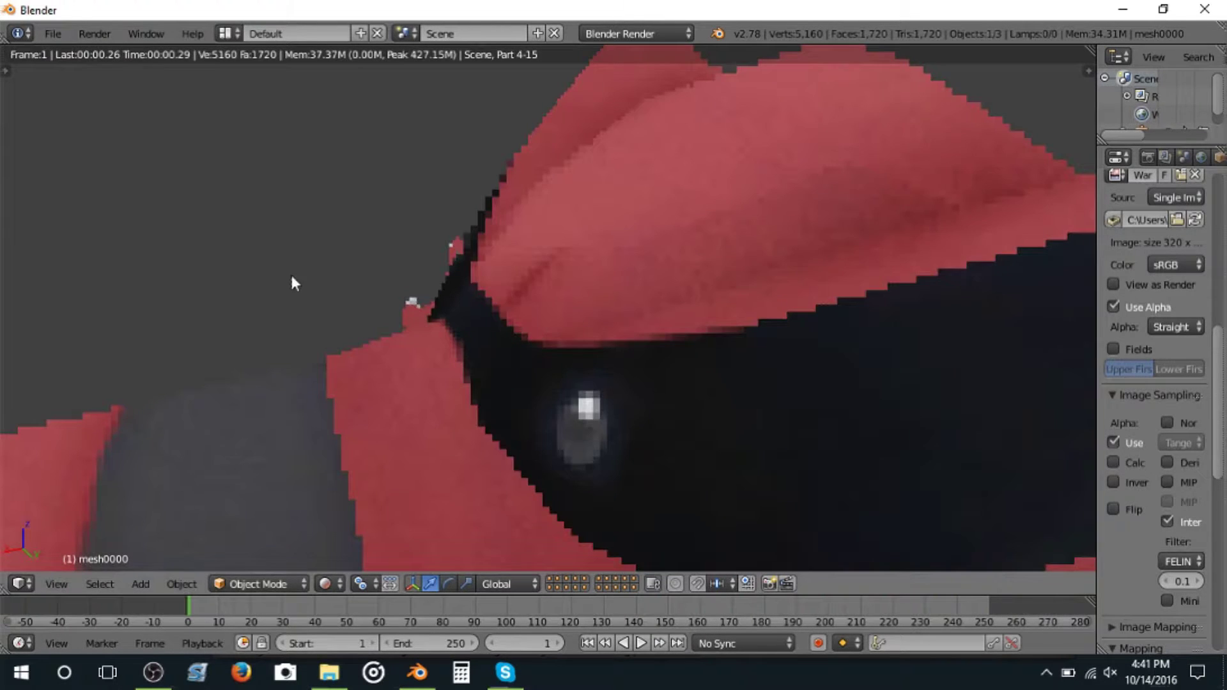
# Step: Go back to solid display, select the whole Krookodile model with its armature, and delete it from the scene
pyautogui.scroll(-10, 411, 452)
pyautogui.hotkey('shift', 'z')
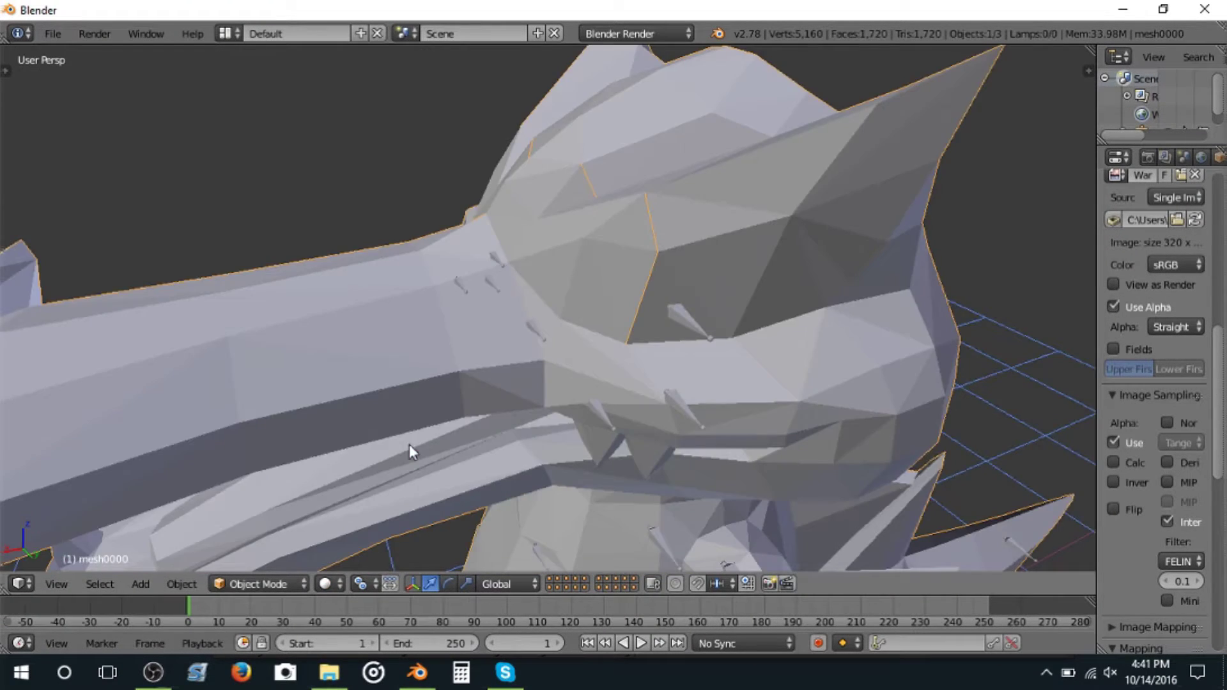
pyautogui.moveTo(409, 372); pyautogui.dragTo(597, 286, button='middle')
pyautogui.press('a')
pyautogui.press('a')
pyautogui.moveTo(554, 332); pyautogui.dragTo(389, 483, button='middle')
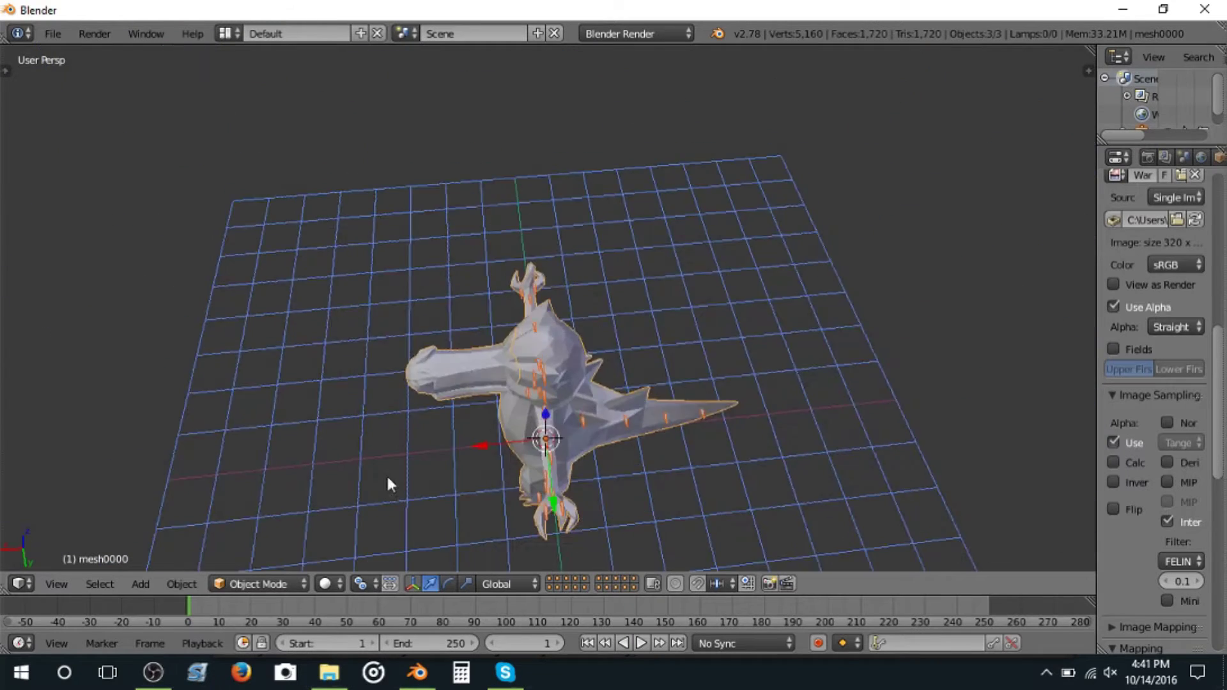
pyautogui.scroll(-7, 390, 441)
pyautogui.press('x')
pyautogui.click(244, 317)
# Step: Import the COLLADA file Greninja.DAE from the Pokemon XY/Greninja folder inside "3DS - Pokemon X Y - 658 Greninja"
pyautogui.press('space')
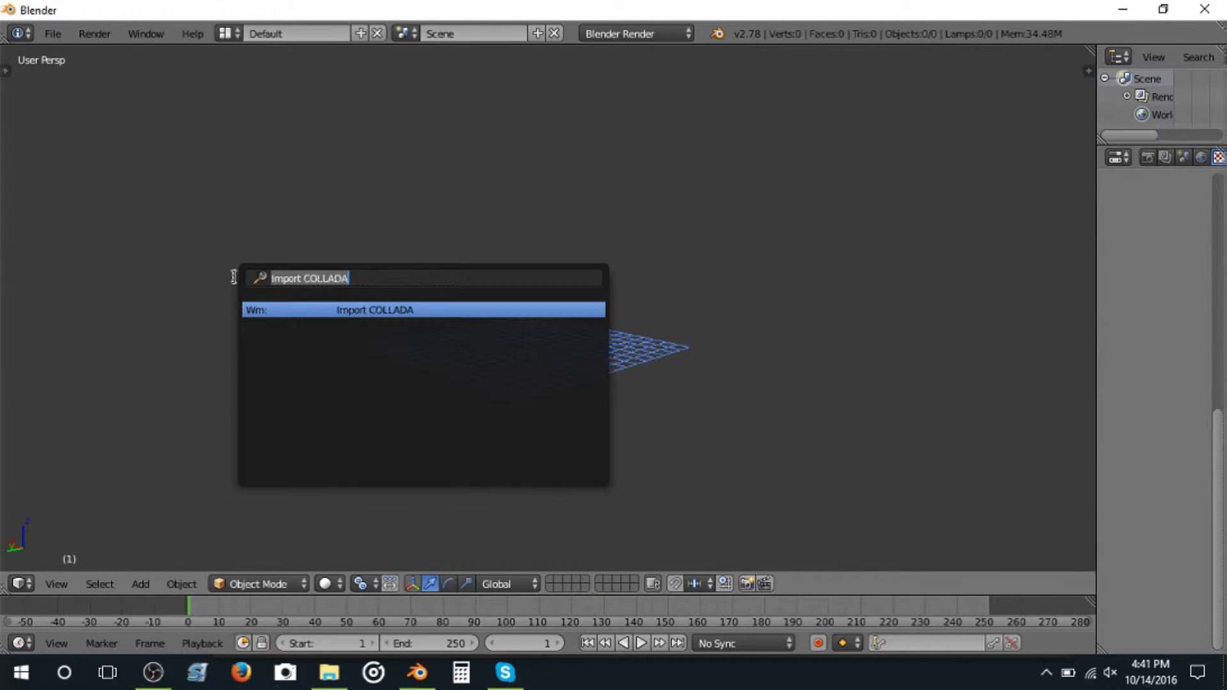
pyautogui.press('Return')
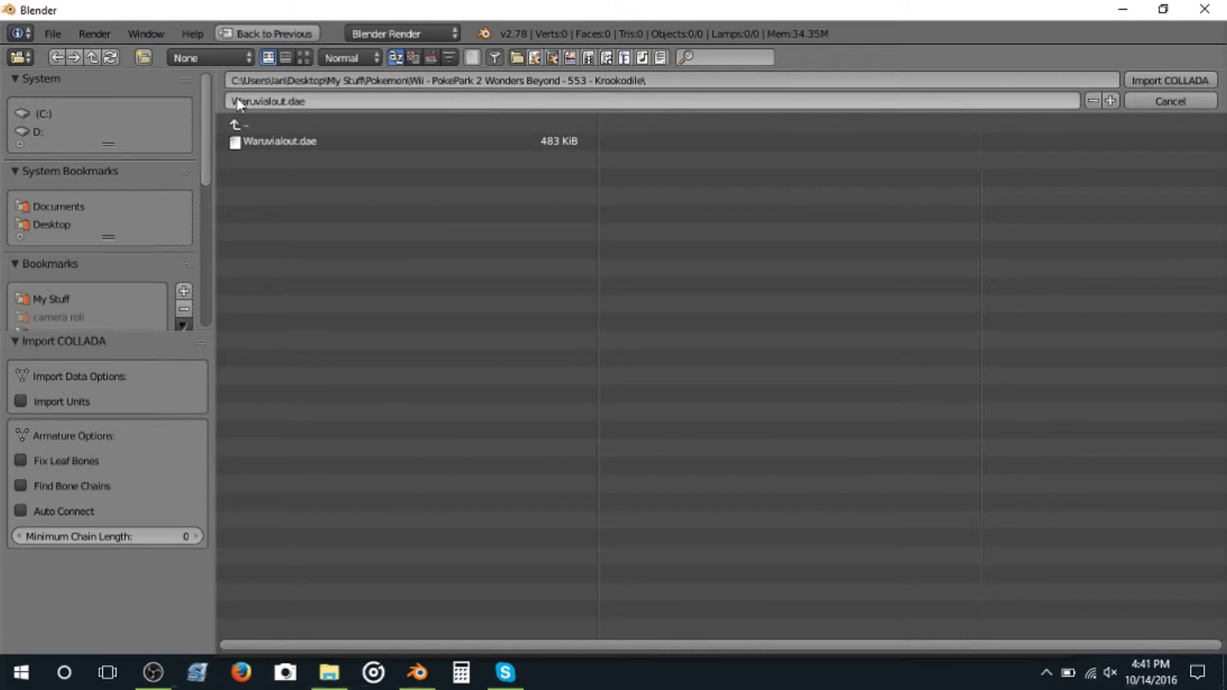
pyautogui.click(245, 124)
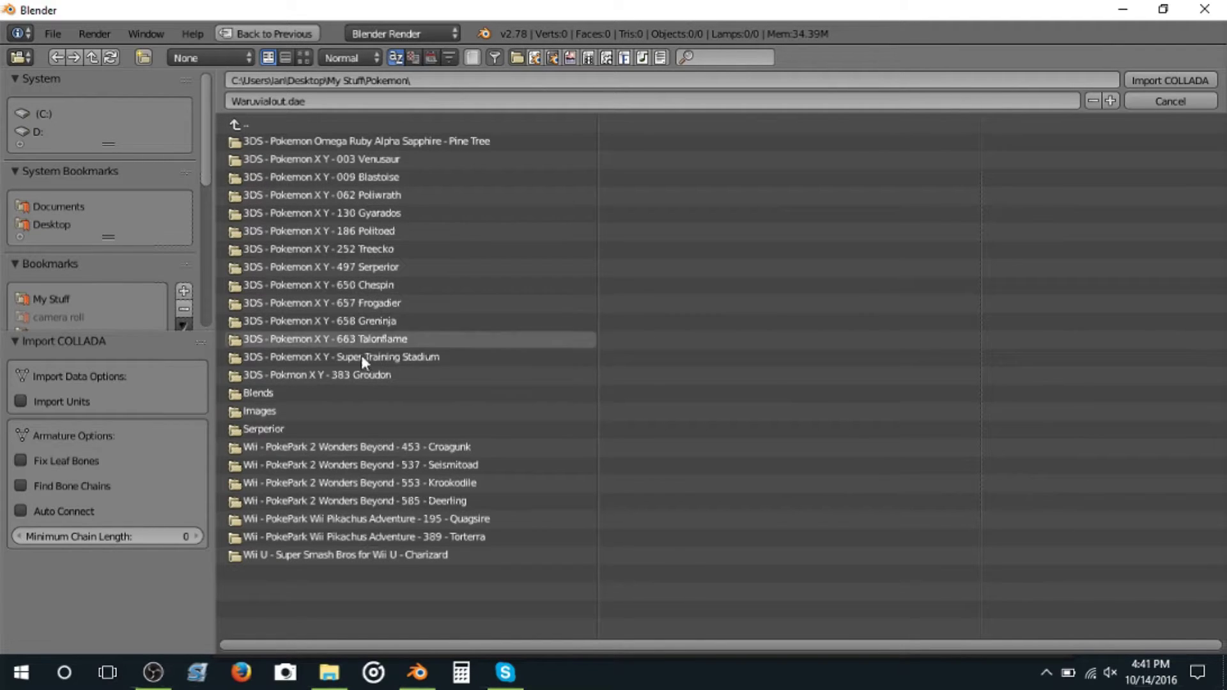
pyautogui.click(369, 315)
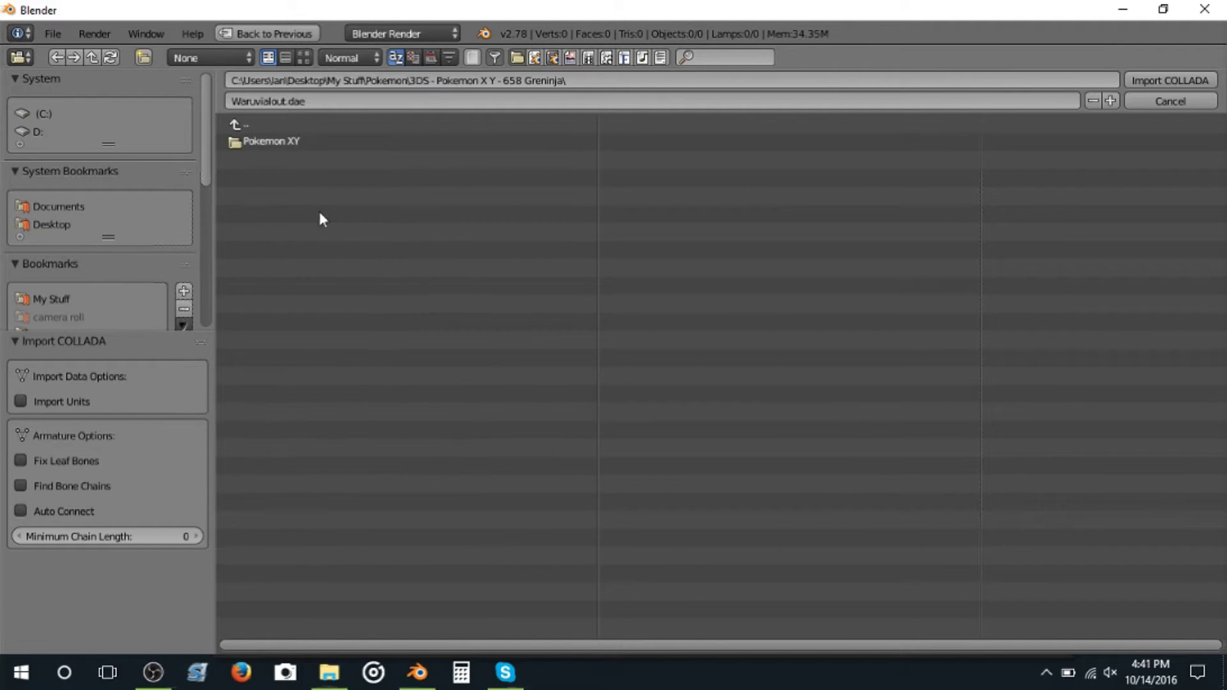
pyautogui.click(309, 144)
pyautogui.click(309, 144)
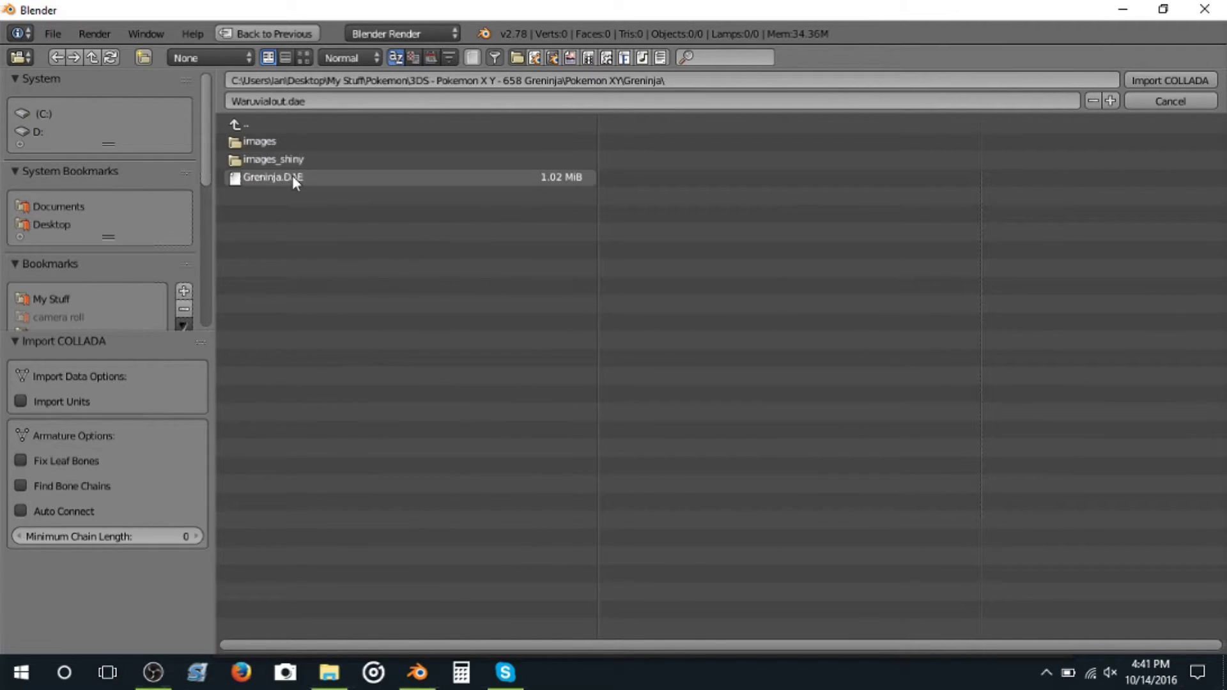
pyautogui.doubleClick(293, 176)
# Step: Show the Greninja model in wireframe, select only its armature and open it in Edit Mode
pyautogui.scroll(10, 419, 247)
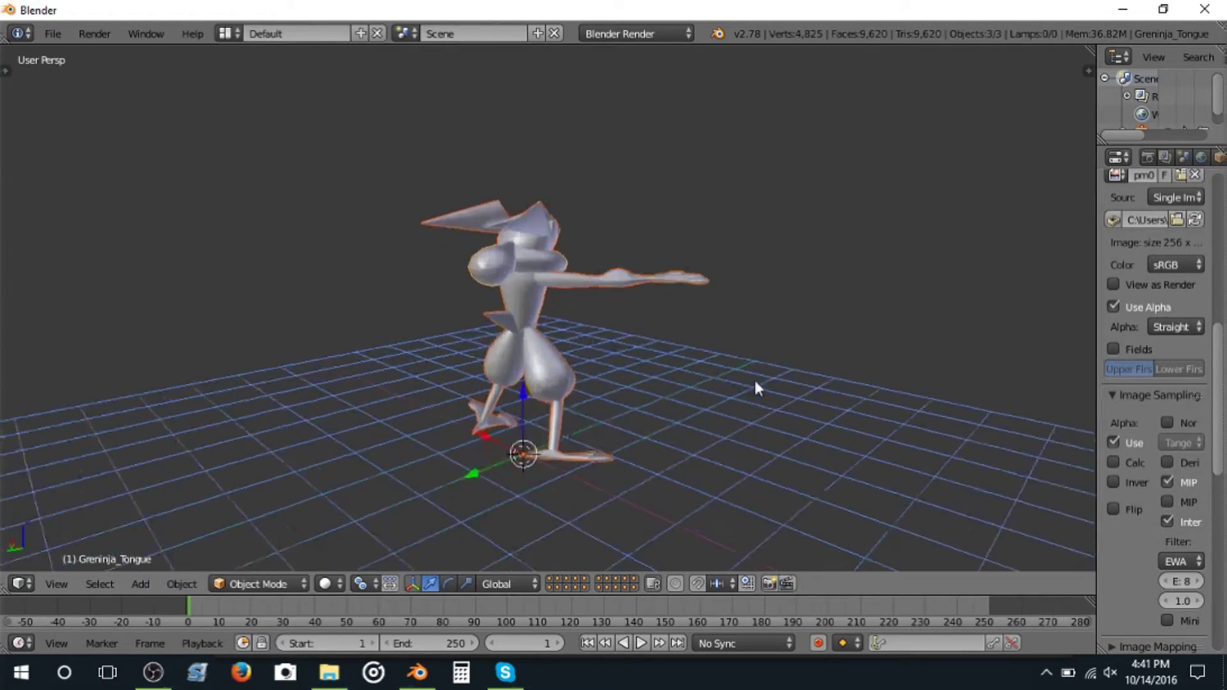
pyautogui.press('z')
pyautogui.moveTo(541, 441); pyautogui.dragTo(603, 395, button='middle')
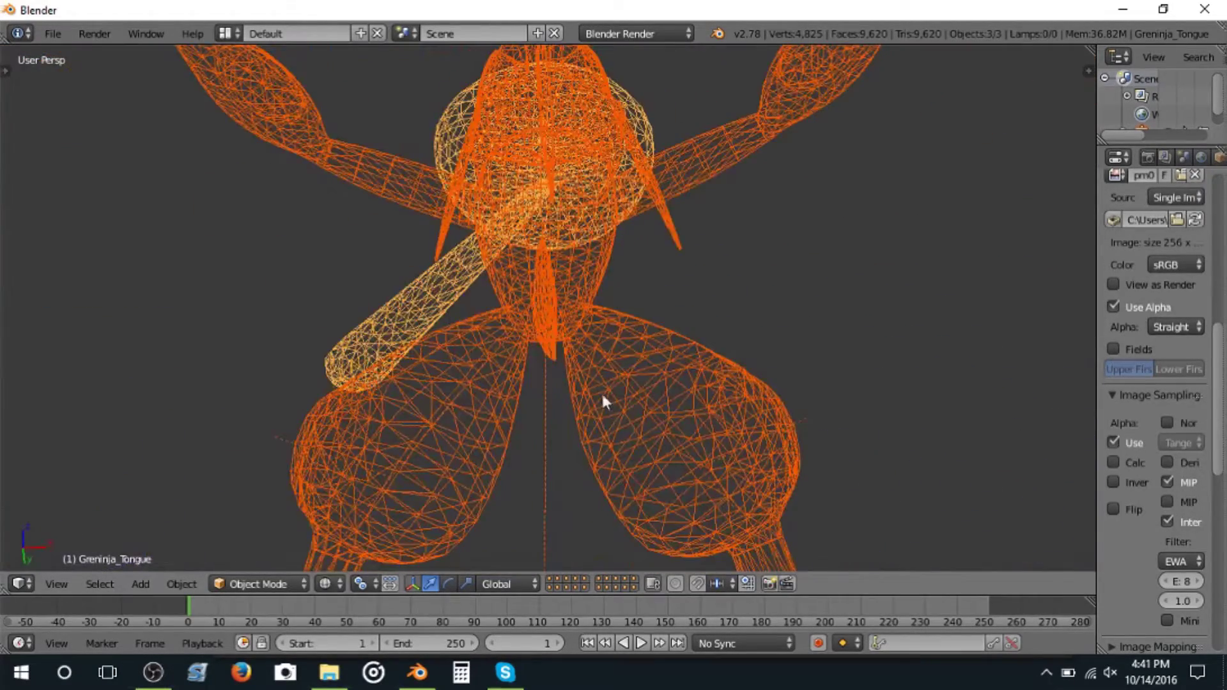
pyautogui.rightClick(548, 402)
pyautogui.moveTo(548, 402); pyautogui.dragTo(544, 386, button='right')
pyautogui.rightClick(545, 389)
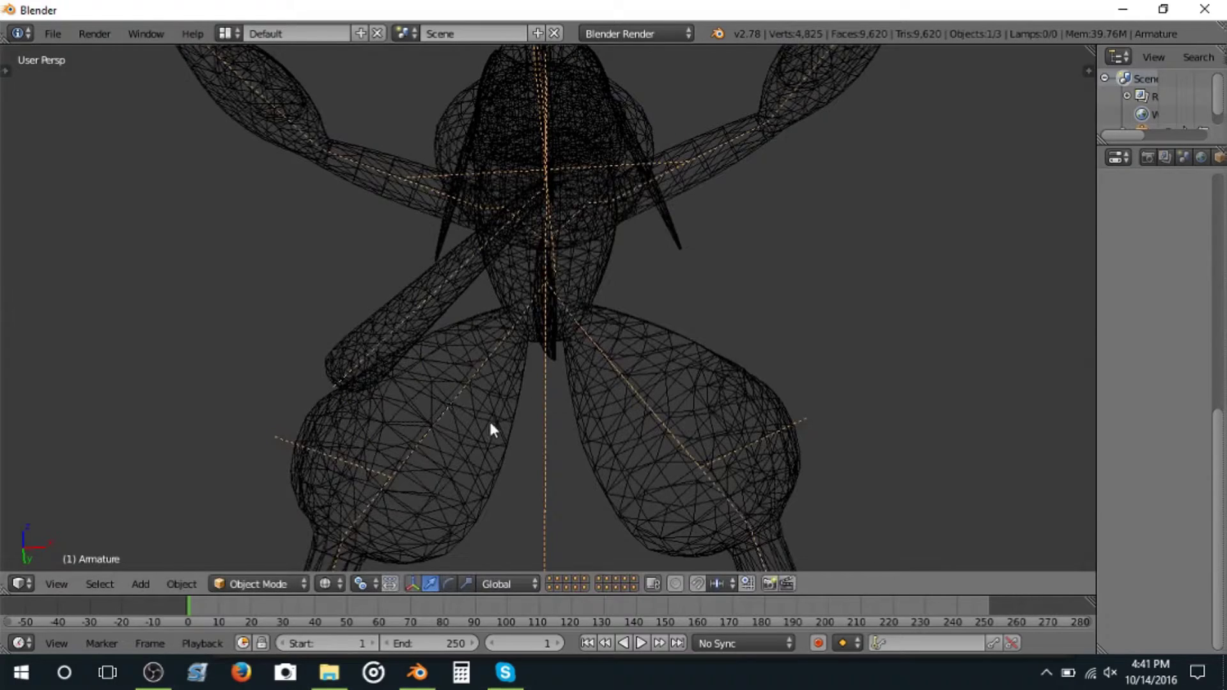
pyautogui.press('Tab')
pyautogui.scroll(-8, 490, 424)
pyautogui.moveTo(482, 375); pyautogui.dragTo(582, 525, button='middle')
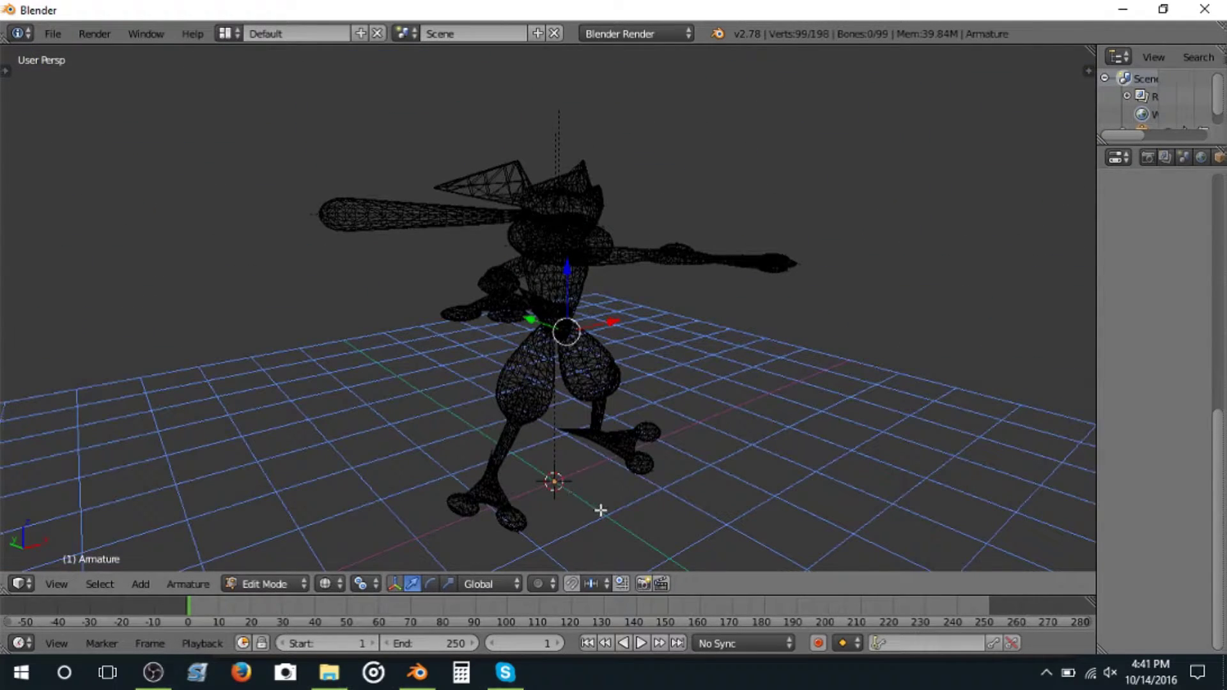
pyautogui.moveTo(436, 532); pyautogui.dragTo(588, 540, button='middle')
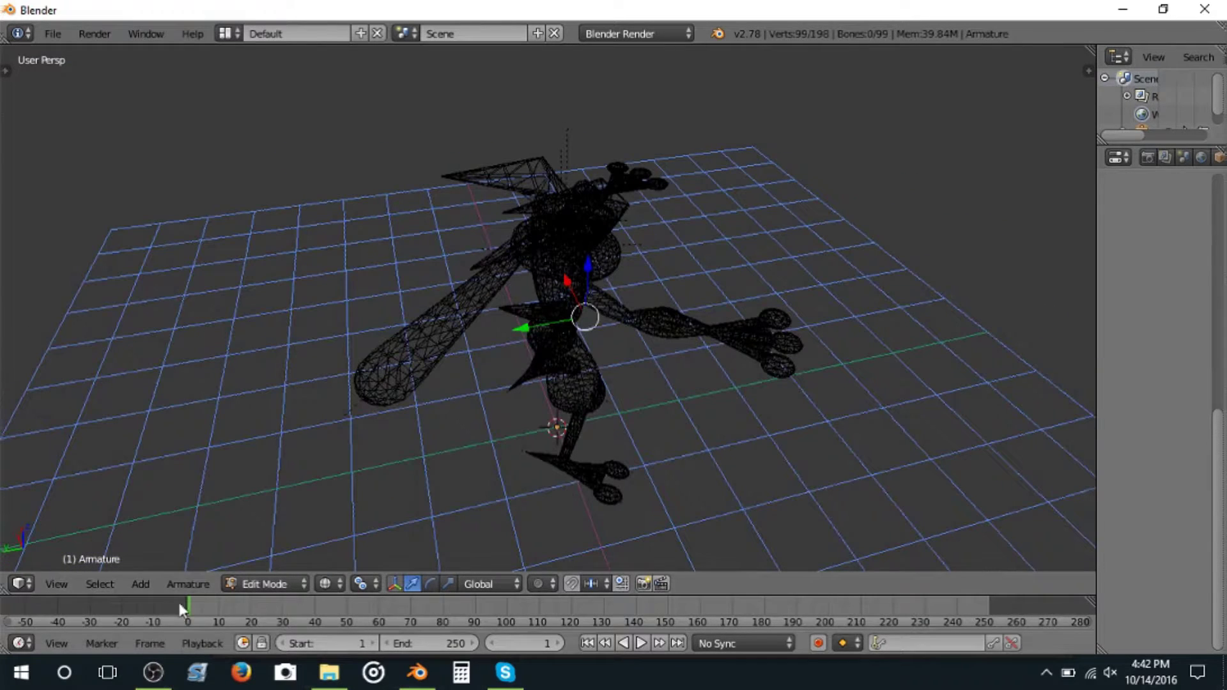
pyautogui.write('s9999')
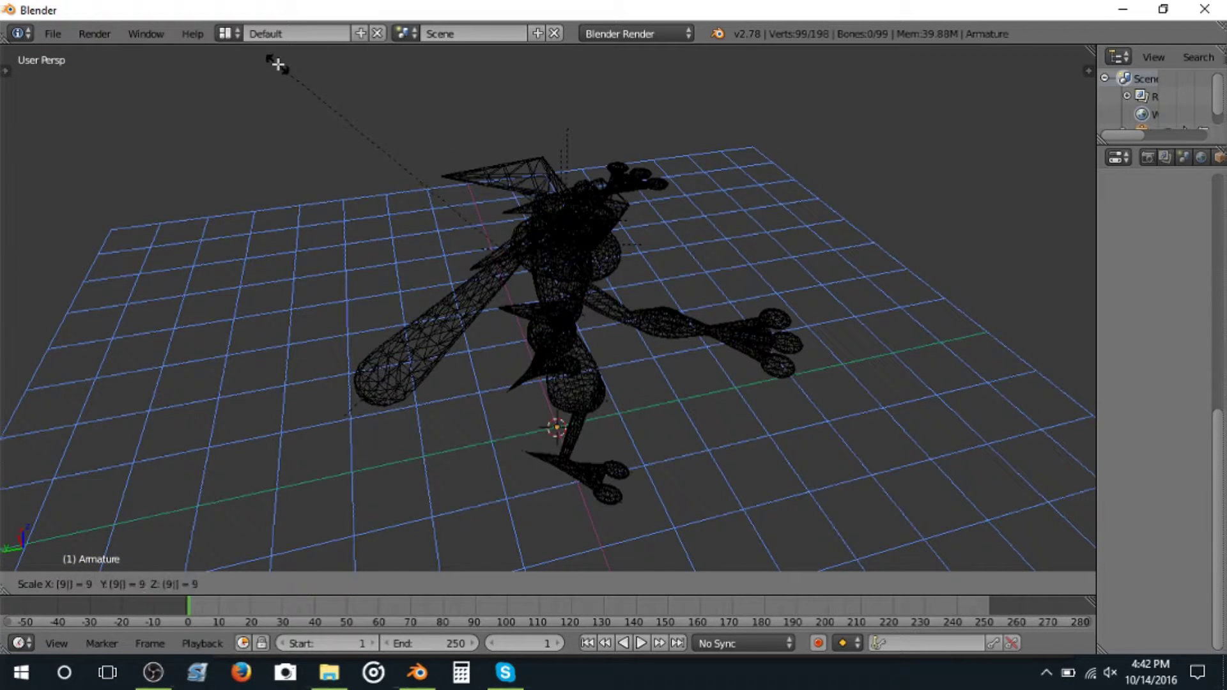
pyautogui.write('9999999')
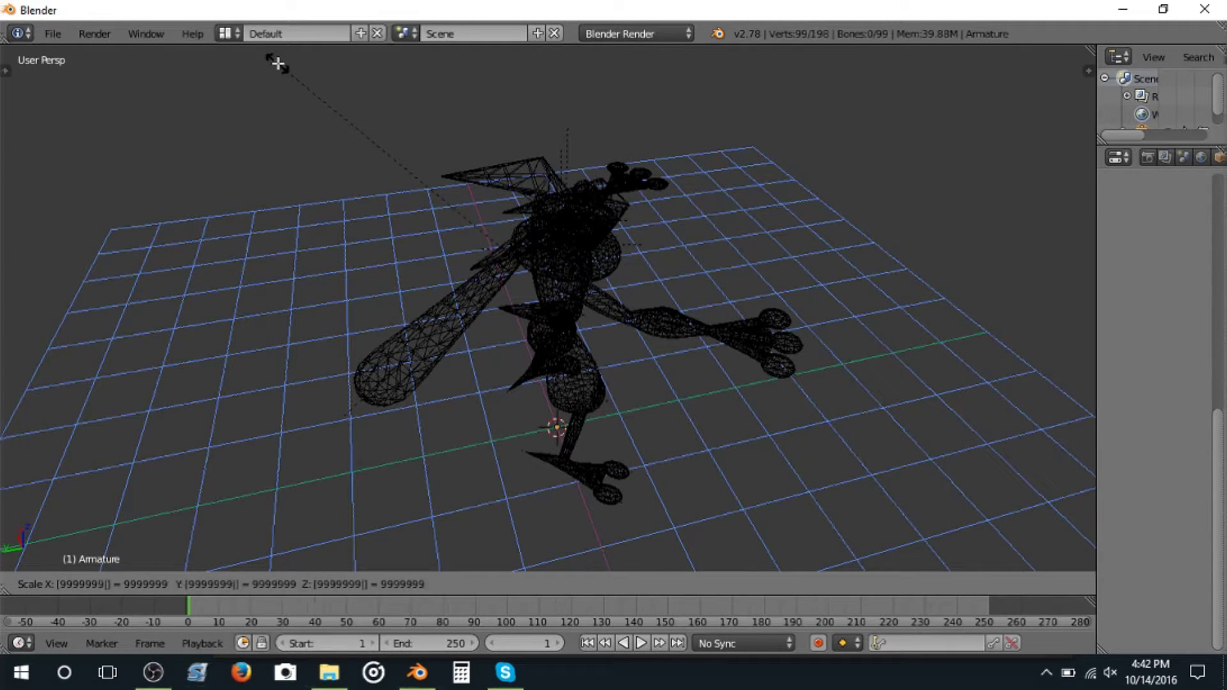
pyautogui.write('9999999999999999999999999999999999999')
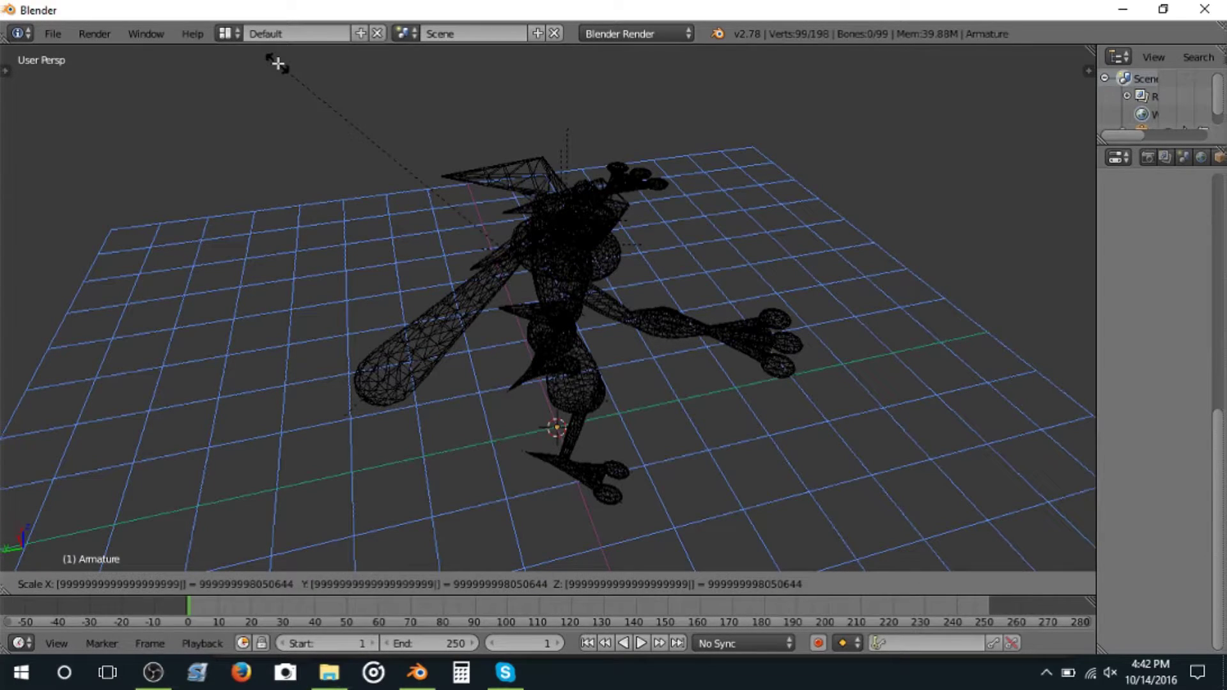
pyautogui.press('Escape')
# Step: Select all bones of the Greninja armature and scale them by a factor of 99999
pyautogui.moveTo(321, 96); pyautogui.dragTo(142, 507, button='middle')
pyautogui.scroll(6, 986, 333)
pyautogui.press('a')
pyautogui.press('a')
pyautogui.scroll(-1, 886, 340)
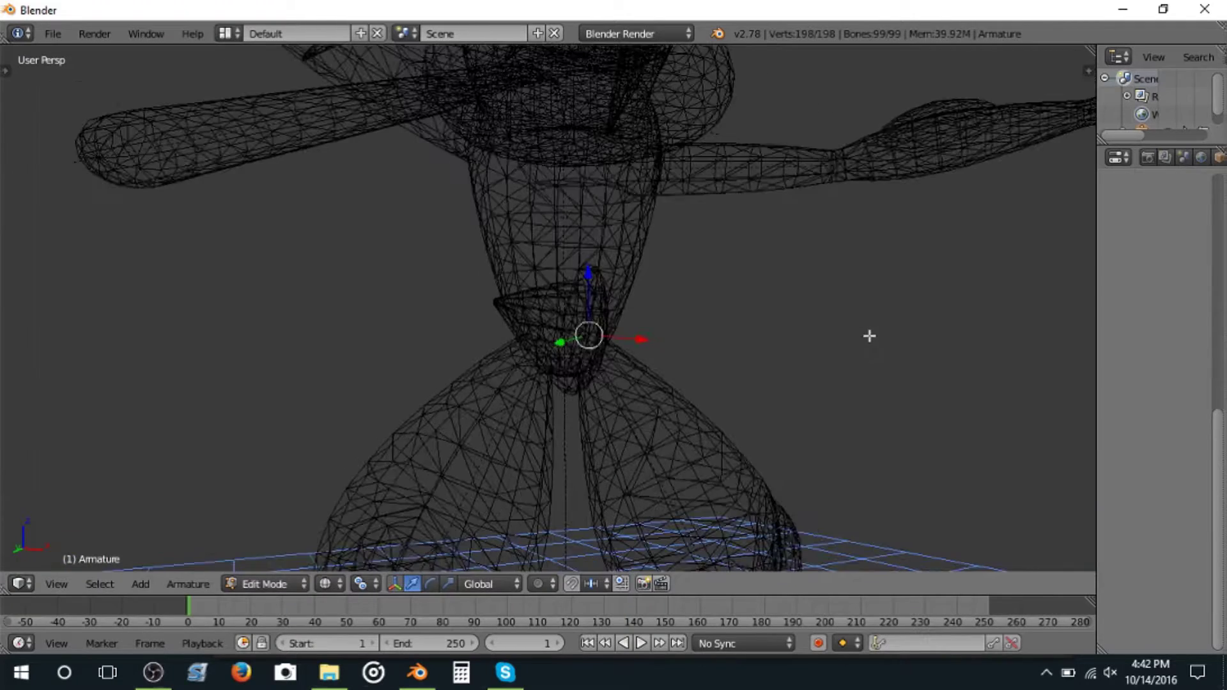
pyautogui.write('s99999')
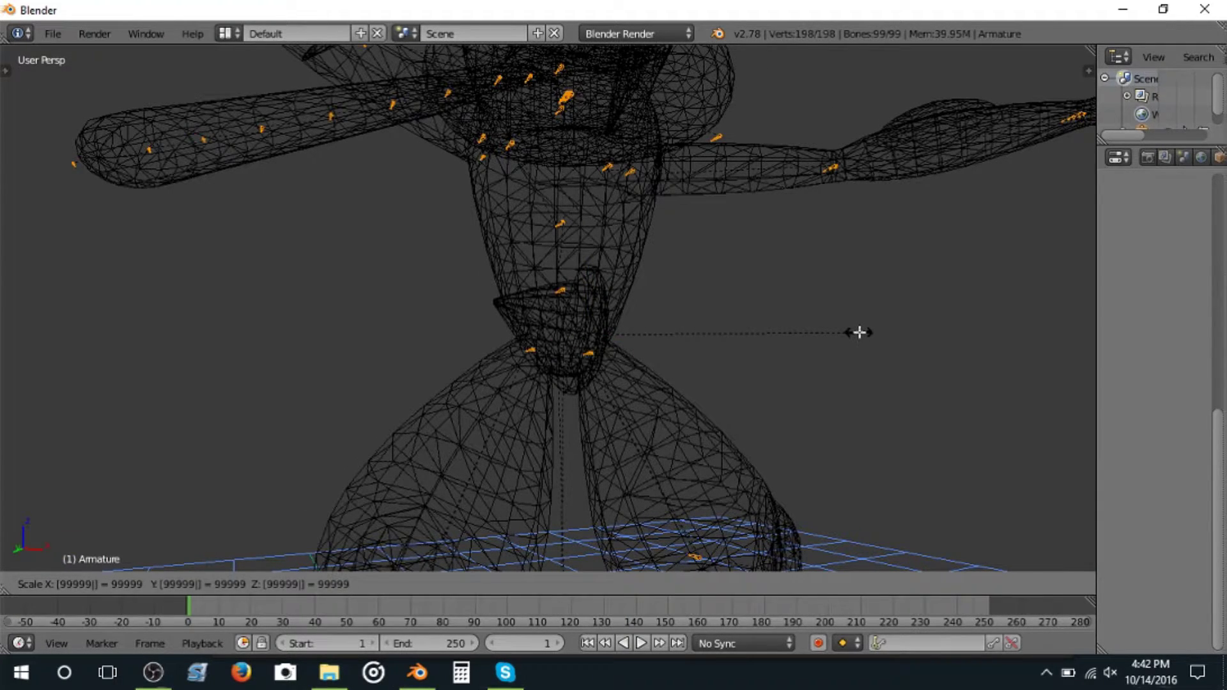
pyautogui.press('Return')
pyautogui.moveTo(839, 328); pyautogui.dragTo(899, 364, button='middle')
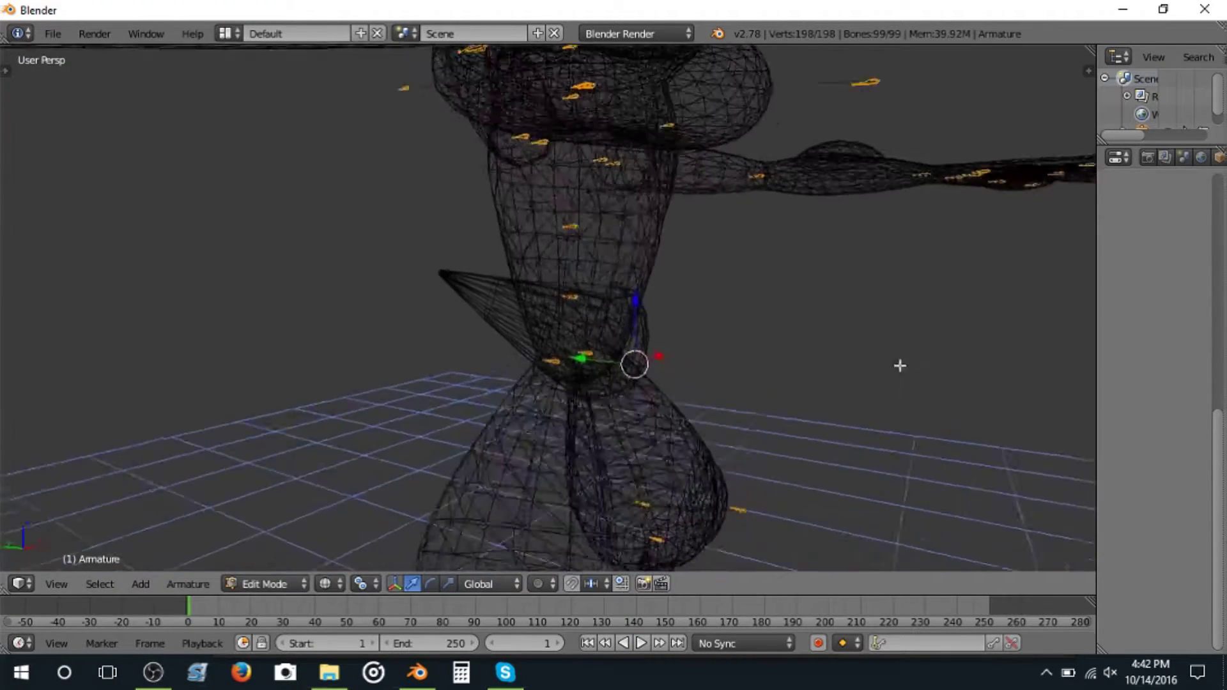
pyautogui.scroll(-5, 879, 329)
pyautogui.write('s9')
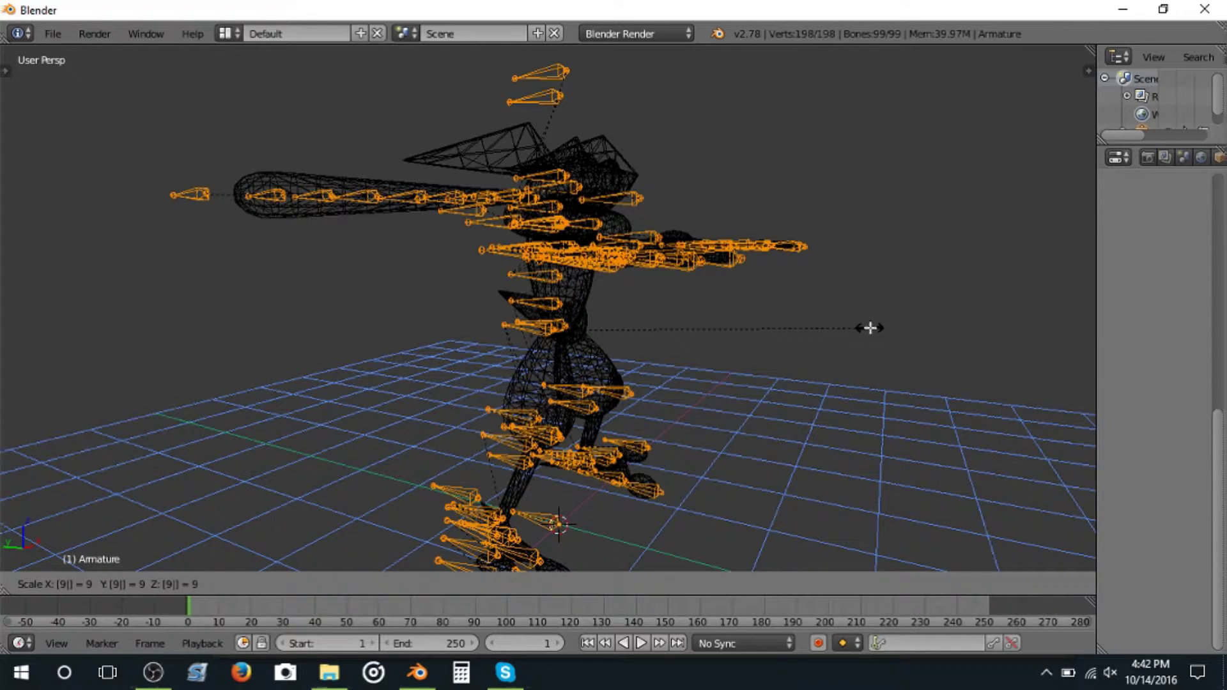
pyautogui.press('BackSpace')
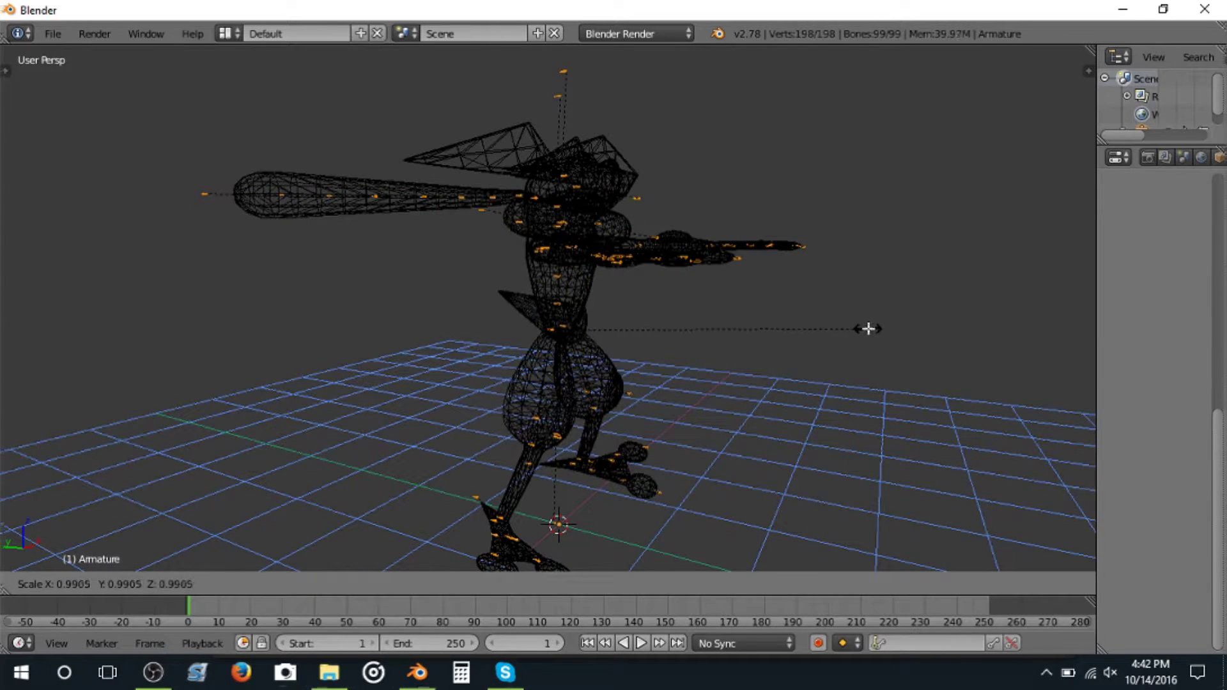
pyautogui.write('11')
pyautogui.press('Escape')
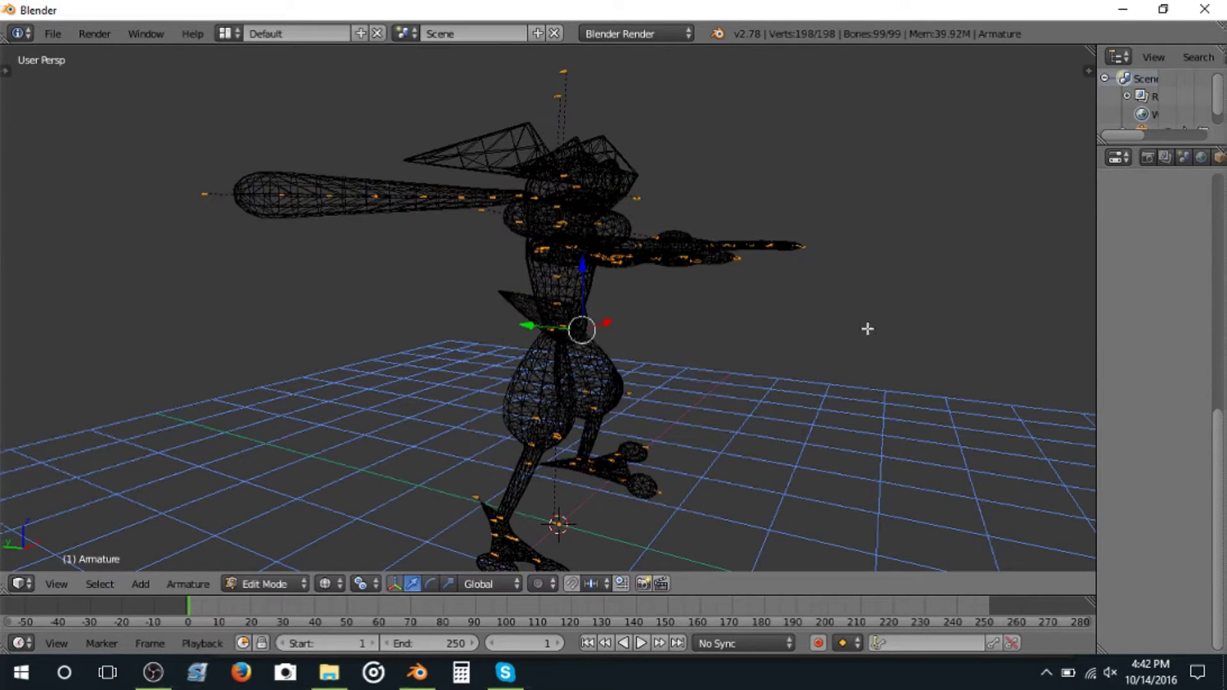
pyautogui.write('s111')
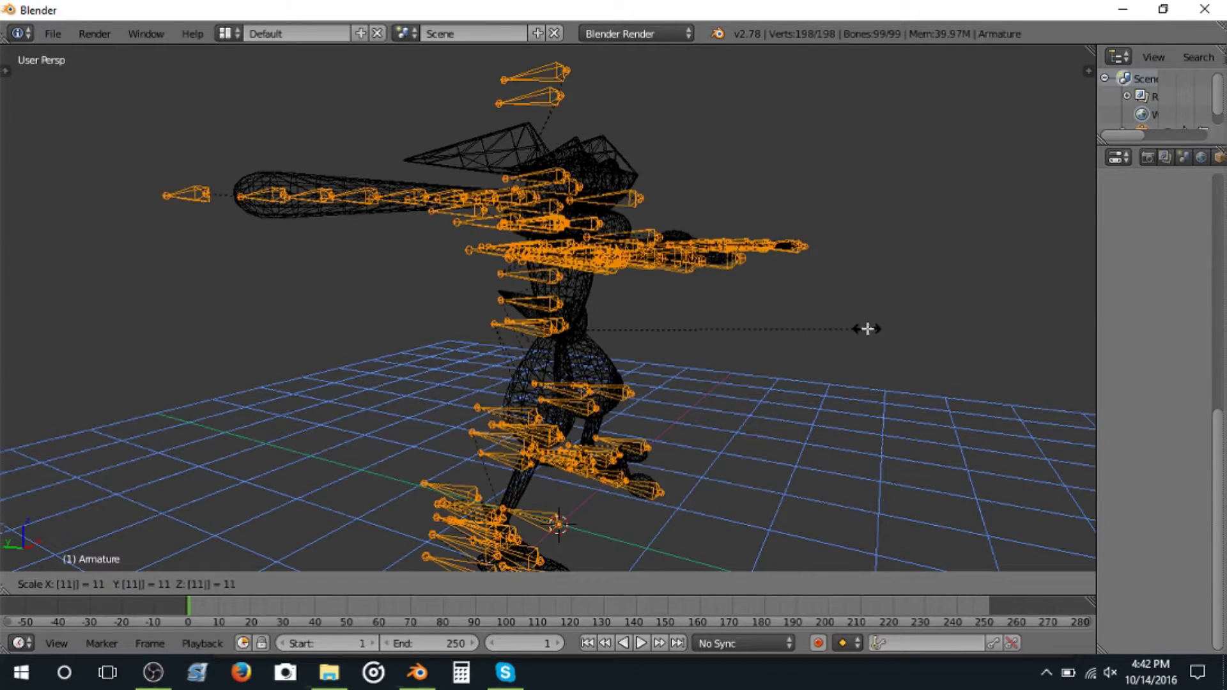
pyautogui.press('Escape')
# Step: Scale all the armature bones by a factor of 1 and return to Object Mode
pyautogui.write('s')
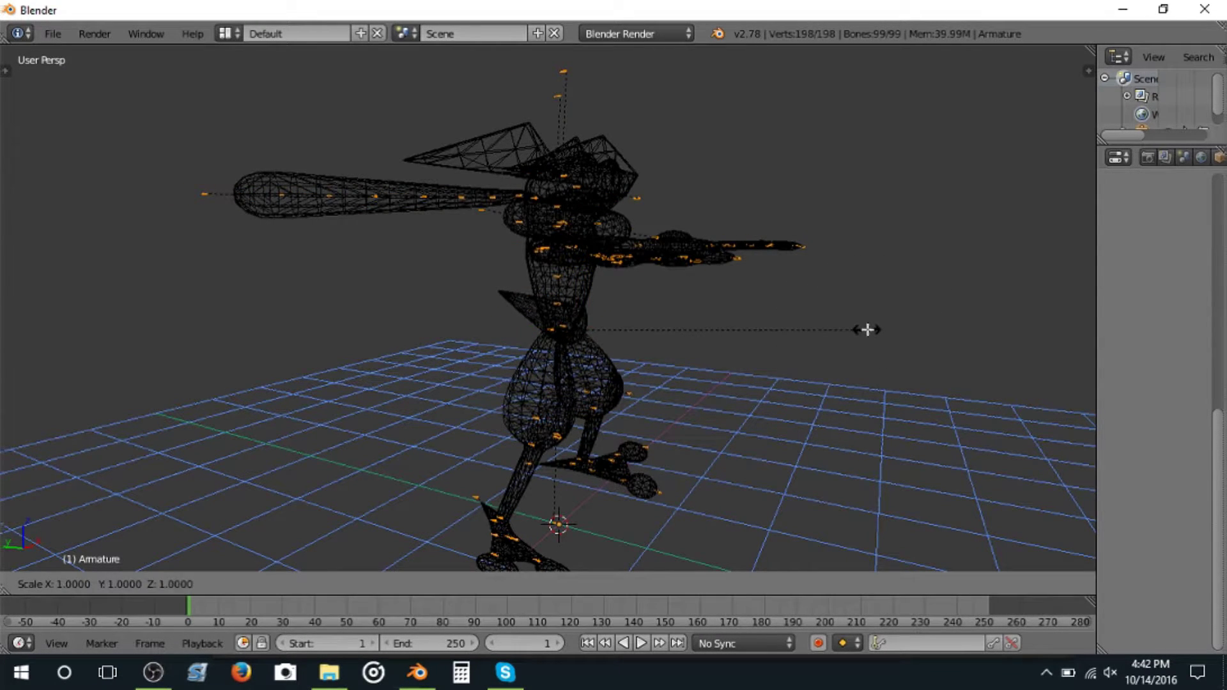
pyautogui.write('1')
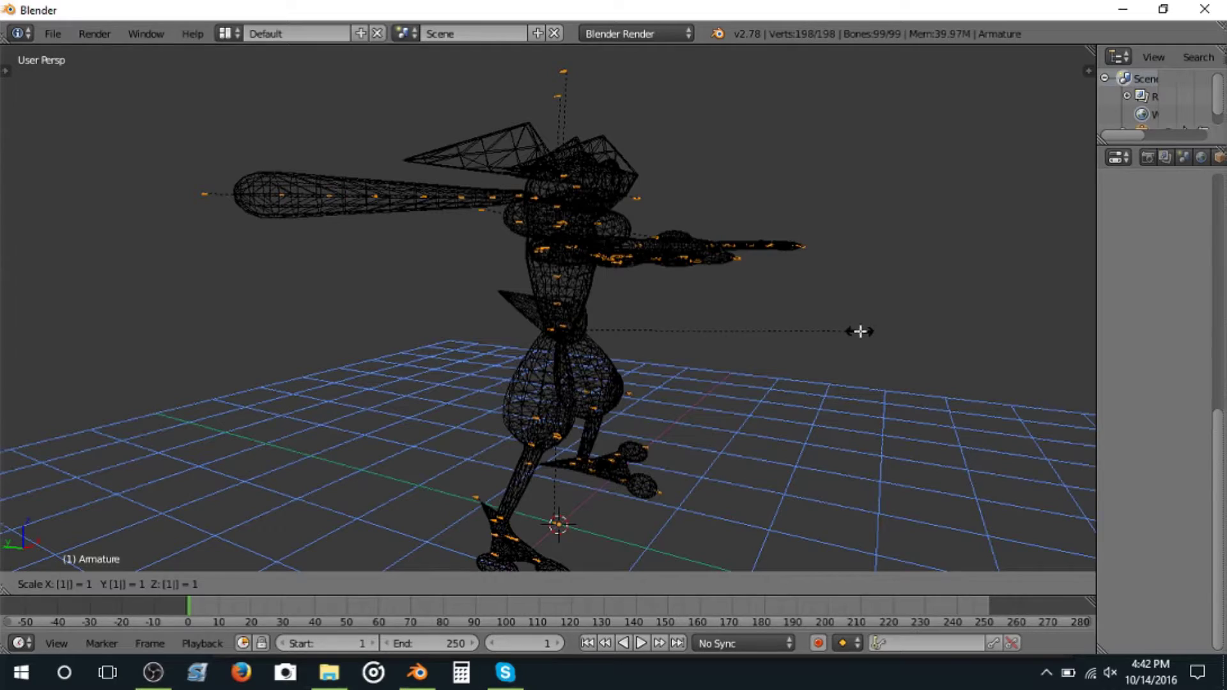
pyautogui.press('Return')
pyautogui.moveTo(861, 330); pyautogui.dragTo(575, 345, button='middle')
pyautogui.press('Tab')
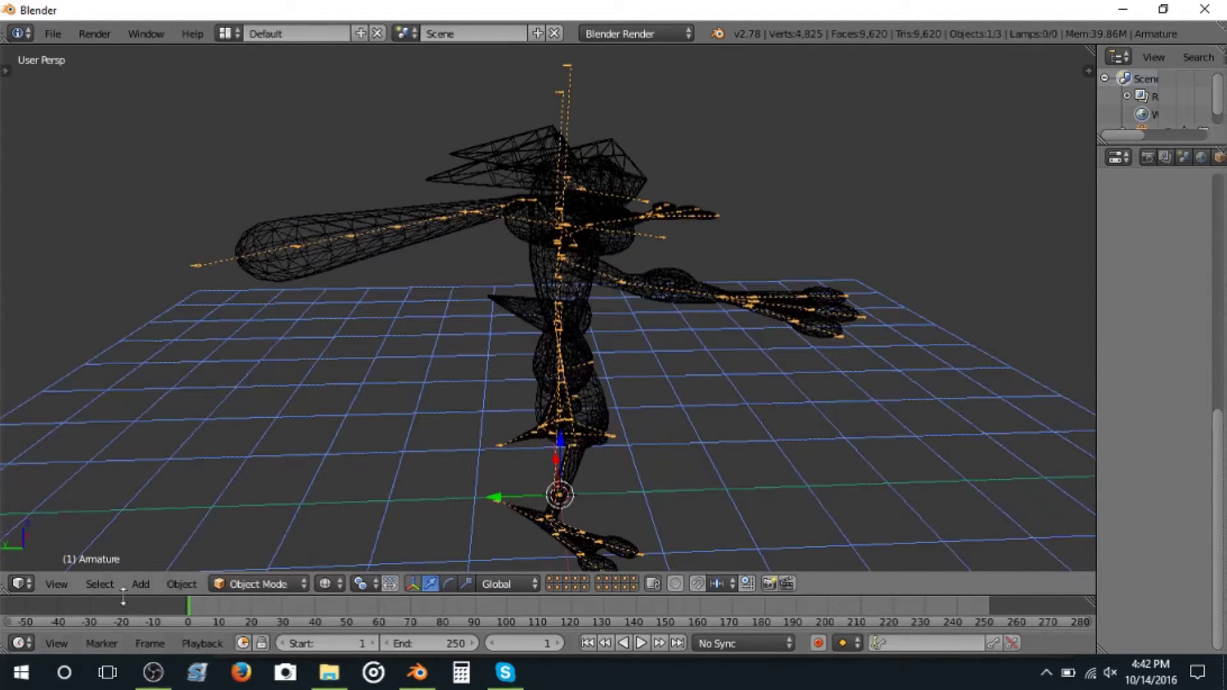
# Step: Select the Greninja mesh and show it in rendered shading, framed closely on the eye
pyautogui.click(235, 586)
pyautogui.click(301, 519)
pyautogui.hotkey('shift', 'z')
pyautogui.keyDown('shift'); pyautogui.moveTo(538, 297); pyautogui.dragTo(569, 434, button='middle'); pyautogui.keyUp('shift')
pyautogui.scroll(6, 417, 402)
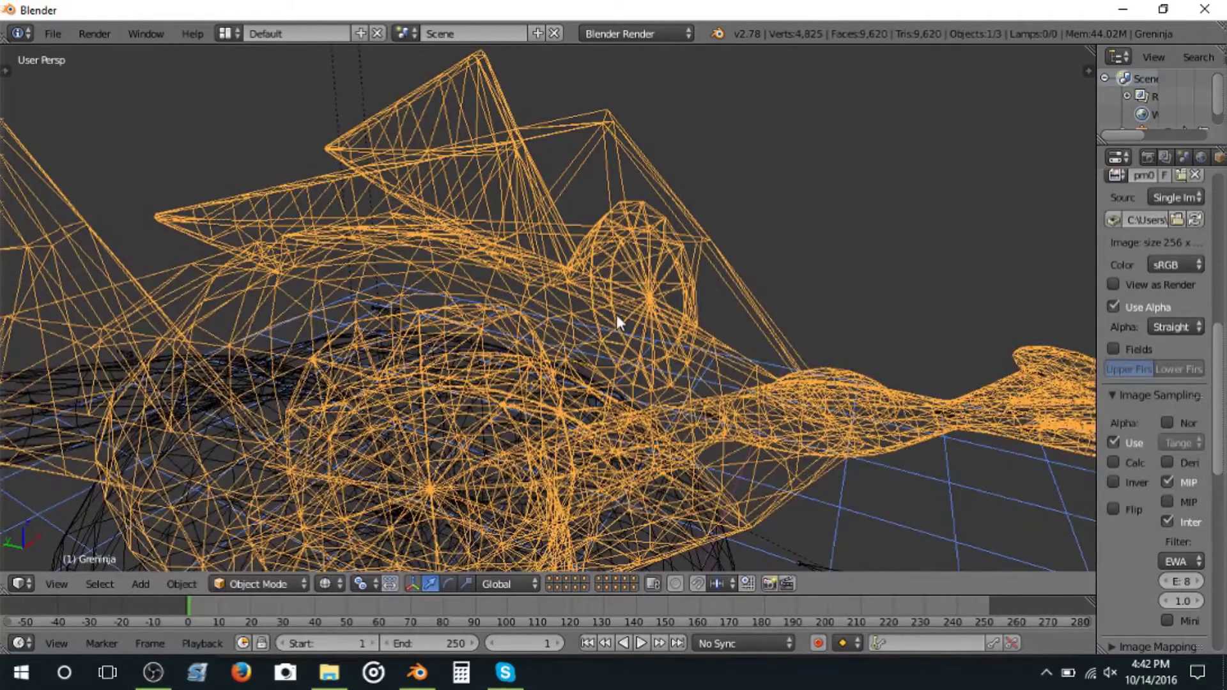
pyautogui.hotkey('shift', 'z')
pyautogui.moveTo(624, 309)
pyautogui.mouseDown(button='middle')
pyautogui.moveTo(616, 324)
pyautogui.moveTo(630, 260)
pyautogui.mouseUp(button='middle')
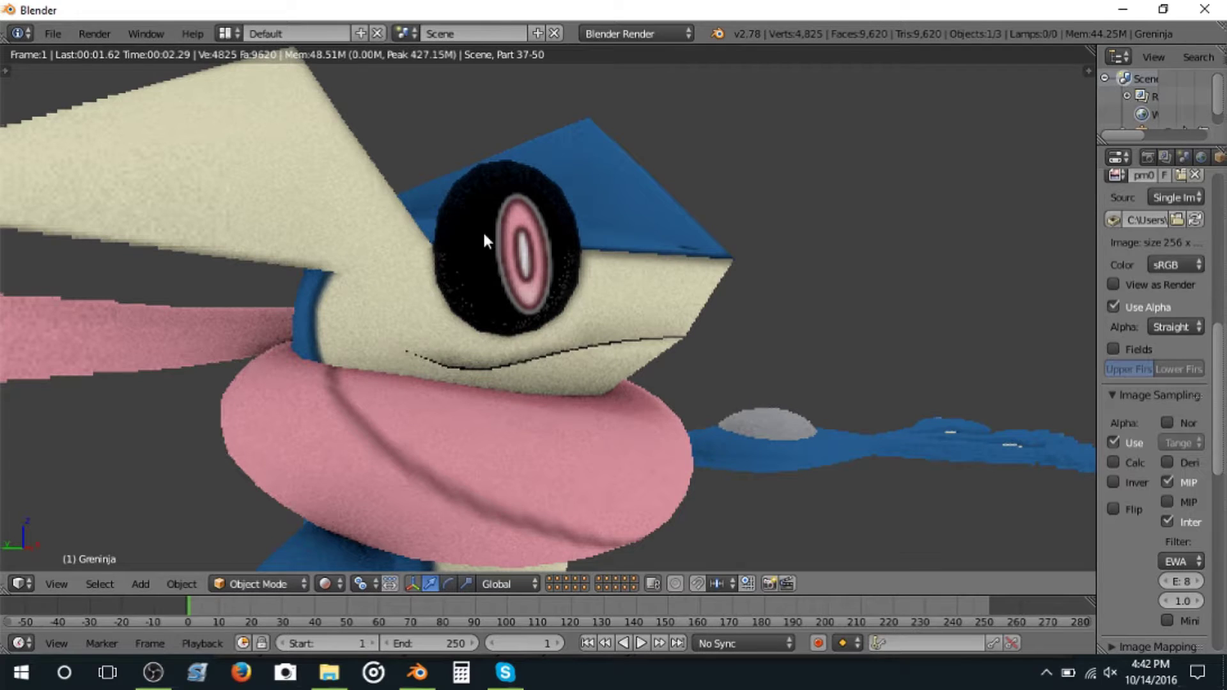
pyautogui.scroll(-3, 417, 206)
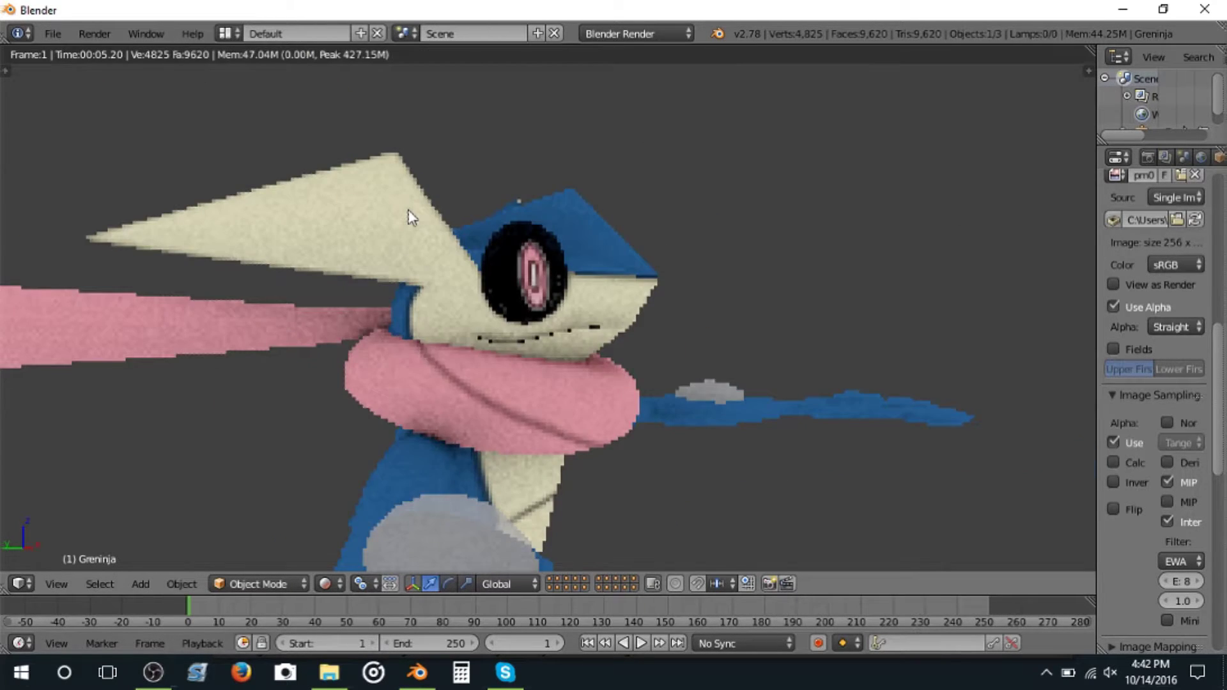
pyautogui.scroll(3, 409, 217)
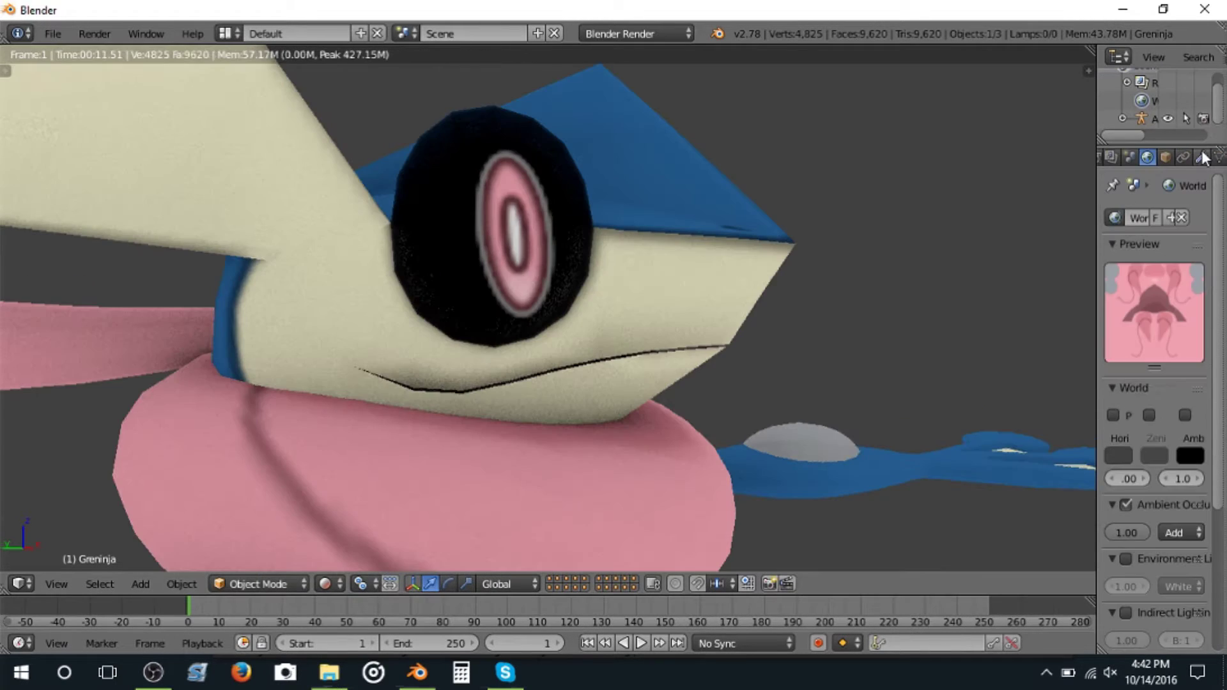
# Step: Disable the three enabled Cast options in the shadow settings of the fourth material on the Greninja mesh
pyautogui.click(1184, 157)
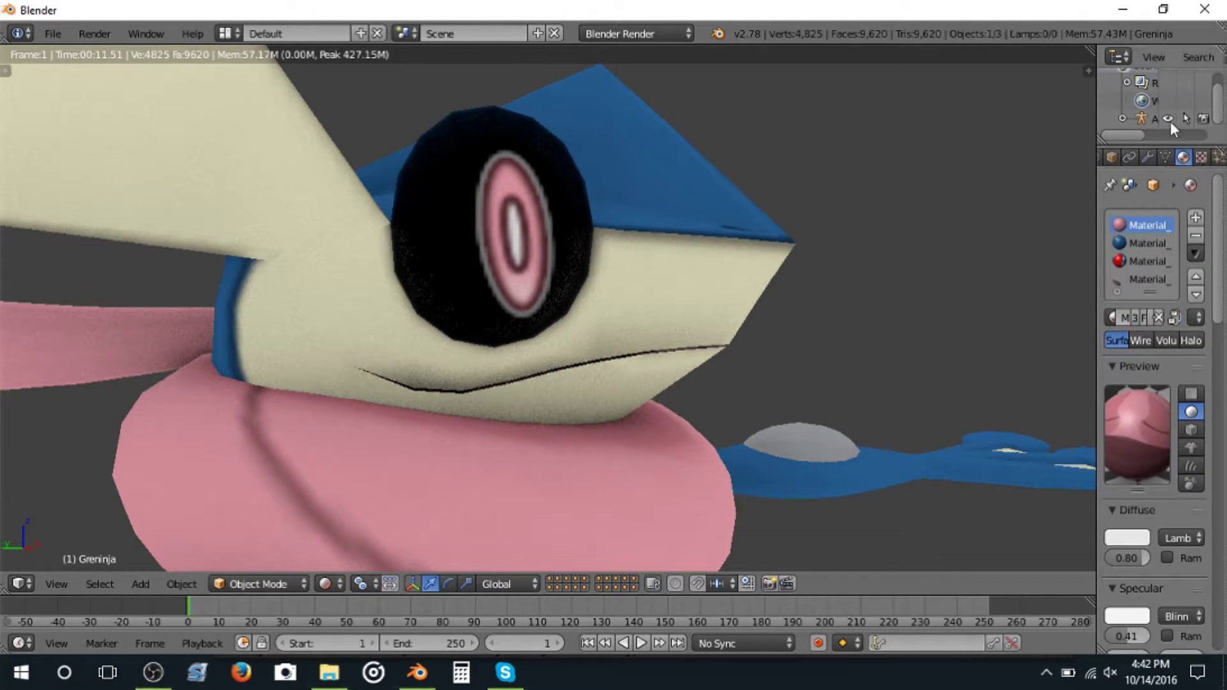
pyautogui.click(1142, 279)
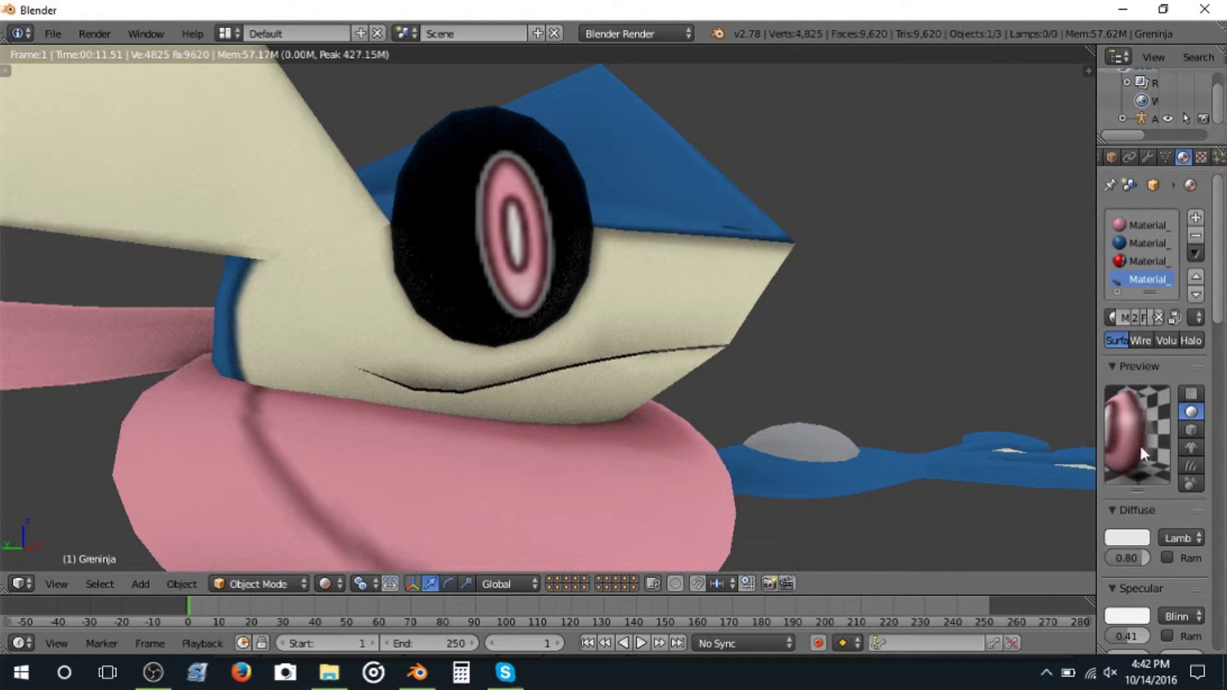
pyautogui.scroll(-15, 1140, 444)
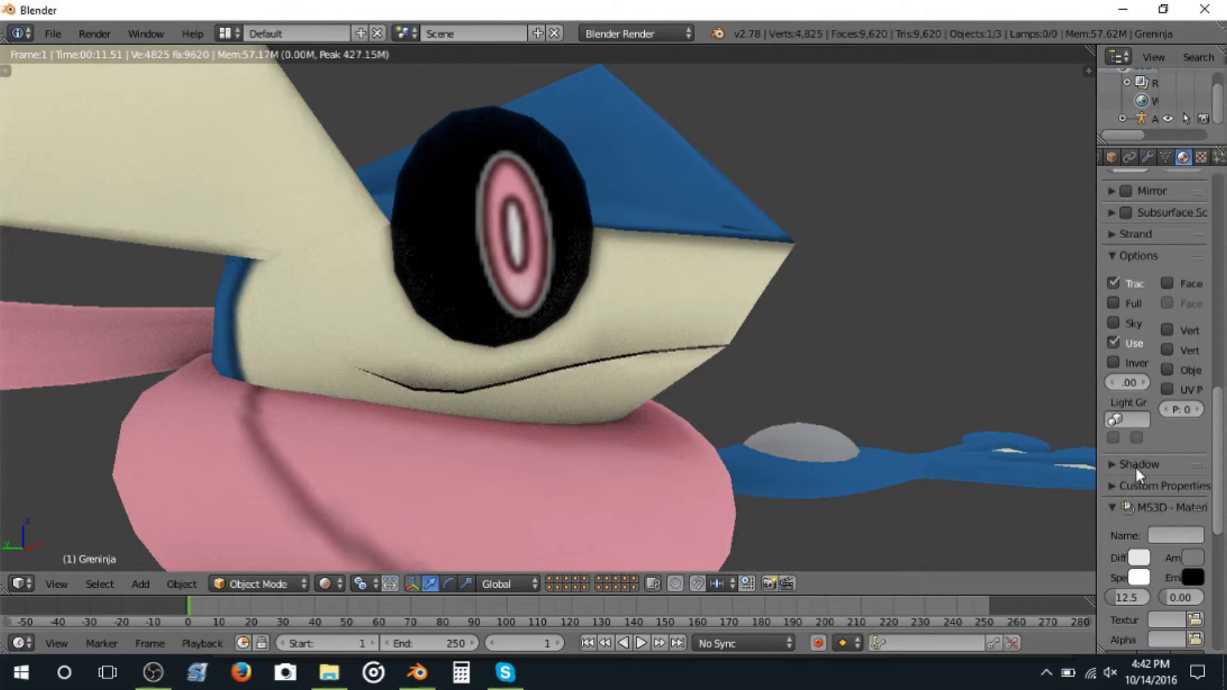
pyautogui.click(1136, 466)
pyautogui.click(1167, 492)
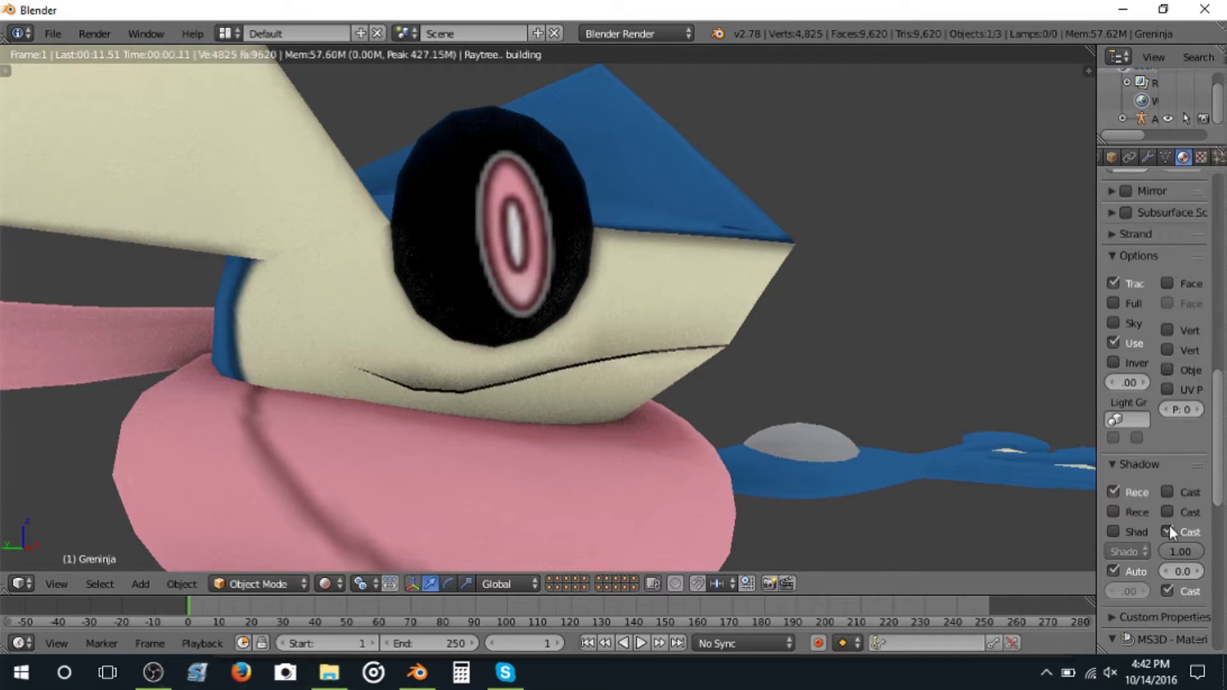
pyautogui.click(1167, 532)
pyautogui.click(1165, 591)
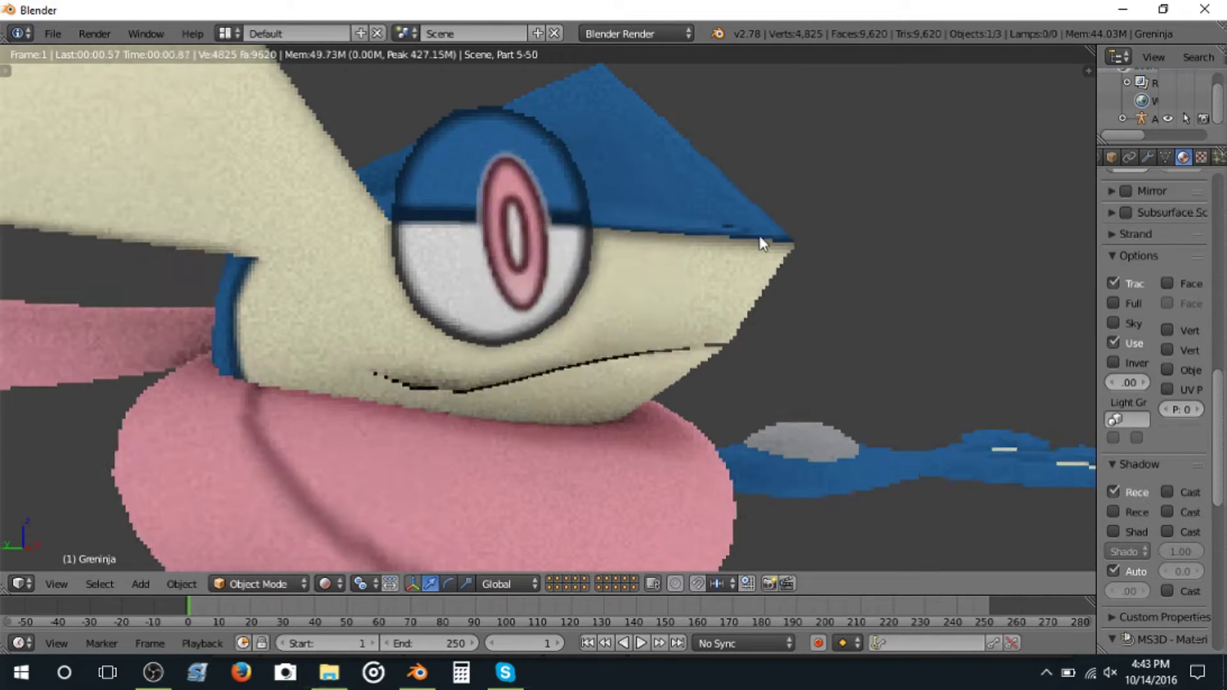
pyautogui.scroll(3, 773, 223)
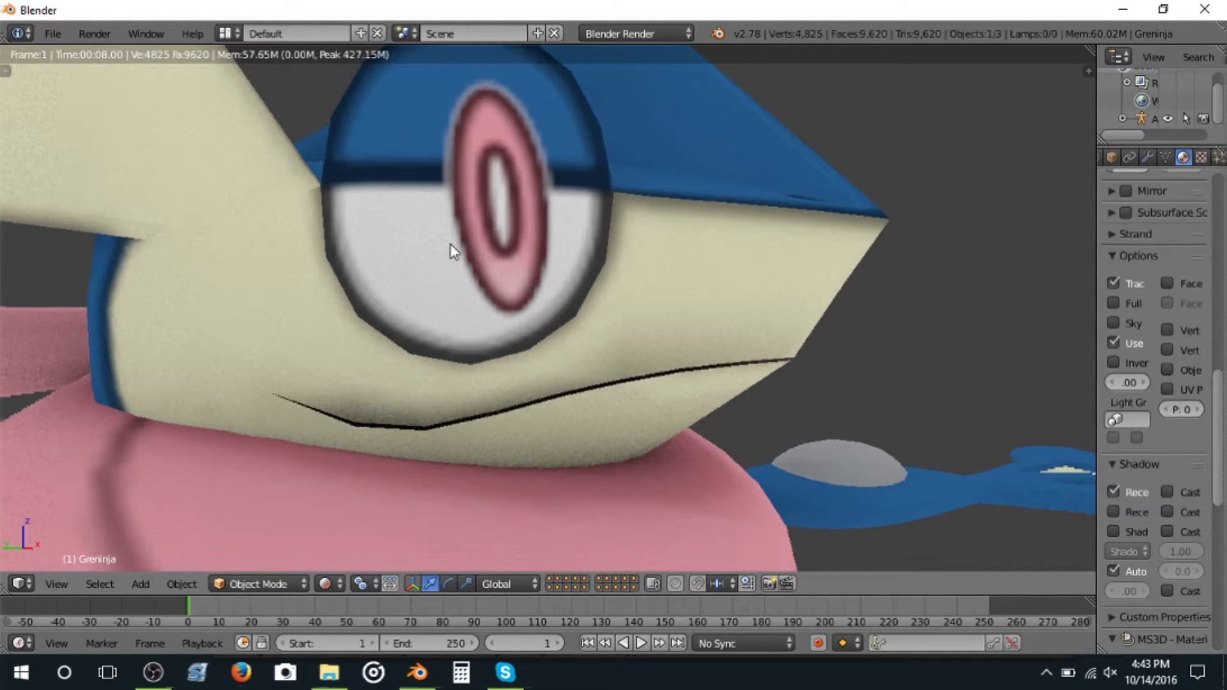
# Step: Open the Greninja mesh in Edit Mode and show it in solid shading, framed on the head
pyautogui.press('Tab')
pyautogui.press('z')
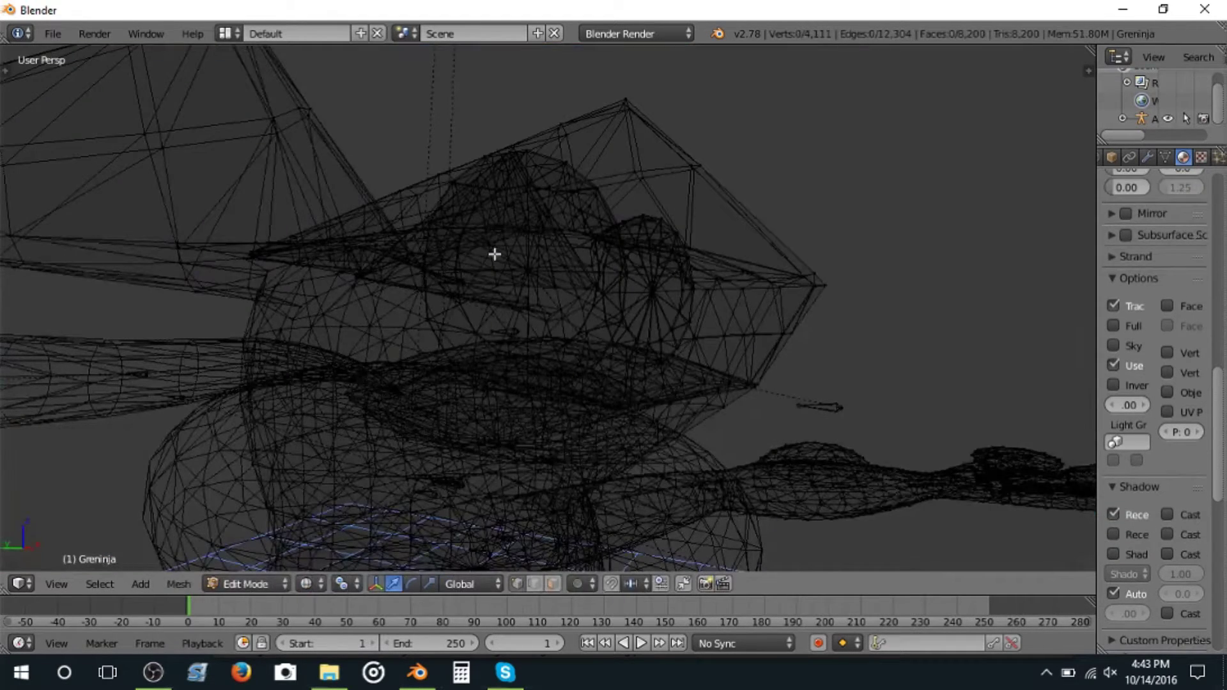
pyautogui.press('z')
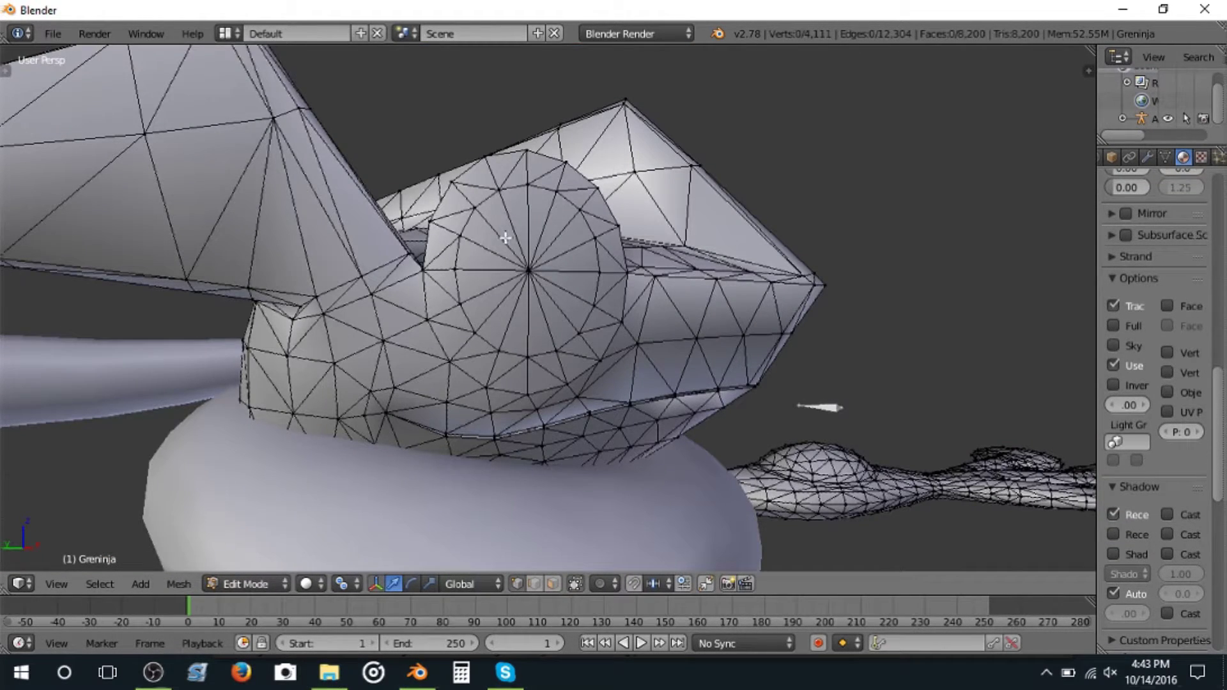
pyautogui.scroll(-6, 496, 250)
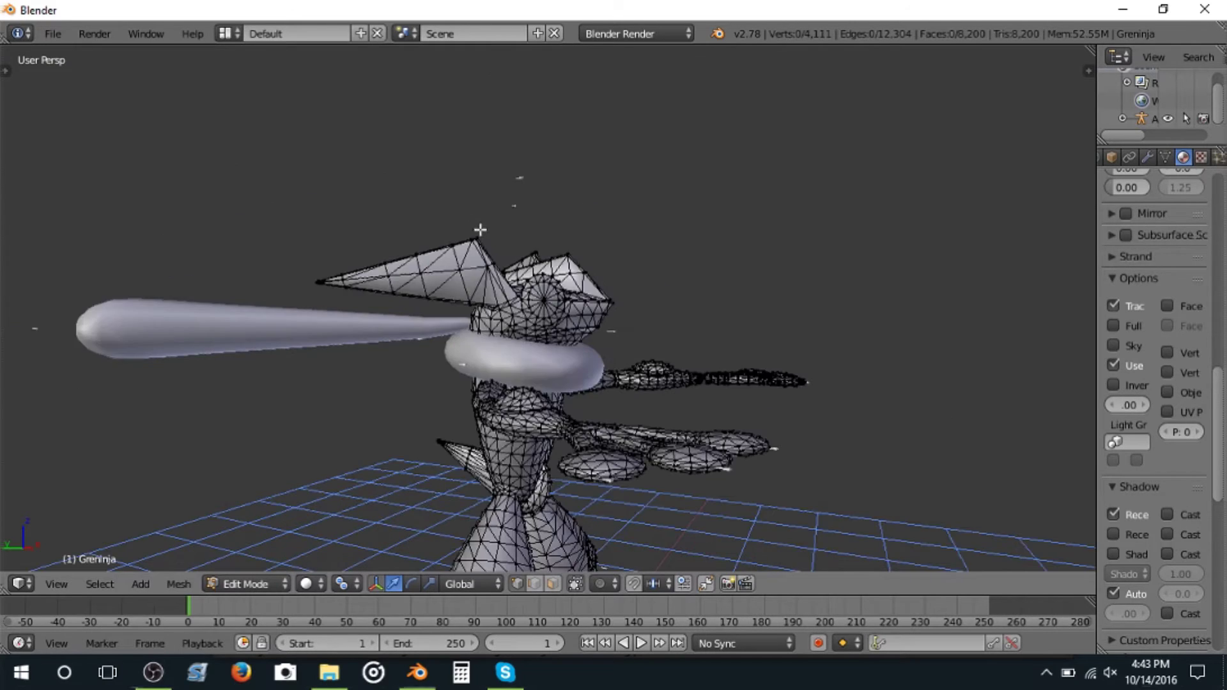
pyautogui.scroll(3, 480, 228)
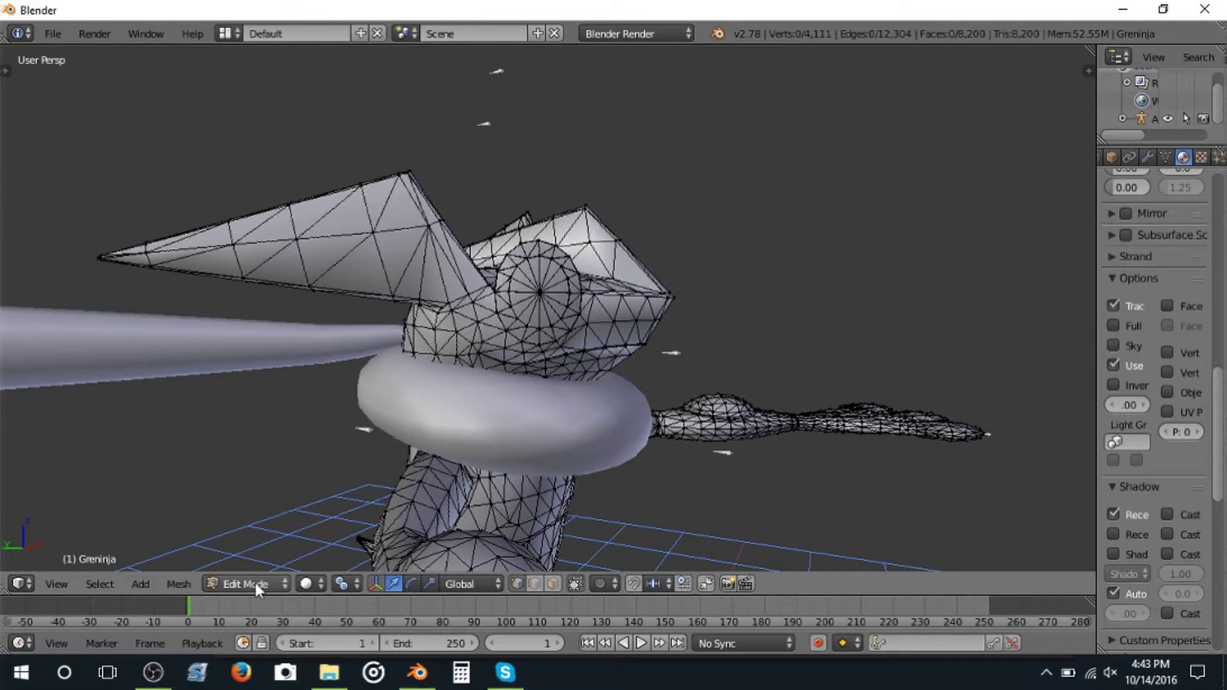
pyautogui.scroll(6, 551, 265)
# Step: Select the complete linked geometry of both Greninja eyes
pyautogui.rightClick(535, 267)
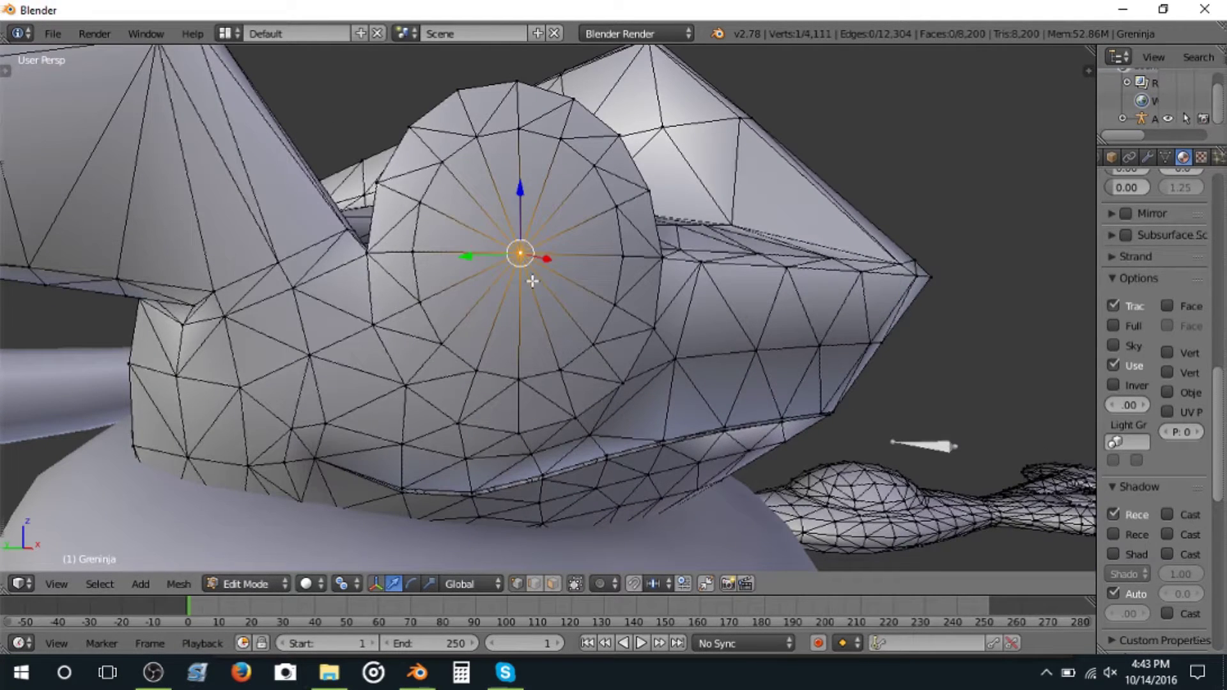
pyautogui.moveTo(424, 213); pyautogui.dragTo(546, 491, button='right')
pyautogui.rightClick(461, 253)
pyautogui.scroll(-2, 454, 280)
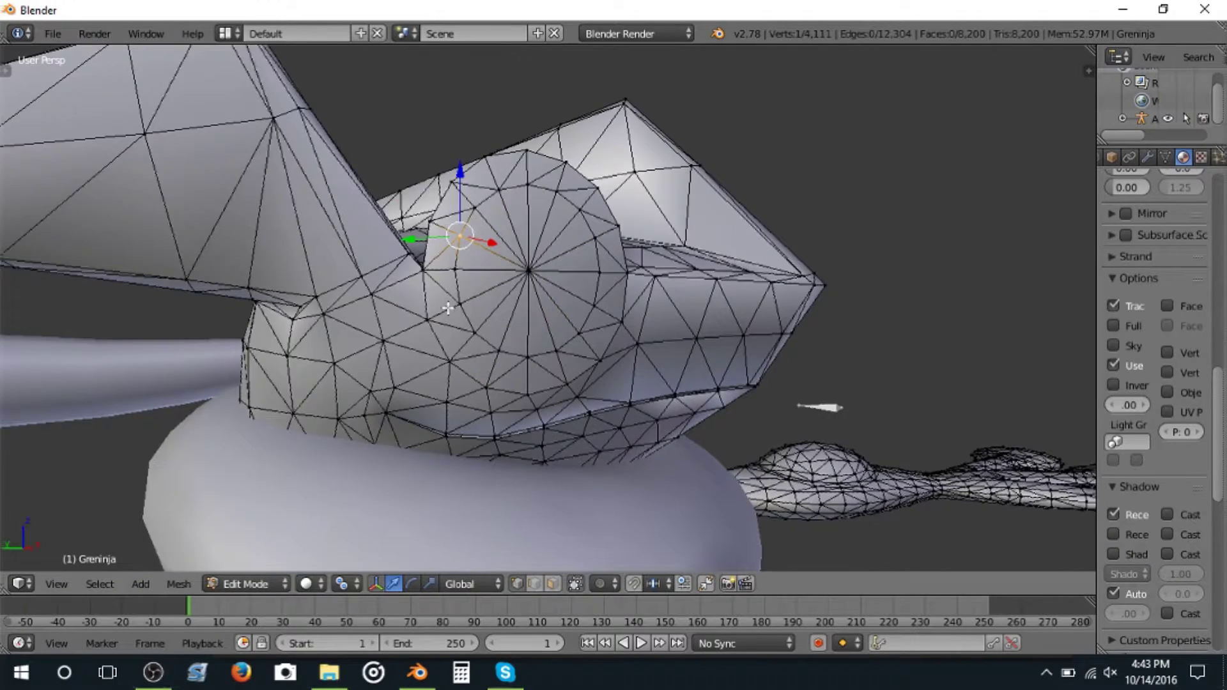
pyautogui.scroll(-2, 550, 230)
pyautogui.press('l')
pyautogui.moveTo(550, 230); pyautogui.dragTo(277, 305, button='middle')
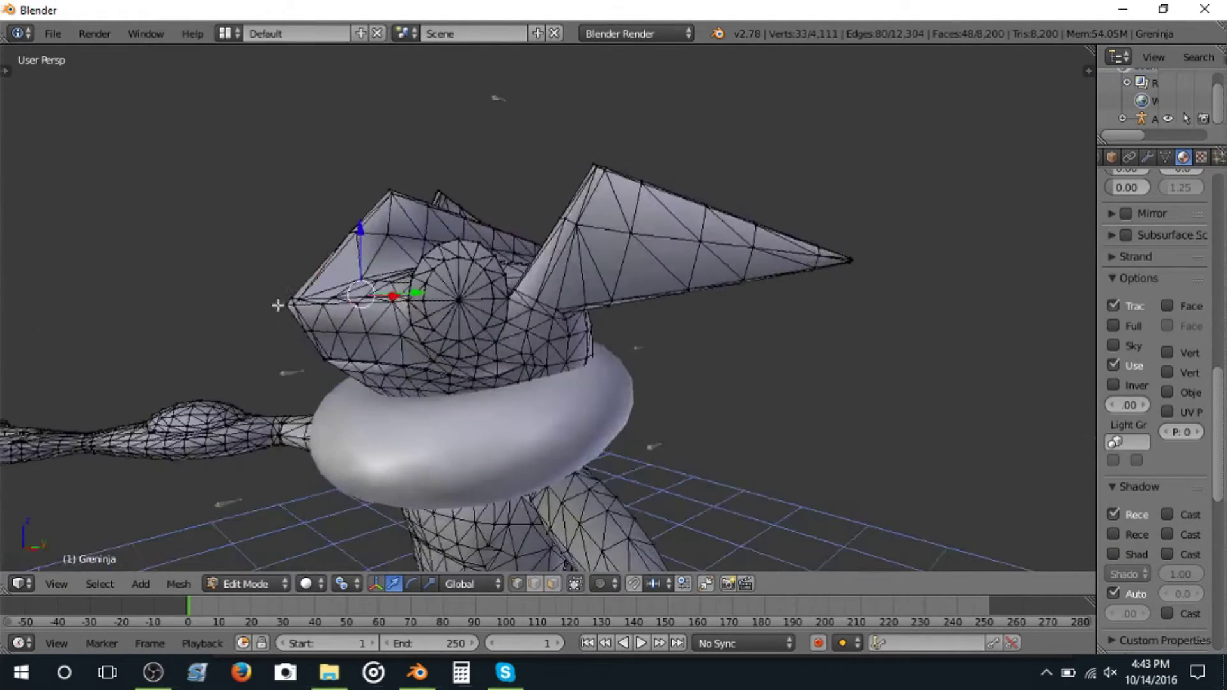
pyautogui.press('l')
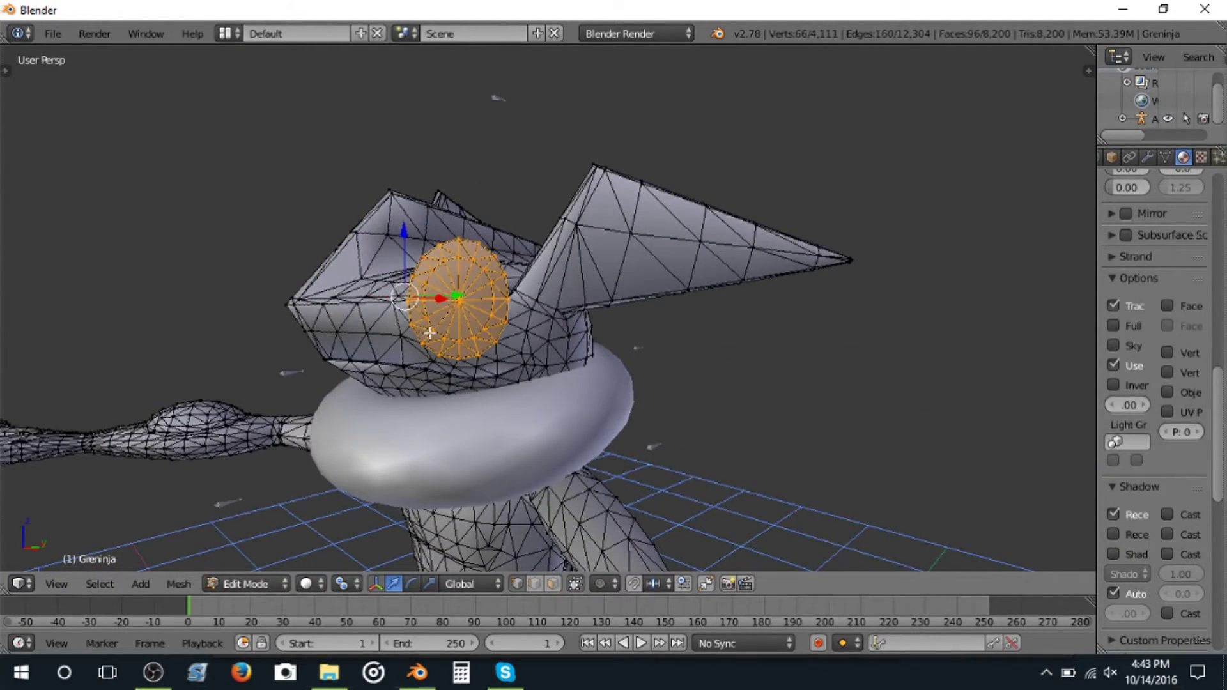
# Step: Deselect the lower halves of both selected Greninja eyes, delete the remaining selected upper faces, and return to Object Mode
pyautogui.moveTo(430, 332); pyautogui.dragTo(632, 275, button='middle')
pyautogui.scroll(2, 671, 353)
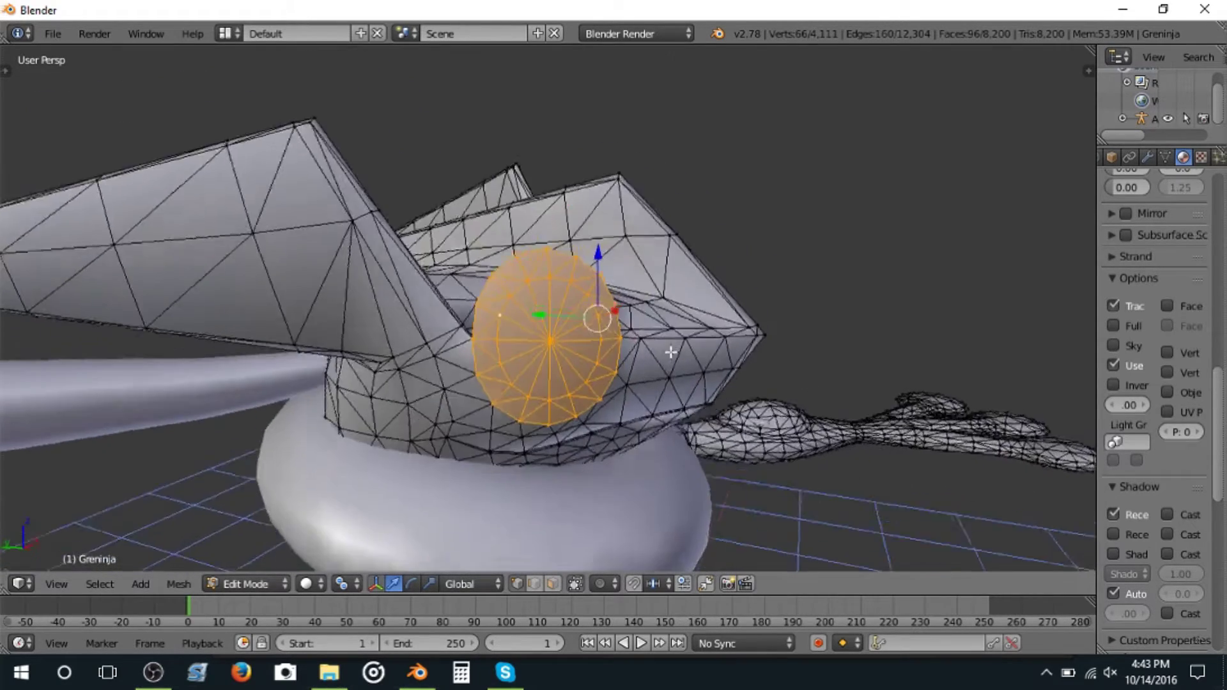
pyautogui.moveTo(671, 352); pyautogui.dragTo(636, 332, button='middle')
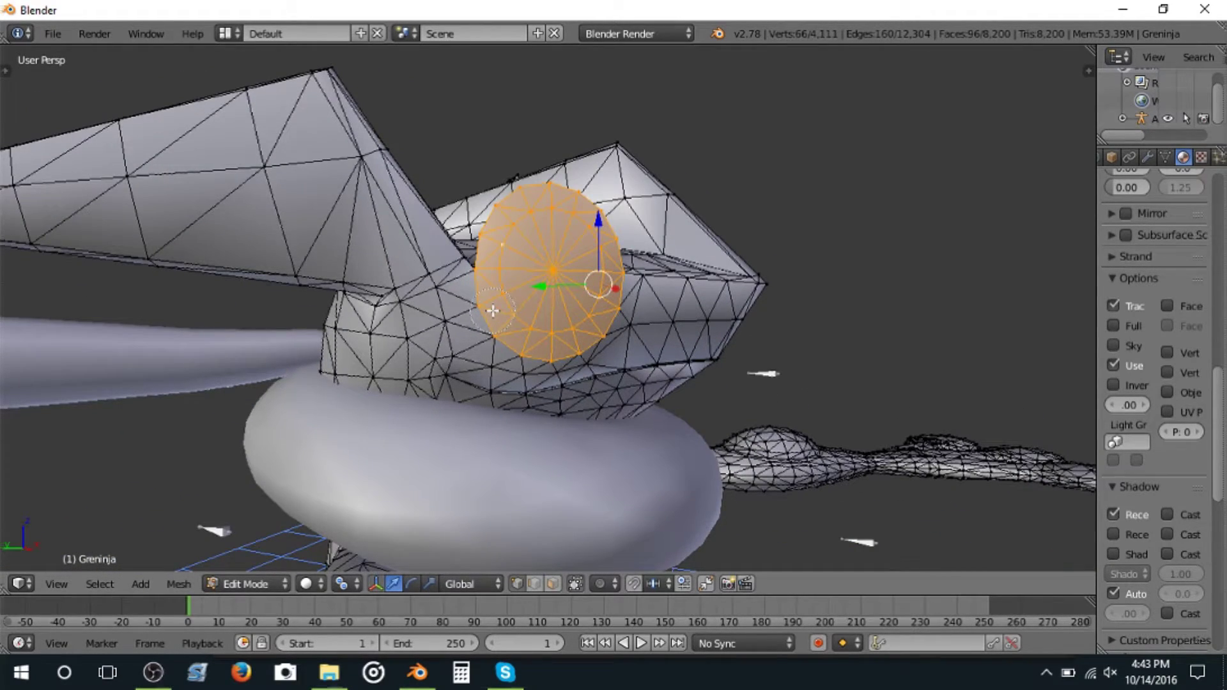
pyautogui.moveTo(492, 312)
pyautogui.mouseDown(button='middle')
pyautogui.moveTo(541, 335)
pyautogui.moveTo(601, 339)
pyautogui.moveTo(611, 310)
pyautogui.moveTo(274, 291)
pyautogui.moveTo(257, 307)
pyautogui.mouseUp(button='middle')
pyautogui.rightClick(585, 313)
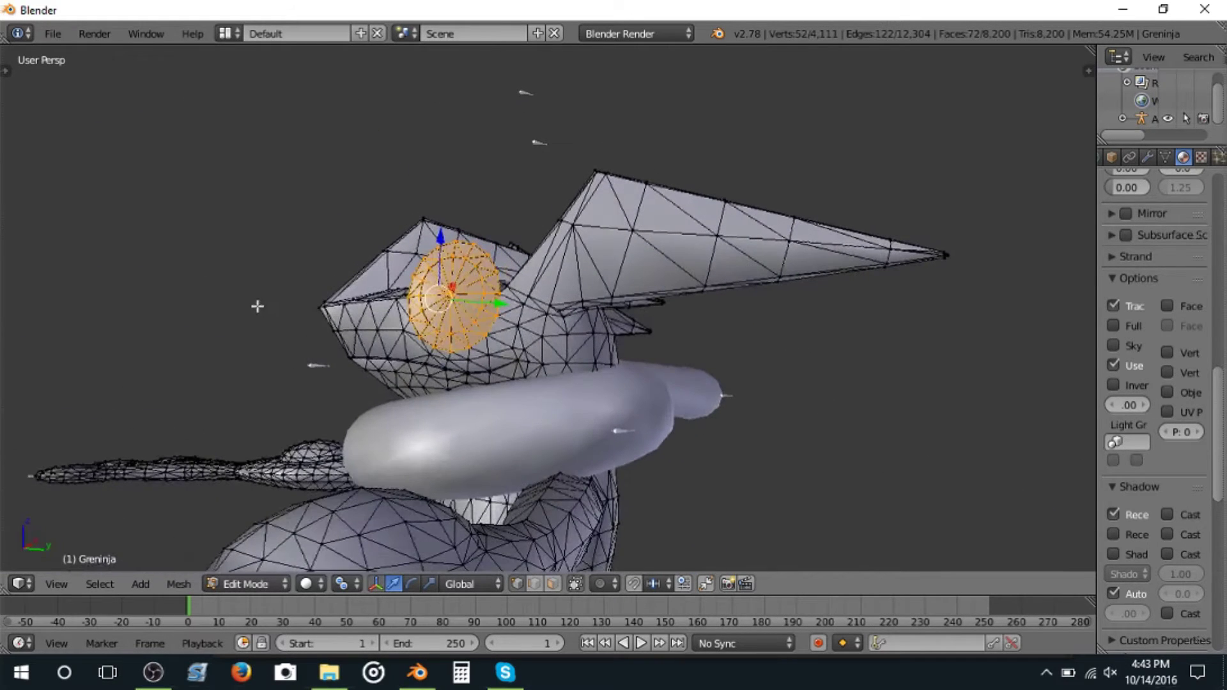
pyautogui.press('c')
pyautogui.moveTo(391, 359)
pyautogui.mouseDown(button='middle')
pyautogui.moveTo(441, 323)
pyautogui.moveTo(450, 336)
pyautogui.moveTo(486, 331)
pyautogui.mouseUp(button='middle')
pyautogui.press('x')
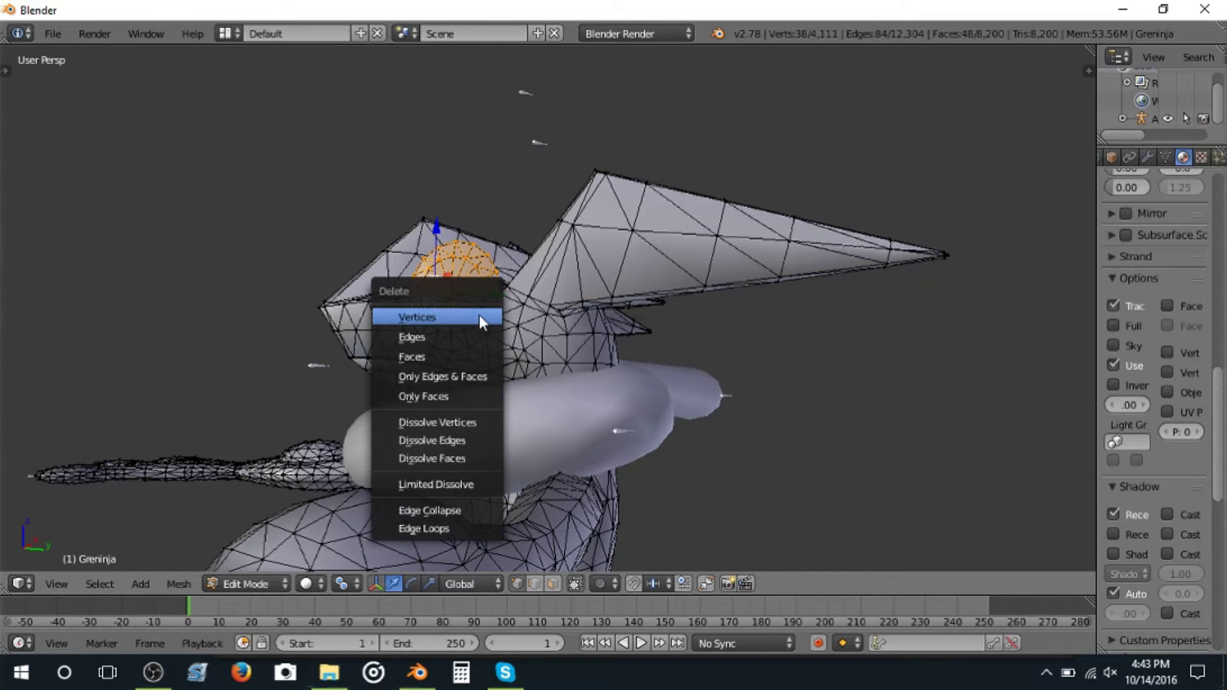
pyautogui.click(463, 354)
pyautogui.press('Tab')
# Step: Inspect the Greninja's eye up close in rendered shading
pyautogui.moveTo(458, 355)
pyautogui.mouseDown(button='middle')
pyautogui.moveTo(573, 376)
pyautogui.moveTo(907, 493)
pyautogui.moveTo(772, 490)
pyautogui.mouseUp(button='middle')
pyautogui.hotkey('shift', 'z')
pyautogui.scroll(6, 729, 476)
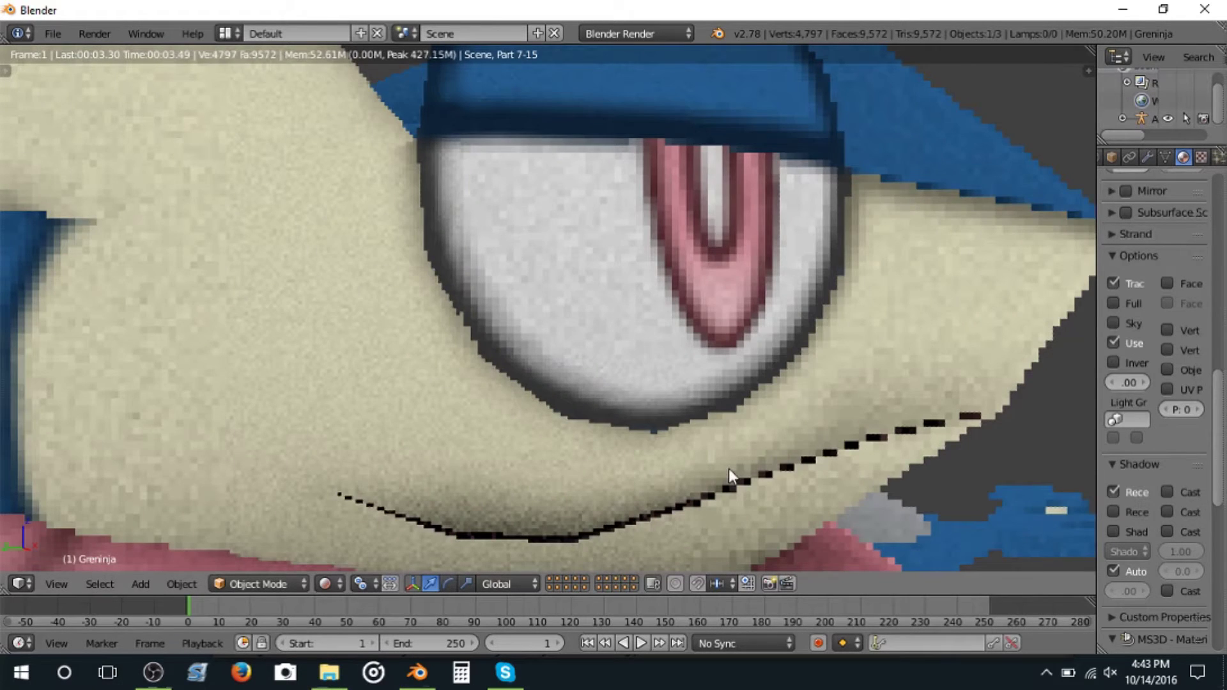
pyautogui.hotkey('shift', 'z')
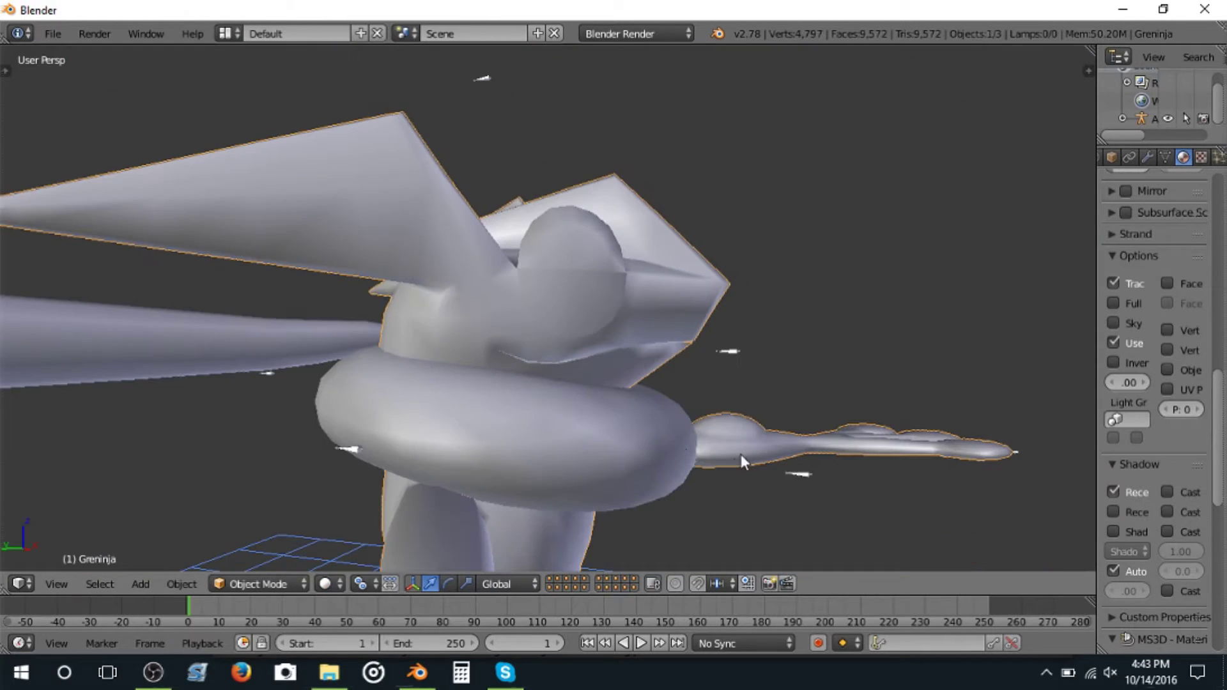
# Step: Select all bones of the Greninja armature and enable X-Ray in its display settings
pyautogui.press('z')
pyautogui.rightClick(666, 433)
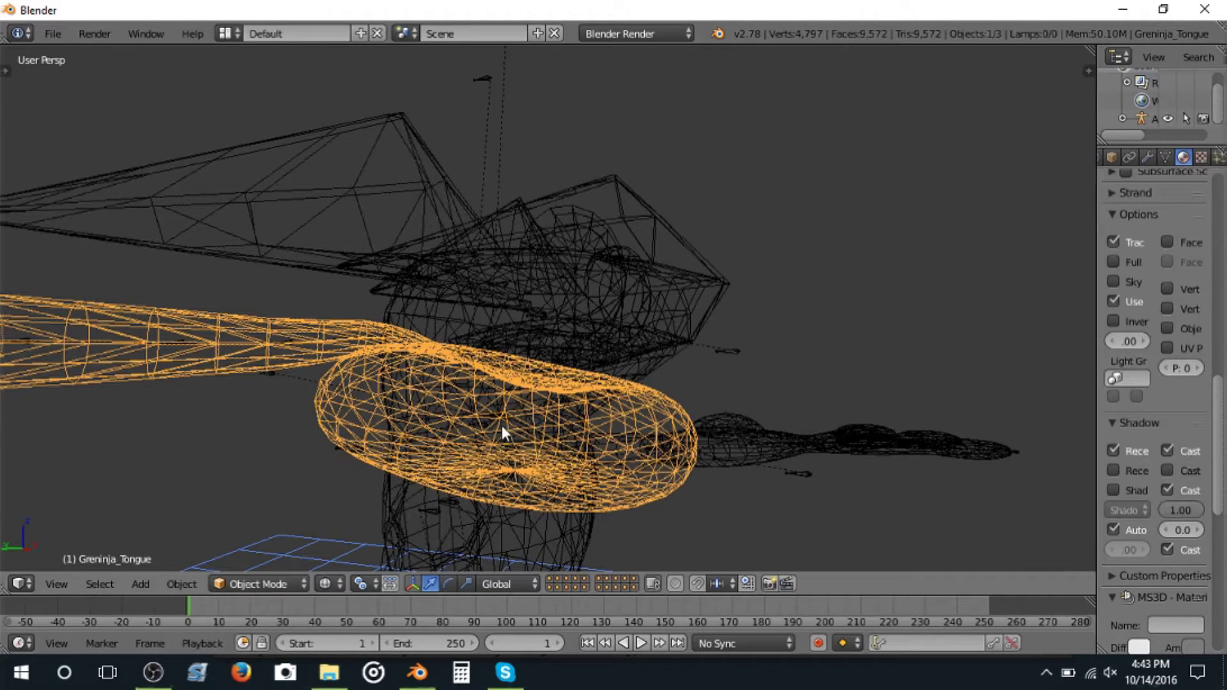
pyautogui.rightClick(481, 424)
pyautogui.press('z')
pyautogui.moveTo(480, 424)
pyautogui.mouseDown(button='middle')
pyautogui.moveTo(542, 436)
pyautogui.moveTo(680, 416)
pyautogui.moveTo(774, 460)
pyautogui.moveTo(555, 418)
pyautogui.moveTo(501, 448)
pyautogui.moveTo(460, 435)
pyautogui.mouseUp(button='middle')
pyautogui.press('a')
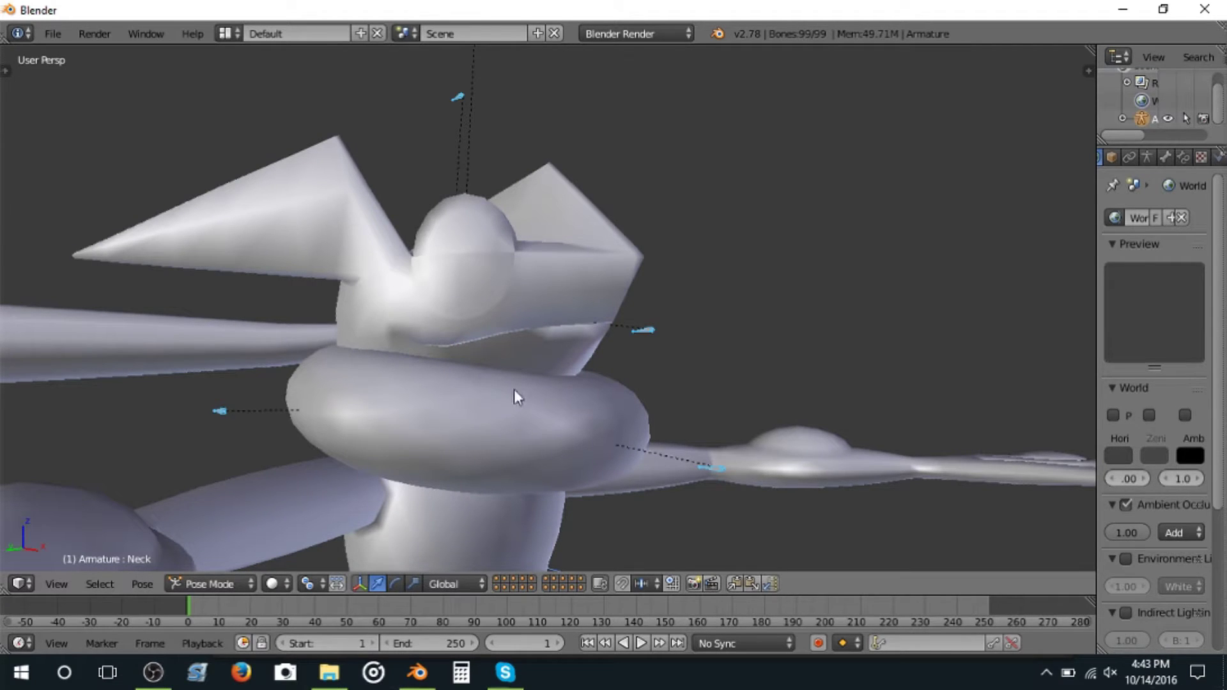
pyautogui.click(1149, 156)
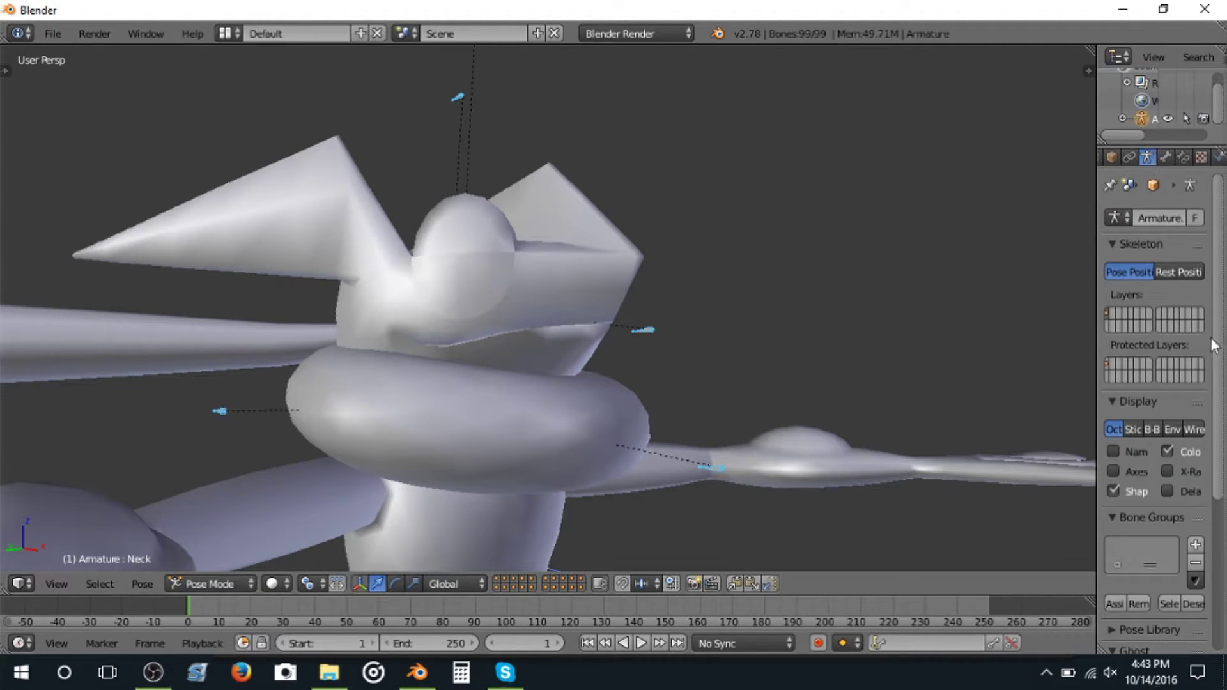
pyautogui.click(1188, 473)
# Step: Compare the X-Ray armature in wireframe, rendered and solid shading, ending with a close solid view of the neck bones
pyautogui.press('z')
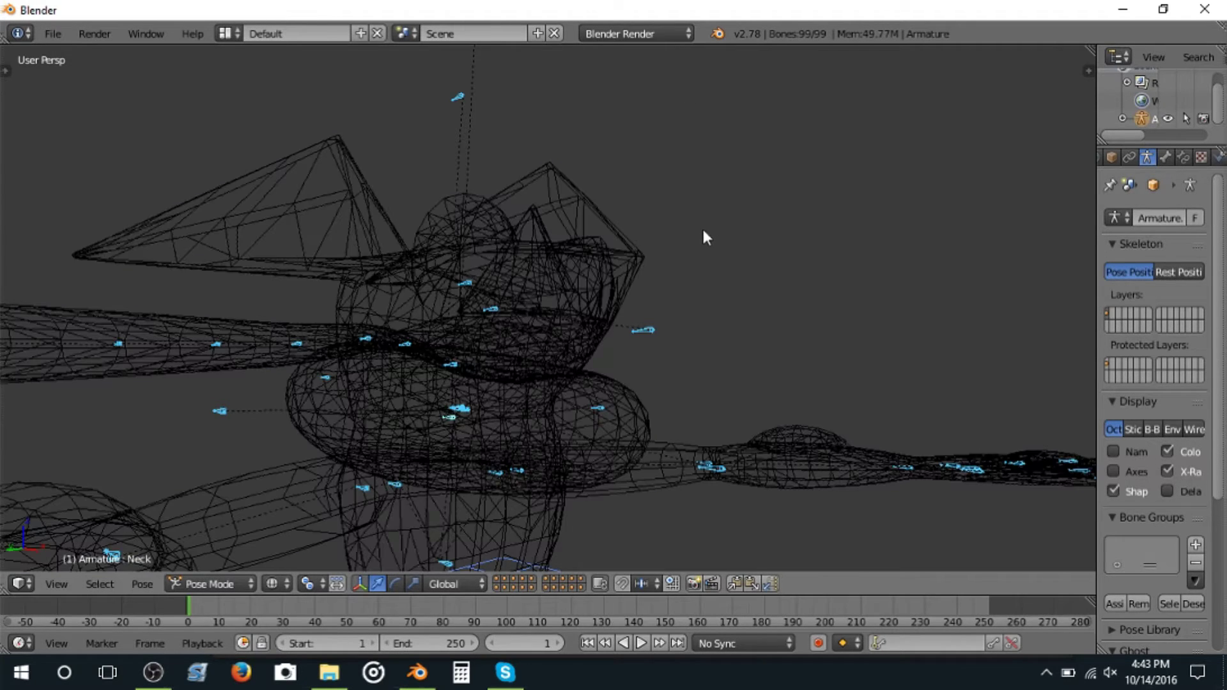
pyautogui.hotkey('shift', 'z')
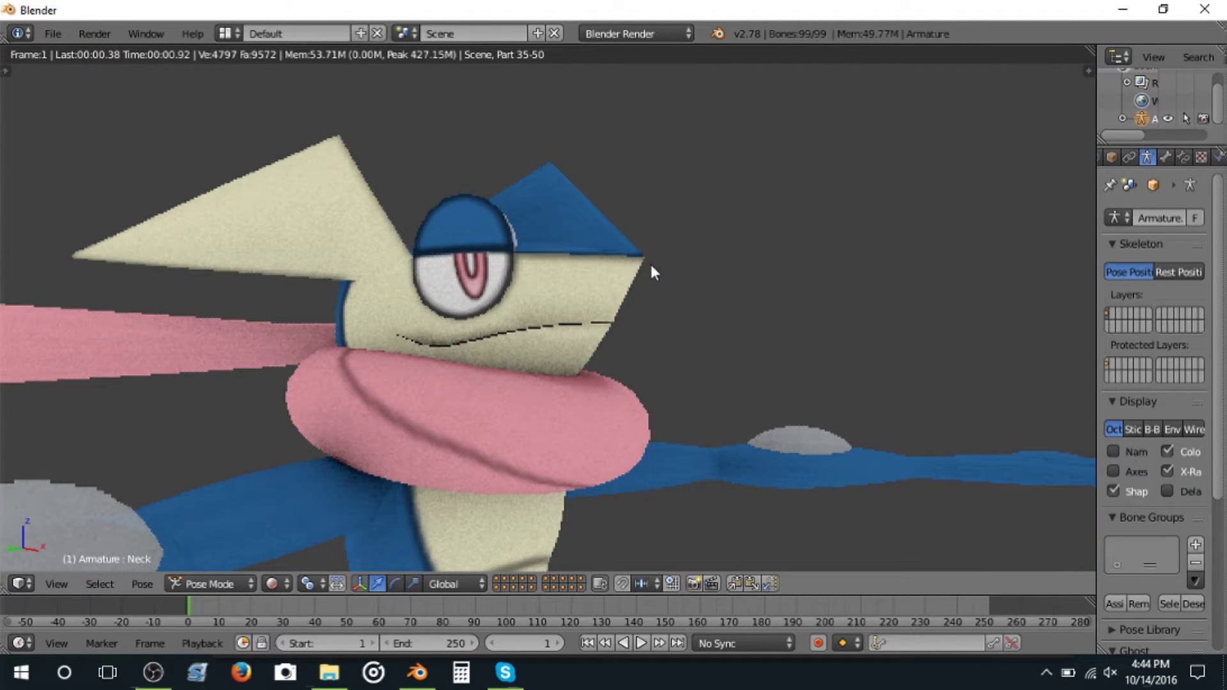
pyautogui.hotkey('shift', 'z')
pyautogui.press('z')
pyautogui.moveTo(616, 295)
pyautogui.mouseDown(button='middle')
pyautogui.moveTo(575, 308)
pyautogui.moveTo(654, 302)
pyautogui.moveTo(641, 299)
pyautogui.mouseUp(button='middle')
pyautogui.scroll(2, 636, 297)
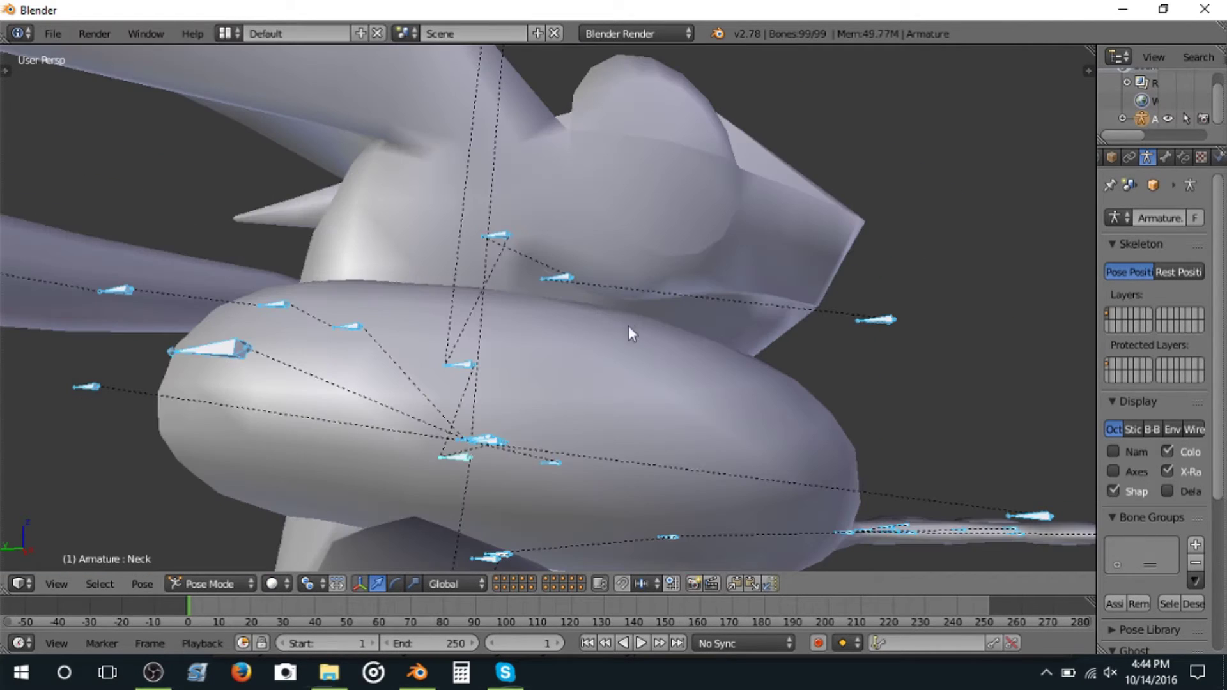
# Step: Move the FeelerB bone forward and upward out of the bone cluster at the neck
pyautogui.moveTo(500, 448); pyautogui.dragTo(507, 443, button='right')
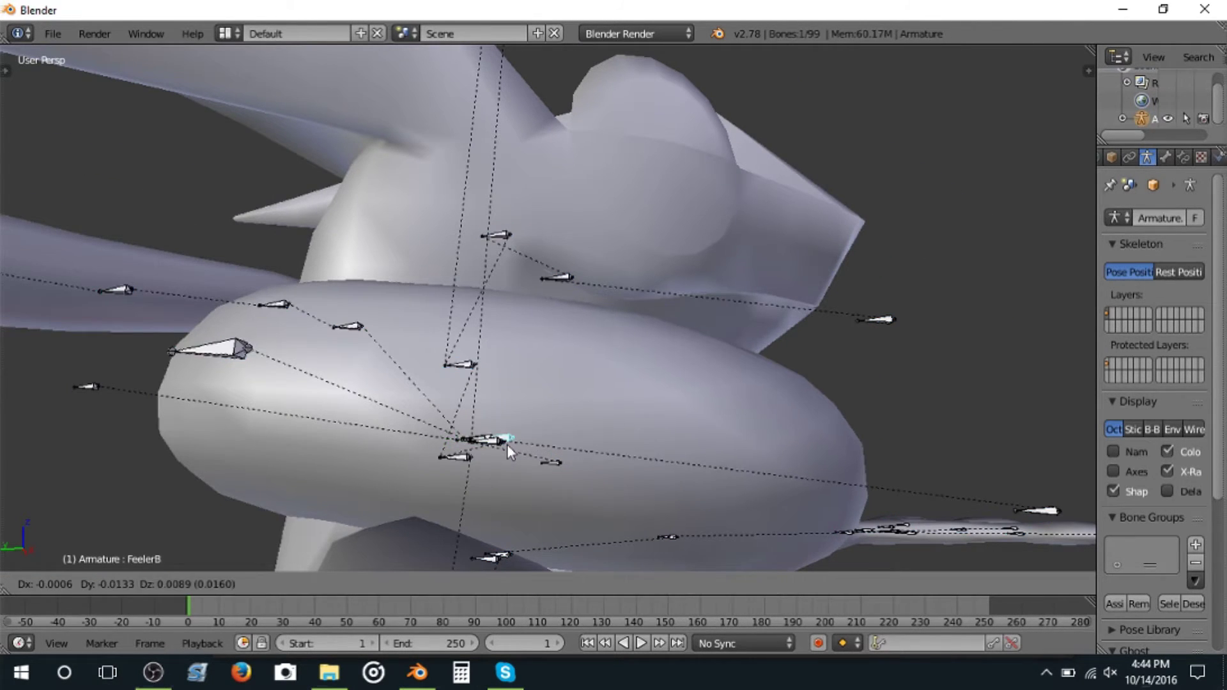
pyautogui.rightClick(508, 443)
pyautogui.press('g')
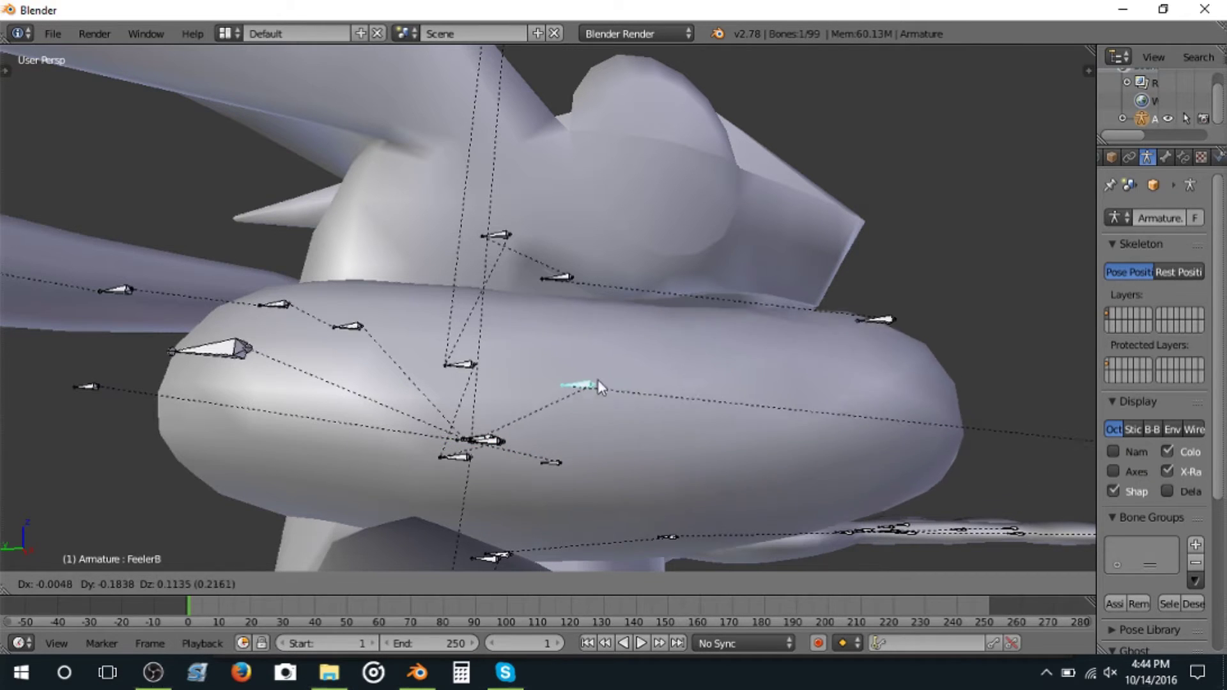
pyautogui.click(597, 304)
pyautogui.moveTo(597, 305); pyautogui.dragTo(236, 319, button='middle')
pyautogui.press('g')
pyautogui.click(222, 325)
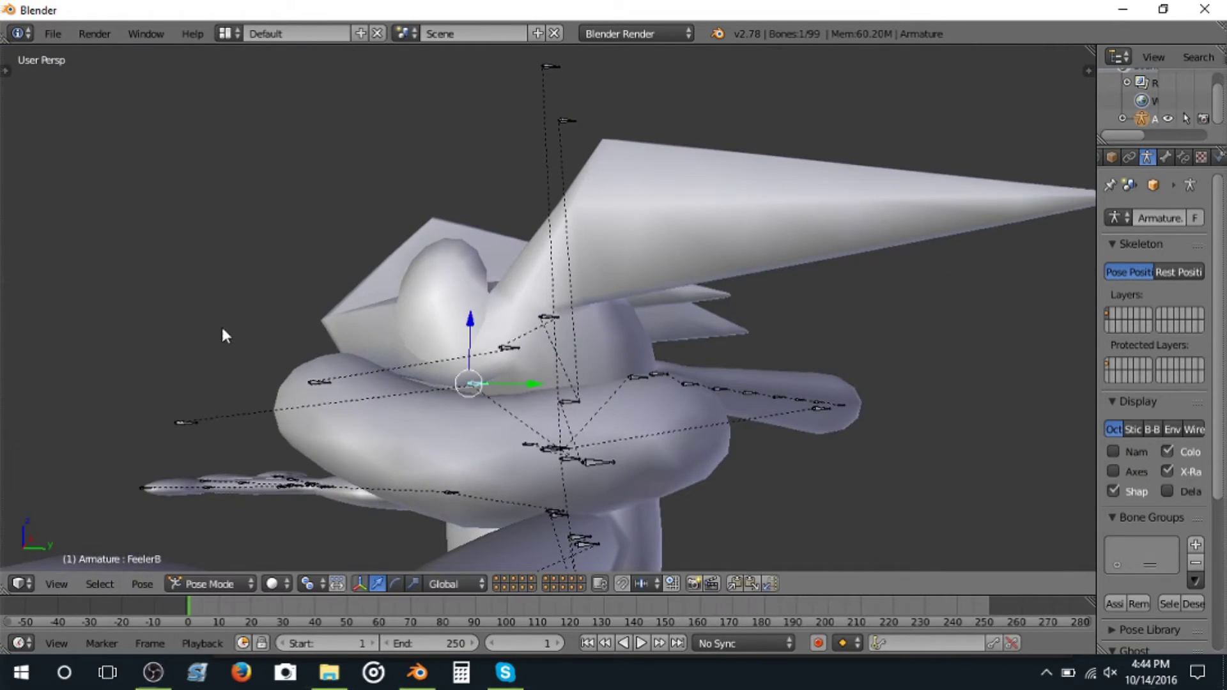
# Step: Try moving the Neck bone to test how it affects the head and tongue, cancelling the move
pyautogui.moveTo(543, 443); pyautogui.dragTo(471, 430, button='middle')
pyautogui.scroll(2, 638, 509)
pyautogui.scroll(3, 367, 444)
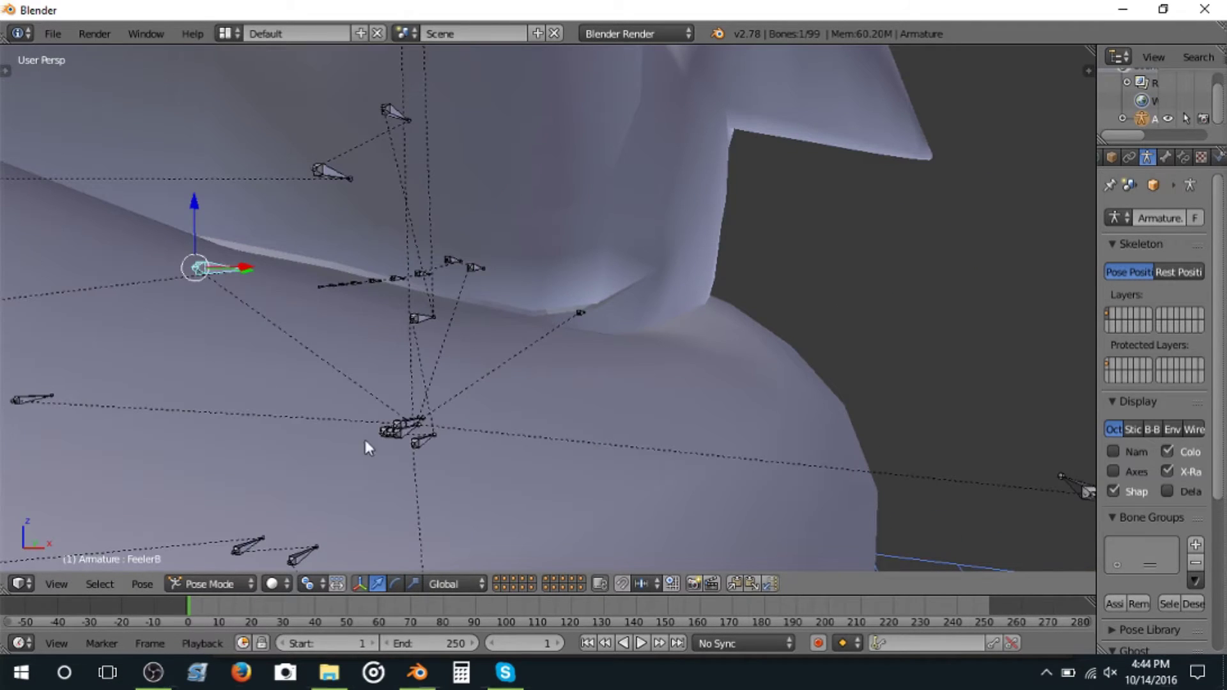
pyautogui.rightClick(415, 446)
pyautogui.press('g')
pyautogui.rightClick(430, 405)
pyautogui.scroll(-6, 427, 404)
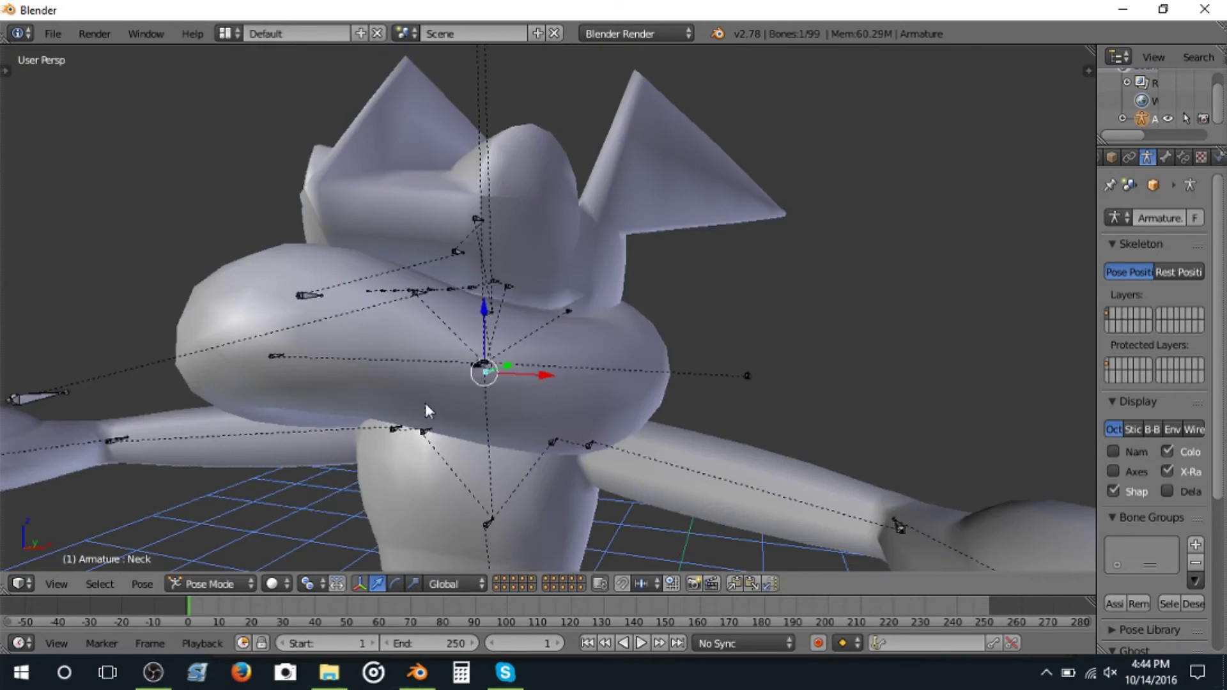
pyautogui.press('g')
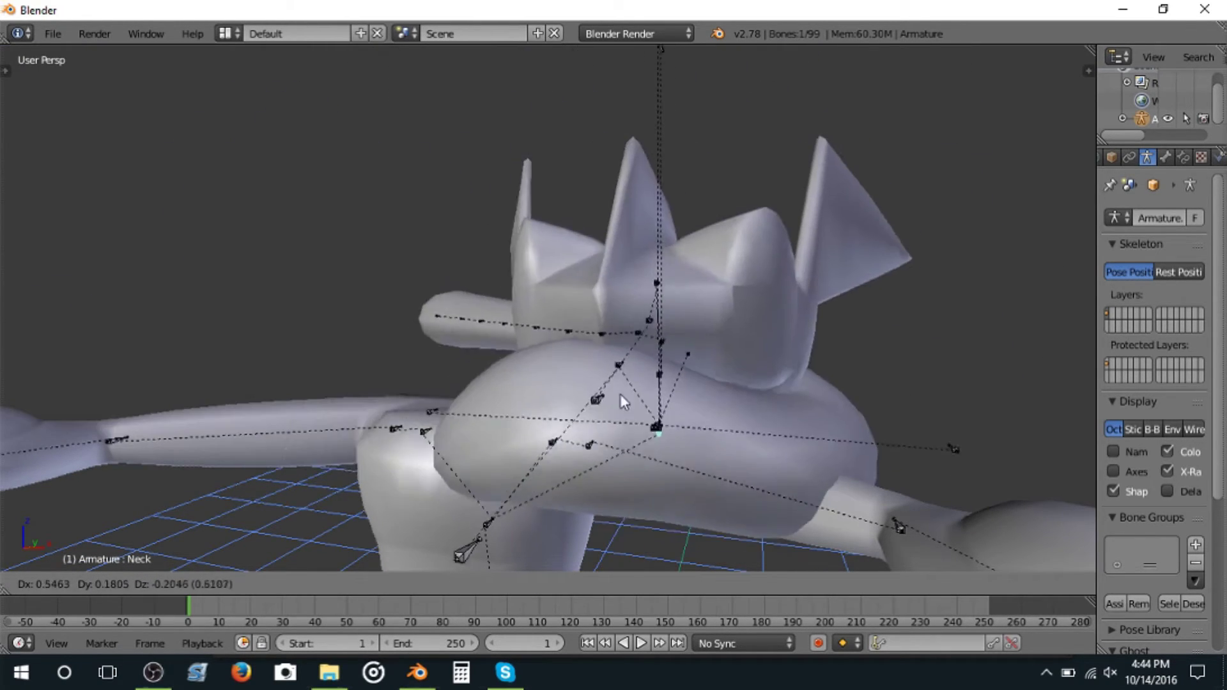
pyautogui.rightClick(414, 344)
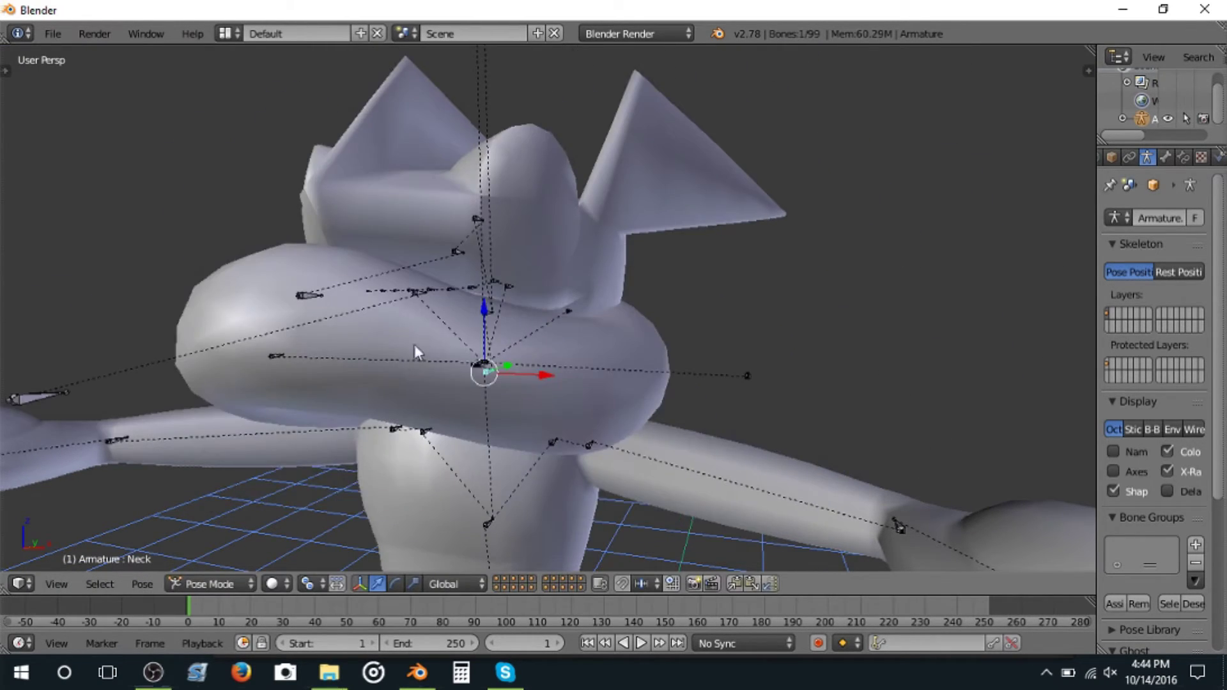
# Step: Move the FeelerC bone upward and outward along positive X from the neck bone cluster
pyautogui.scroll(6, 402, 482)
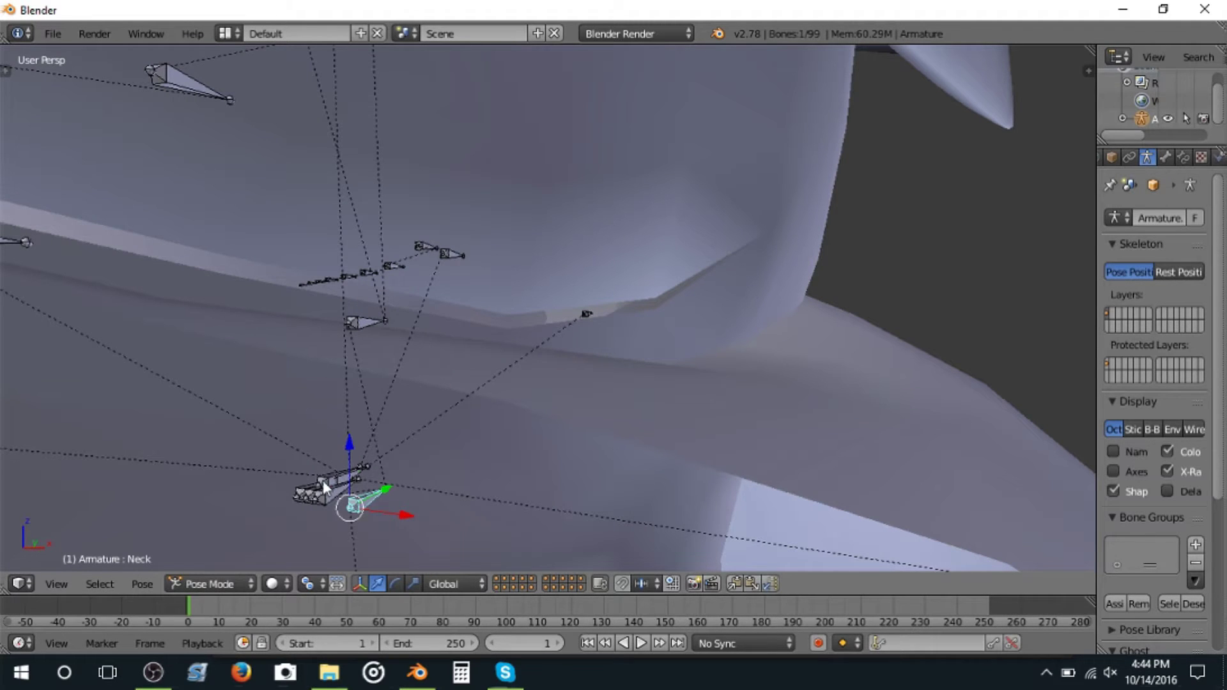
pyautogui.rightClick(324, 483)
pyautogui.rightClick(330, 495)
pyautogui.scroll(-5, 330, 496)
pyautogui.press('g')
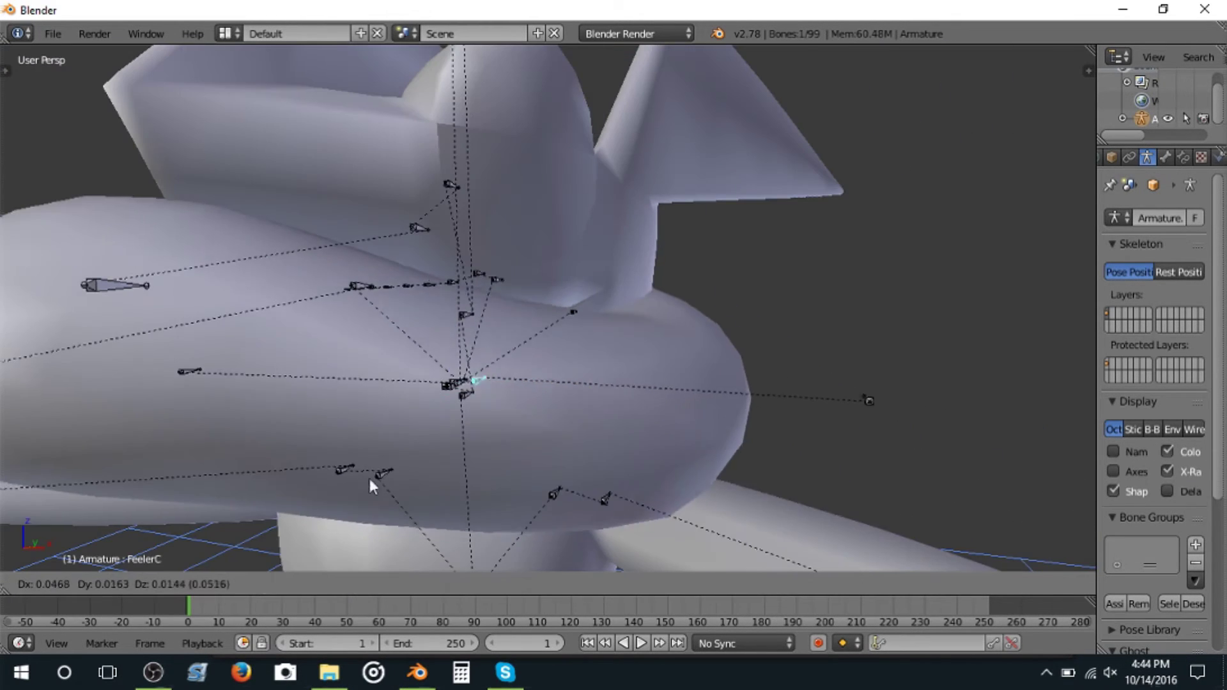
pyautogui.rightClick(412, 431)
# Step: Move the FeelerE bone upward and outward along negative X from the neck bone cluster
pyautogui.scroll(4, 381, 417)
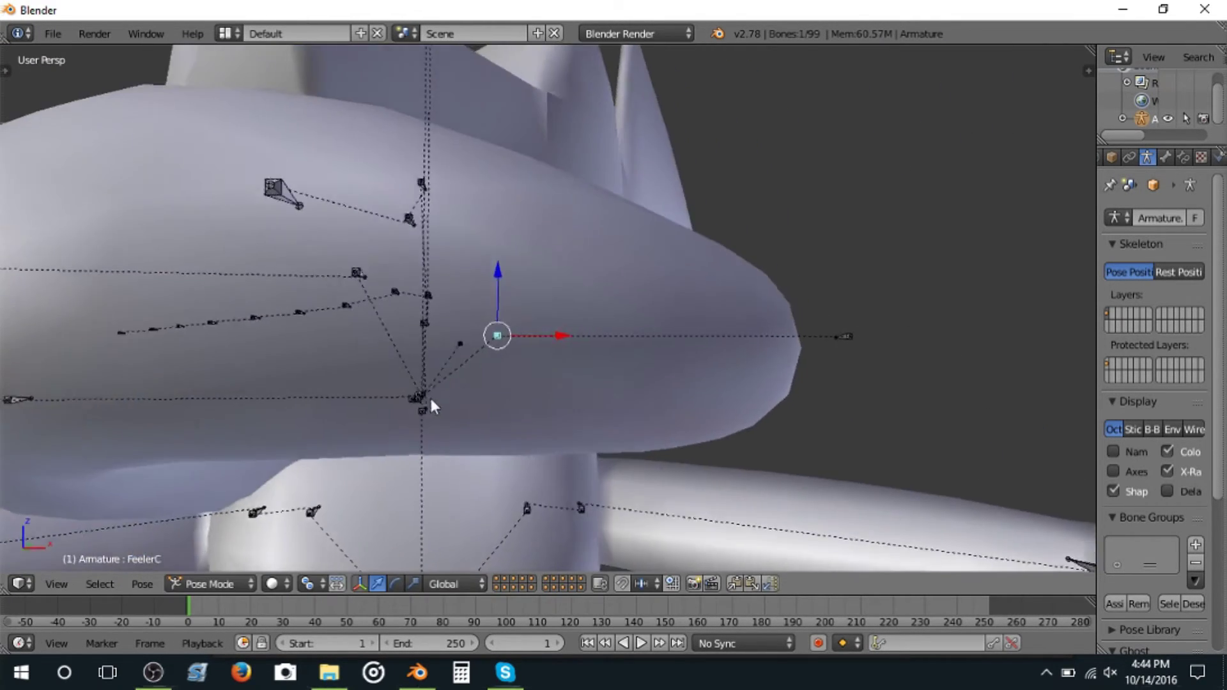
pyautogui.rightClick(395, 402)
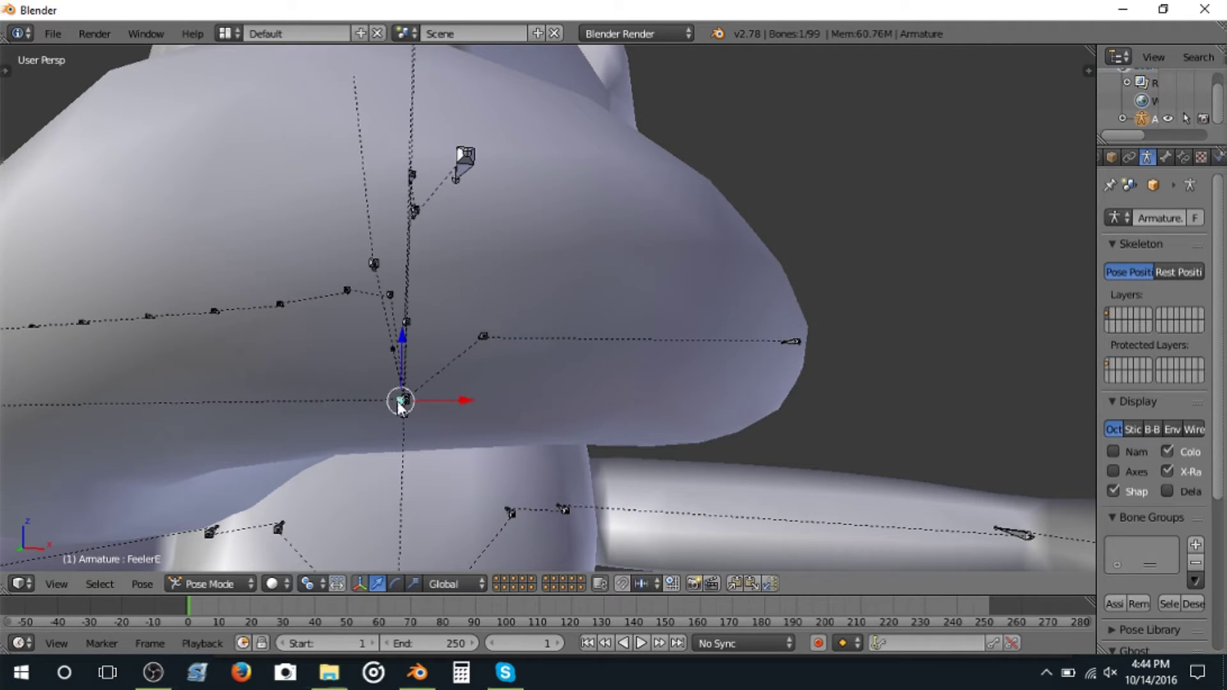
pyautogui.press('g')
pyautogui.click(314, 331)
# Step: Select the FeelerD2 and FeelerF bones behind the neck and move them together upward and backward
pyautogui.moveTo(314, 332); pyautogui.dragTo(555, 358, button='middle')
pyautogui.moveTo(493, 362); pyautogui.dragTo(679, 293, button='middle')
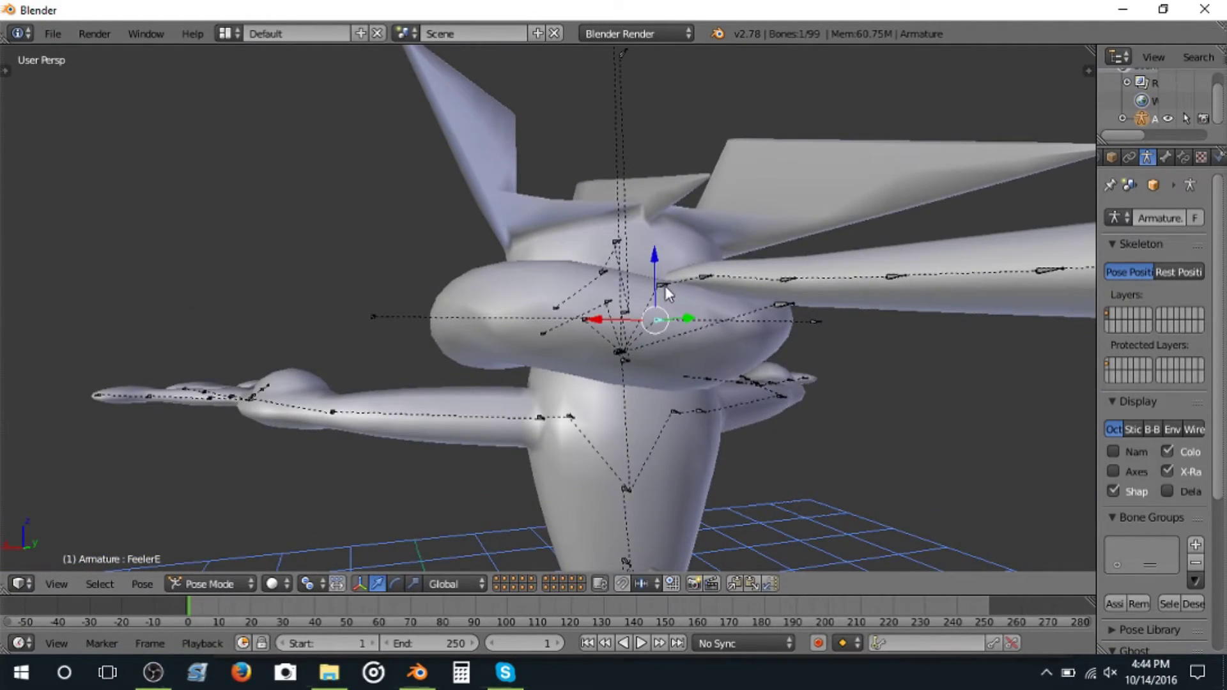
pyautogui.rightClick(665, 286)
pyautogui.press('g')
pyautogui.rightClick(665, 296)
pyautogui.scroll(3, 637, 336)
pyautogui.scroll(2, 637, 336)
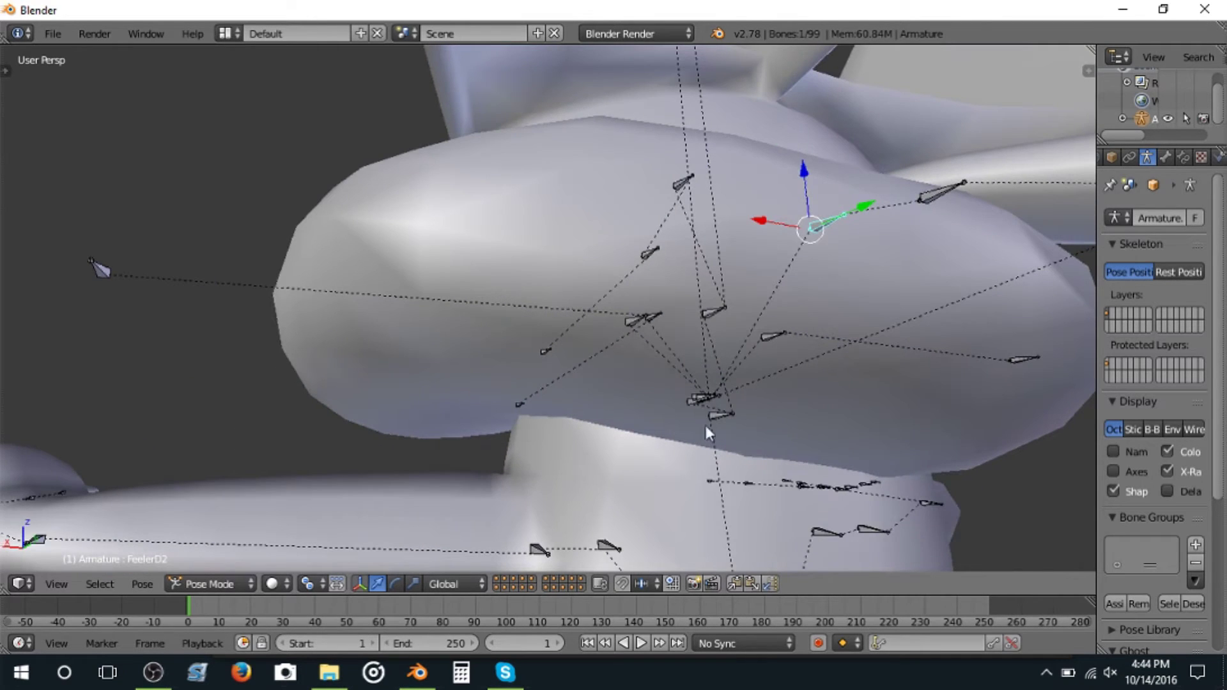
pyautogui.keyDown('shift'); pyautogui.rightClick(721, 394); pyautogui.keyUp('shift')
pyautogui.moveTo(721, 394); pyautogui.dragTo(849, 411, button='middle')
pyautogui.press('g')
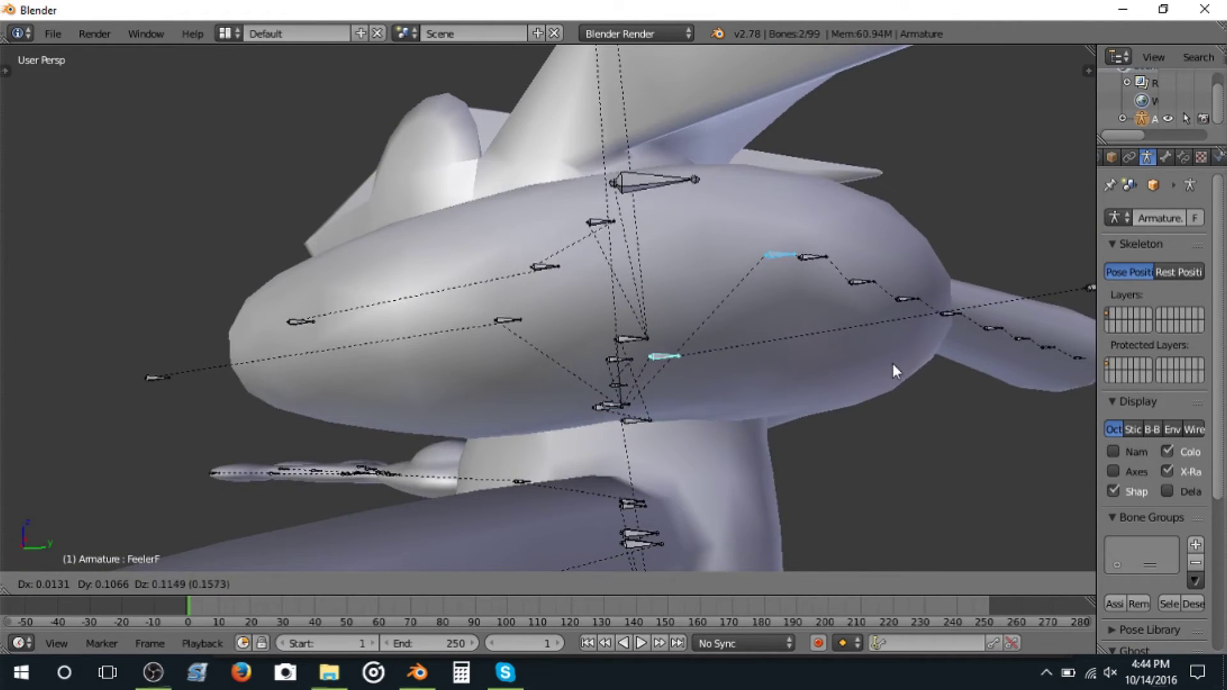
pyautogui.click(894, 362)
# Step: Examine the adjusted tongue scarf in rendered shading from the front and side, near and far, and return to solid shading
pyautogui.moveTo(894, 362)
pyautogui.mouseDown(button='middle')
pyautogui.moveTo(857, 397)
pyautogui.moveTo(675, 412)
pyautogui.moveTo(326, 405)
pyautogui.moveTo(417, 387)
pyautogui.moveTo(345, 438)
pyautogui.moveTo(247, 471)
pyautogui.mouseUp(button='middle')
pyautogui.scroll(-5, 673, 414)
pyautogui.hotkey('shift', 'z')
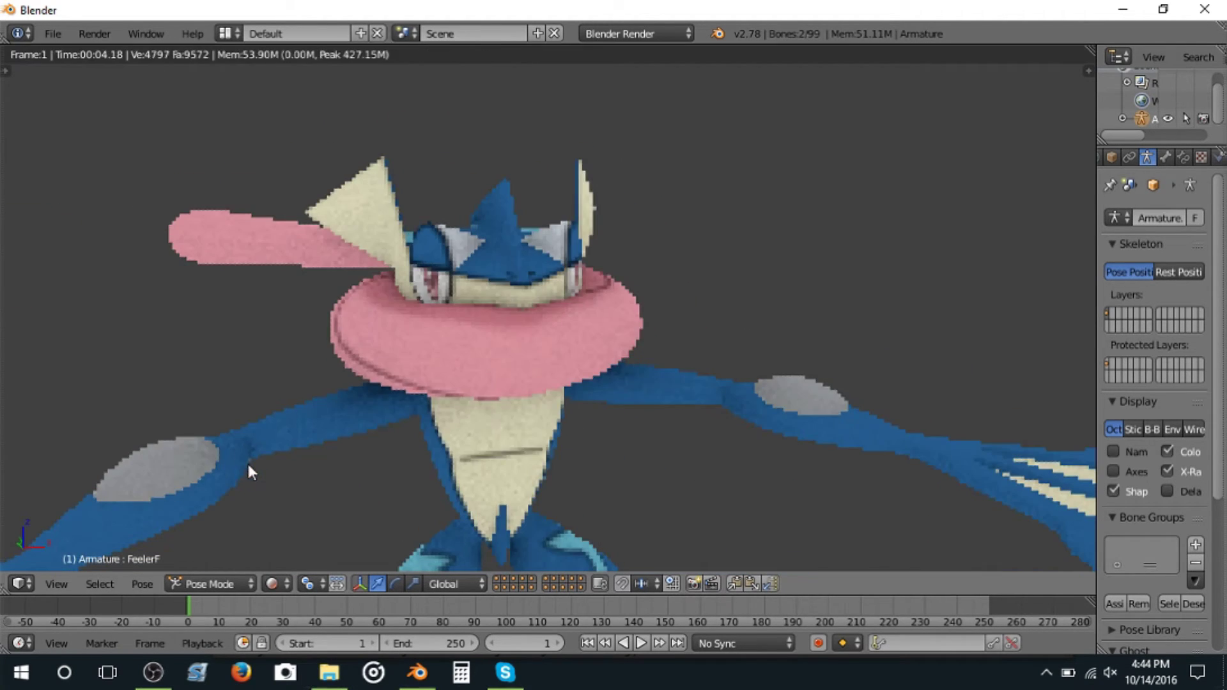
pyautogui.moveTo(66, 487); pyautogui.dragTo(286, 428, button='middle')
pyautogui.scroll(-6, 355, 380)
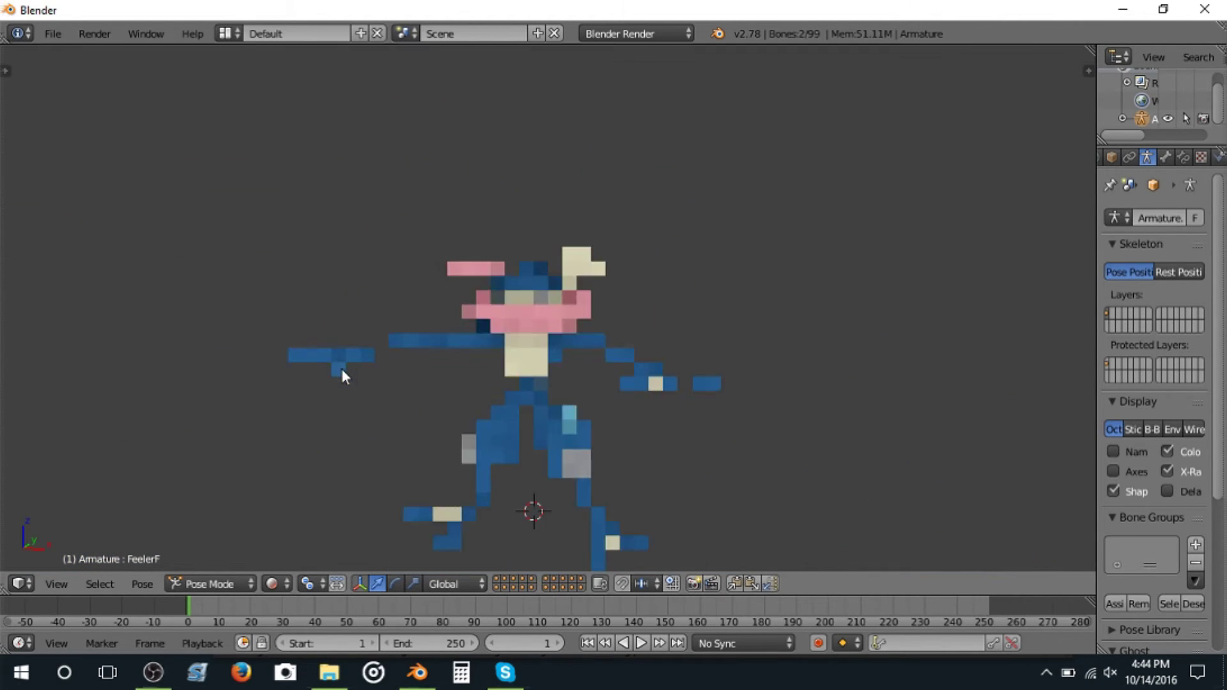
pyautogui.moveTo(338, 461); pyautogui.dragTo(307, 402, button='middle')
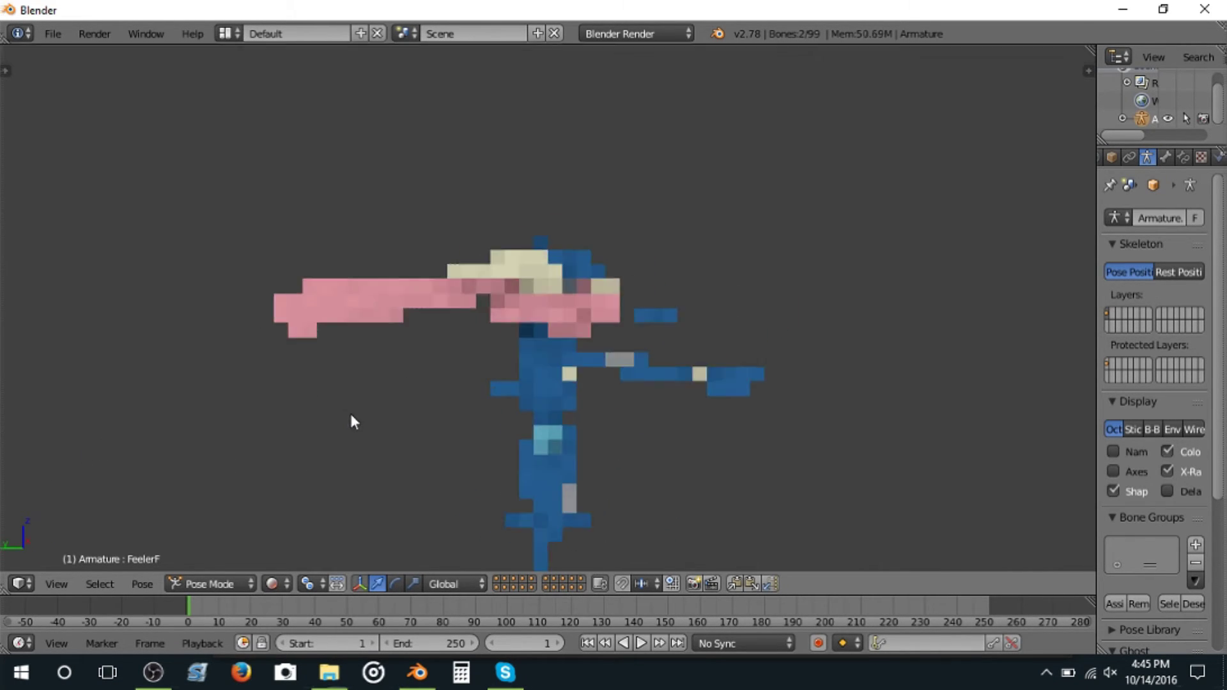
pyautogui.scroll(5, 351, 419)
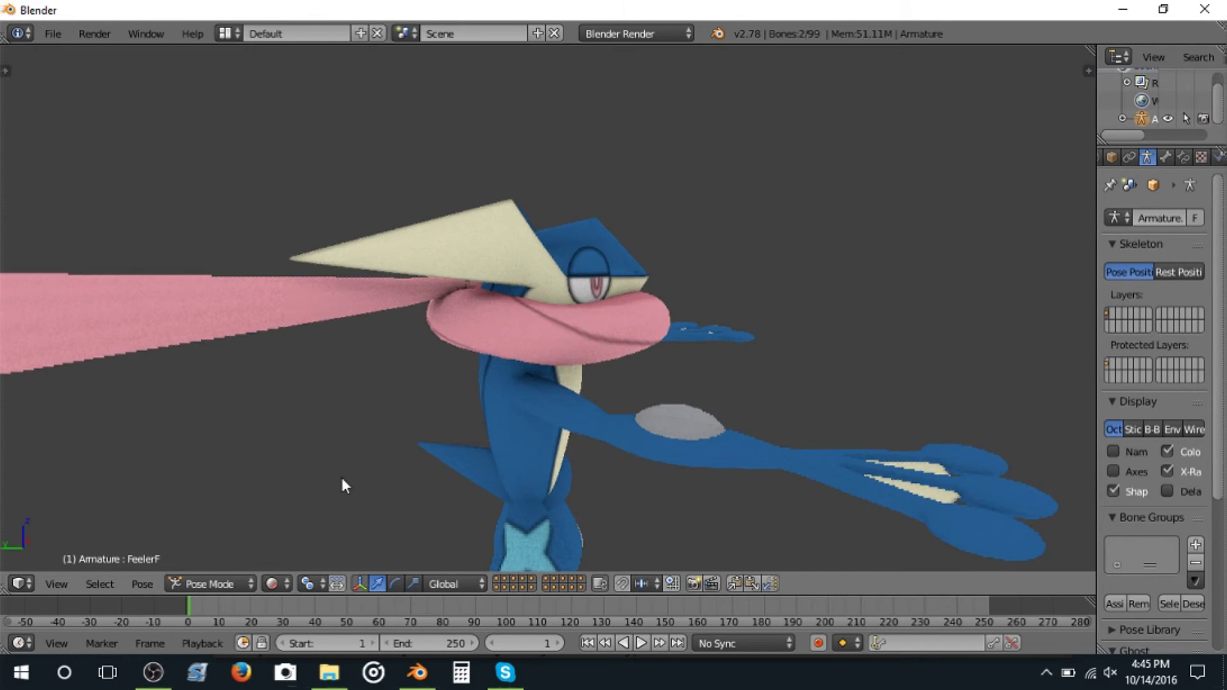
pyautogui.scroll(3, 345, 487)
pyautogui.scroll(-3, 344, 487)
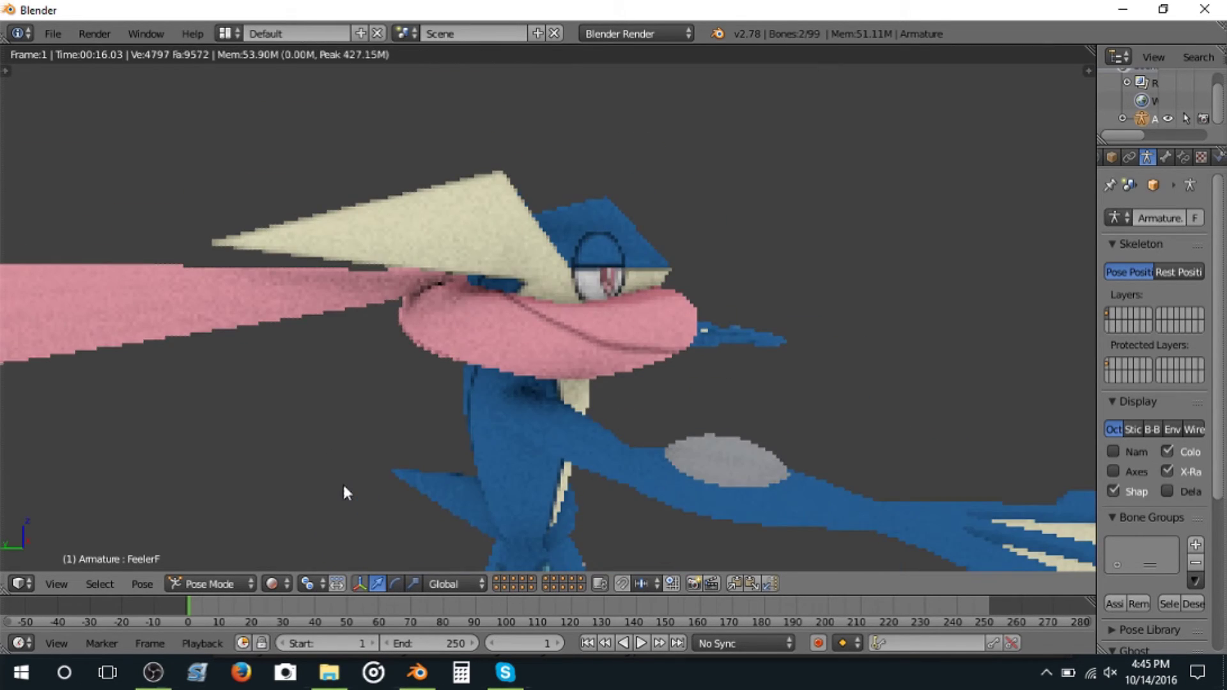
pyautogui.hotkey('shift', 'z')
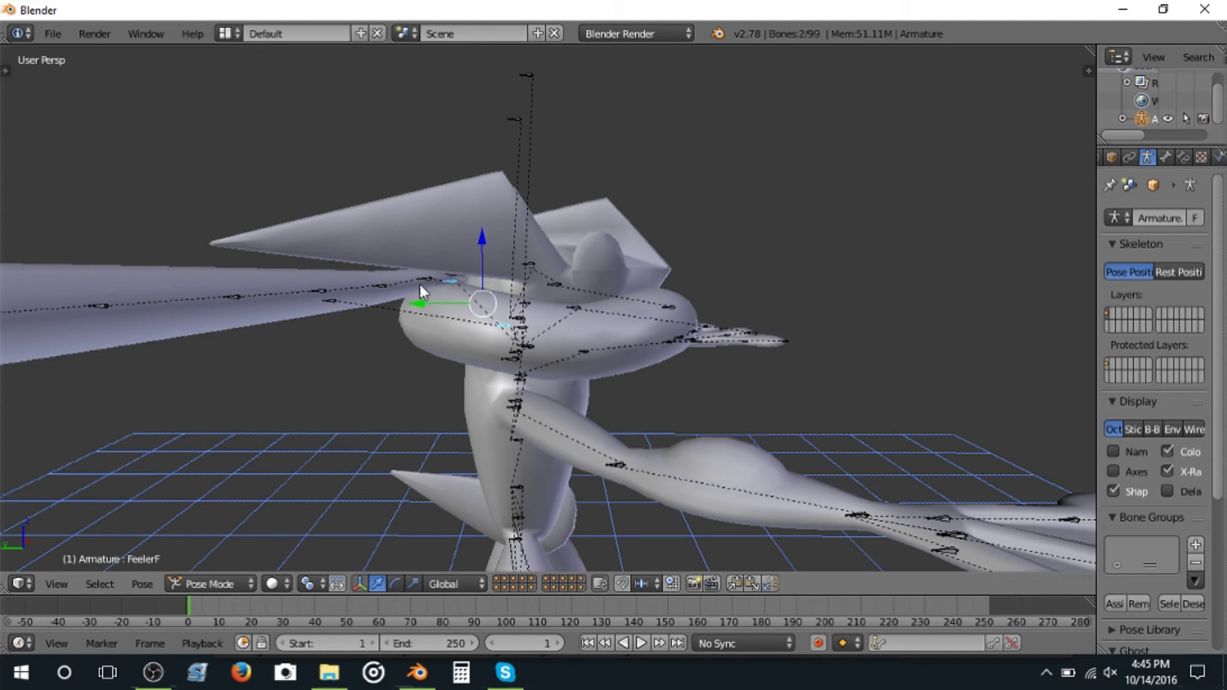
# Step: Select the Greninja_Tongue mesh and inspect its material shading and texture image settings
pyautogui.rightClick(444, 336)
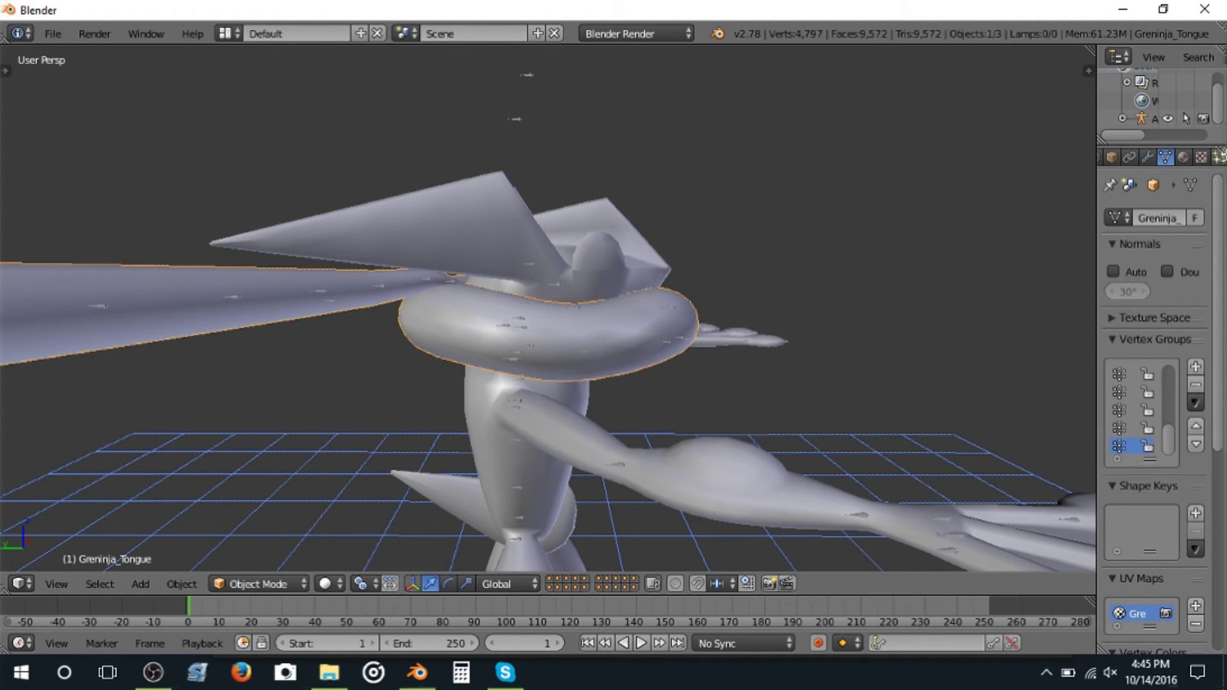
pyautogui.click(1182, 158)
pyautogui.scroll(10, 1144, 214)
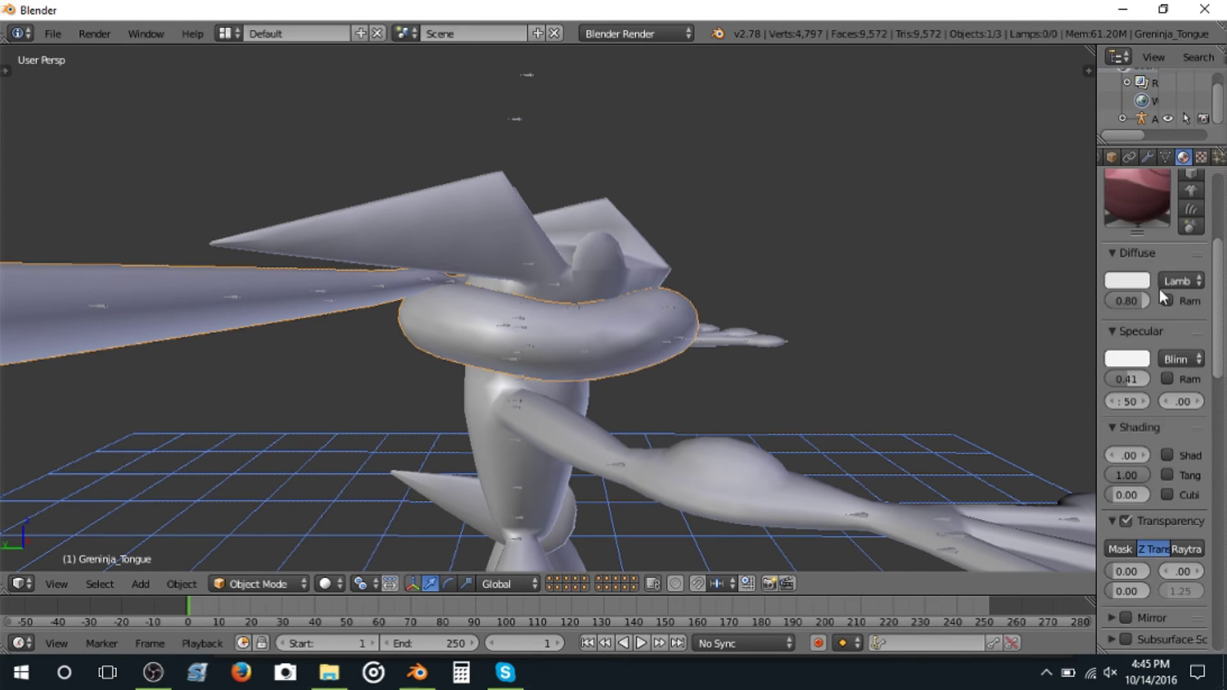
pyautogui.click(1201, 158)
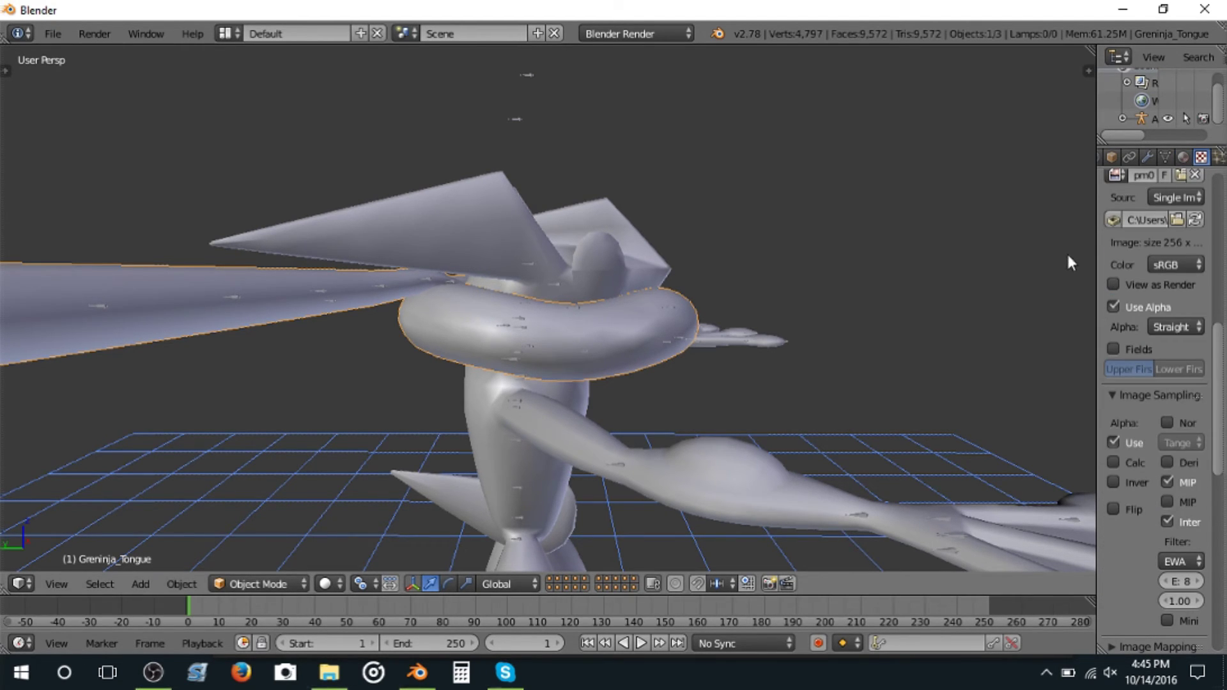
pyautogui.scroll(-2, 1022, 294)
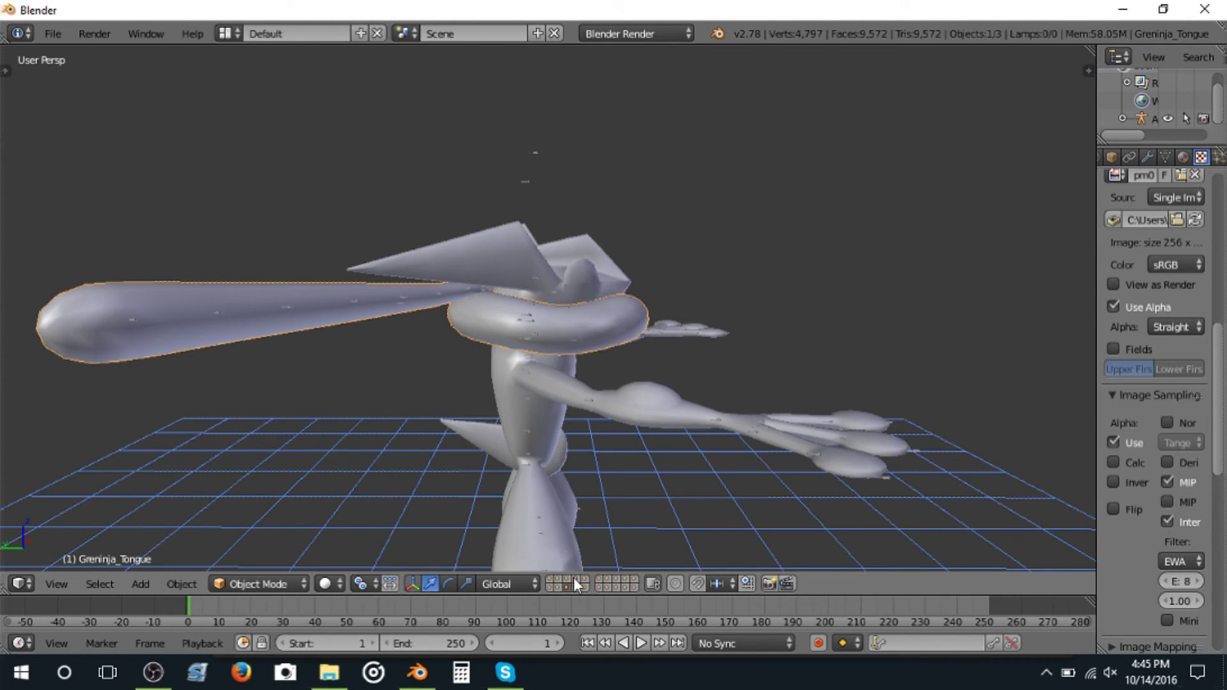
# Step: Try deleting every object in the scene, and undo the deletion
pyautogui.click(611, 586)
pyautogui.scroll(-9, 588, 405)
pyautogui.press('a')
pyautogui.press('a')
pyautogui.press('x')
pyautogui.click(560, 420)
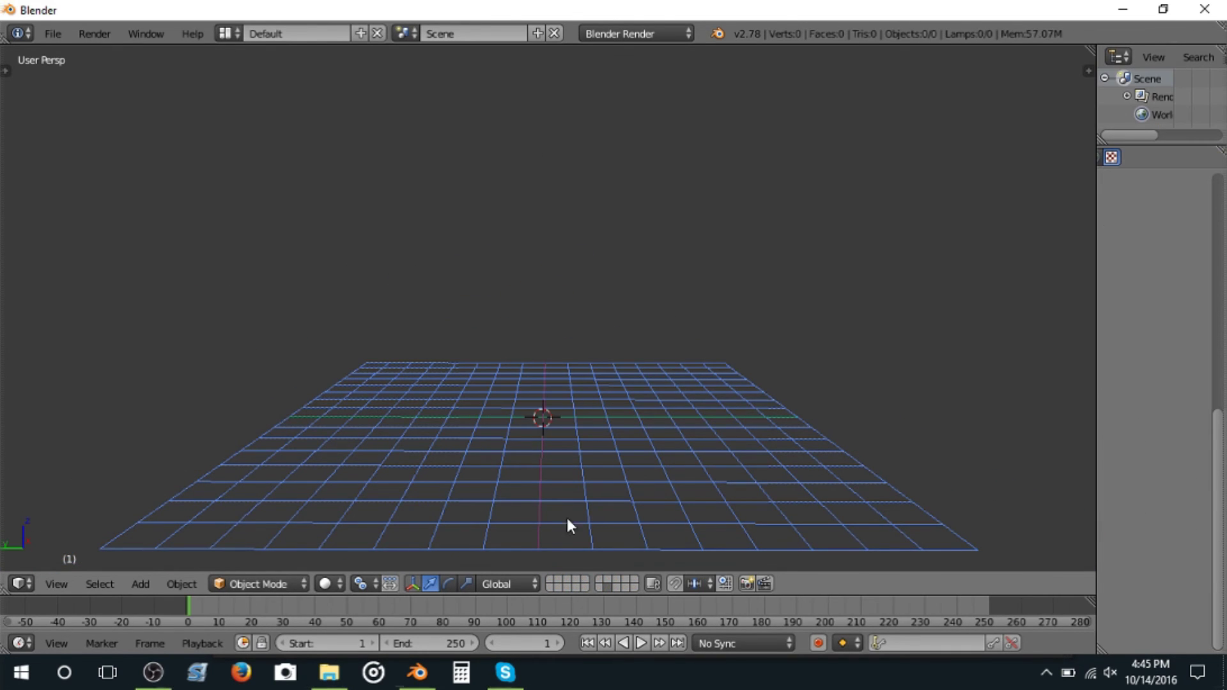
pyautogui.hotkey('ctrl', 'z')
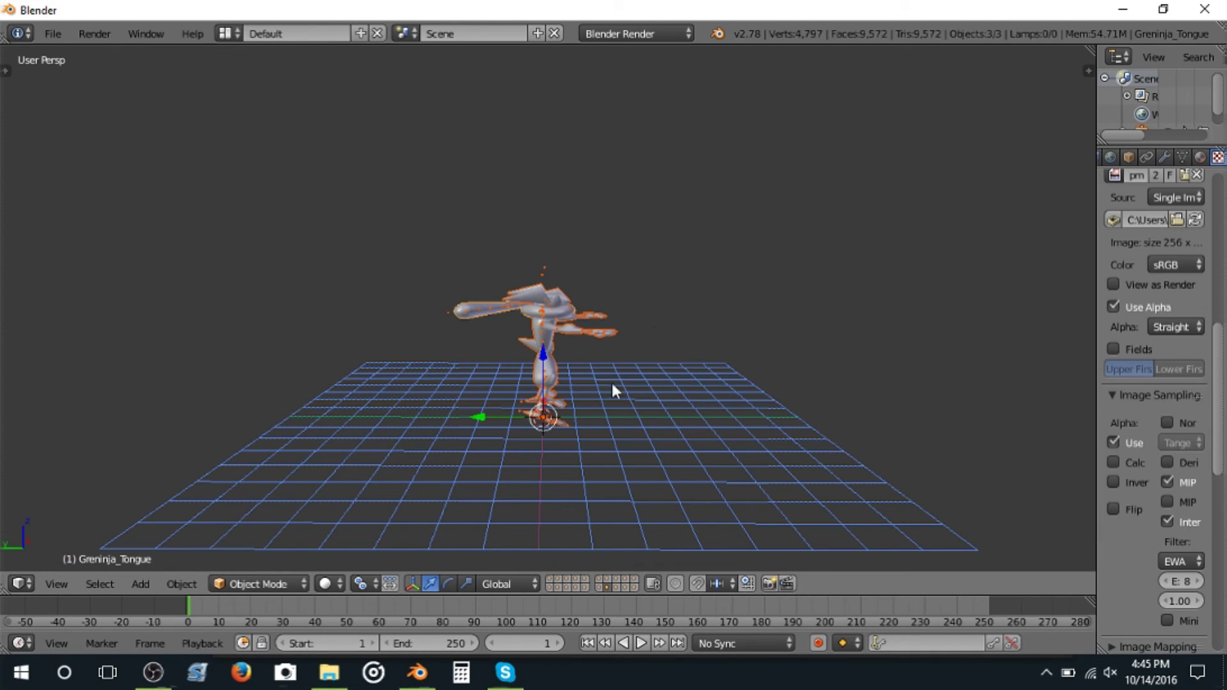
# Step: Expand the armature's hierarchy in the outliner and make the outliner taller to list its child objects
pyautogui.click(548, 580)
pyautogui.scroll(5, 889, 93)
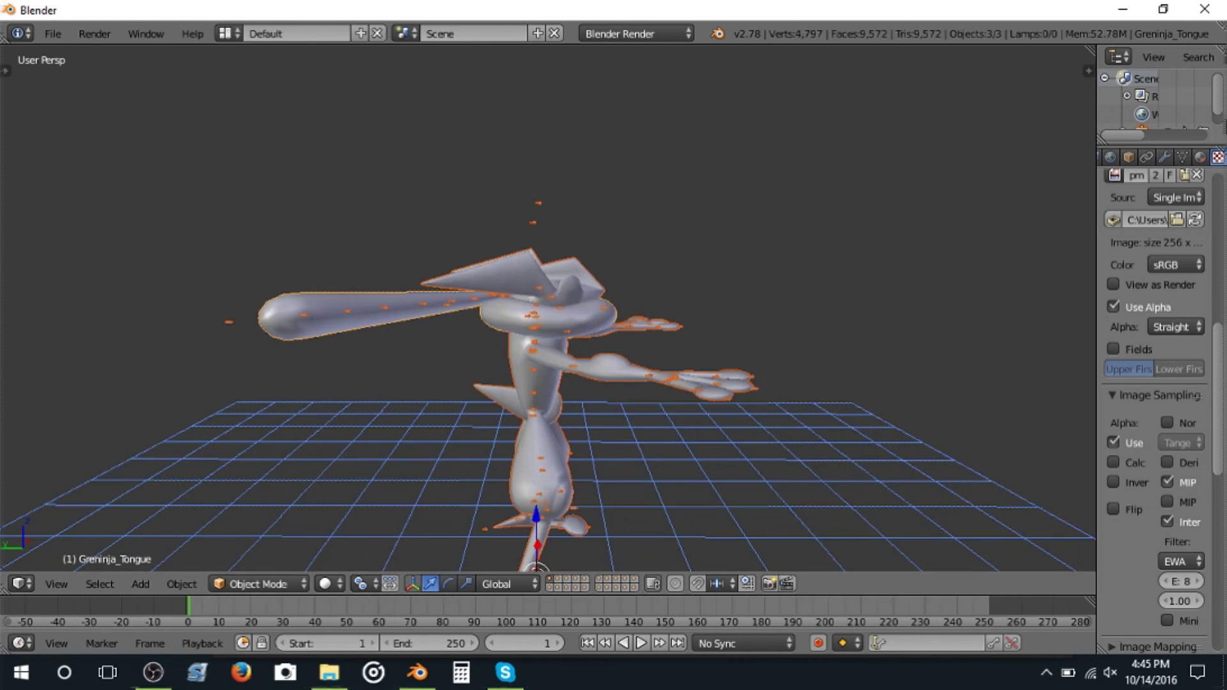
pyautogui.scroll(-1, 1112, 112)
pyautogui.click(1122, 119)
pyautogui.scroll(-2, 1124, 120)
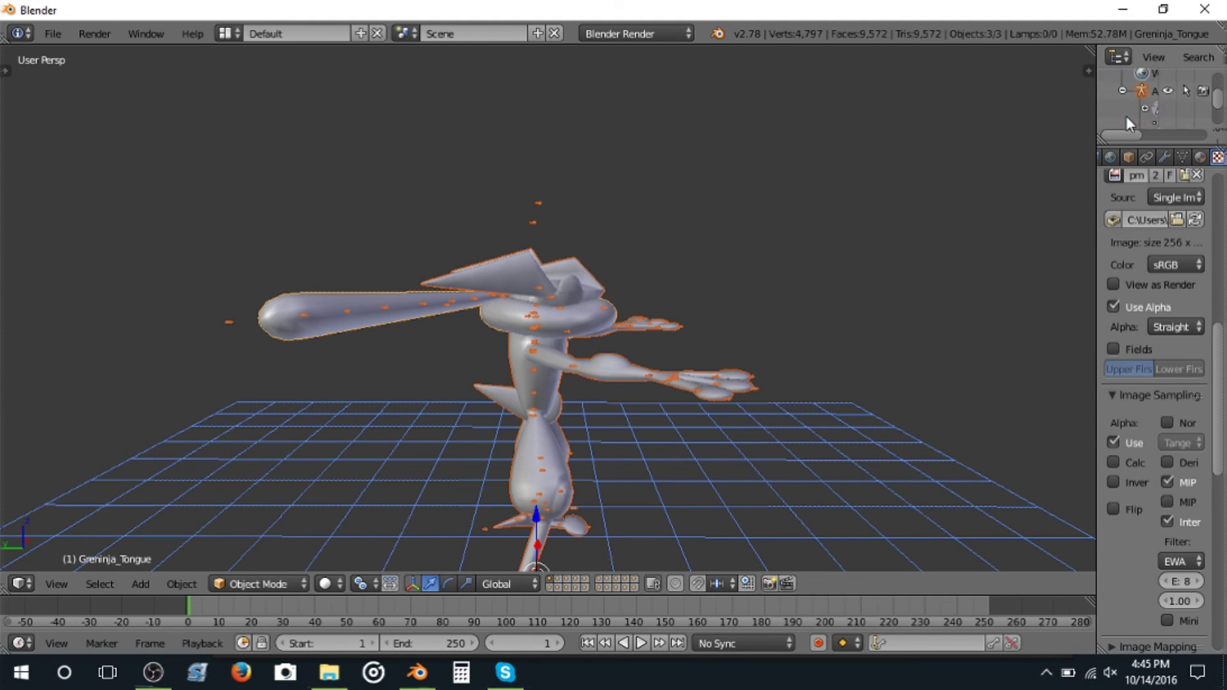
pyautogui.moveTo(1133, 142); pyautogui.dragTo(1129, 348)
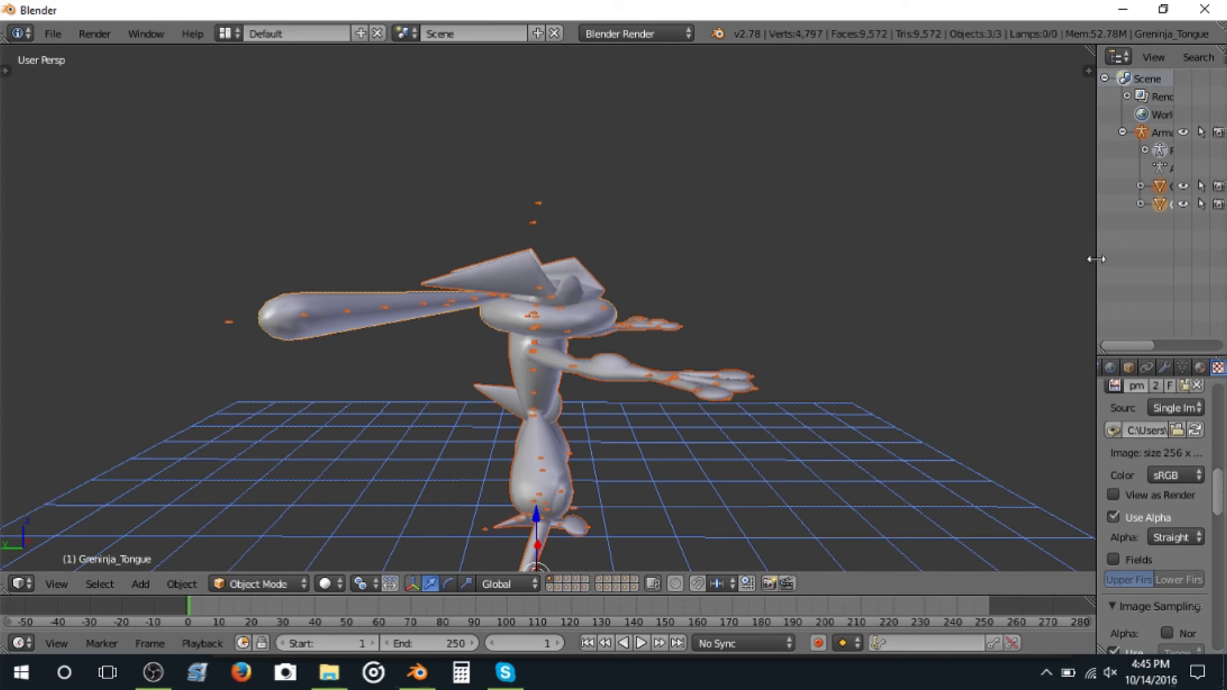